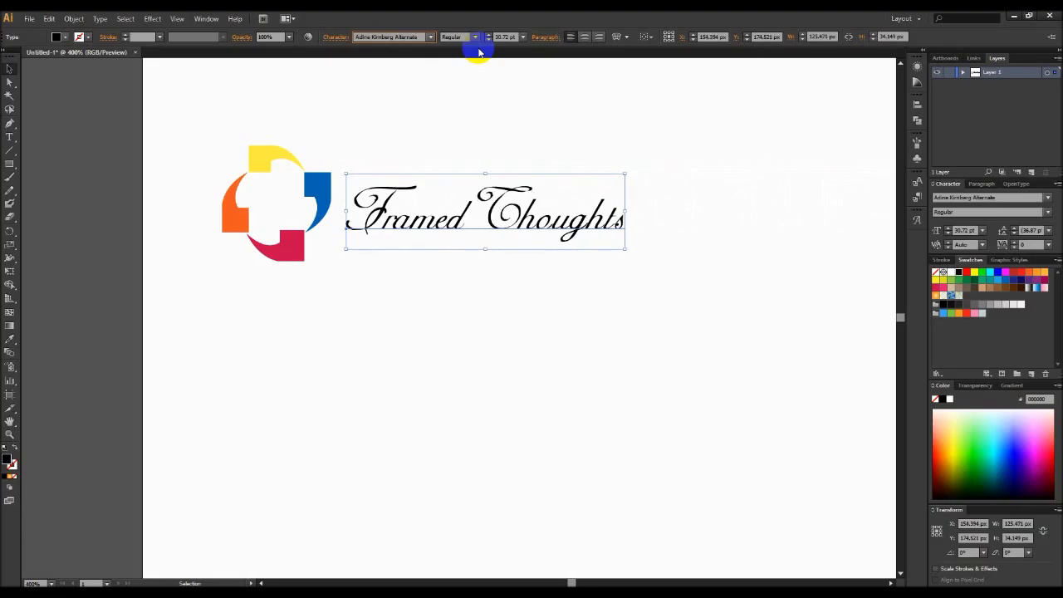
pyautogui.press('Down')
# Step: Cycle the Framed Thoughts font through the list to Akzidenz-Grotesk BQ Light Small Caps
pyautogui.press('Down')
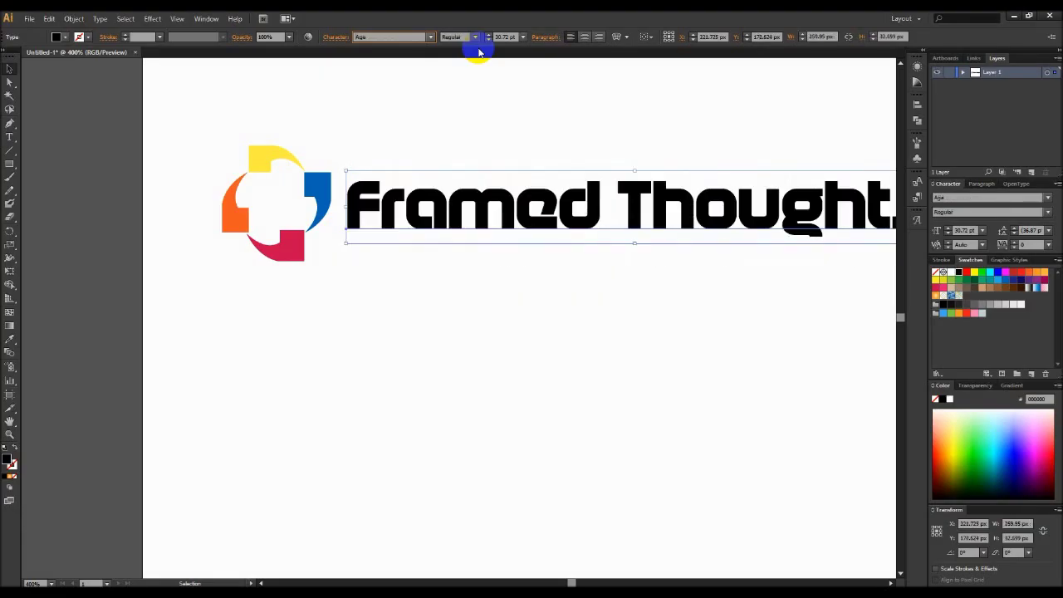
pyautogui.press('Down')
pyautogui.press('Down')
pyautogui.press('Down')
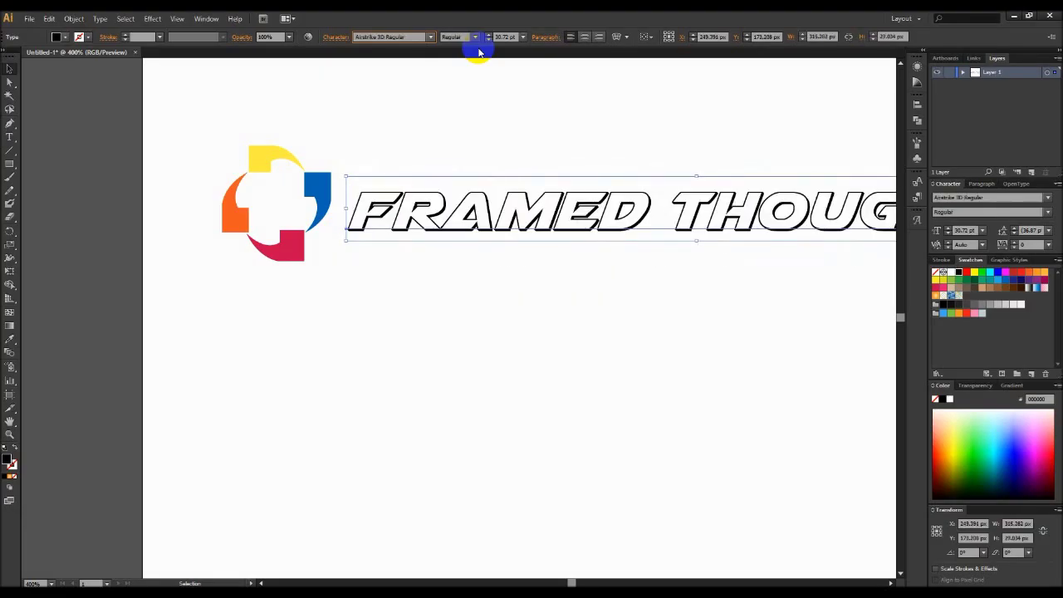
pyautogui.press('Down')
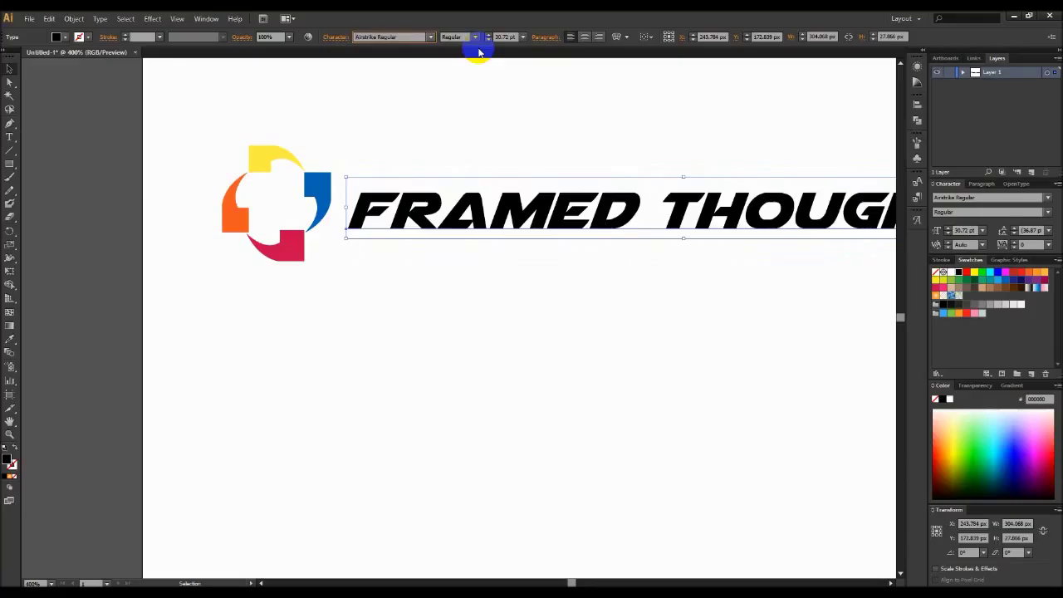
pyautogui.press('Up')
pyautogui.press('Down')
pyautogui.press('Down')
pyautogui.press('Down')
pyautogui.press('Down')
pyautogui.press('Down')
pyautogui.press('Down')
pyautogui.press('Down')
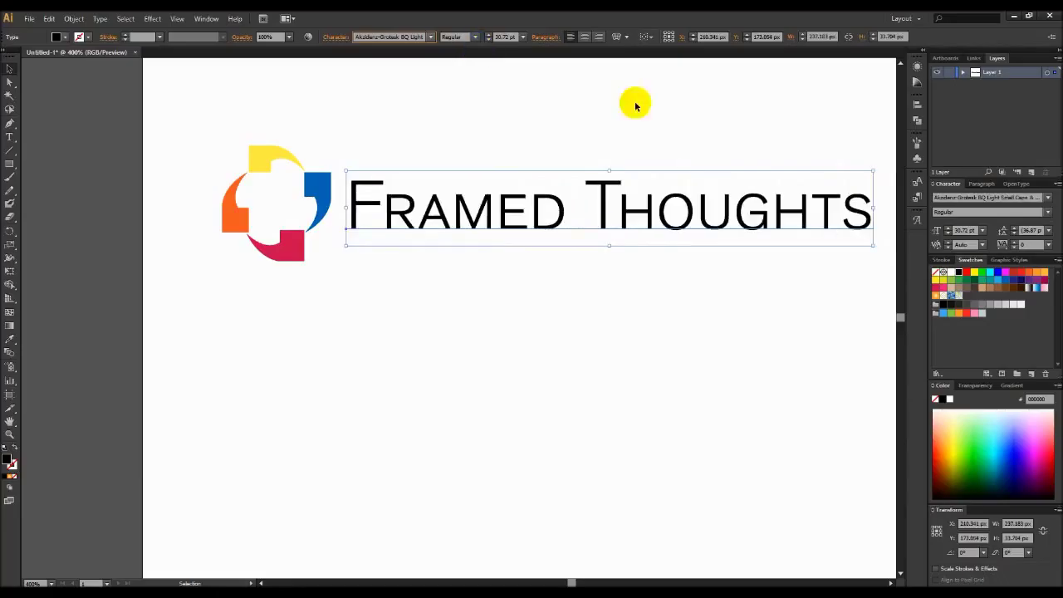
pyautogui.click(676, 108)
# Step: Fit the artboard in view and enlarge the Framed Thoughts text proportionally toward the right edge
pyautogui.hotkey('ctrl', '-')
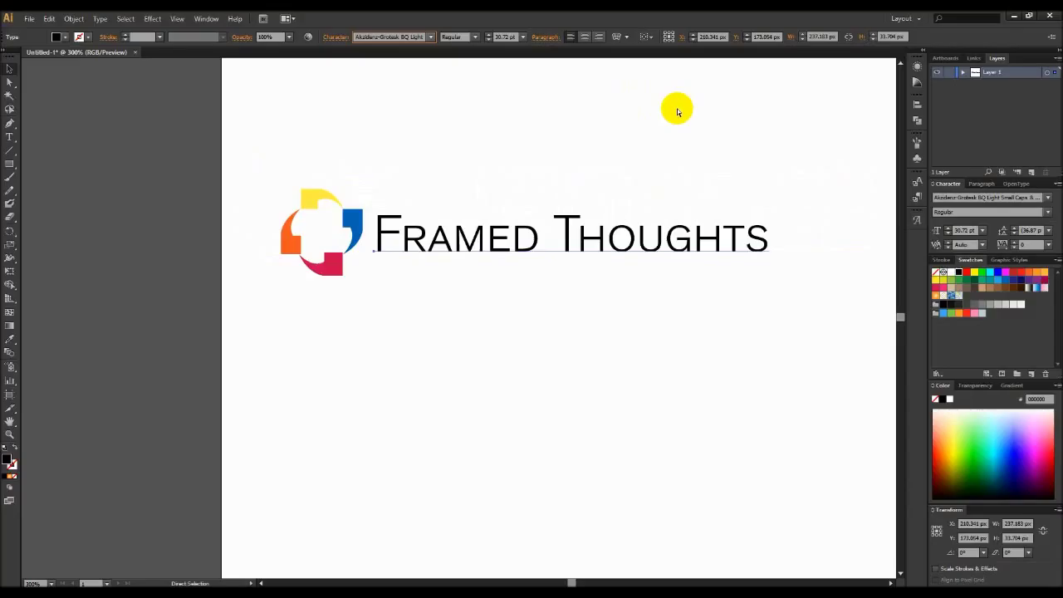
pyautogui.hotkey('ctrl', '0')
pyautogui.click(526, 237)
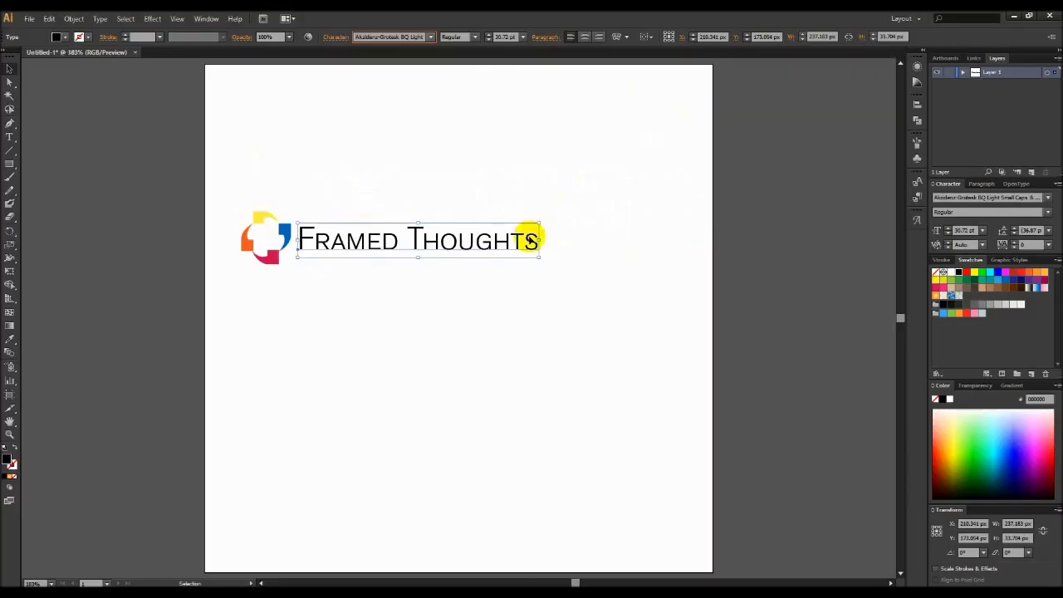
pyautogui.moveTo(540, 223); pyautogui.dragTo(706, 106)
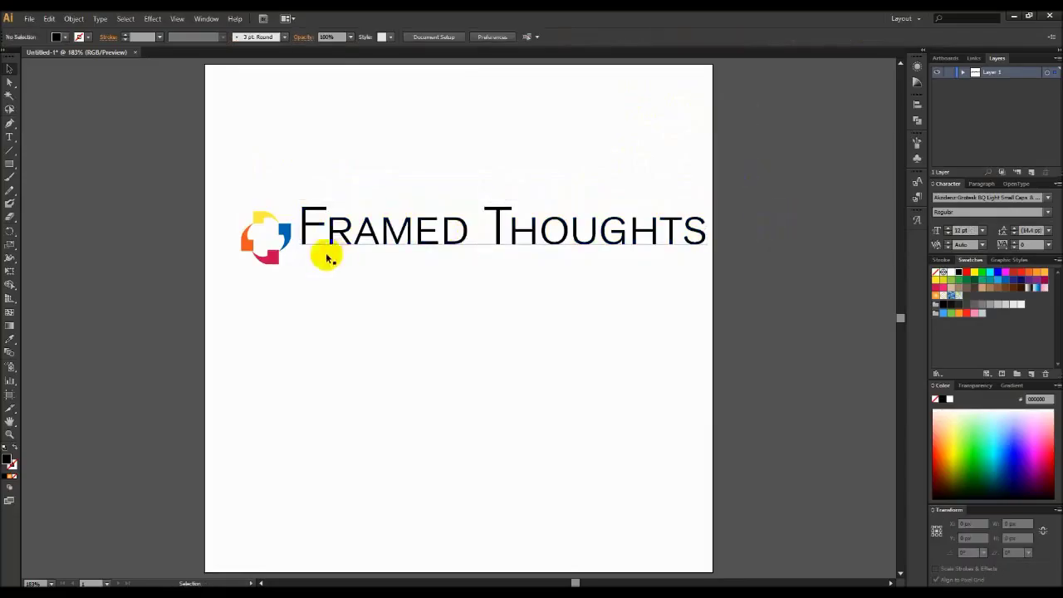
# Step: Scale up the logo group from its corner to match the text height
pyautogui.click(281, 229)
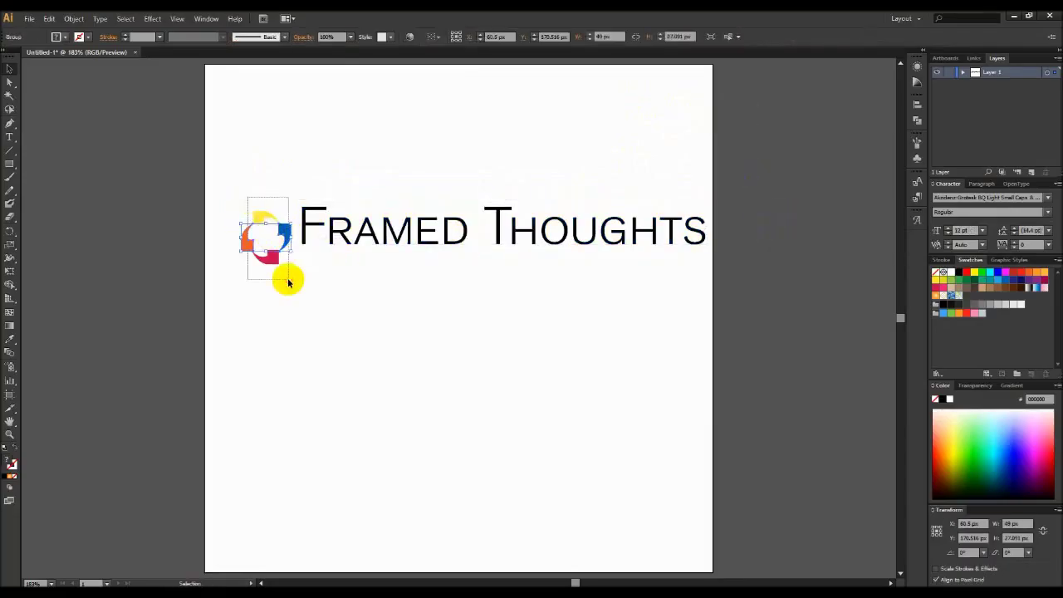
pyautogui.hotkey('ctrl', 'z')
pyautogui.press('v')
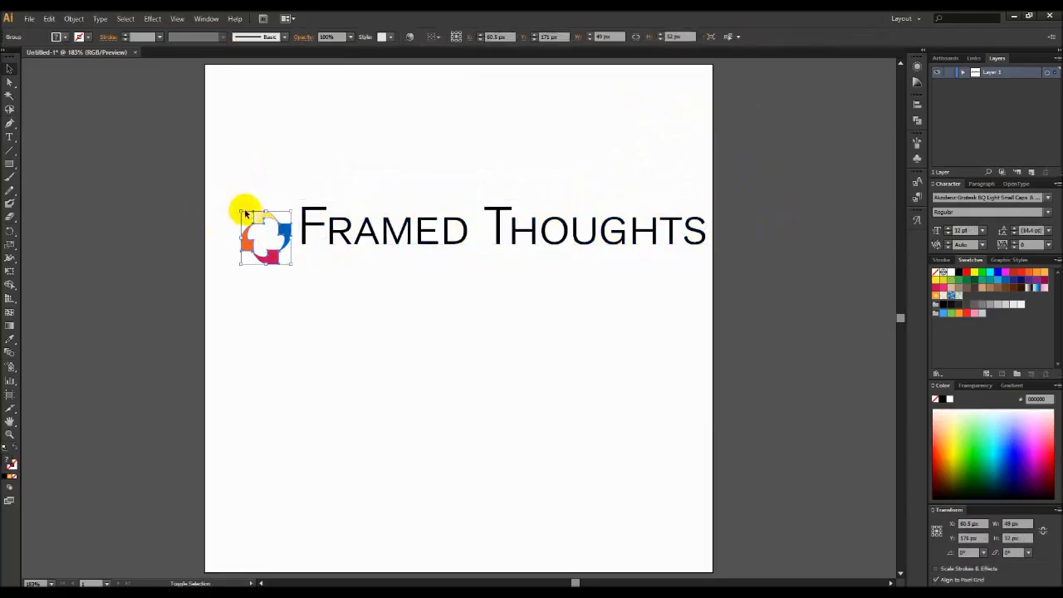
pyautogui.moveTo(241, 212); pyautogui.dragTo(212, 166)
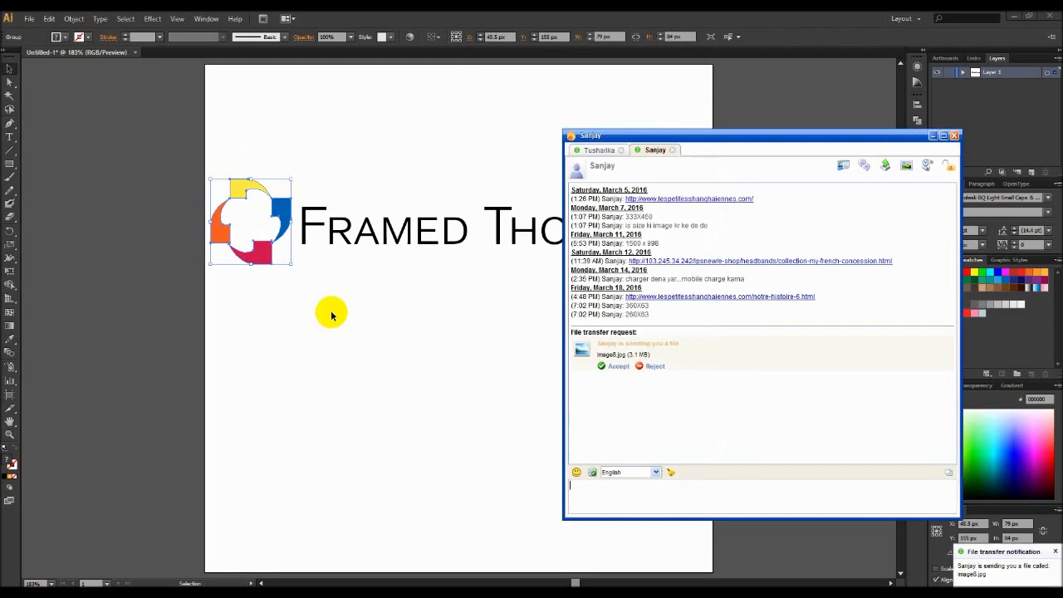
# Step: Accept the image8.jpg transfer, minimize the chat window, and enlarge the logo slightly to about 86×91 px
pyautogui.click(619, 366)
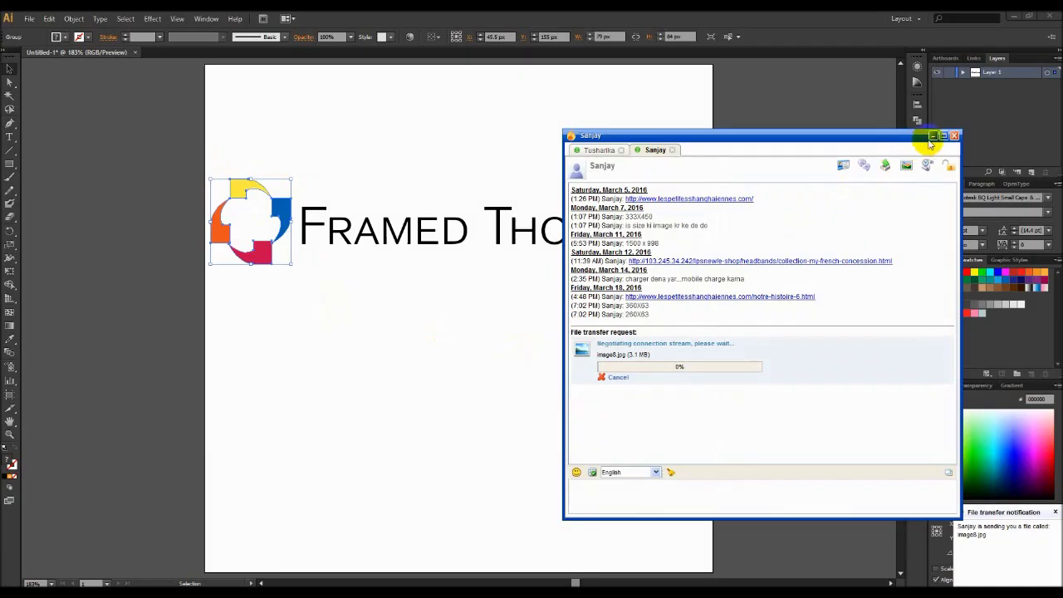
pyautogui.click(932, 136)
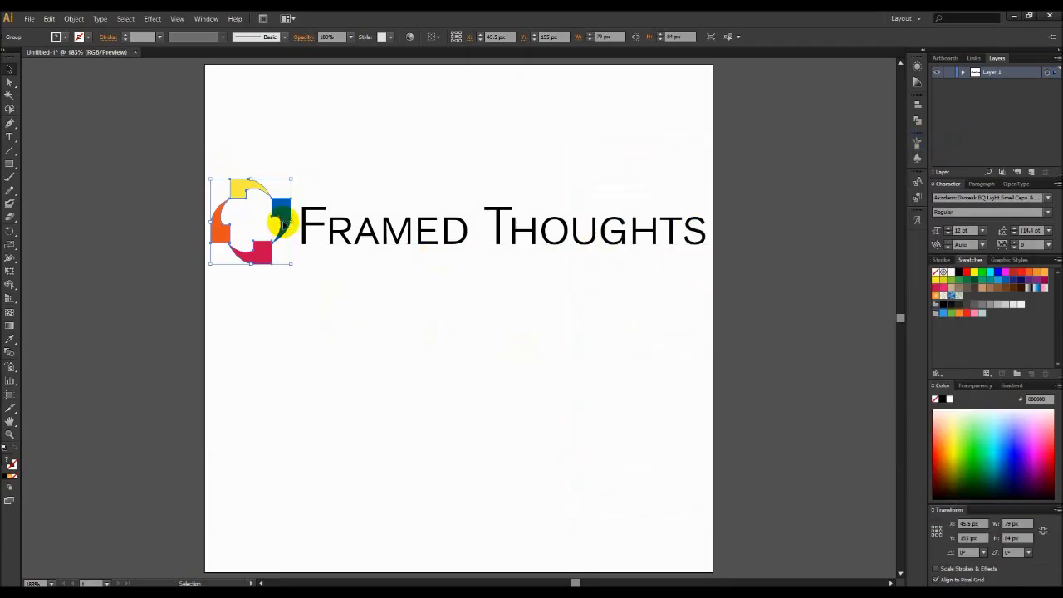
pyautogui.moveTo(292, 264); pyautogui.dragTo(295, 272)
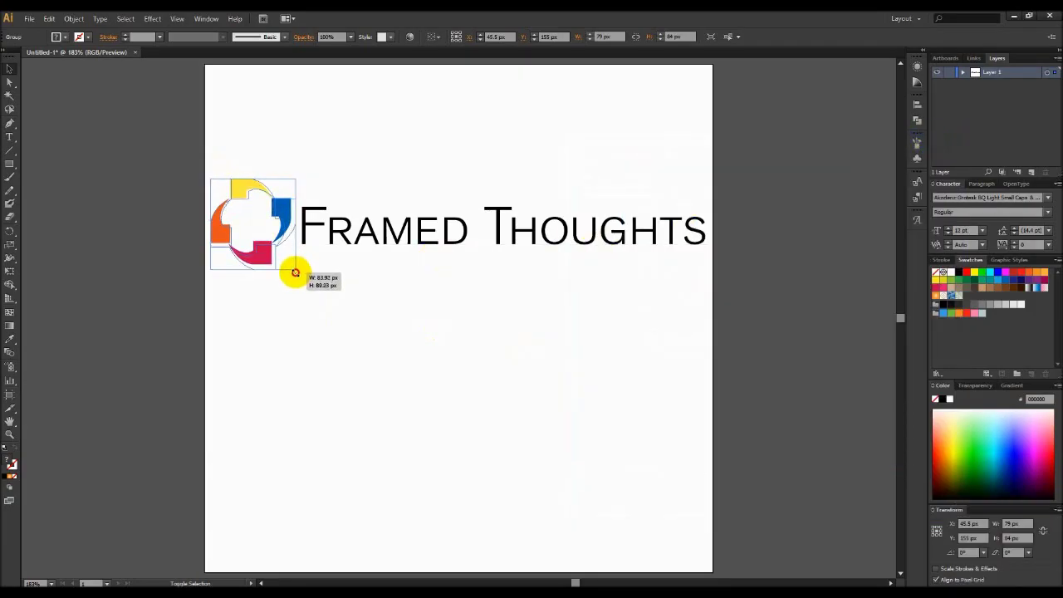
pyautogui.click(397, 294)
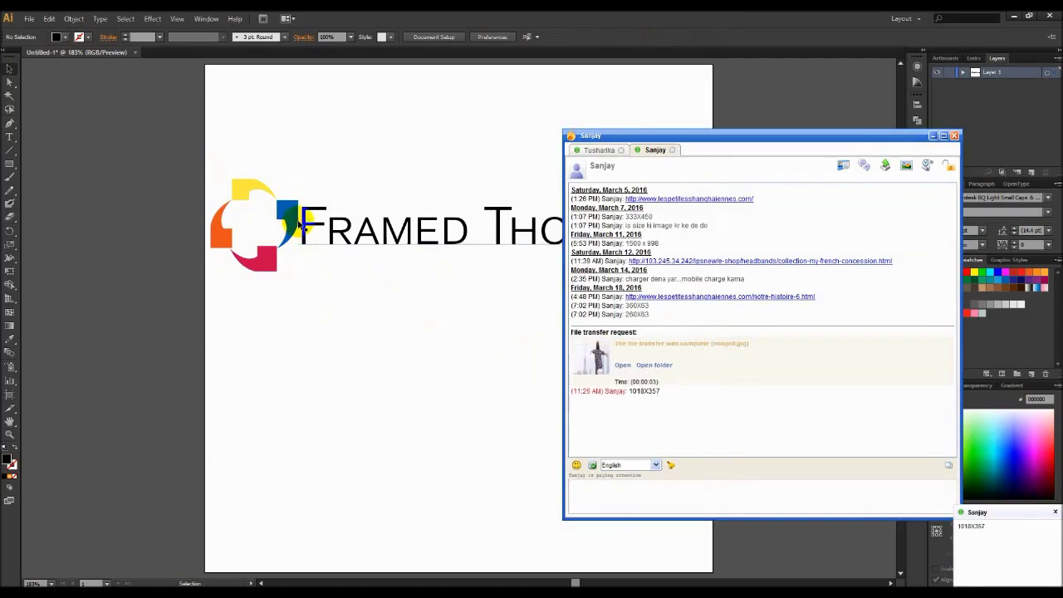
pyautogui.click(932, 135)
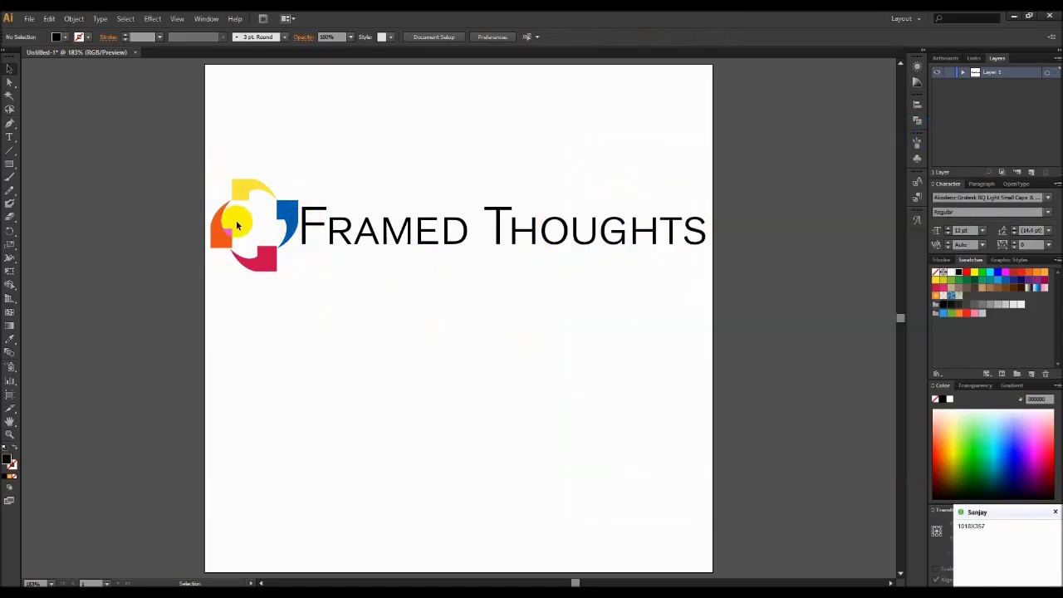
pyautogui.click(285, 210)
# Step: Nudge the logo left and vertically centre the Framed Thoughts text against it
pyautogui.press('Left')
pyautogui.press('Left')
pyautogui.press('Left')
pyautogui.press('Left')
pyautogui.press('Left')
pyautogui.press('Left')
pyautogui.press('Left')
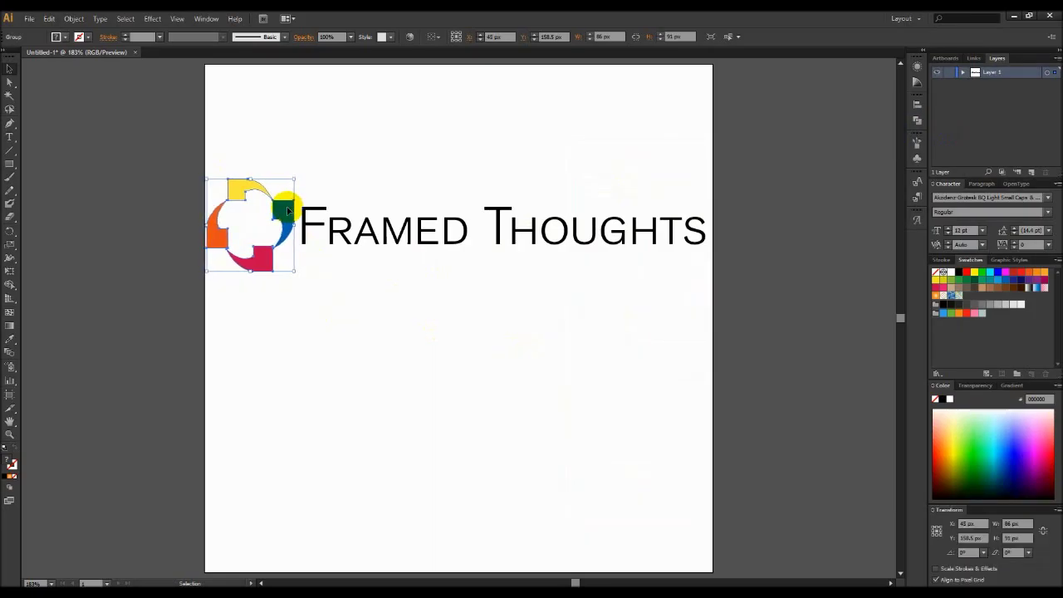
pyautogui.click(460, 353)
pyautogui.click(286, 218)
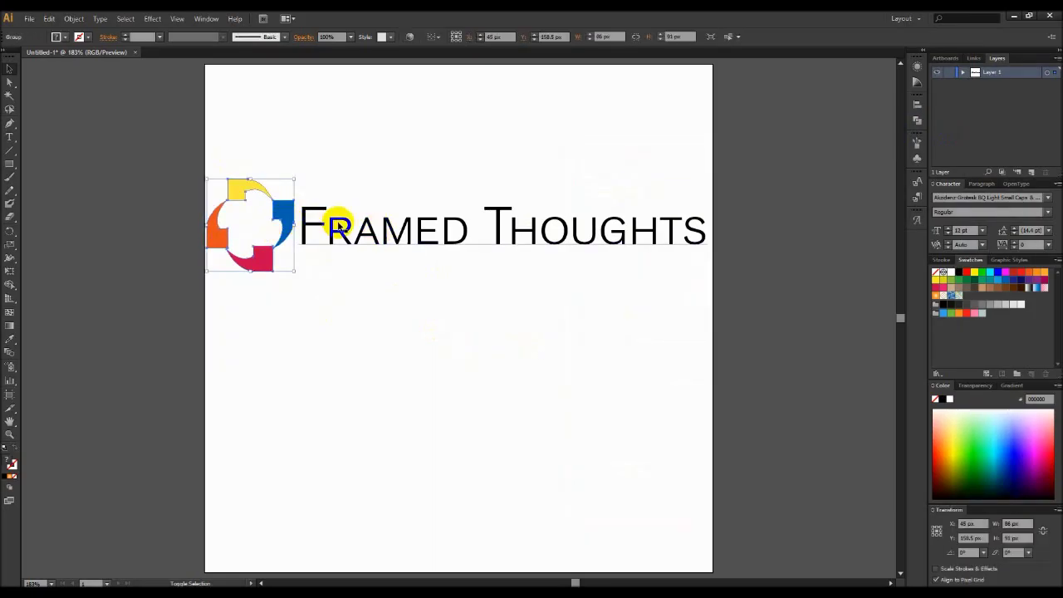
pyautogui.keyDown('shift'); pyautogui.click(337, 217); pyautogui.keyUp('shift')
pyautogui.click(413, 37)
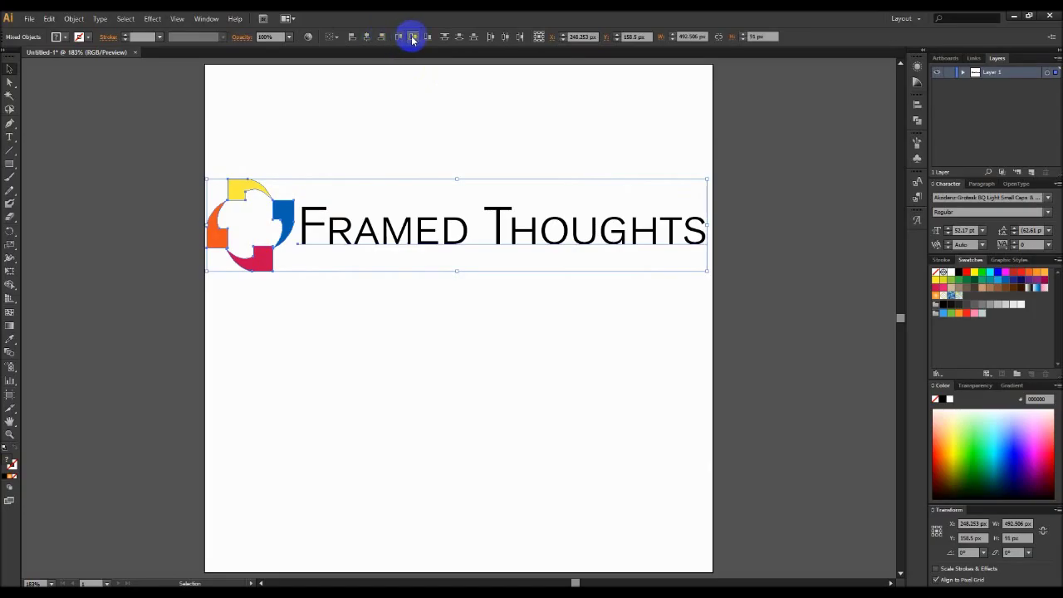
pyautogui.click(932, 135)
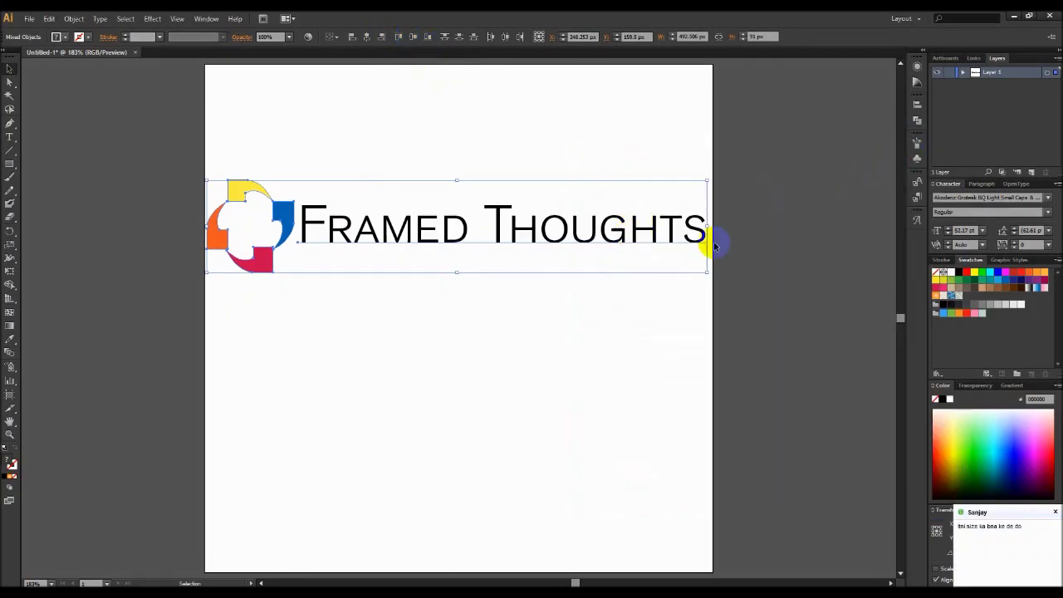
# Step: Reselect the logo and text to check their alignment, ending with the text selected
pyautogui.click(790, 254)
pyautogui.click(693, 243)
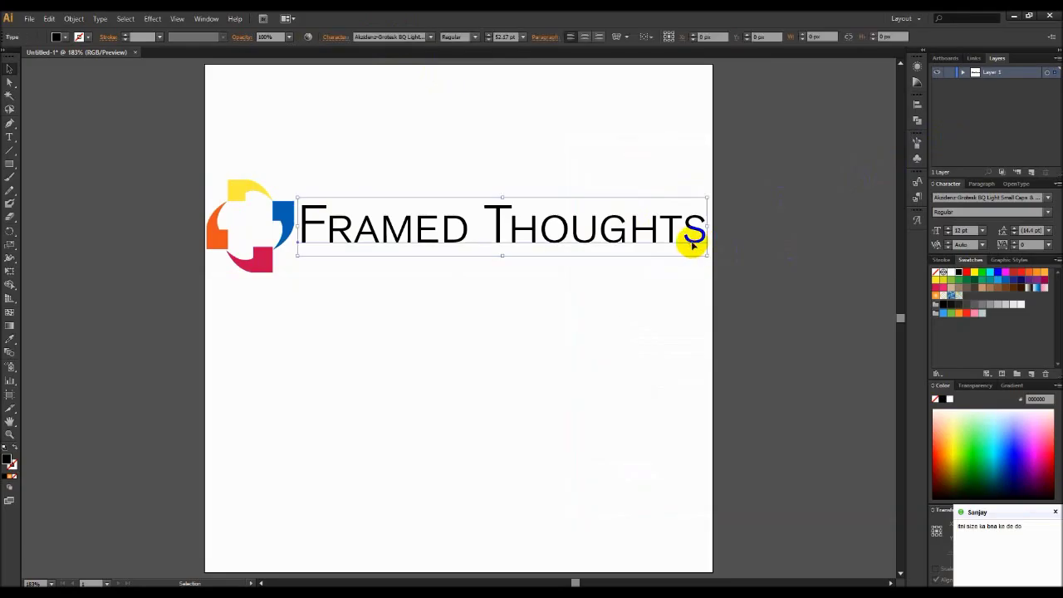
pyautogui.click(750, 245)
pyautogui.click(693, 235)
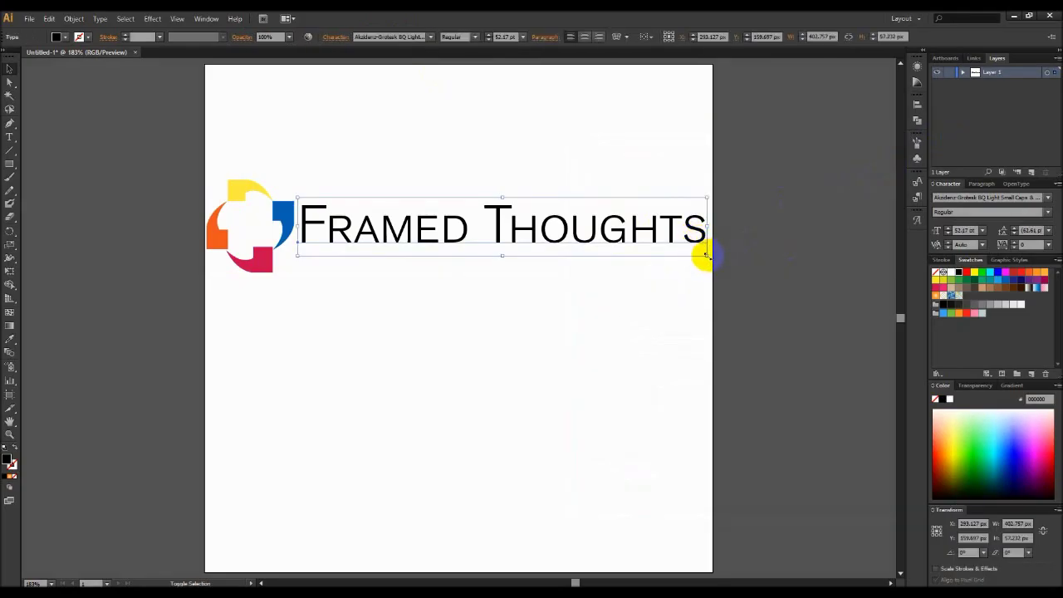
pyautogui.click(772, 254)
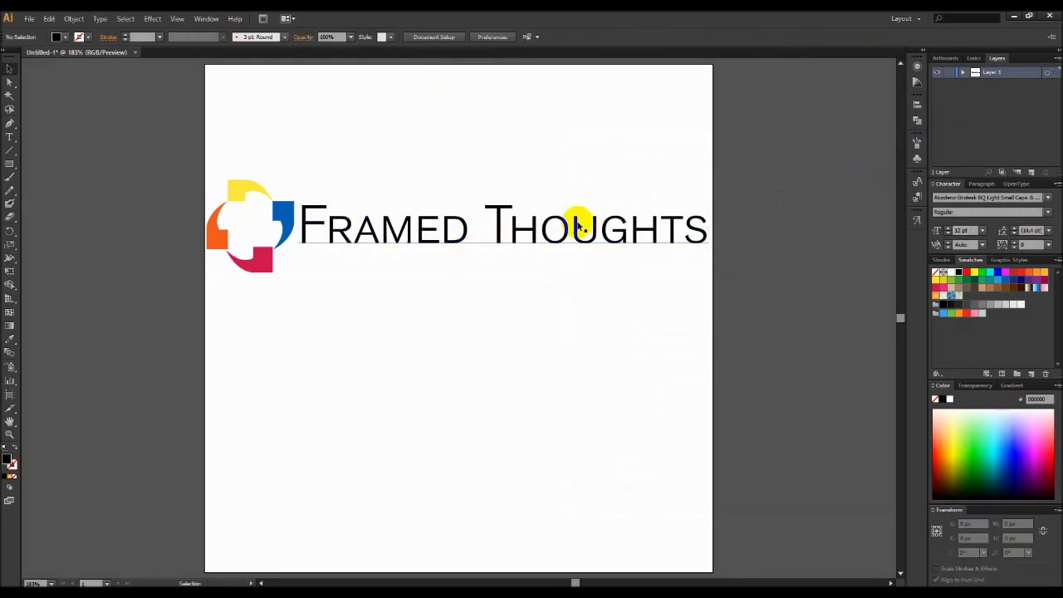
pyautogui.click(287, 229)
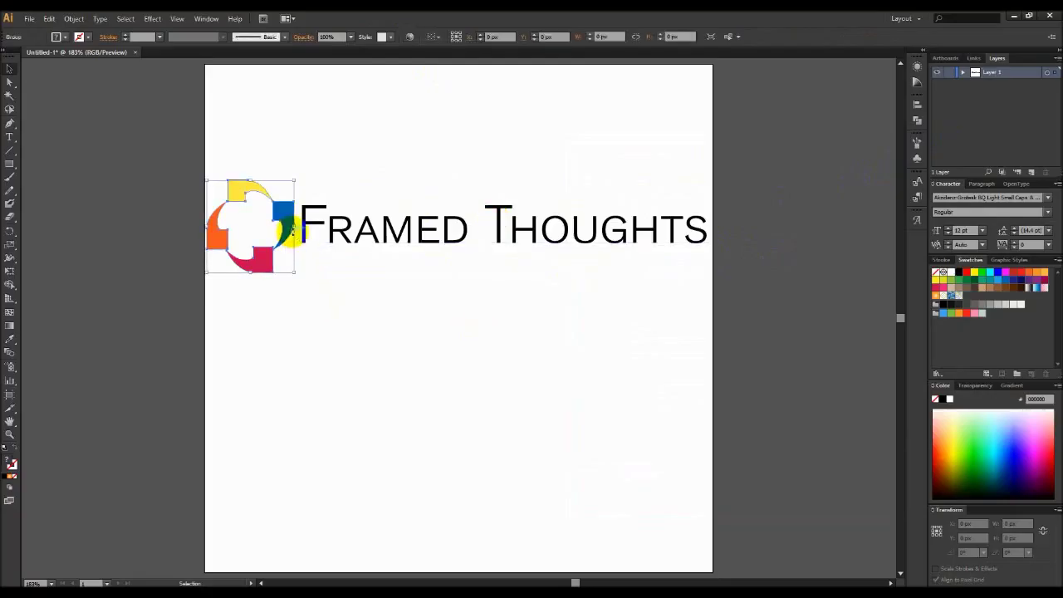
pyautogui.keyDown('shift'); pyautogui.click(307, 231); pyautogui.keyUp('shift')
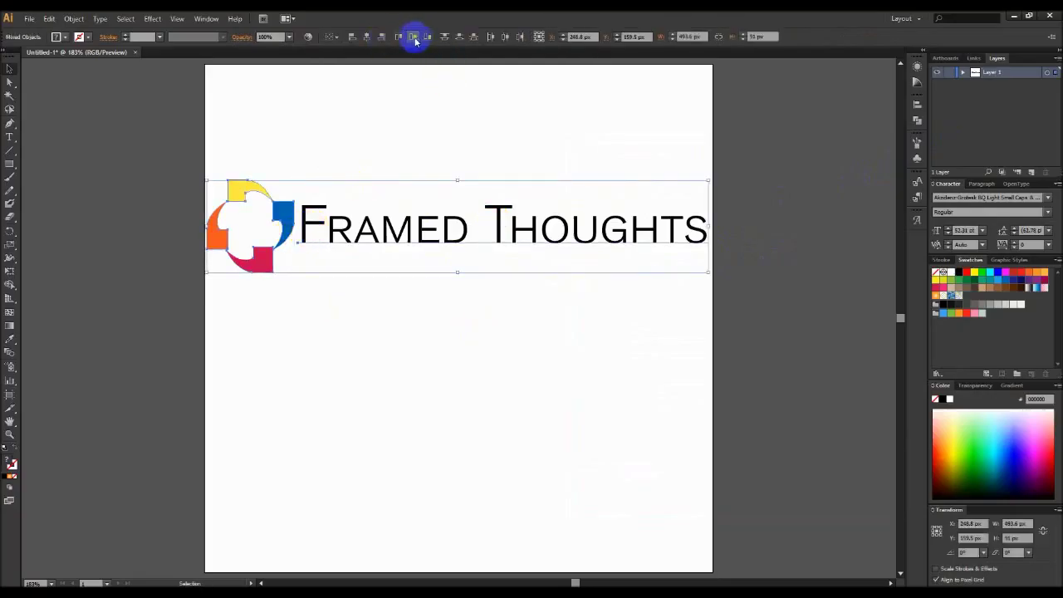
pyautogui.click(410, 99)
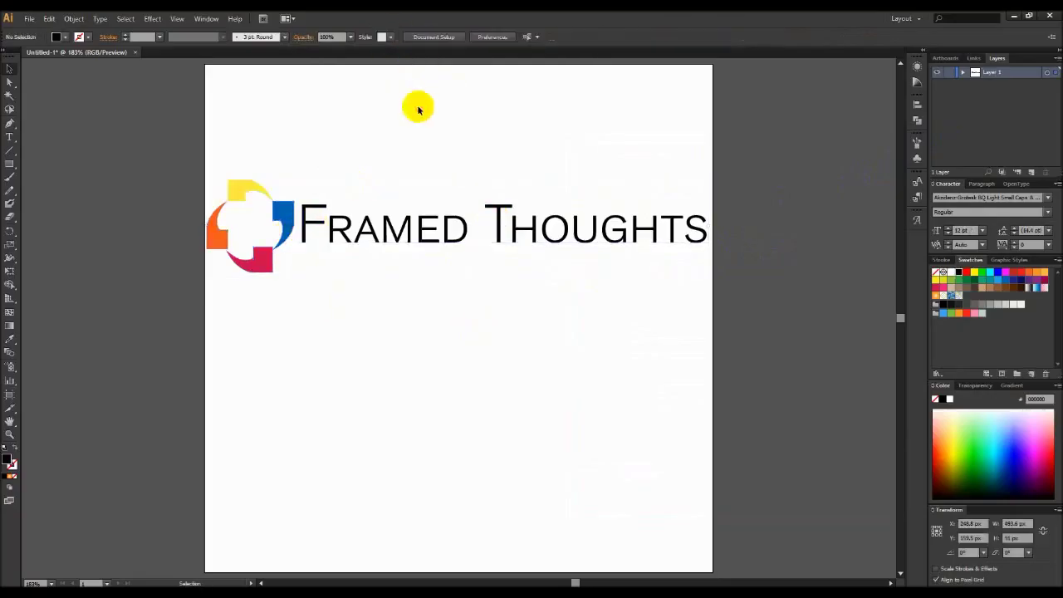
pyautogui.click(584, 244)
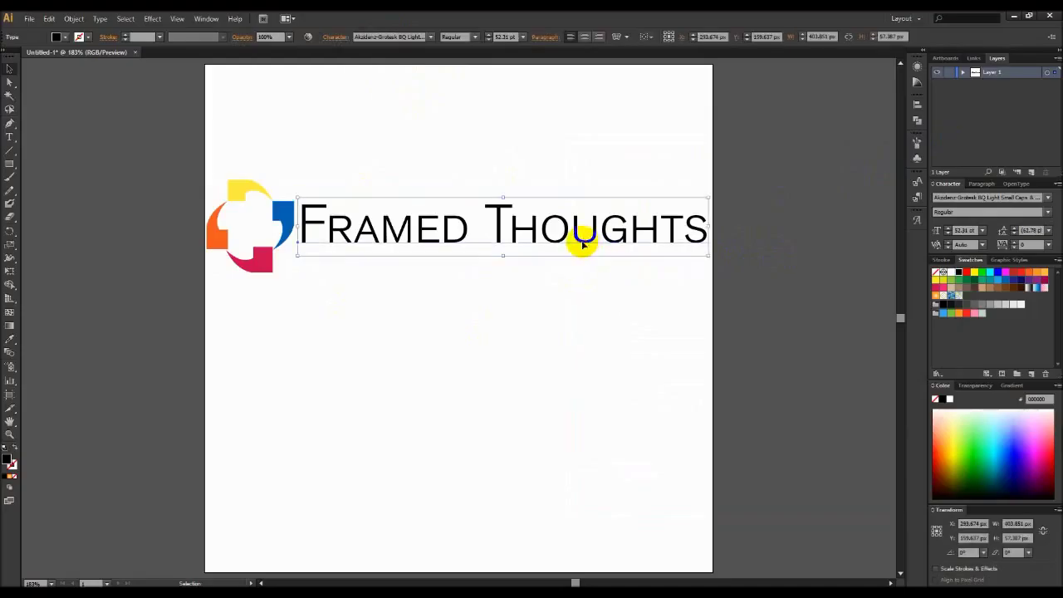
# Step: Delete the space between Framed and Thoughts, then restore it
pyautogui.press('t')
pyautogui.click(500, 233)
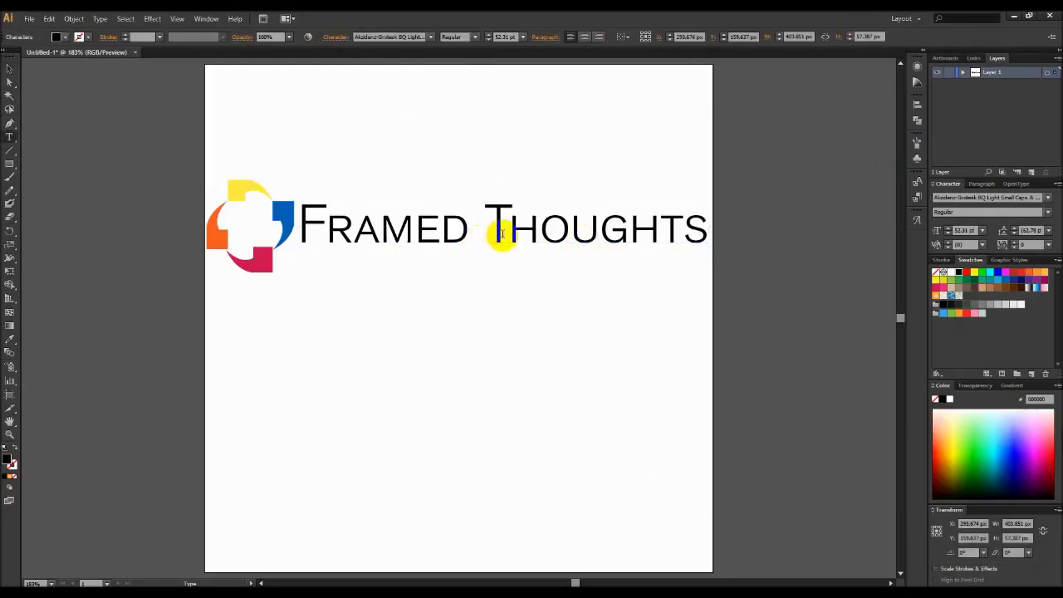
pyautogui.press('BackSpace')
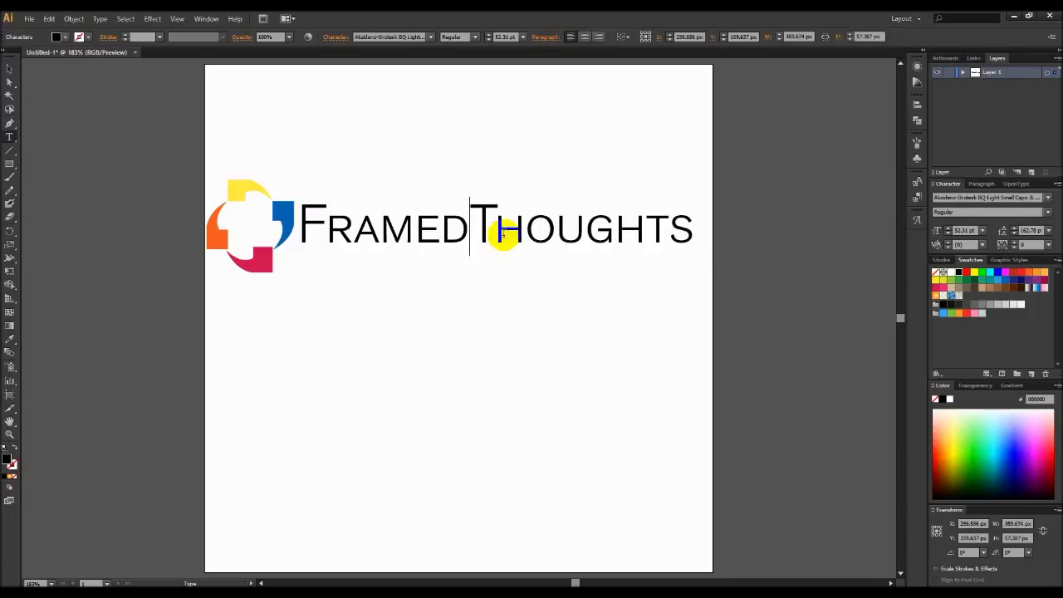
pyautogui.press('Escape')
pyautogui.hotkey('ctrl', 'z')
pyautogui.hotkey('ctrl', 'shift', 'z')
# Step: Highlight all the Framed Thoughts characters and focus the Control panel font field
pyautogui.doubleClick(433, 224)
pyautogui.moveTo(301, 226); pyautogui.dragTo(724, 266)
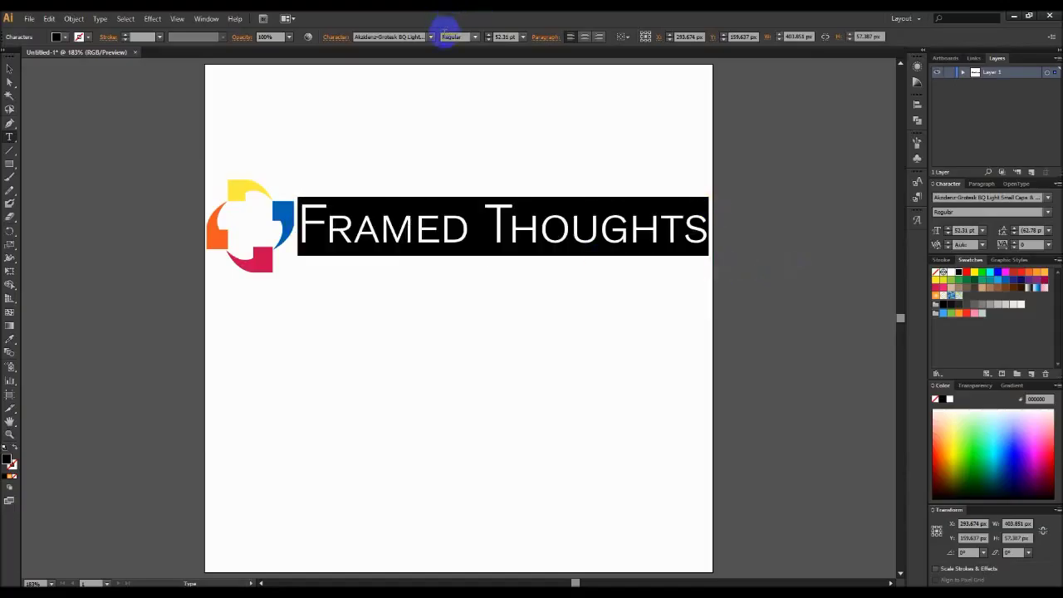
pyautogui.click(10, 68)
pyautogui.click(384, 36)
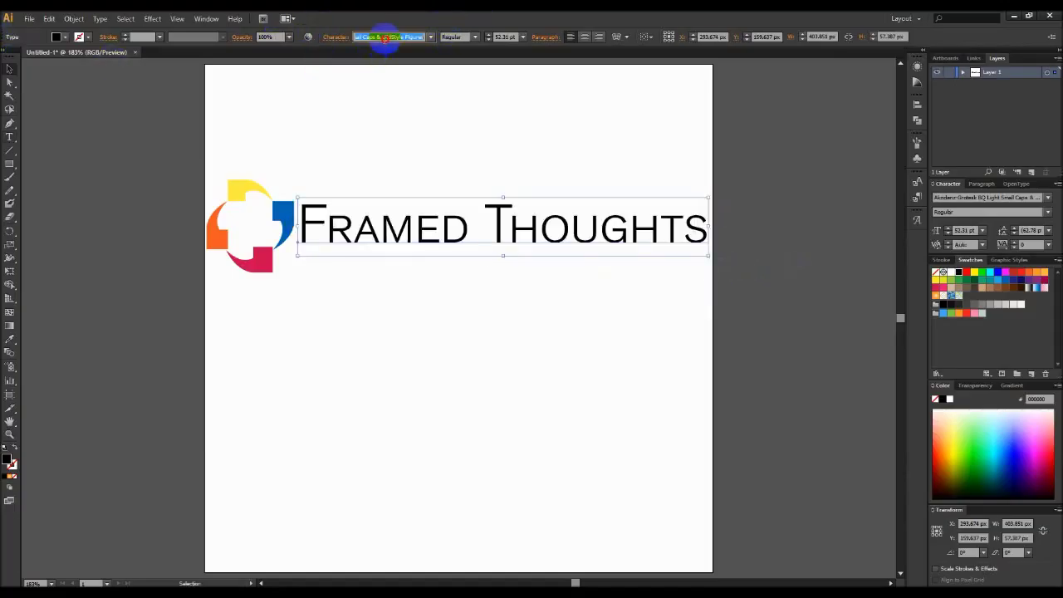
# Step: Compare neighbouring headline typefaces, settling on American Brewery Rough Demo
pyautogui.press('Up')
pyautogui.press('Up')
pyautogui.press('Up')
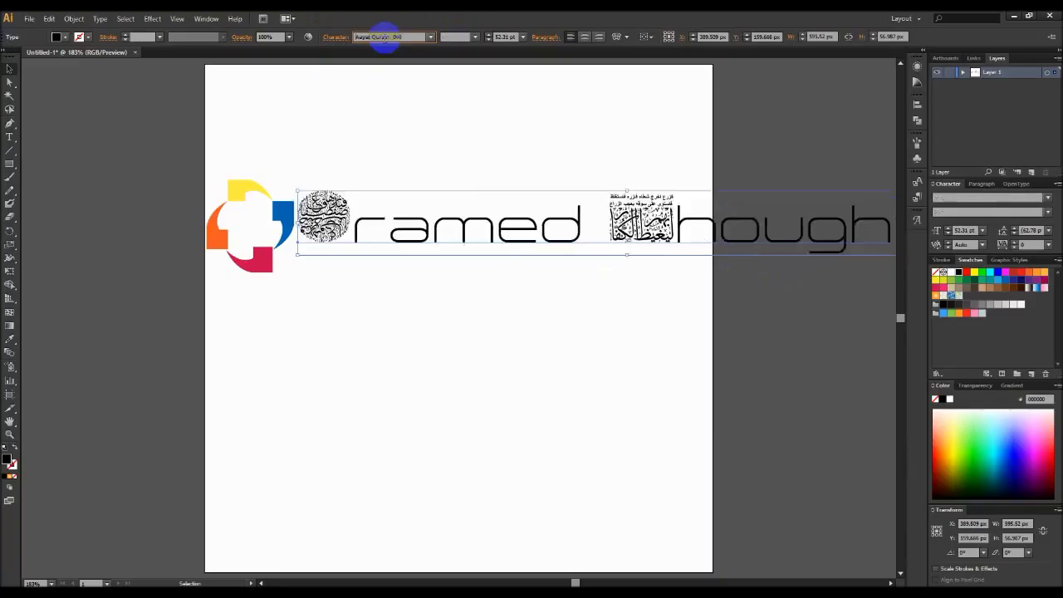
pyautogui.press('Up')
pyautogui.press('Up')
pyautogui.press('Down')
pyautogui.press('Down')
pyautogui.press('Down')
pyautogui.press('Down')
pyautogui.press('Down')
pyautogui.press('Down')
pyautogui.press('Down')
pyautogui.press('Down')
pyautogui.press('Down')
pyautogui.press('Down')
pyautogui.press('Down')
pyautogui.press('Down')
pyautogui.press('Down')
pyautogui.press('Down')
pyautogui.press('Down')
pyautogui.press('Down')
pyautogui.press('Down')
pyautogui.press('Down')
pyautogui.press('Down')
pyautogui.press('Down')
pyautogui.press('Down')
pyautogui.press('Down')
pyautogui.press('Down')
pyautogui.press('Down')
pyautogui.press('Down')
pyautogui.press('Down')
pyautogui.press('Down')
pyautogui.press('Up')
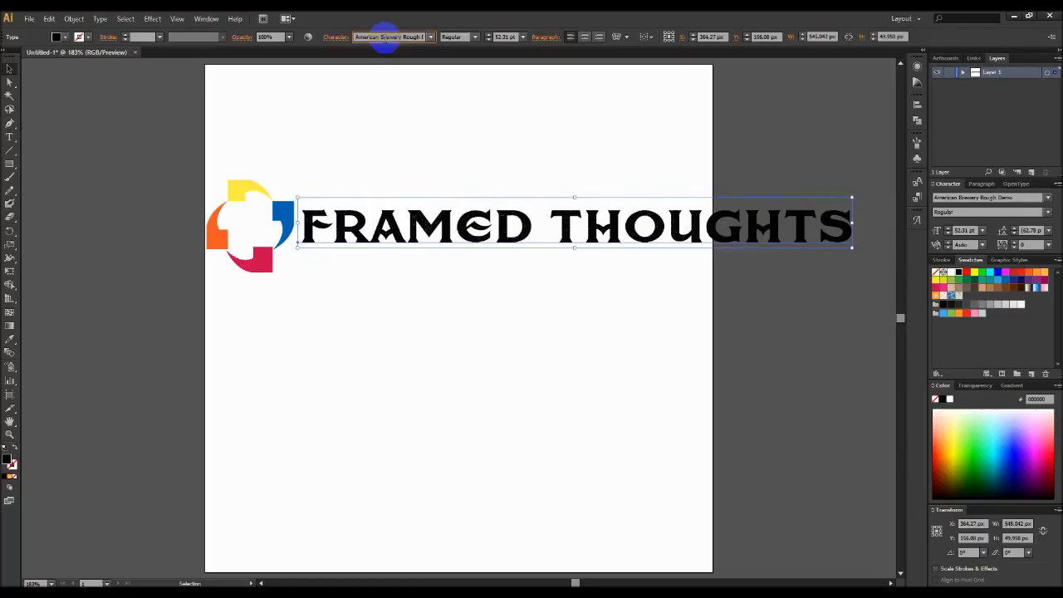
pyautogui.press('Down')
pyautogui.press('Up')
pyautogui.press('Down')
pyautogui.press('Down')
pyautogui.press('Up')
pyautogui.press('Up')
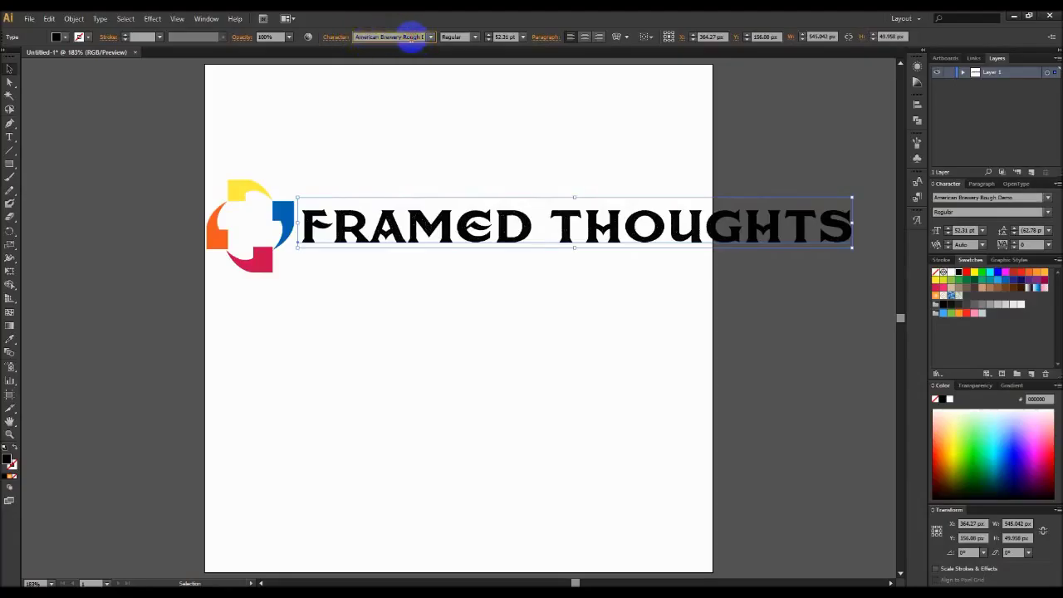
# Step: Preview more typefaces from Andada SC through Berlin Sans, then drag the logo down-right
pyautogui.press('Down')
pyautogui.press('Down')
pyautogui.press('Down')
pyautogui.press('Down')
pyautogui.press('Up')
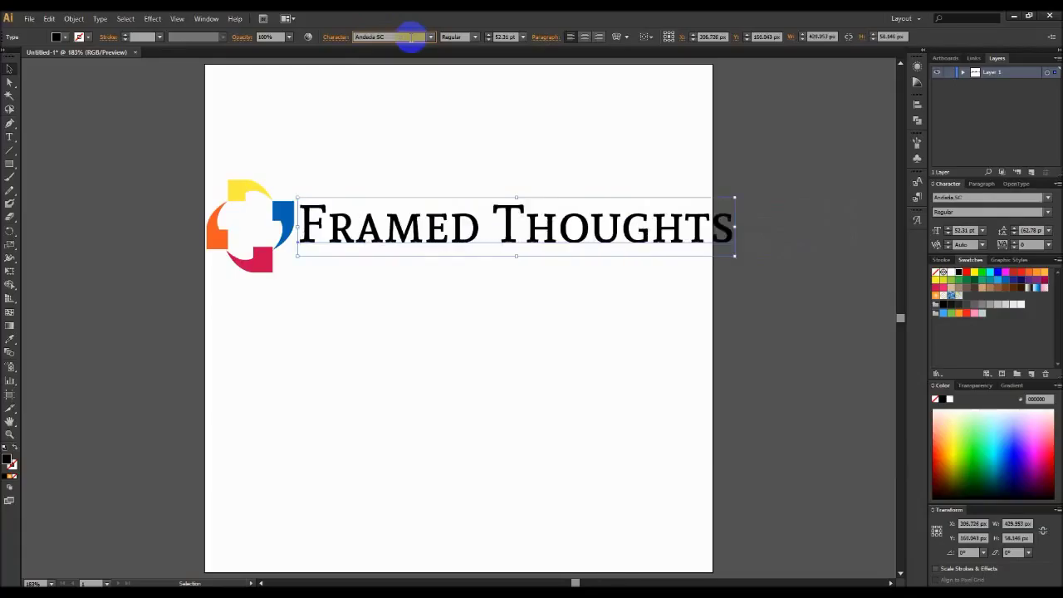
pyautogui.press('Down')
pyautogui.press('Down')
pyautogui.press('Down')
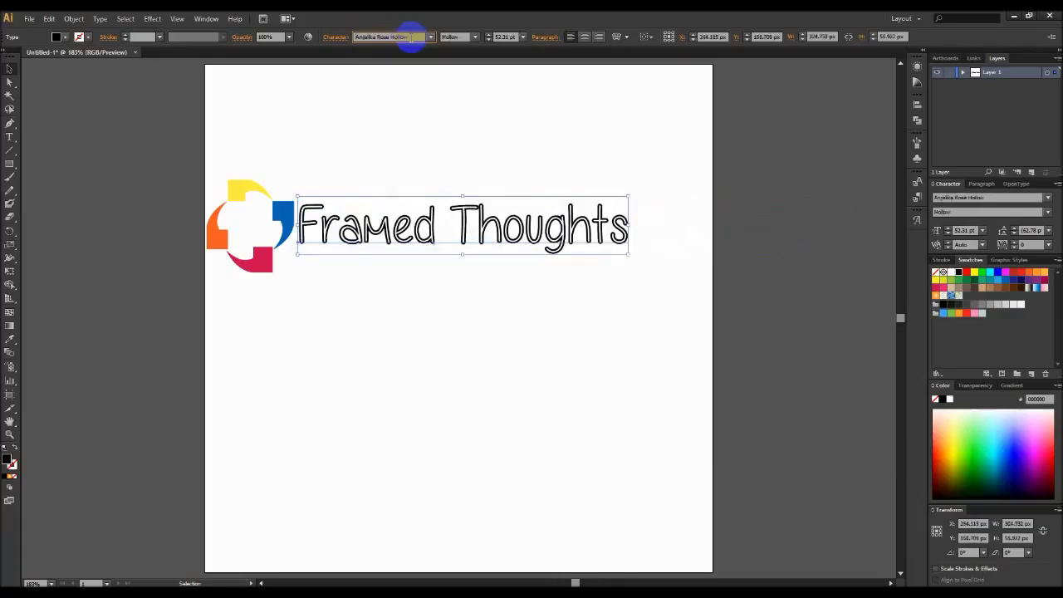
pyautogui.press('Down')
pyautogui.press('Down')
pyautogui.press('Down')
pyautogui.press('Down')
pyautogui.press('Down')
pyautogui.press('Down')
pyautogui.press('Down')
pyautogui.press('Down')
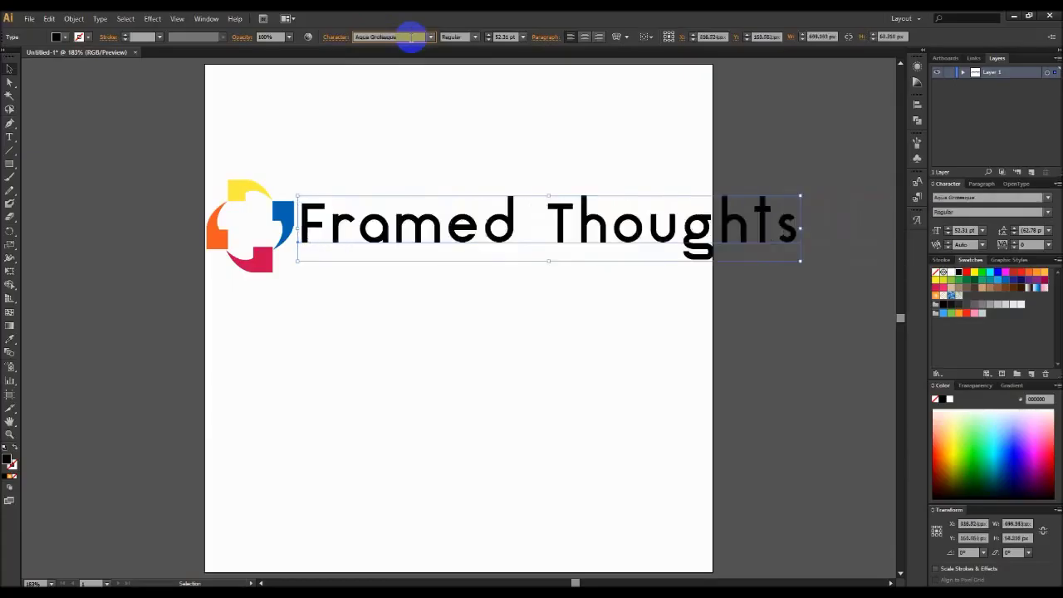
pyautogui.press('Down')
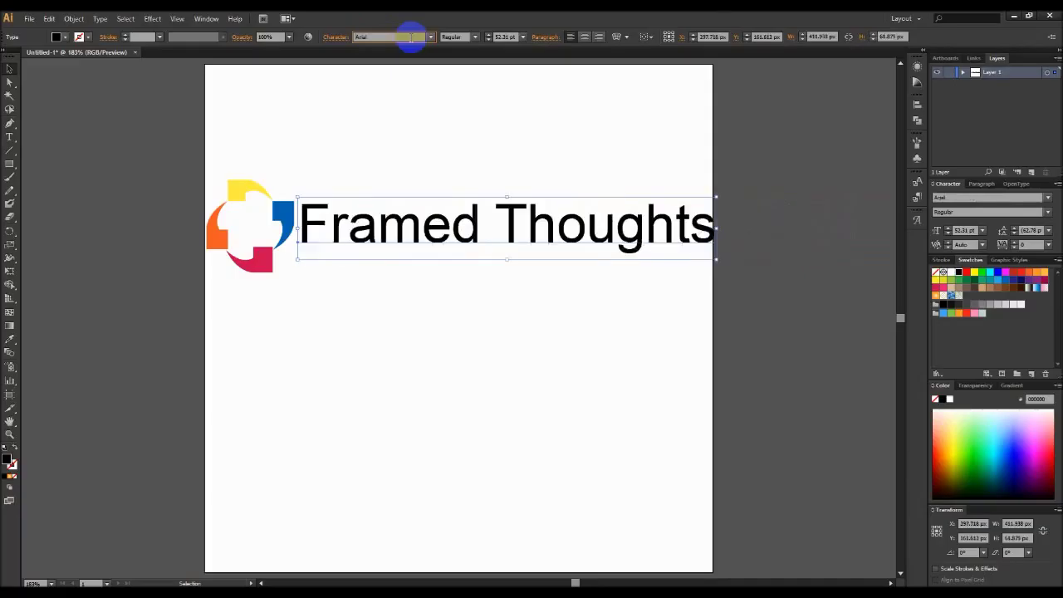
pyautogui.press('Down')
pyautogui.press('Down')
pyautogui.press('Down')
pyautogui.press('Down')
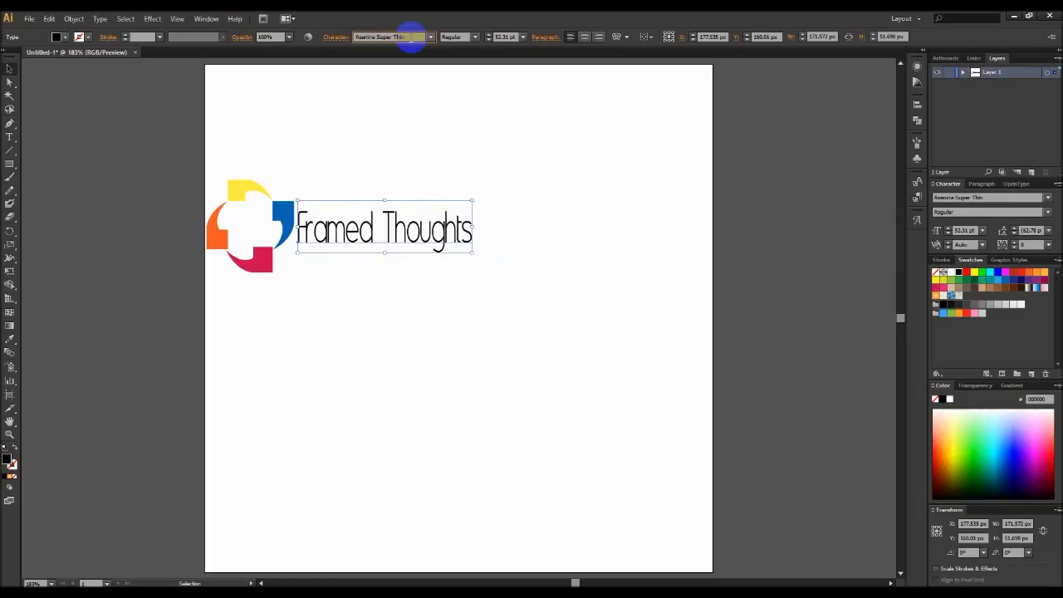
pyautogui.press('Down')
pyautogui.press('Down')
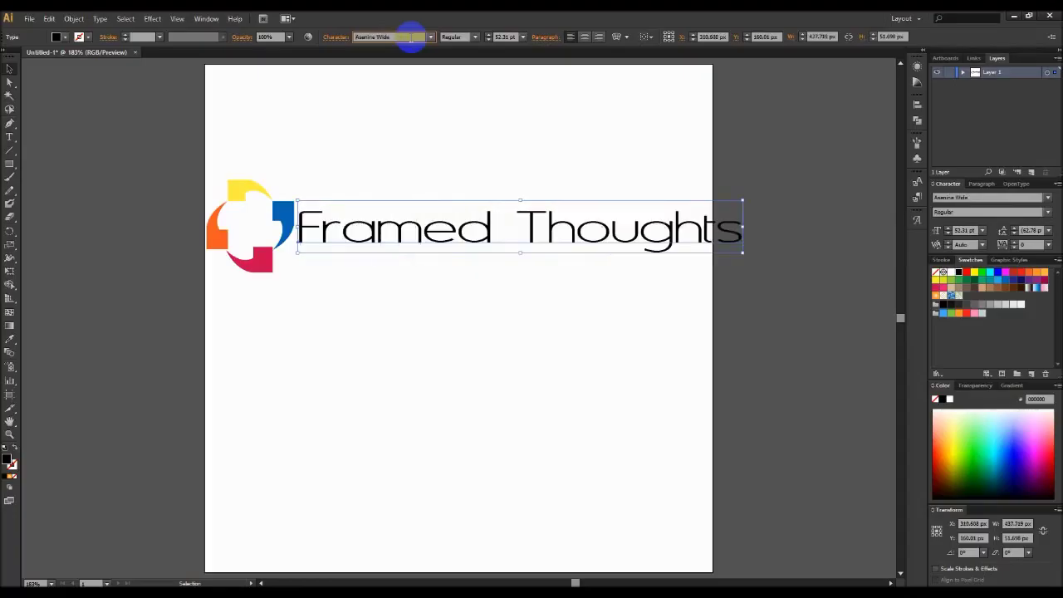
pyautogui.press('Down')
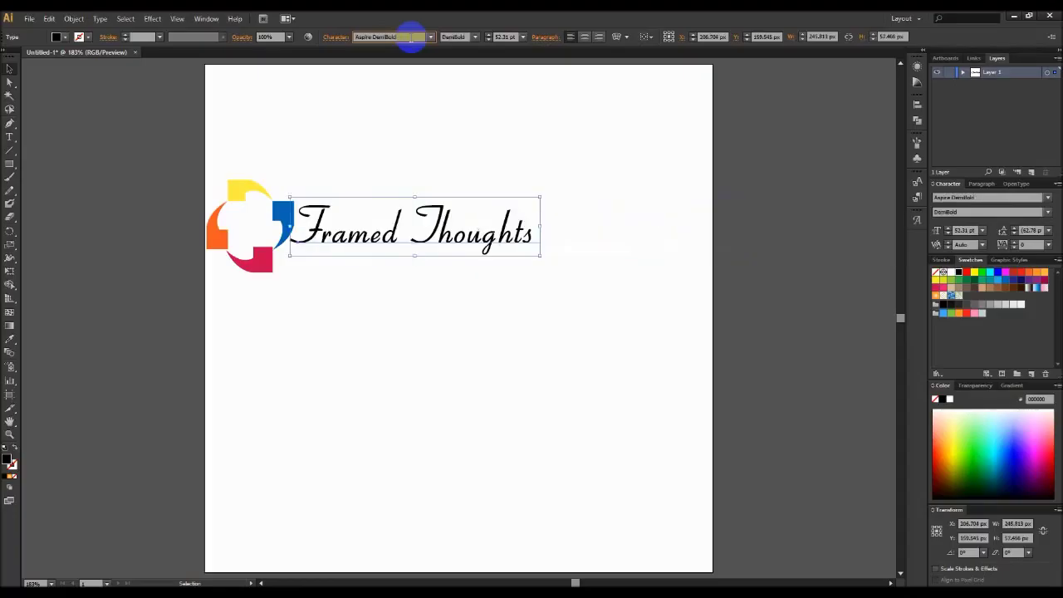
pyautogui.press('Down')
pyautogui.press('Down')
pyautogui.press('Down')
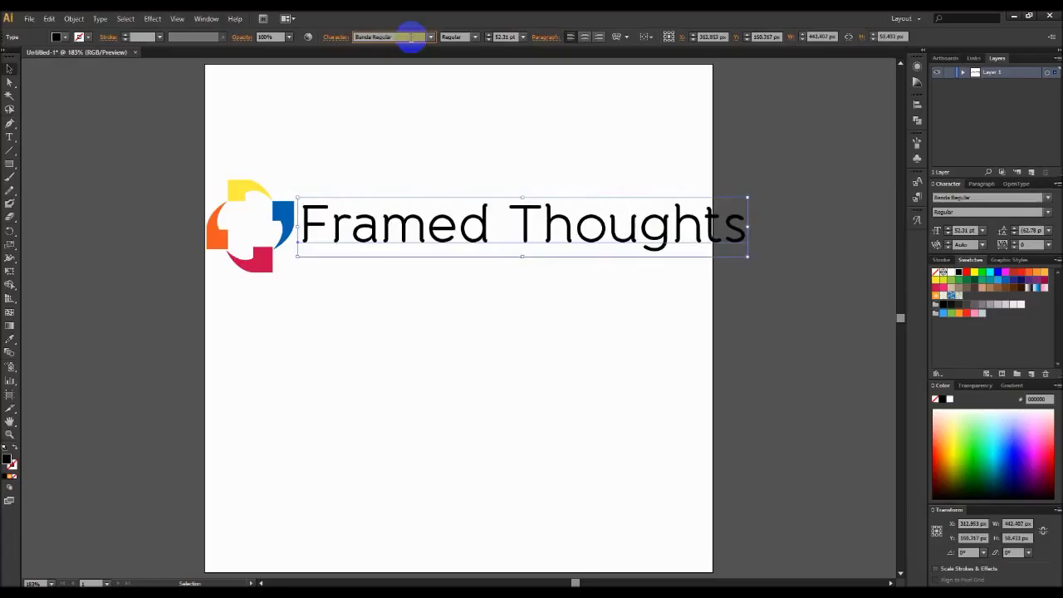
pyautogui.press('Down')
pyautogui.press('Down')
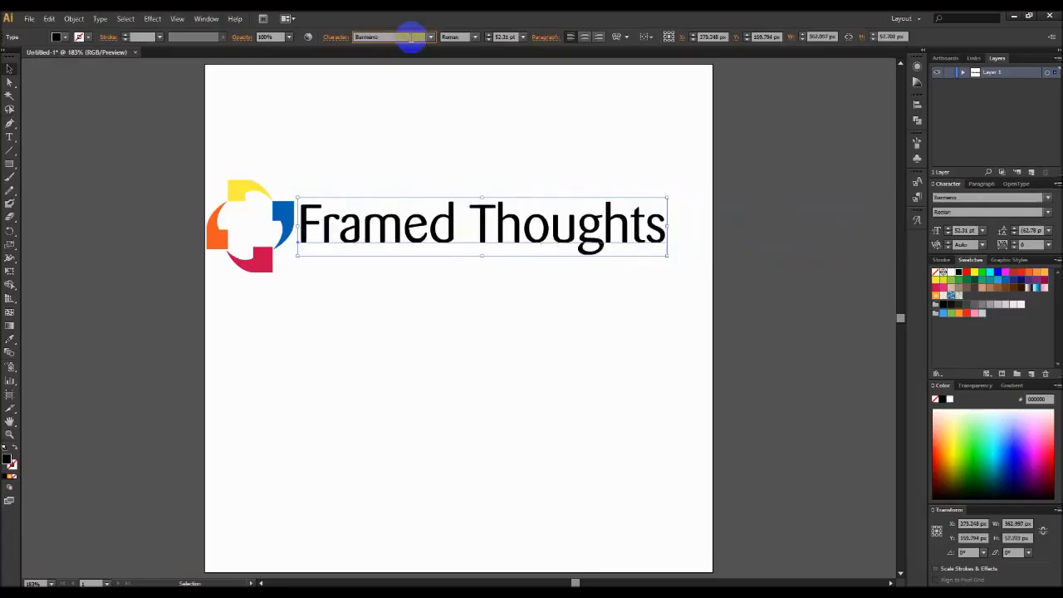
pyautogui.press('Down')
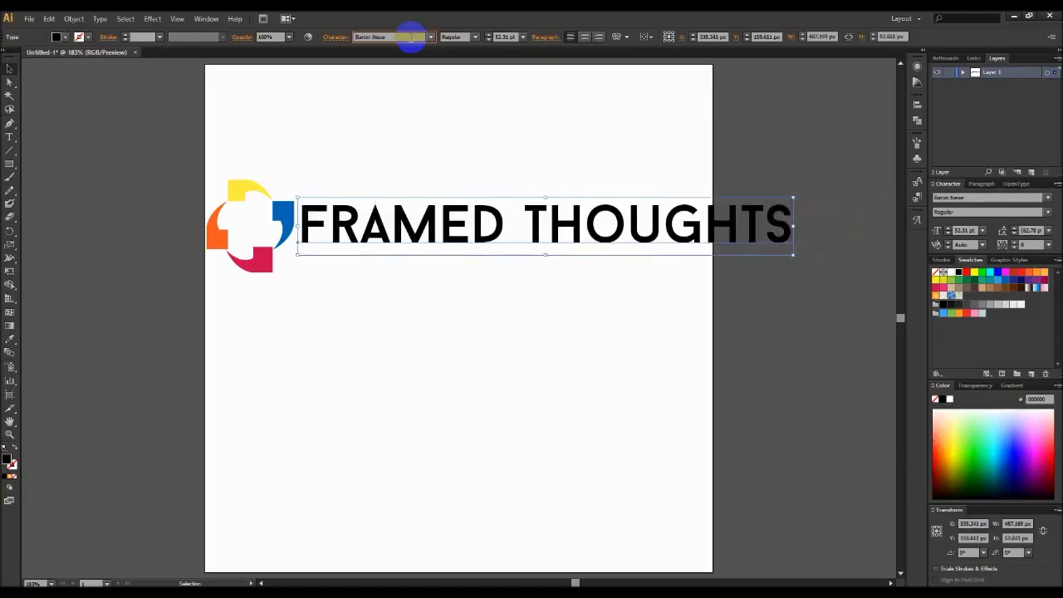
pyautogui.press('Down')
pyautogui.press('Down')
pyautogui.press('Down')
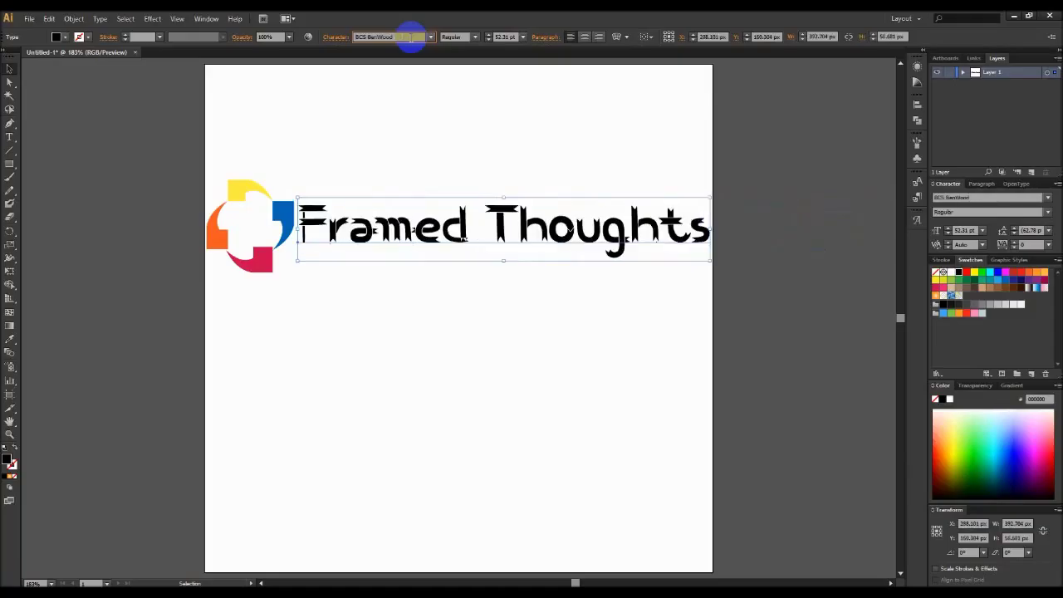
pyautogui.press('Down')
pyautogui.press('Down')
pyautogui.press('Down')
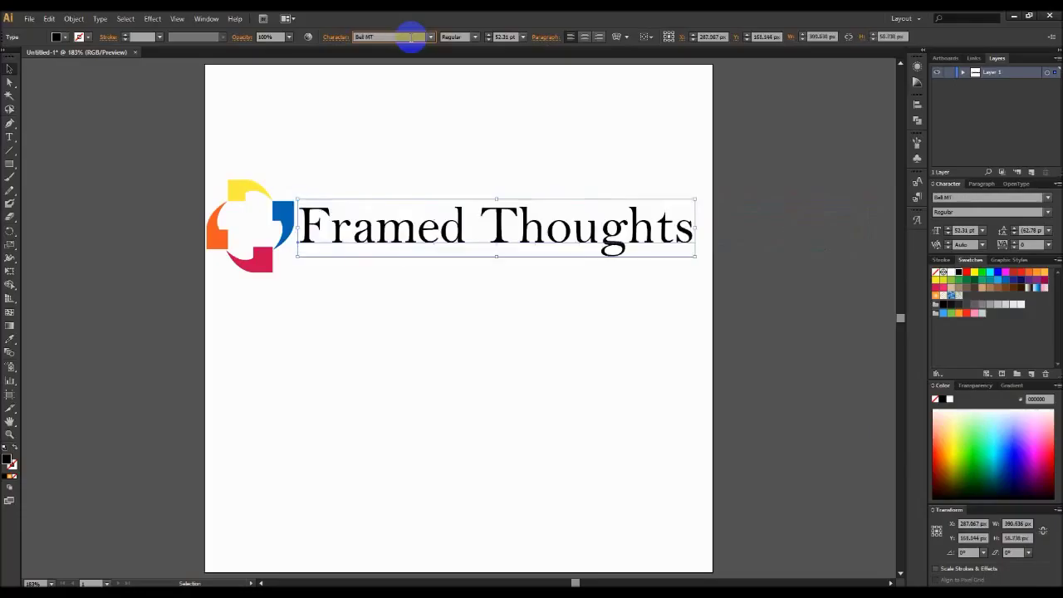
pyautogui.press('Down')
pyautogui.press('Down')
pyautogui.press('Down')
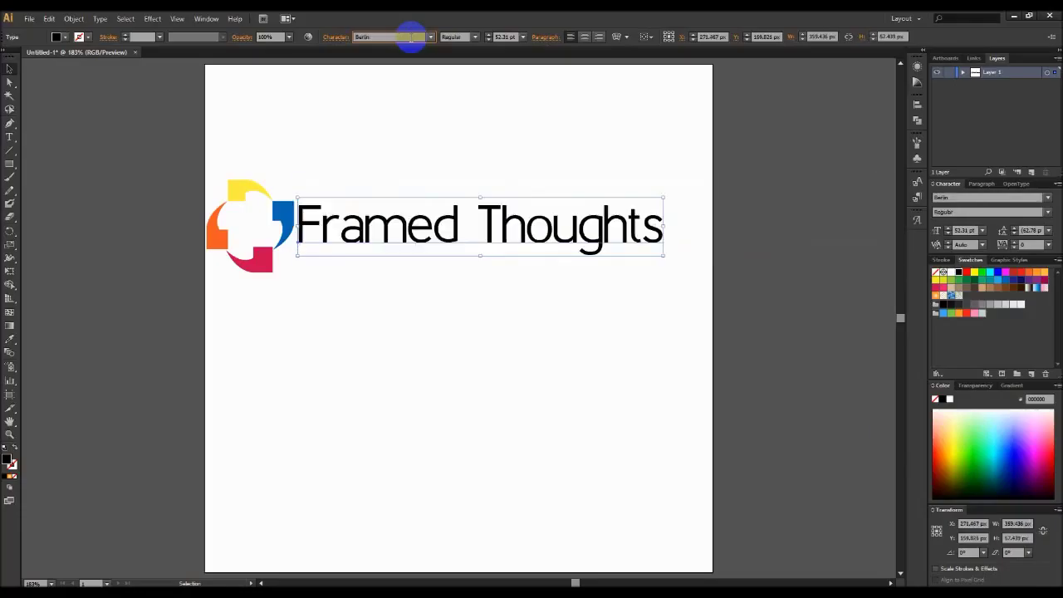
pyautogui.press('Down')
pyautogui.press('Down')
pyautogui.press('Down')
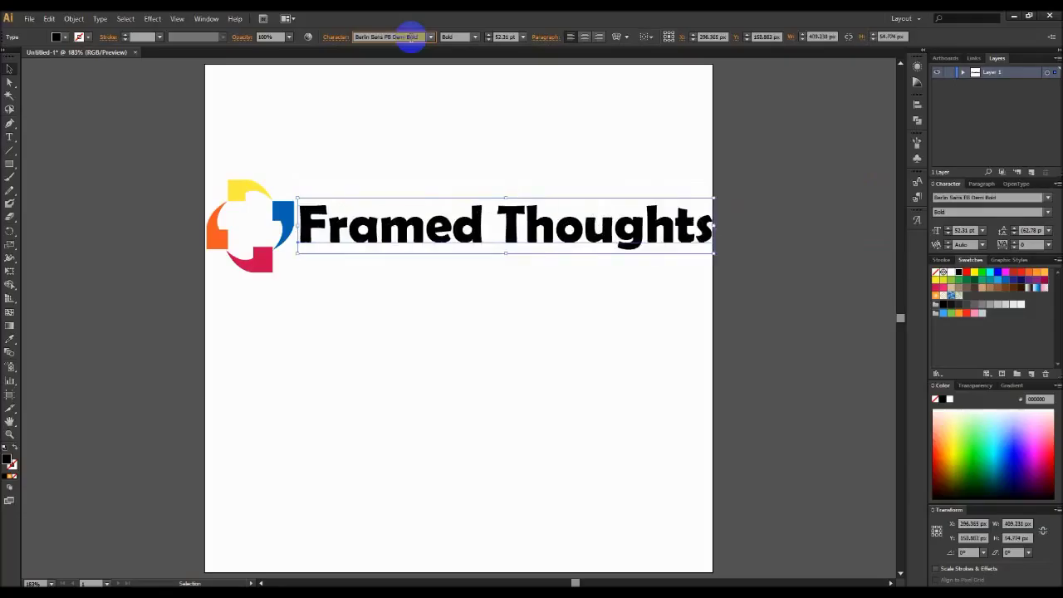
pyautogui.press('Down')
pyautogui.press('Down')
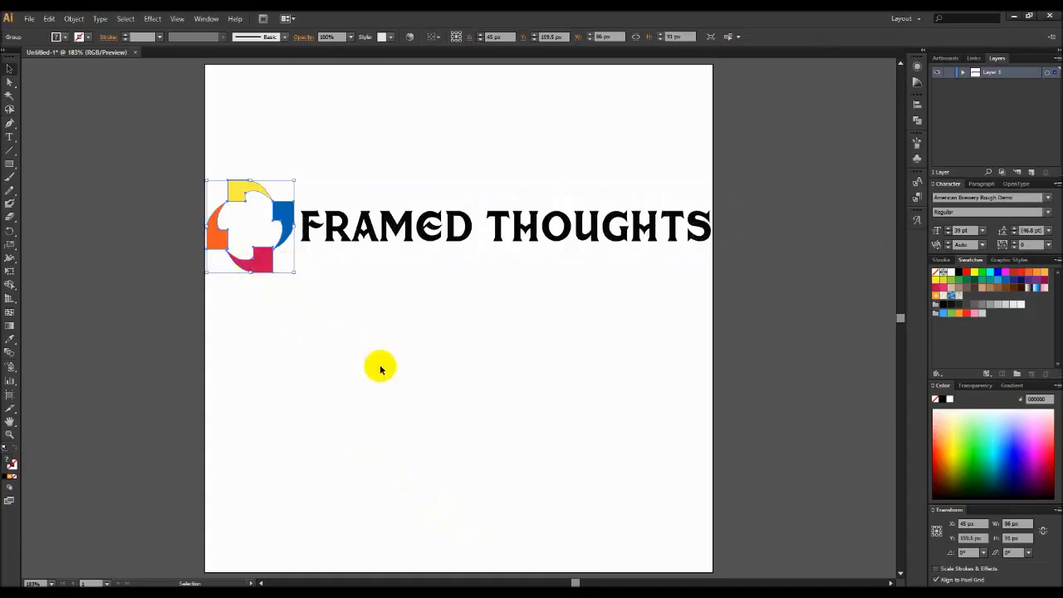
pyautogui.moveTo(261, 271)
pyautogui.mouseDown()
pyautogui.moveTo(366, 362)
pyautogui.moveTo(378, 387)
pyautogui.mouseUp()
# Step: Place the logo below the headline, then zoom and pan to inspect it
pyautogui.click(462, 379)
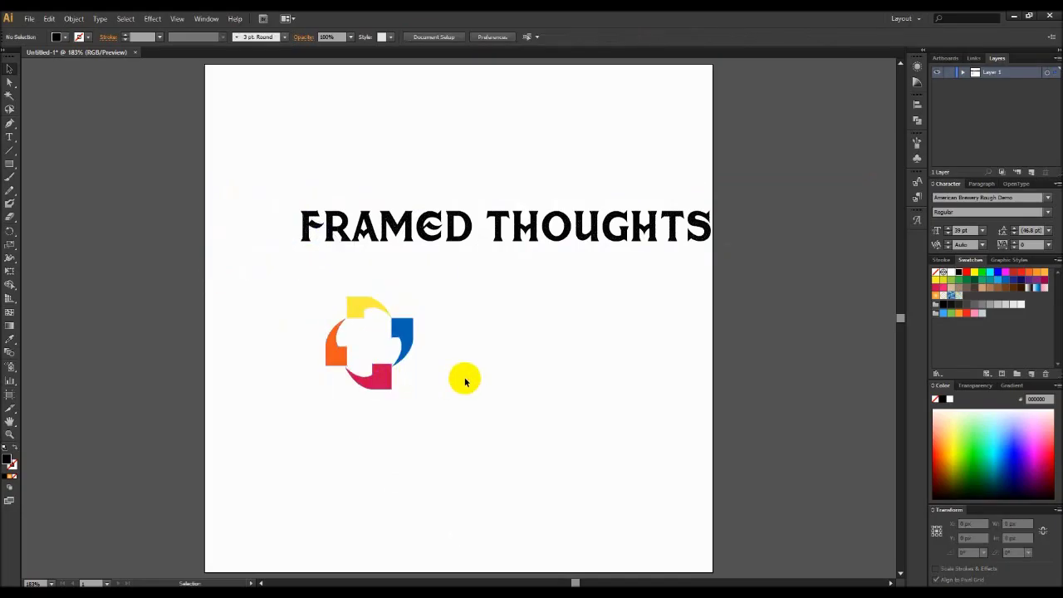
pyautogui.hotkey('ctrl', '+')
pyautogui.hotkey('ctrl', '+')
pyautogui.hotkey('ctrl', '+')
pyautogui.hotkey('ctrl', '+')
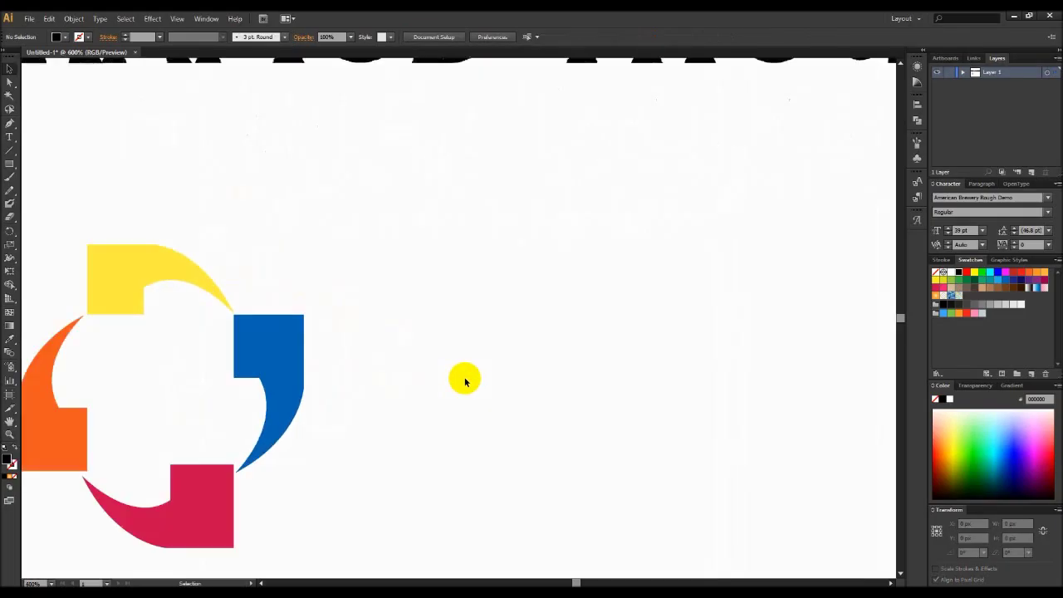
pyautogui.moveTo(359, 457)
pyautogui.mouseDown()
pyautogui.moveTo(482, 397)
pyautogui.moveTo(539, 387)
pyautogui.mouseUp()
pyautogui.click(454, 262)
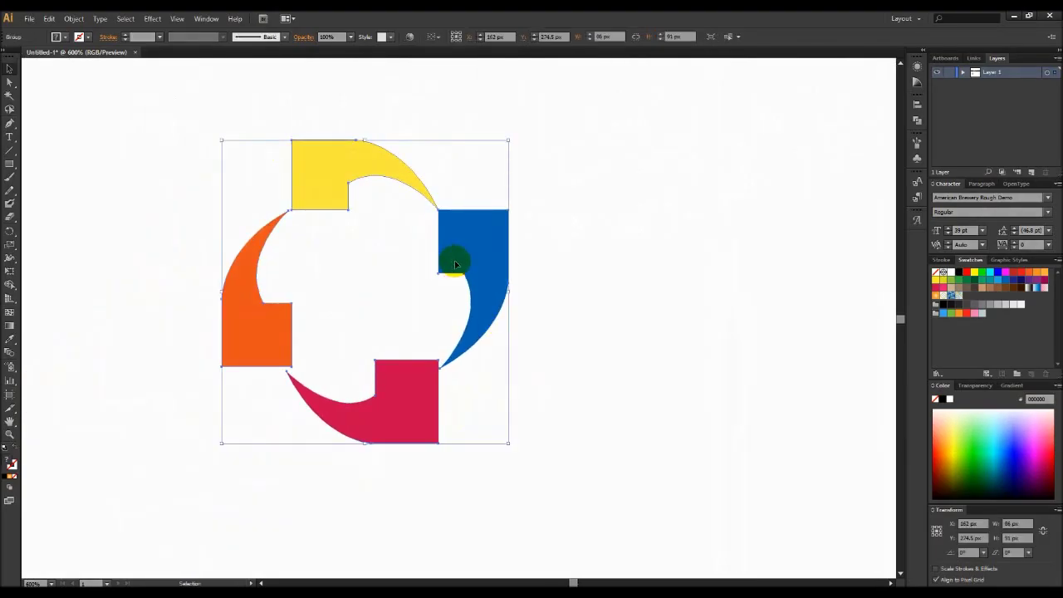
pyautogui.click(598, 274)
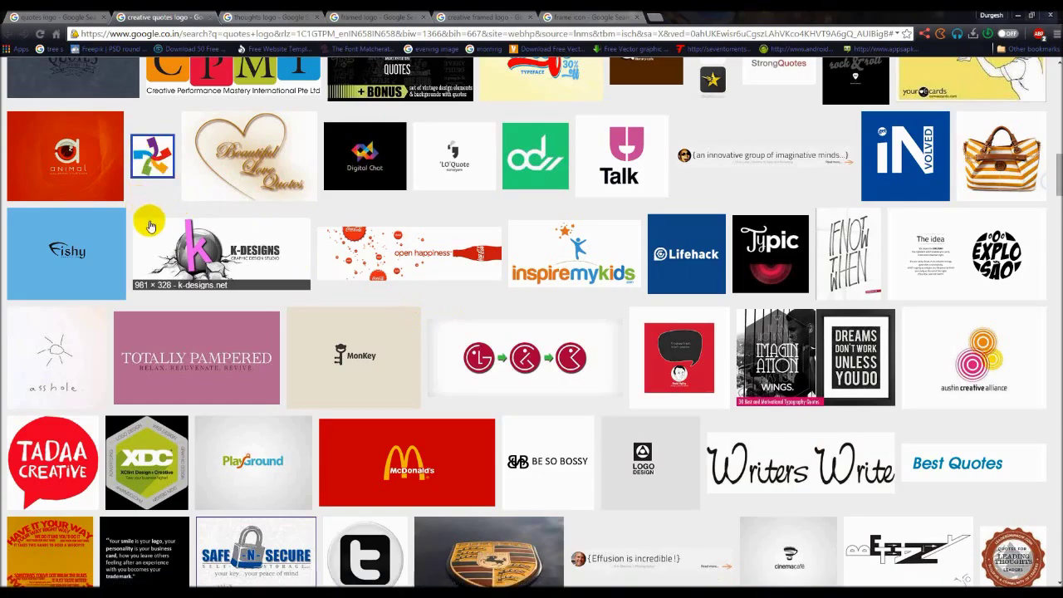
pyautogui.moveTo(221, 254)
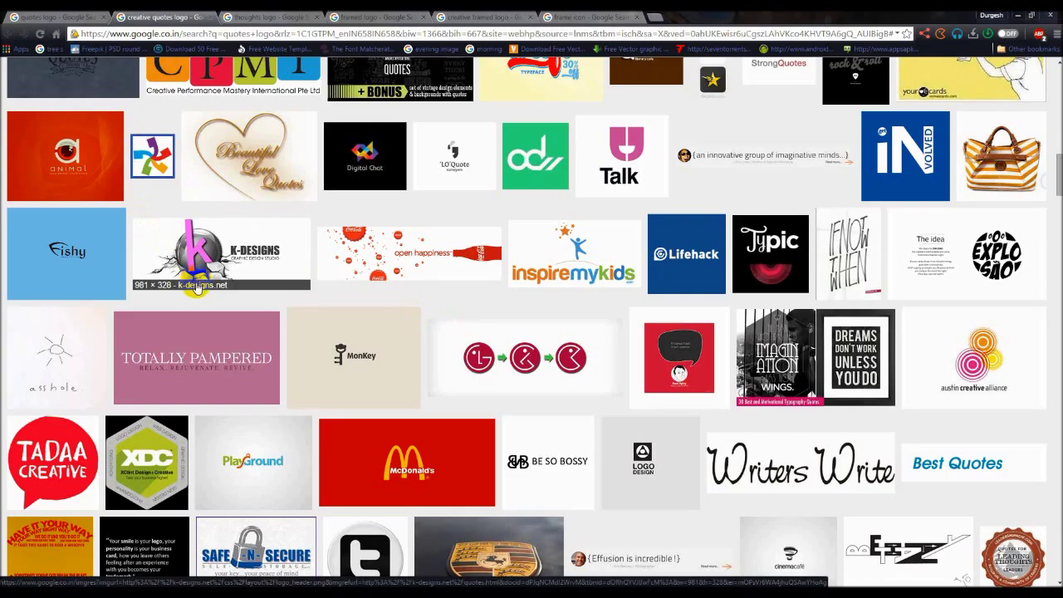
# Step: Switch among the Google Images tabs to the creative framed logo results
pyautogui.scroll(3, 199, 290)
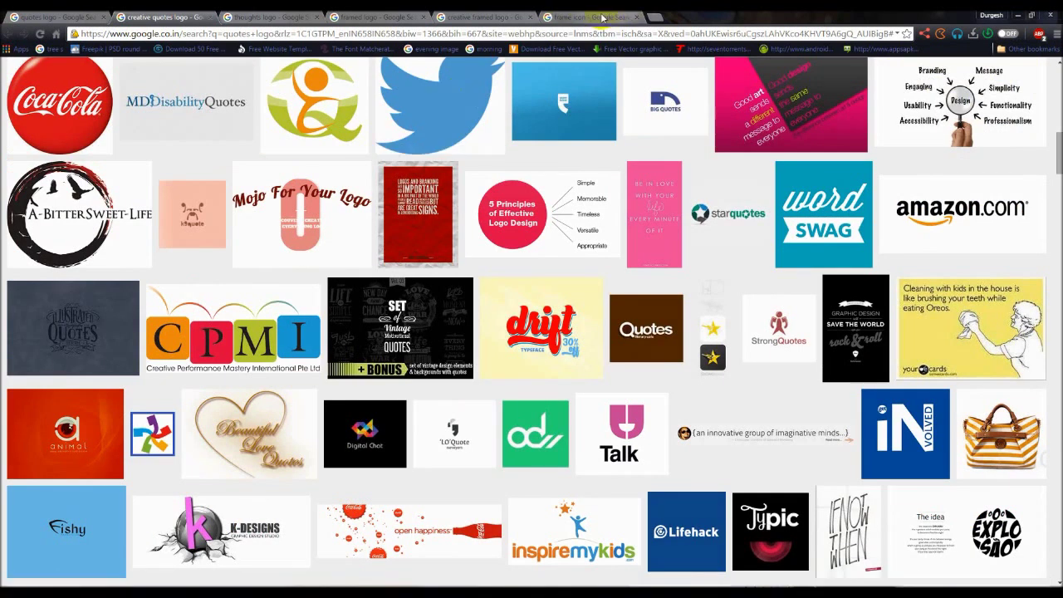
pyautogui.click(585, 17)
pyautogui.click(496, 15)
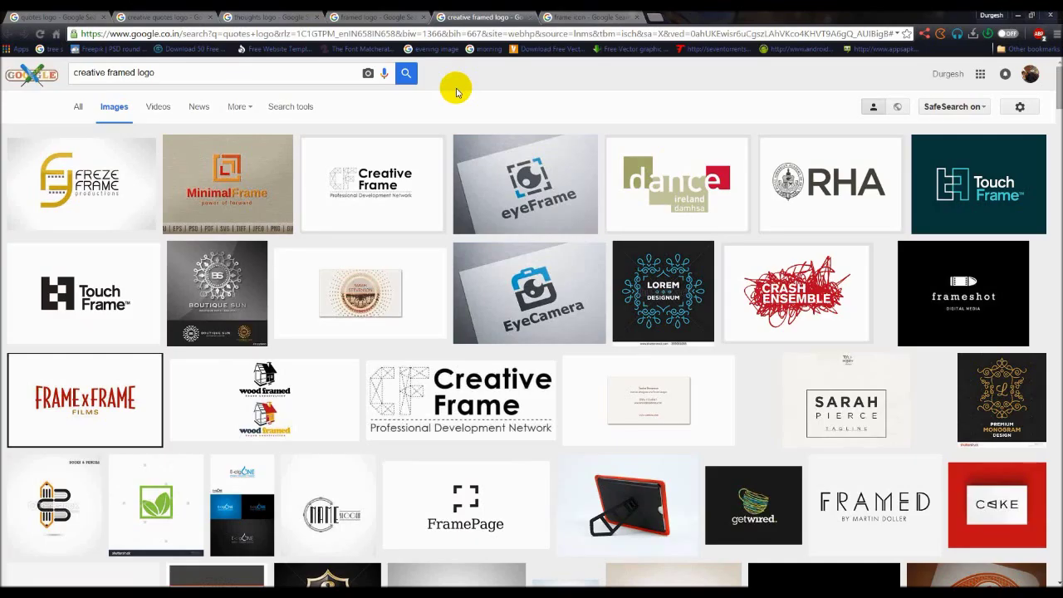
# Step: Scroll down the creative framed logo results to rows like Creative Framing and Birdcage
pyautogui.scroll(-2, 456, 94)
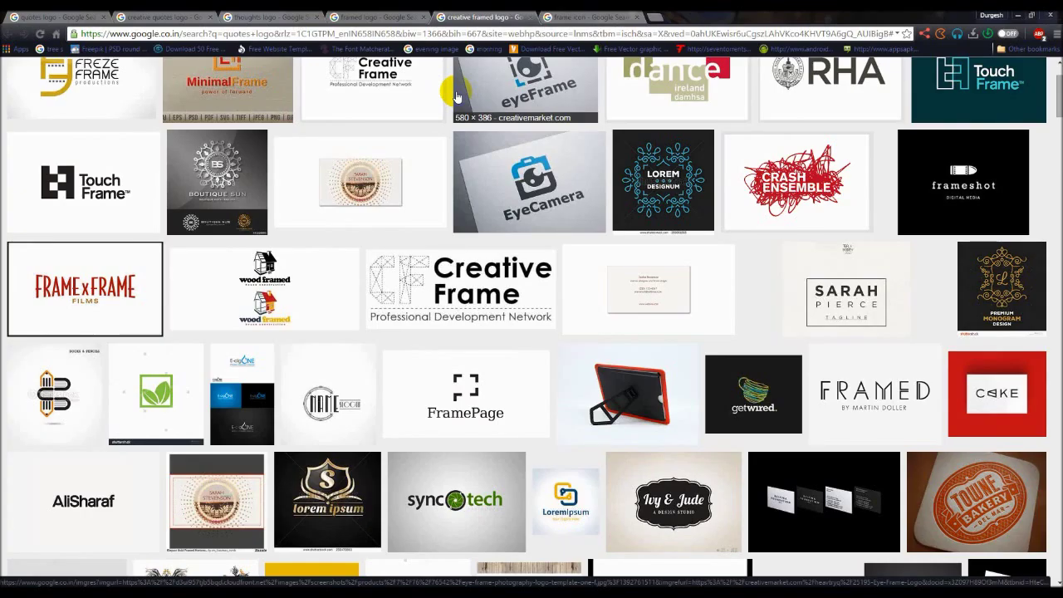
pyautogui.scroll(-1, 456, 98)
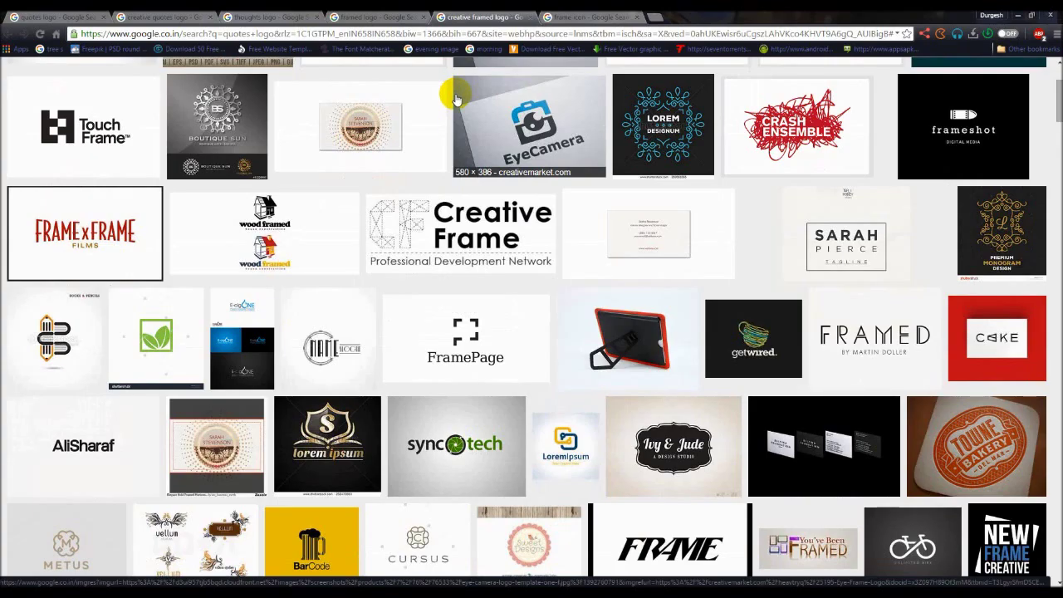
pyautogui.scroll(-1, 456, 97)
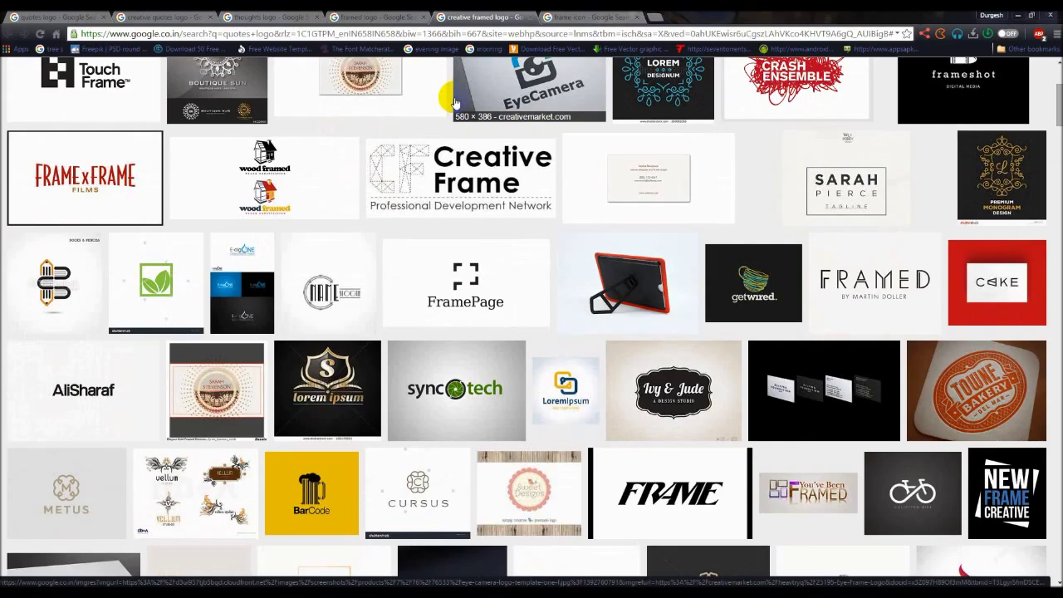
pyautogui.scroll(-1, 454, 103)
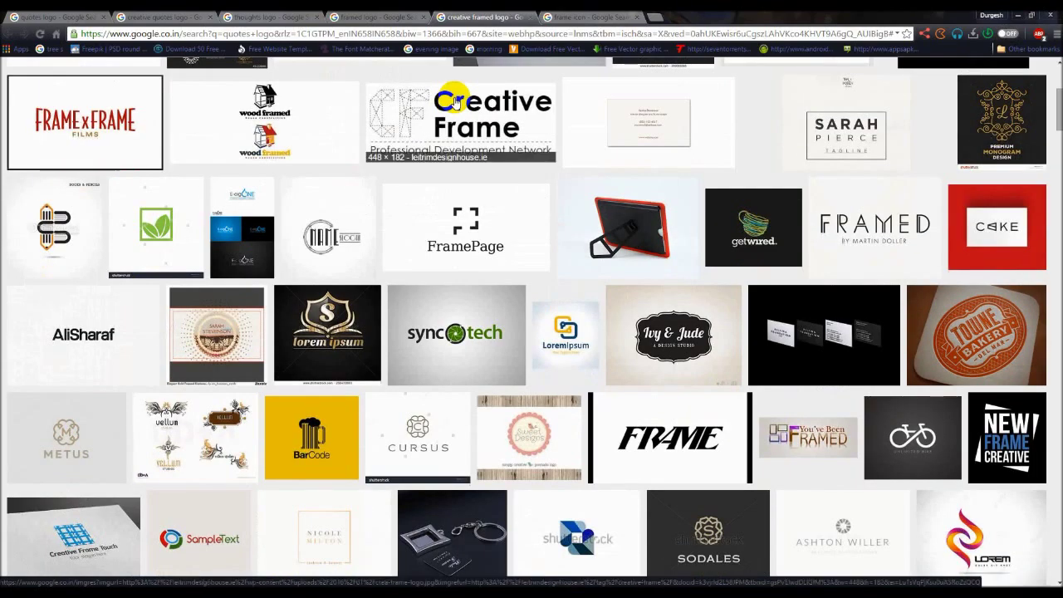
pyautogui.scroll(-1, 455, 101)
pyautogui.scroll(-1, 456, 103)
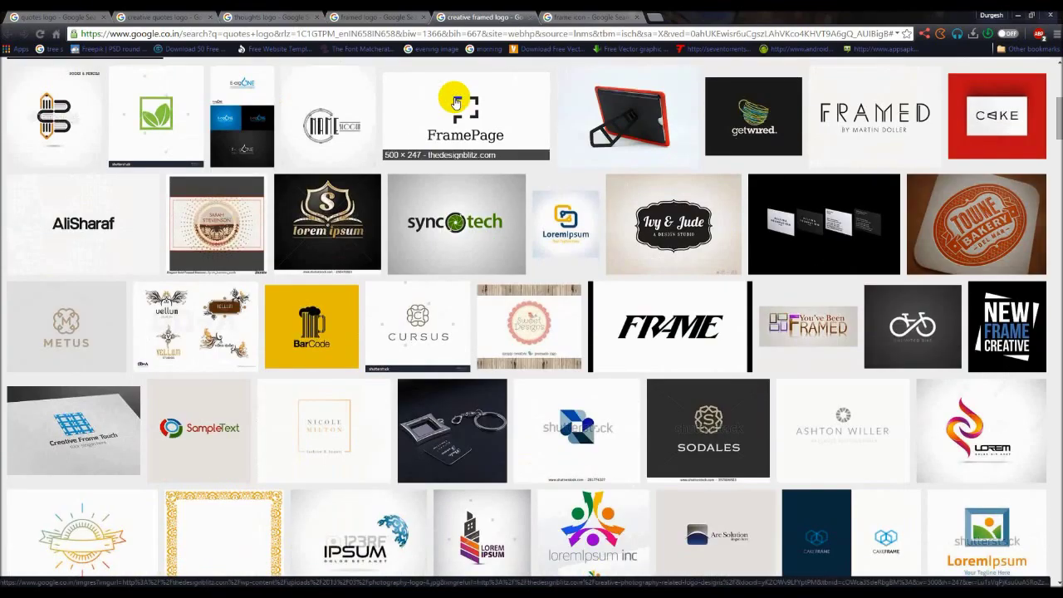
pyautogui.scroll(-1, 456, 102)
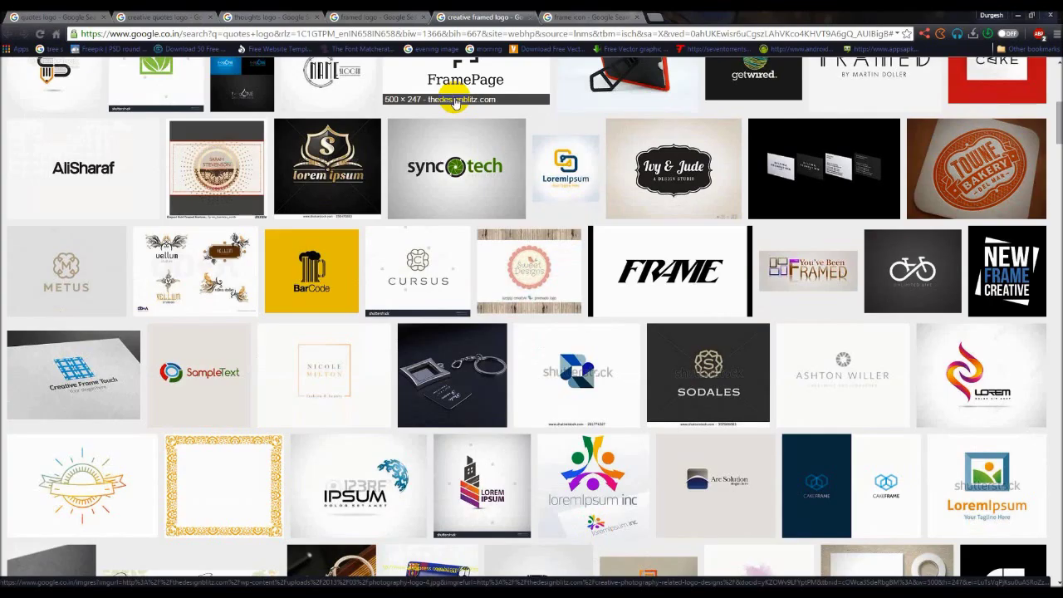
pyautogui.scroll(-2, 455, 102)
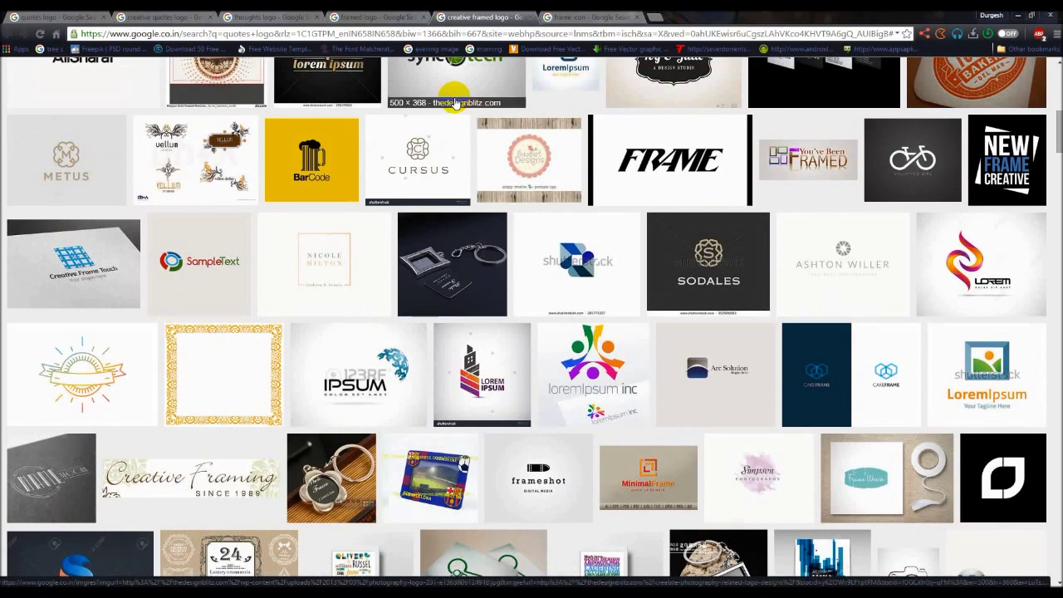
pyautogui.scroll(-2, 456, 102)
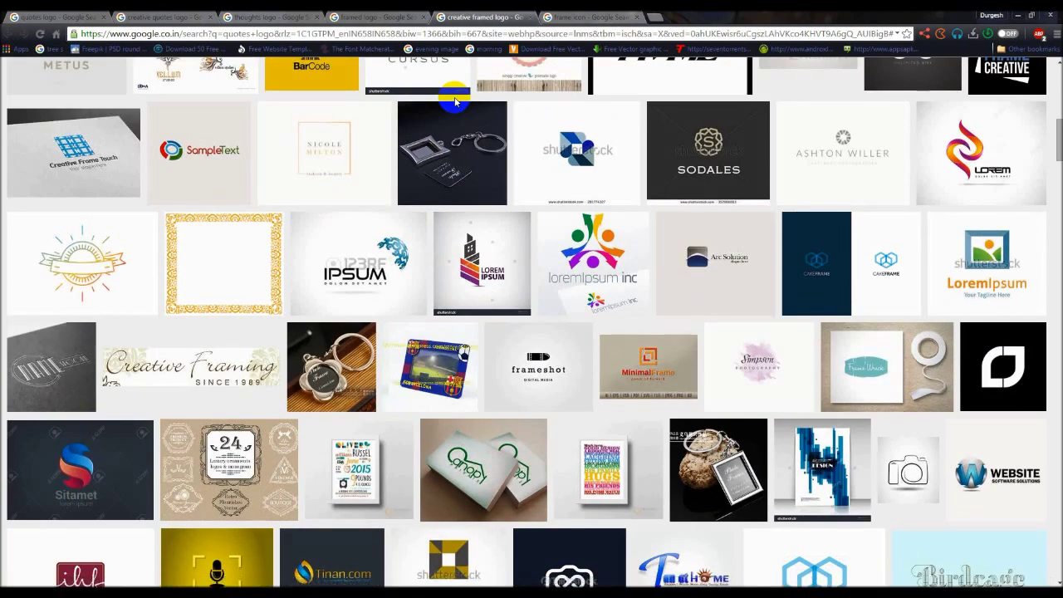
pyautogui.scroll(-2, 455, 102)
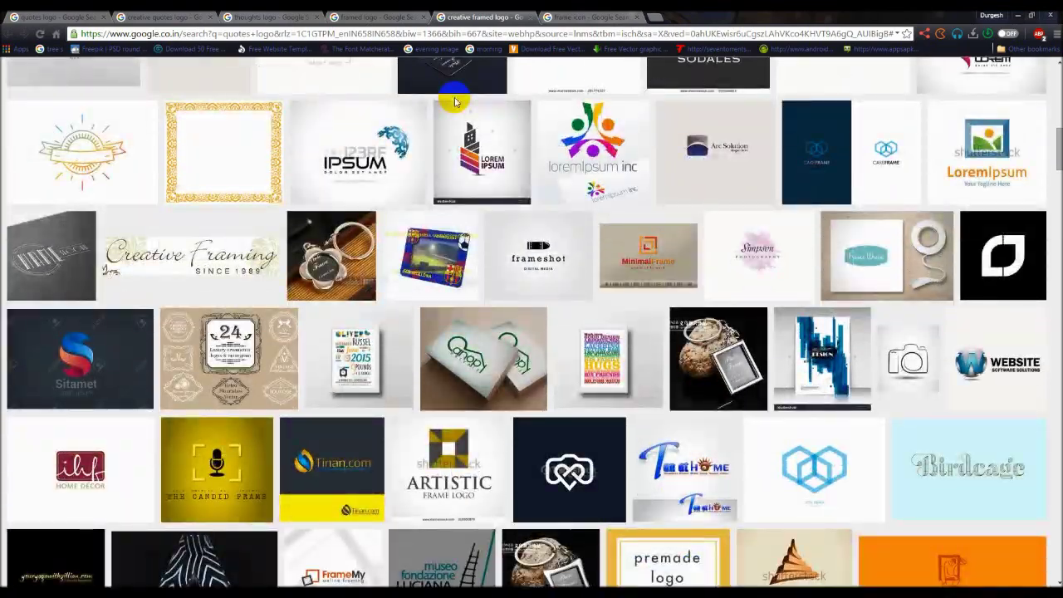
pyautogui.scroll(-2, 455, 101)
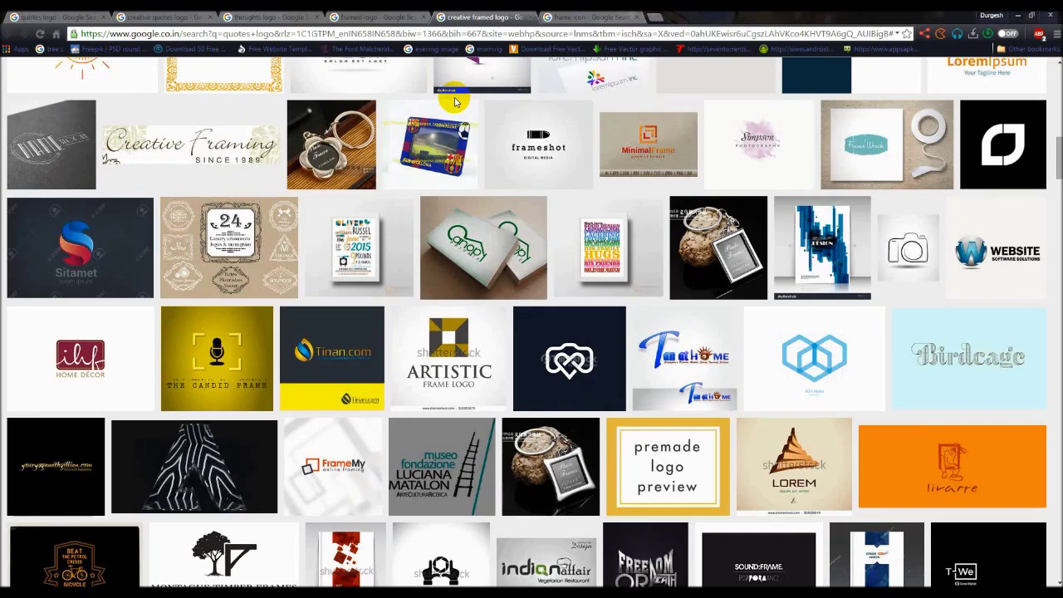
pyautogui.scroll(-1, 454, 102)
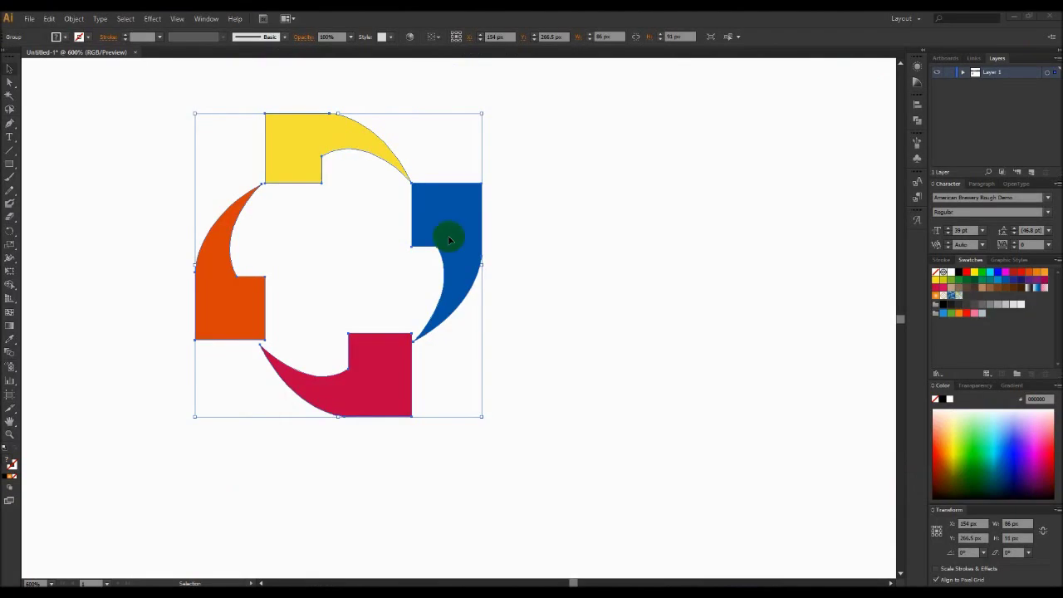
# Step: Ungroup the four coloured pieces, moving blue right and the yellow-red pair left
pyautogui.rightClick(448, 237)
pyautogui.click(488, 302)
pyautogui.click(417, 230)
pyautogui.moveTo(424, 213)
pyautogui.mouseDown()
pyautogui.moveTo(681, 260)
pyautogui.moveTo(722, 319)
pyautogui.mouseUp()
pyautogui.click(360, 371)
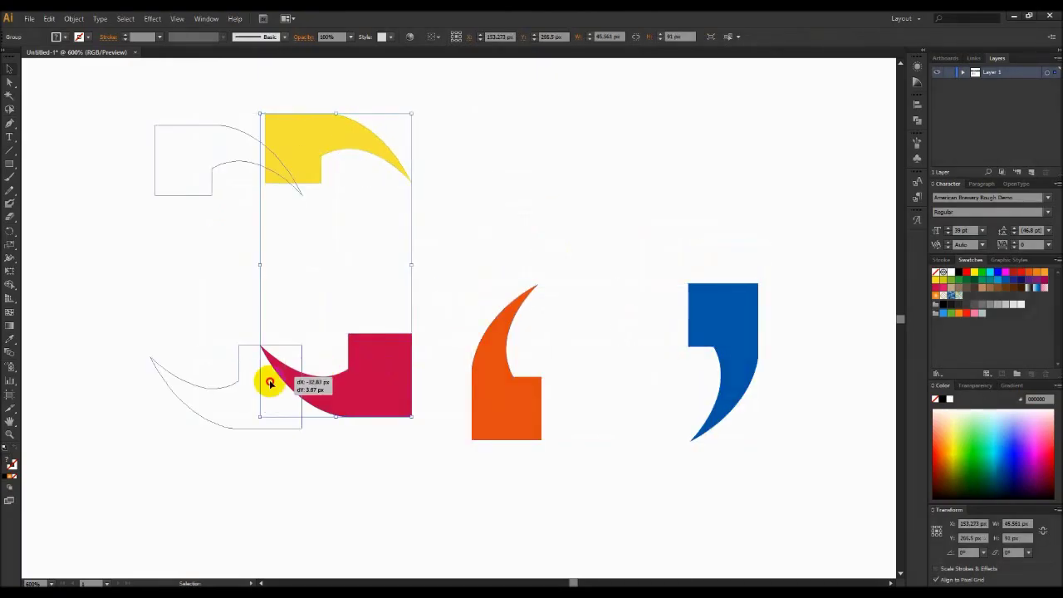
pyautogui.moveTo(359, 371); pyautogui.dragTo(213, 395)
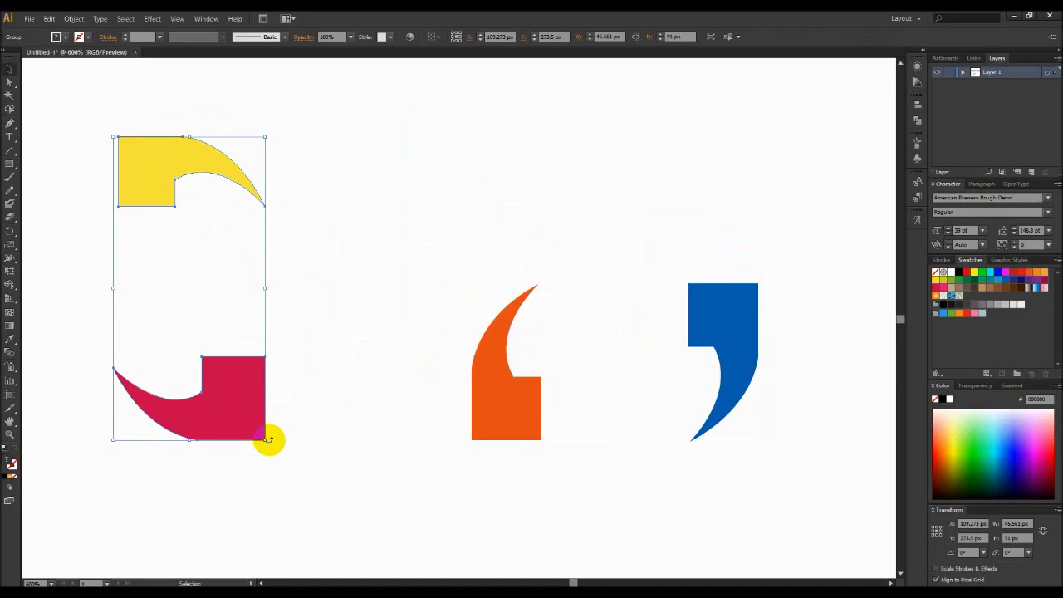
# Step: Rotate the yellow and red pair 90° and line it up with orange and blue
pyautogui.moveTo(267, 439); pyautogui.dragTo(339, 250)
pyautogui.click(405, 268)
pyautogui.click(328, 274)
pyautogui.moveTo(291, 273)
pyautogui.mouseDown()
pyautogui.moveTo(599, 311)
pyautogui.moveTo(619, 368)
pyautogui.mouseUp()
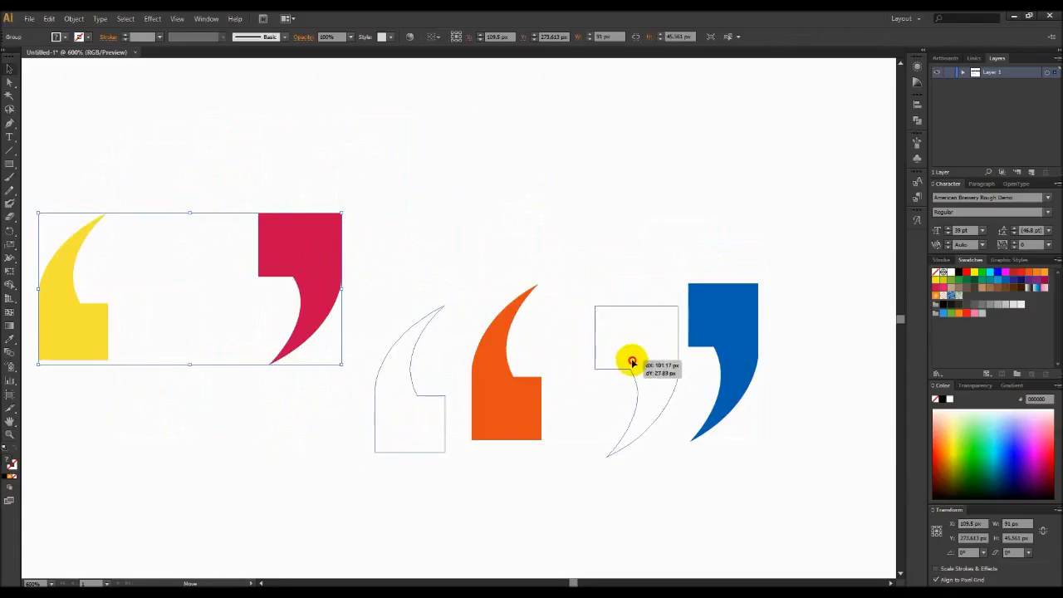
pyautogui.moveTo(619, 368); pyautogui.dragTo(633, 341)
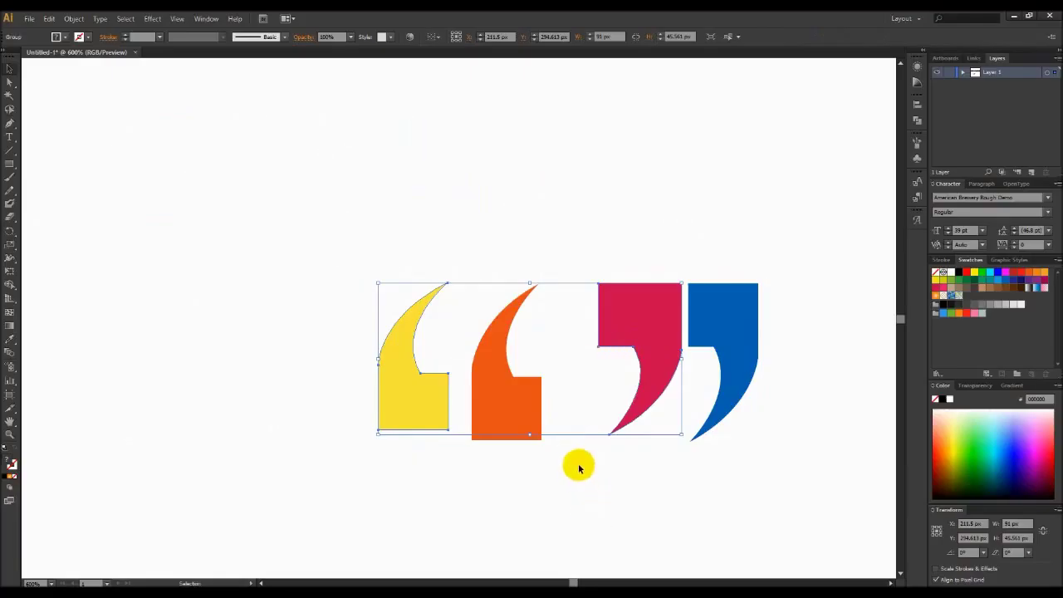
# Step: Vertically center all four quote shapes against one another
pyautogui.keyDown('shift'); pyautogui.click(523, 399); pyautogui.keyUp('shift')
pyautogui.keyDown('shift'); pyautogui.click(722, 333); pyautogui.keyUp('shift')
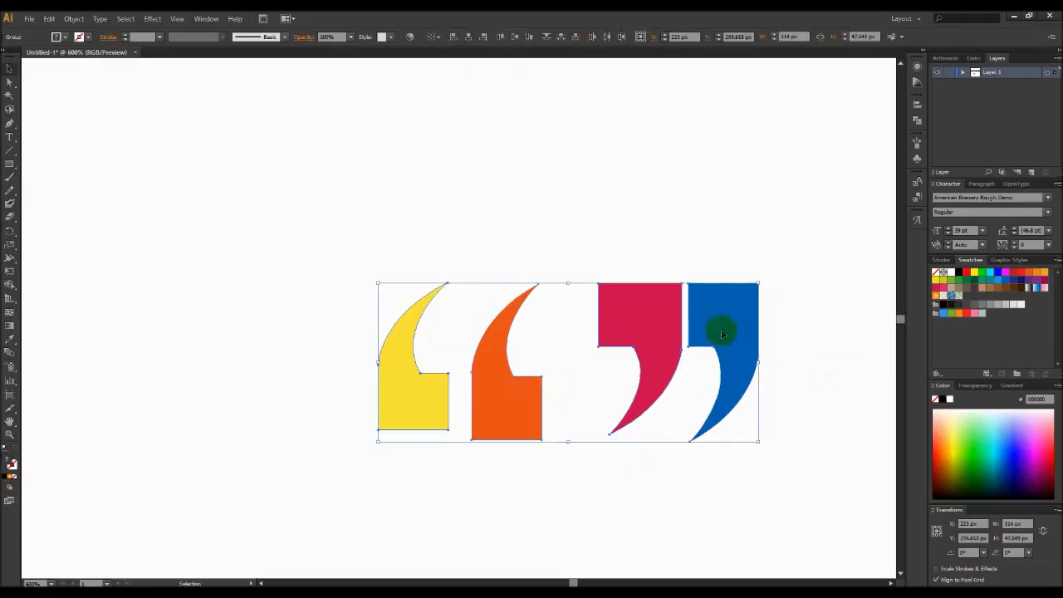
pyautogui.click(513, 40)
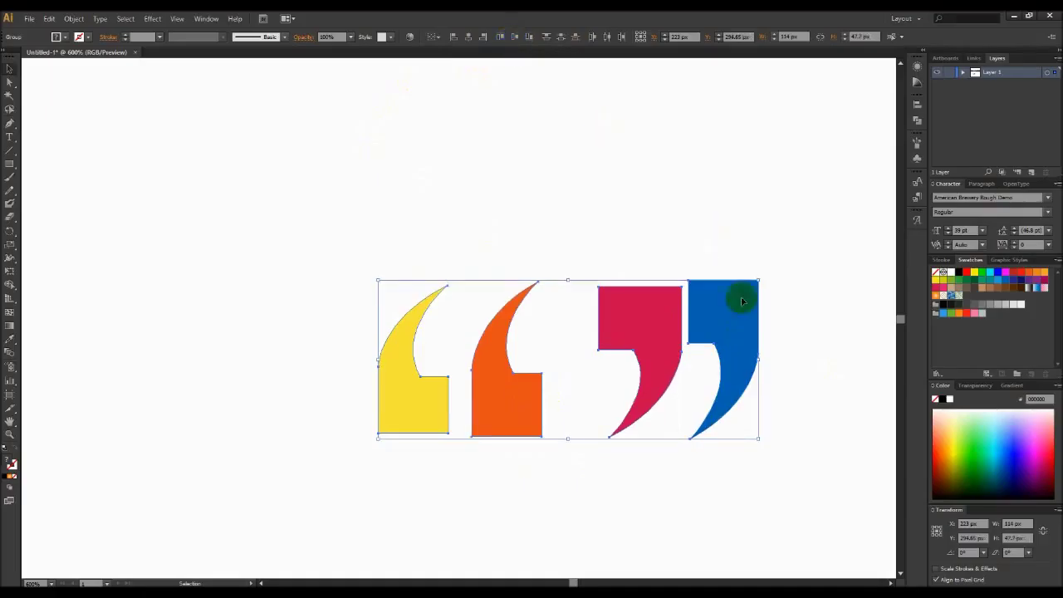
pyautogui.click(811, 343)
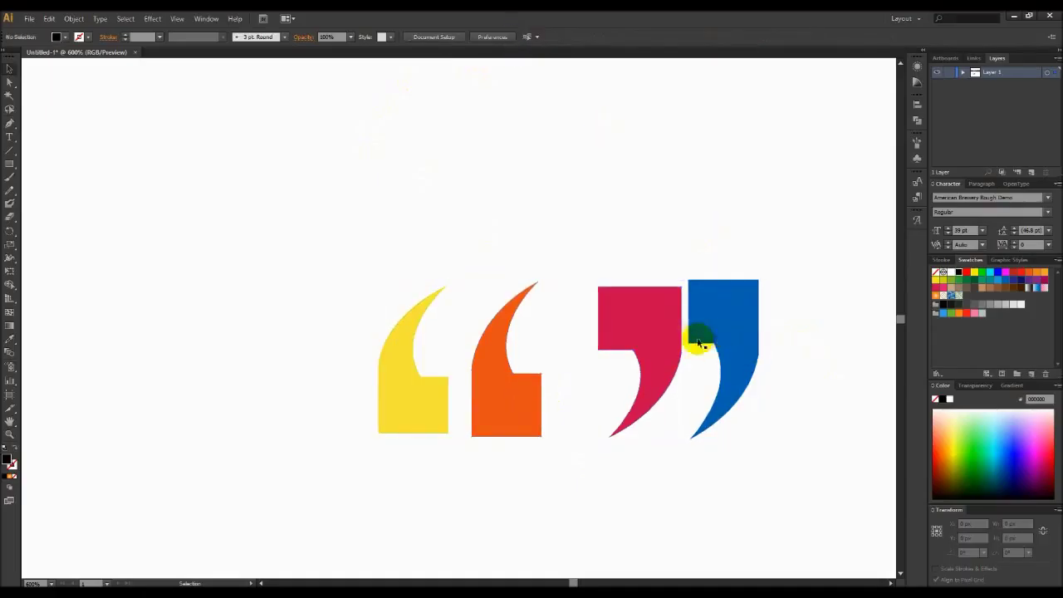
# Step: Group the orange quote, red comma and blue comma together
pyautogui.rightClick(662, 335)
pyautogui.click(703, 398)
pyautogui.click(706, 512)
pyautogui.click(659, 352)
pyautogui.keyDown('shift'); pyautogui.click(714, 331); pyautogui.keyUp('shift')
pyautogui.keyDown('shift'); pyautogui.click(506, 399); pyautogui.keyUp('shift')
pyautogui.rightClick(721, 331)
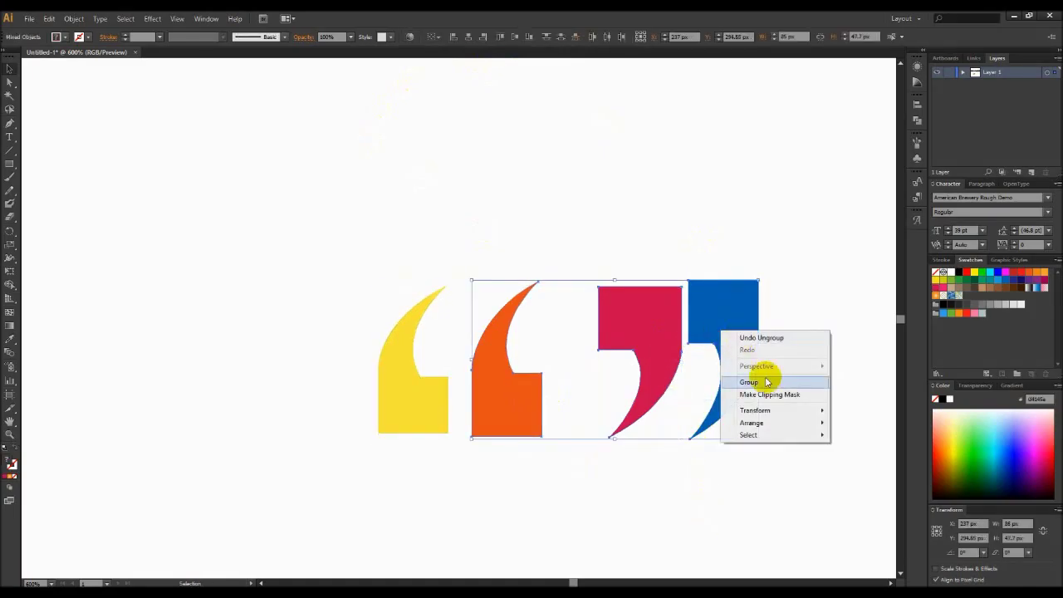
pyautogui.click(764, 381)
# Step: Ungroup the orange, red and blue shapes again
pyautogui.click(823, 320)
pyautogui.rightClick(663, 320)
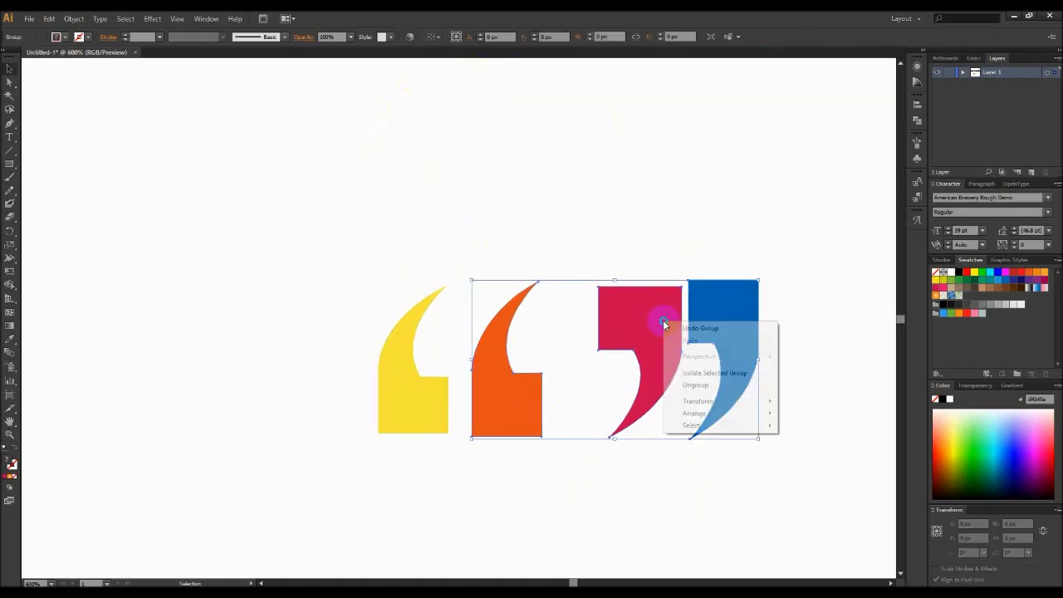
pyautogui.click(723, 385)
pyautogui.click(800, 312)
pyautogui.rightClick(700, 334)
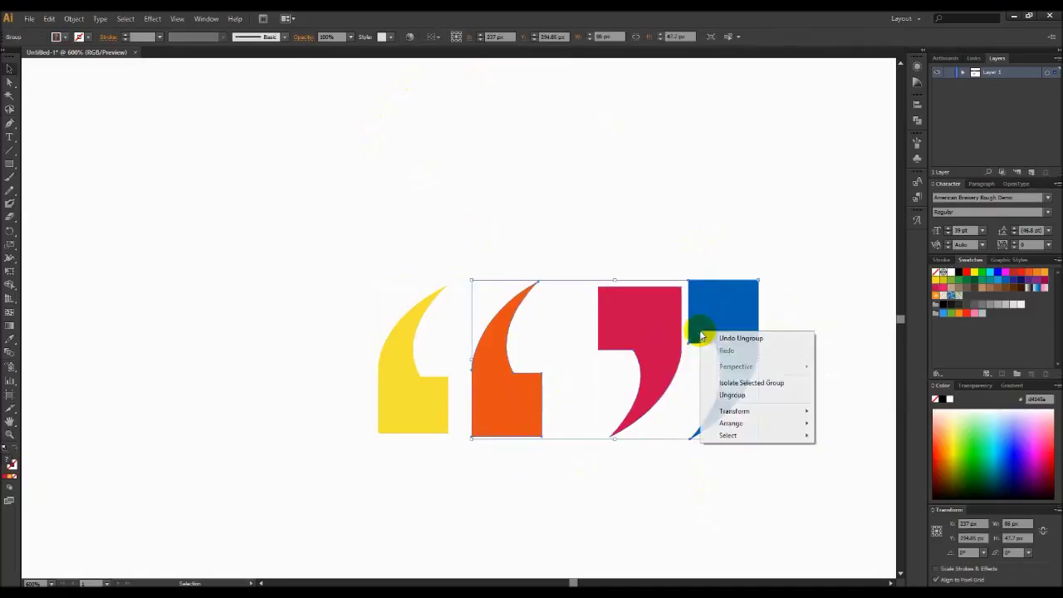
pyautogui.click(732, 394)
# Step: Top-align the red comma with the blue comma
pyautogui.click(644, 338)
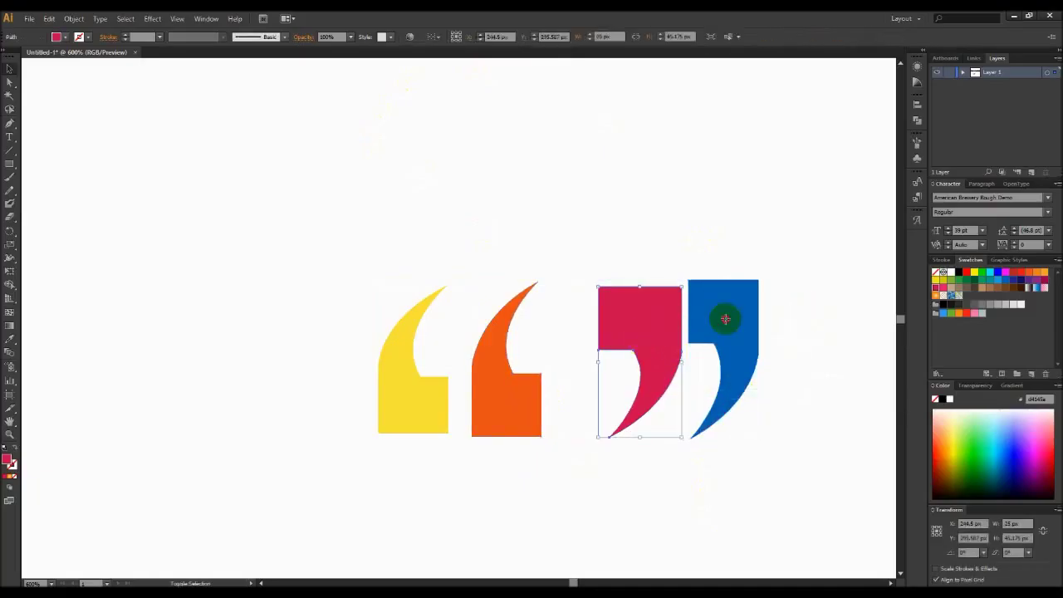
pyautogui.keyDown('shift'); pyautogui.click(725, 319); pyautogui.keyUp('shift')
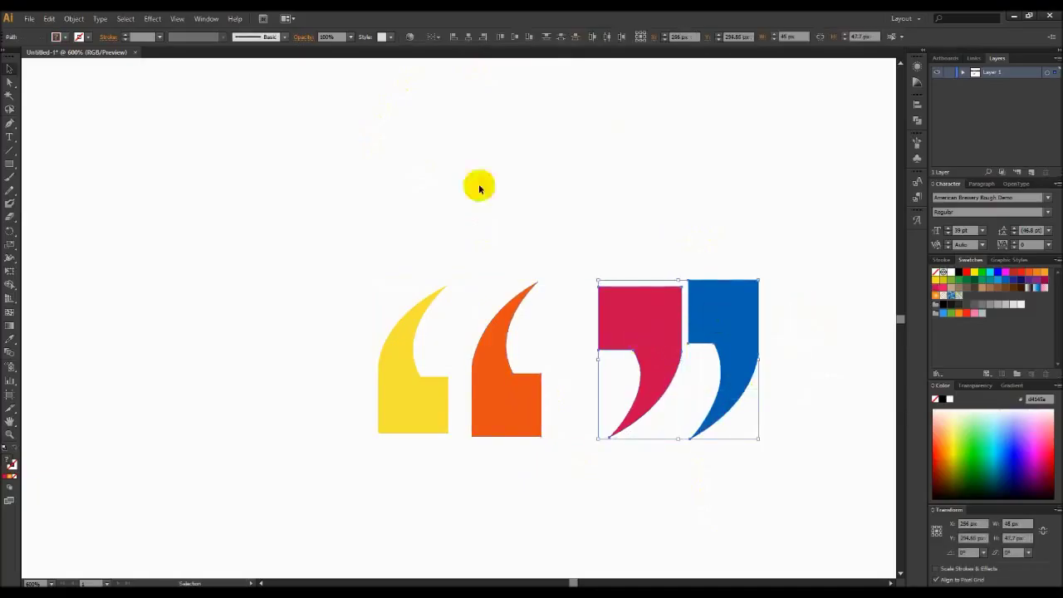
pyautogui.click(502, 38)
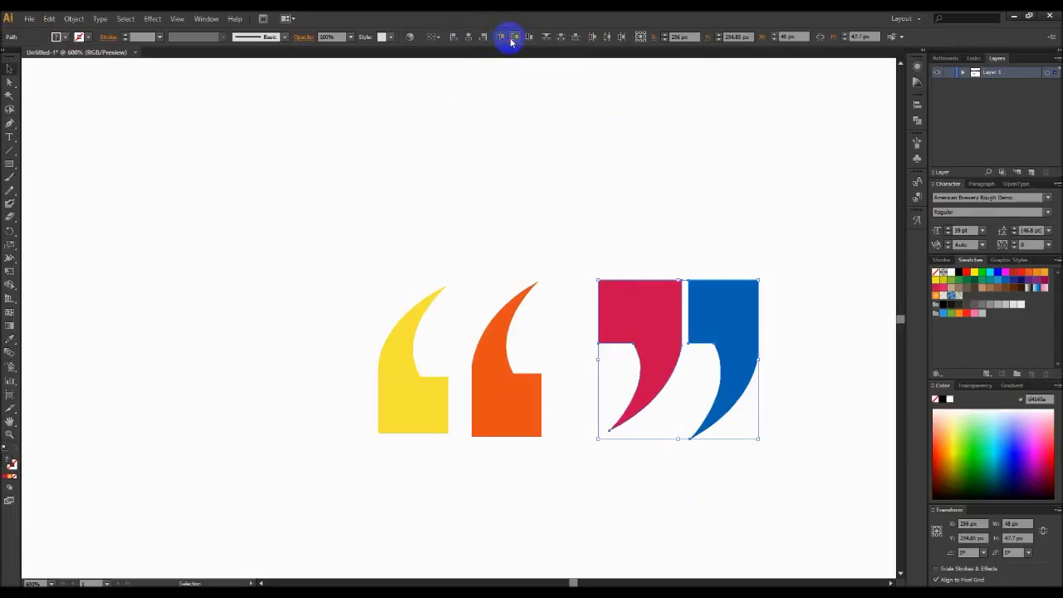
pyautogui.click(506, 40)
pyautogui.click(505, 38)
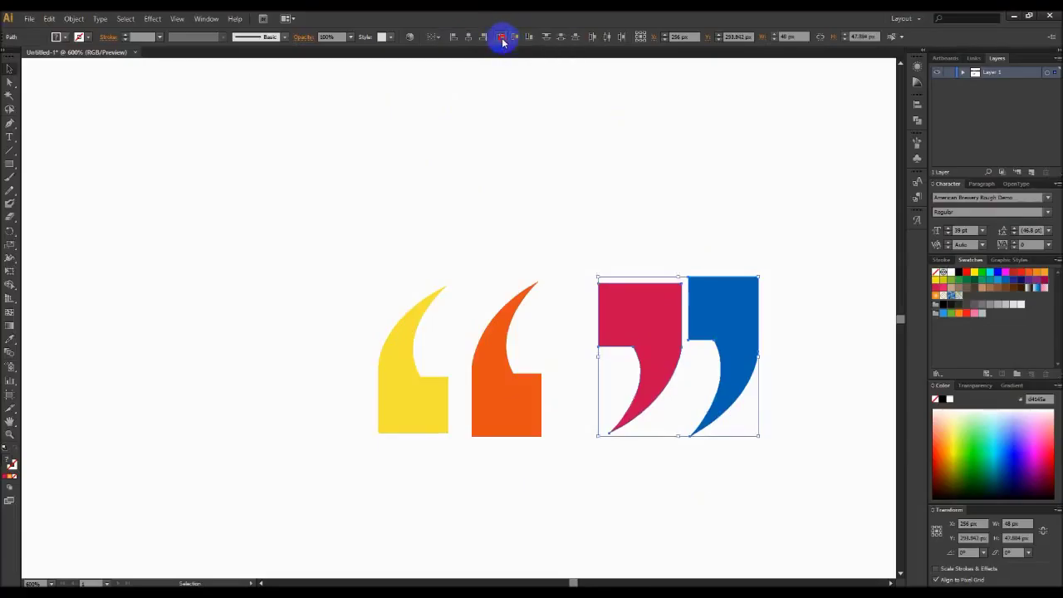
# Step: Reselect the red and blue commas and reapply top alignment
pyautogui.click(656, 229)
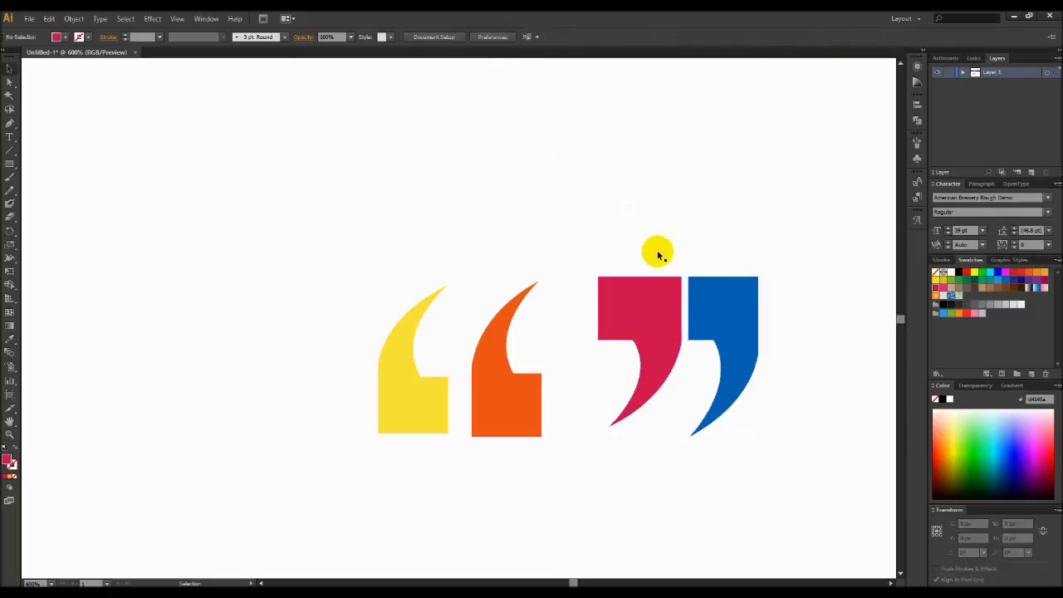
pyautogui.click(662, 328)
pyautogui.click(716, 326)
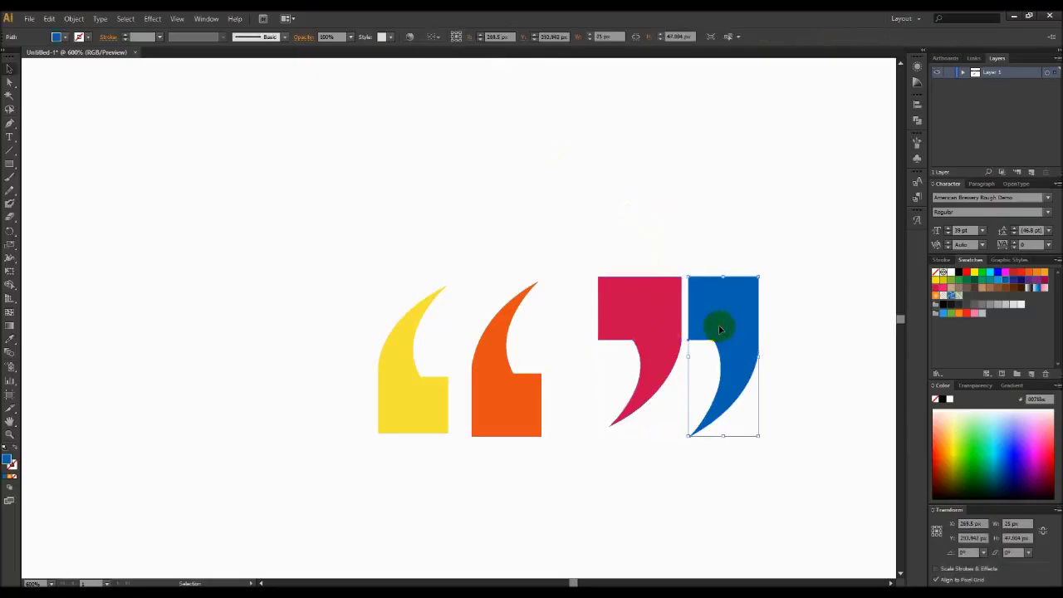
pyautogui.keyDown('shift'); pyautogui.click(675, 307); pyautogui.keyUp('shift')
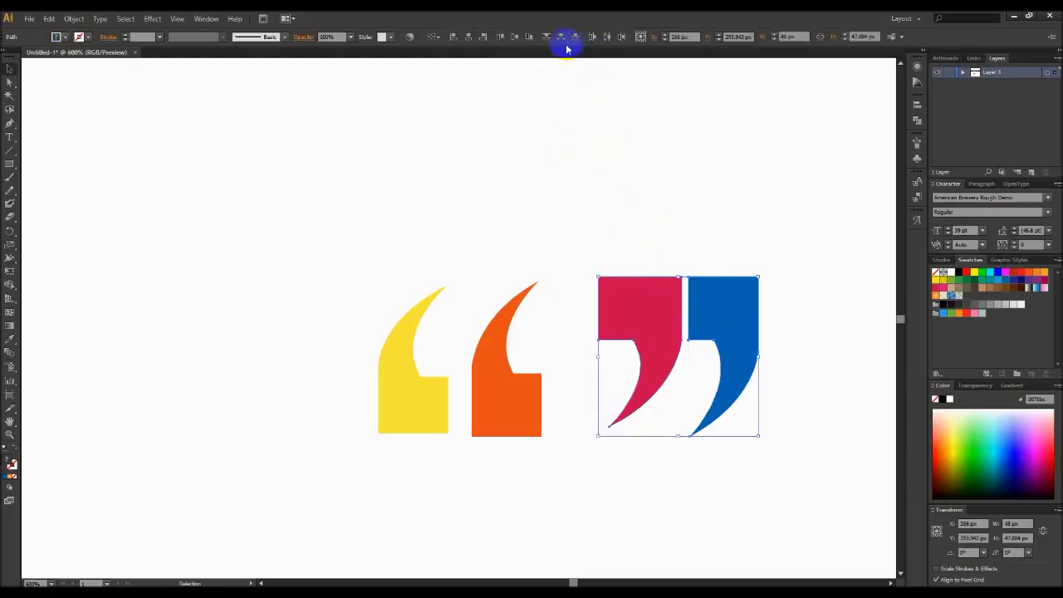
pyautogui.click(514, 37)
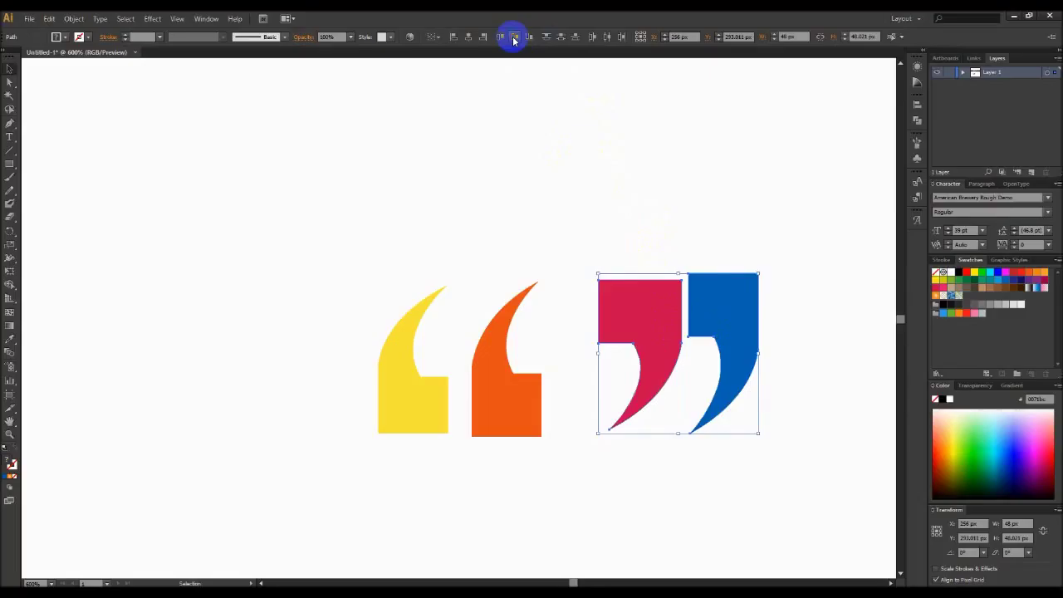
pyautogui.click(514, 37)
# Step: Move, shrink and nudge the red comma into place beside the blue one
pyautogui.press('a')
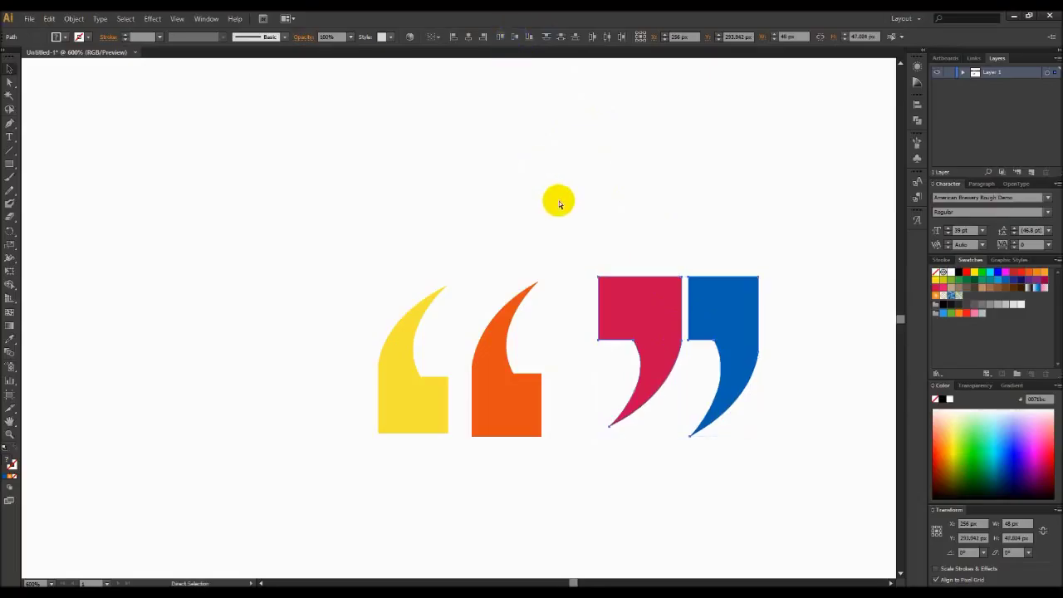
pyautogui.press('v')
pyautogui.click(623, 257)
pyautogui.moveTo(652, 329); pyautogui.dragTo(664, 387)
pyautogui.moveTo(689, 497); pyautogui.dragTo(664, 463)
pyautogui.moveTo(635, 362); pyautogui.dragTo(667, 361)
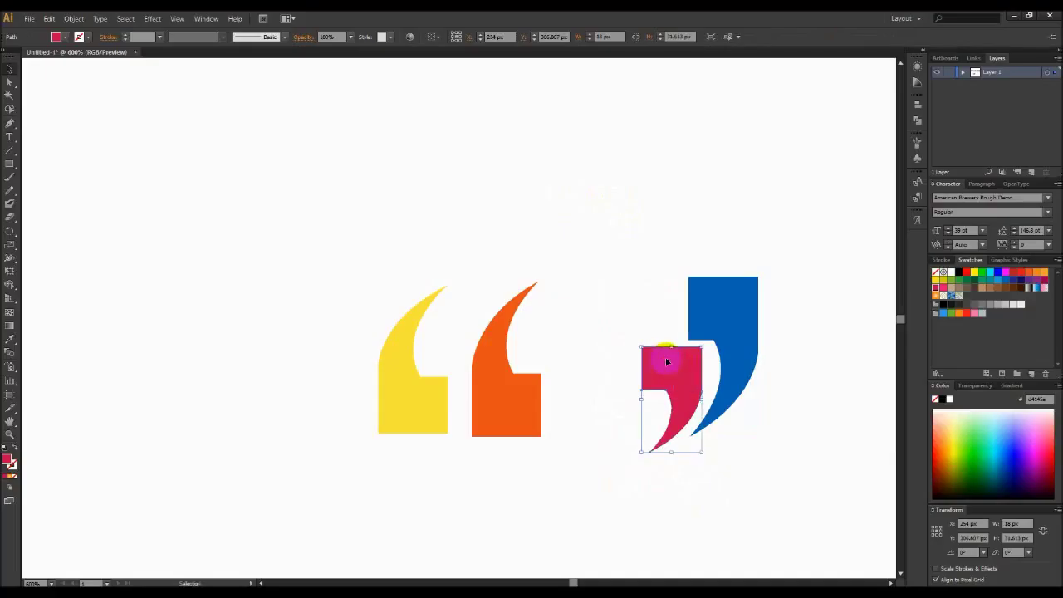
pyautogui.hotkey('shift', 'Up')
pyautogui.hotkey('shift', 'Up')
pyautogui.press('Down')
pyautogui.press('Down')
pyautogui.press('Down')
pyautogui.press('Down')
pyautogui.press('Down')
pyautogui.press('Down')
pyautogui.press('Down')
pyautogui.press('Down')
pyautogui.press('Down')
pyautogui.press('Down')
pyautogui.press('Down')
pyautogui.press('Down')
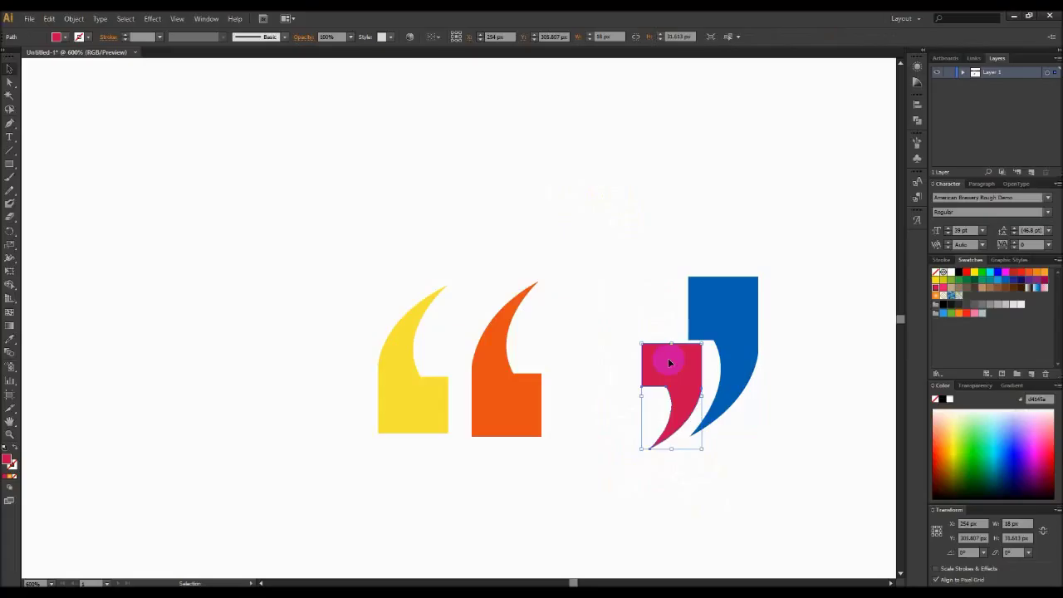
pyautogui.press('Right')
pyautogui.press('Right')
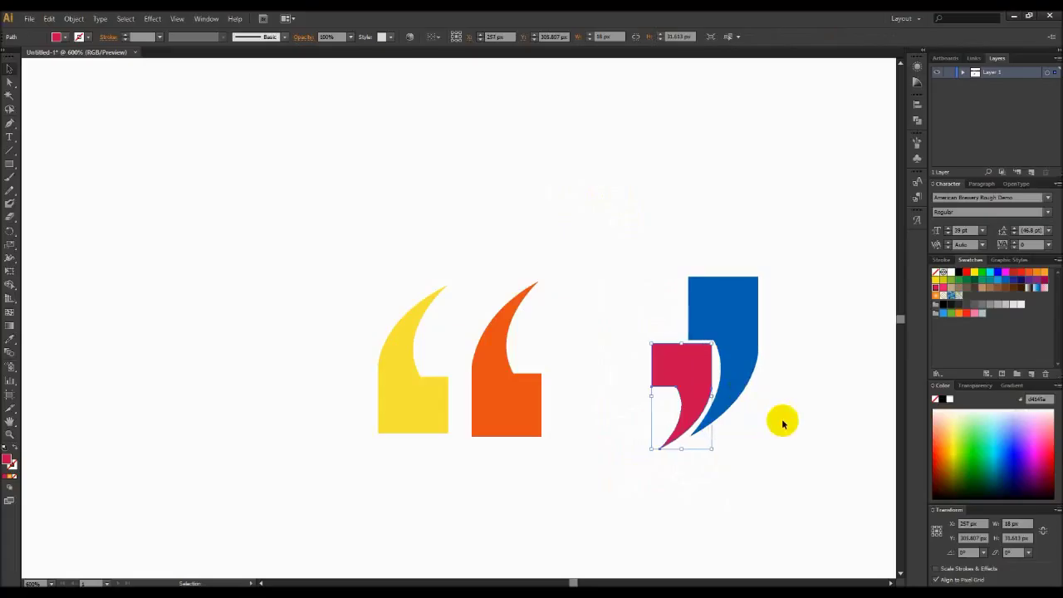
pyautogui.click(776, 418)
# Step: Move the yellow quote up and right toward the orange shape
pyautogui.moveTo(637, 232); pyautogui.dragTo(861, 485)
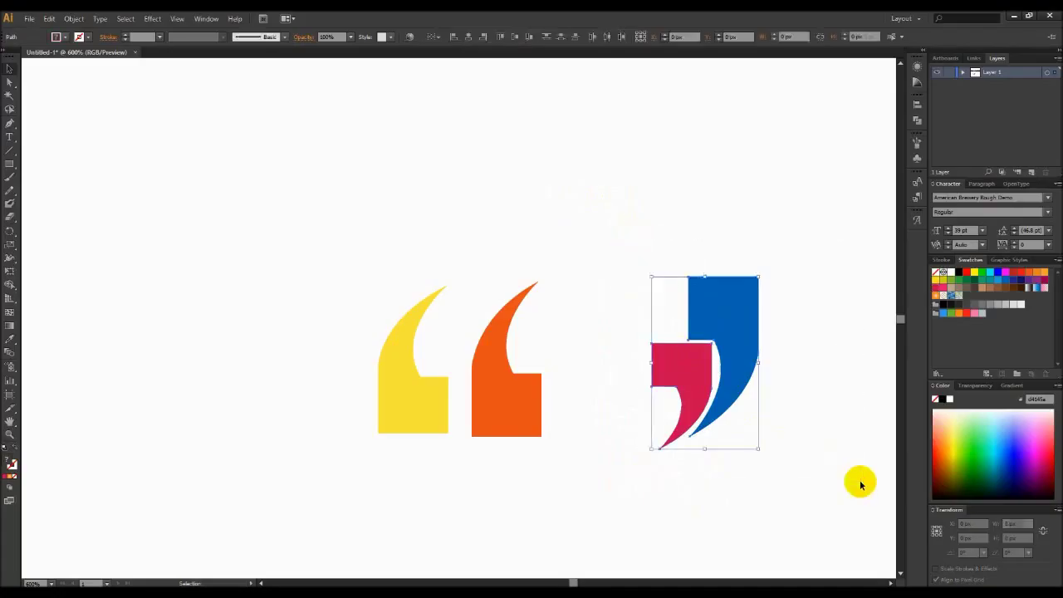
pyautogui.click(861, 484)
pyautogui.click(522, 391)
pyautogui.click(418, 404)
pyautogui.moveTo(452, 435)
pyautogui.mouseDown()
pyautogui.moveTo(632, 364)
pyautogui.moveTo(582, 269)
pyautogui.moveTo(633, 346)
pyautogui.moveTo(645, 393)
pyautogui.moveTo(686, 443)
pyautogui.moveTo(560, 338)
pyautogui.moveTo(551, 344)
pyautogui.mouseUp()
pyautogui.click(712, 463)
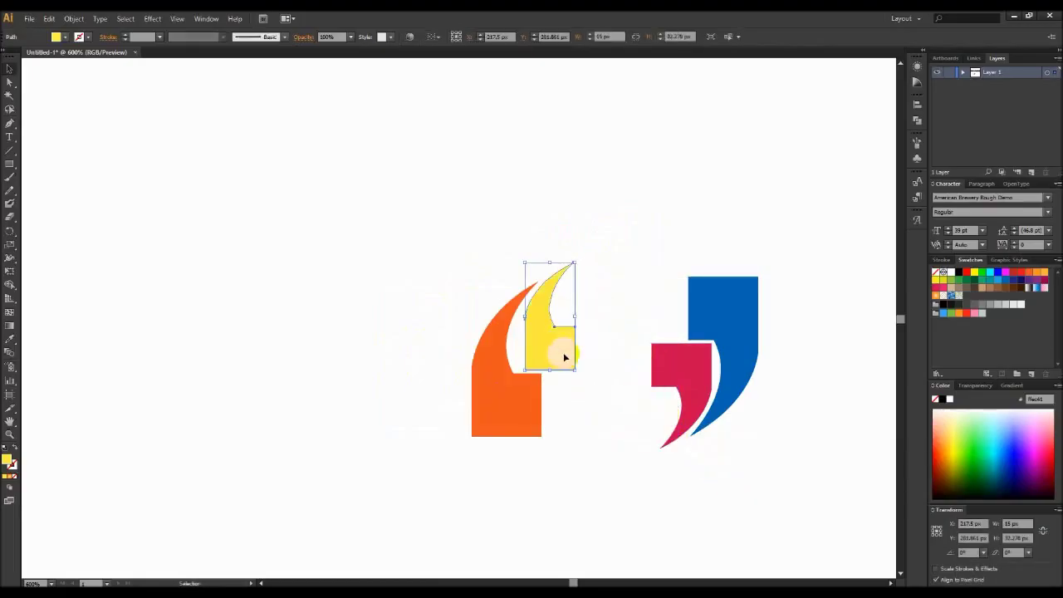
# Step: Nudge the yellow piece onto the orange shape and move the pair to the far left
pyautogui.press('Left')
pyautogui.press('Left')
pyautogui.press('Left')
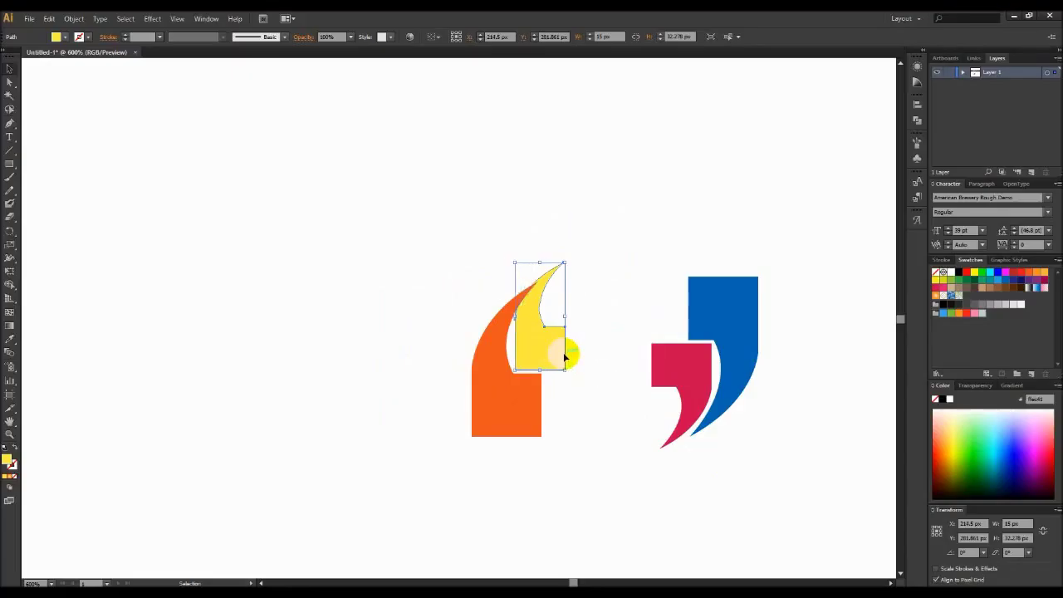
pyautogui.press('Left')
pyautogui.press('Left')
pyautogui.press('Left')
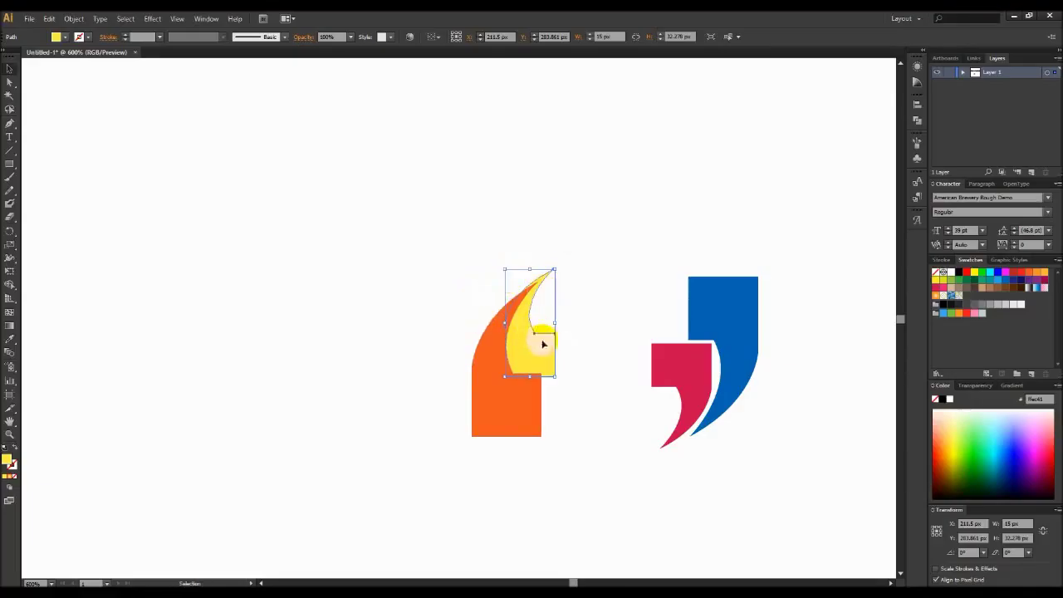
pyautogui.press('Delete')
pyautogui.click(499, 403)
pyautogui.press('Delete')
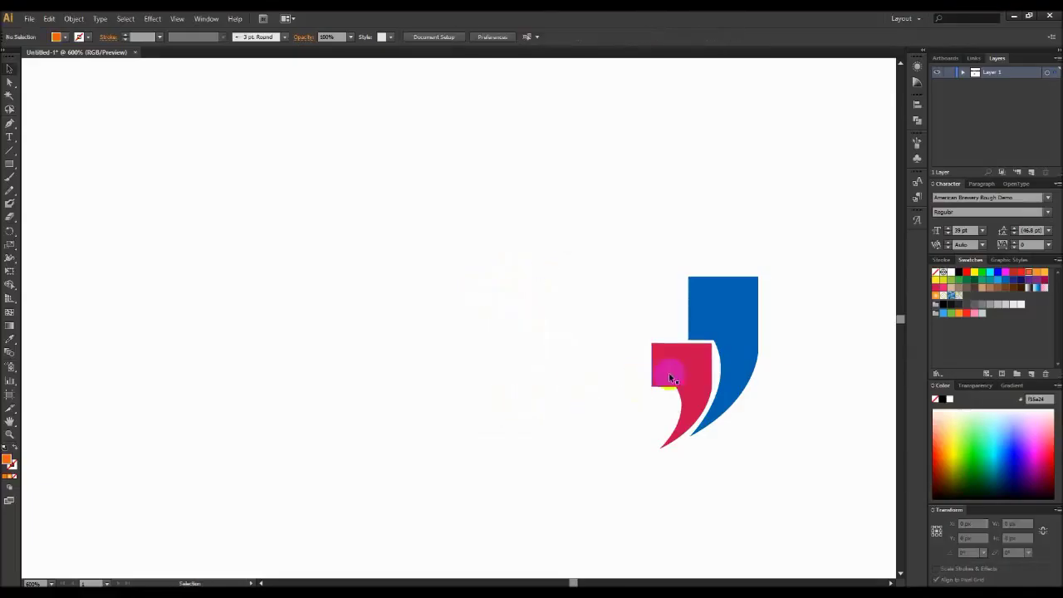
pyautogui.hotkey('ctrl', 'z')
pyautogui.hotkey('ctrl', 'z')
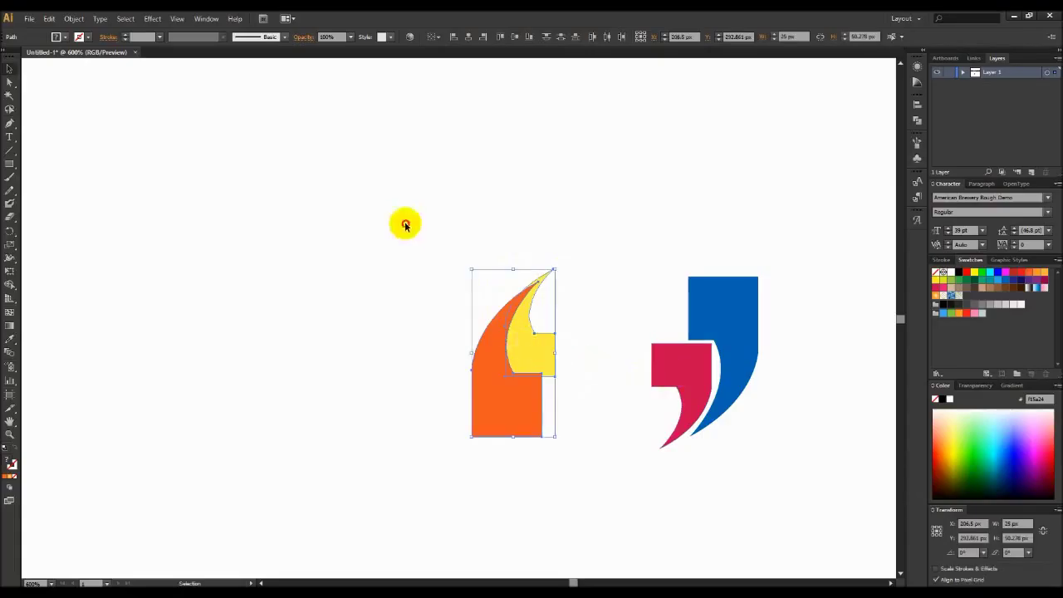
pyautogui.moveTo(515, 376); pyautogui.dragTo(92, 346)
pyautogui.click(408, 351)
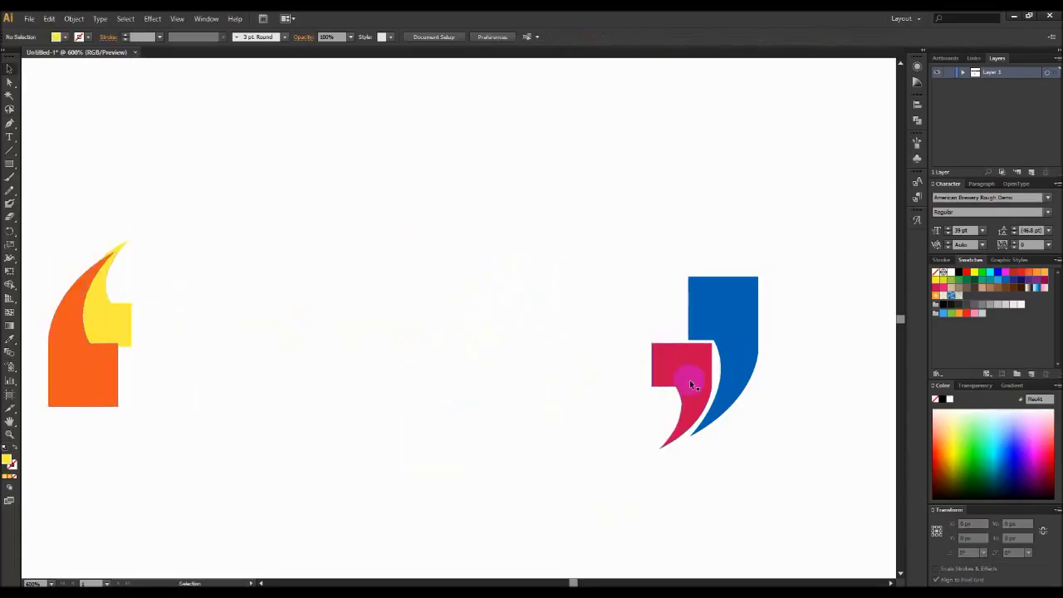
# Step: Duplicate the blue-and-red quote to the left and rotate the copy 180°
pyautogui.click(740, 415)
pyautogui.moveTo(721, 316); pyautogui.dragTo(363, 327)
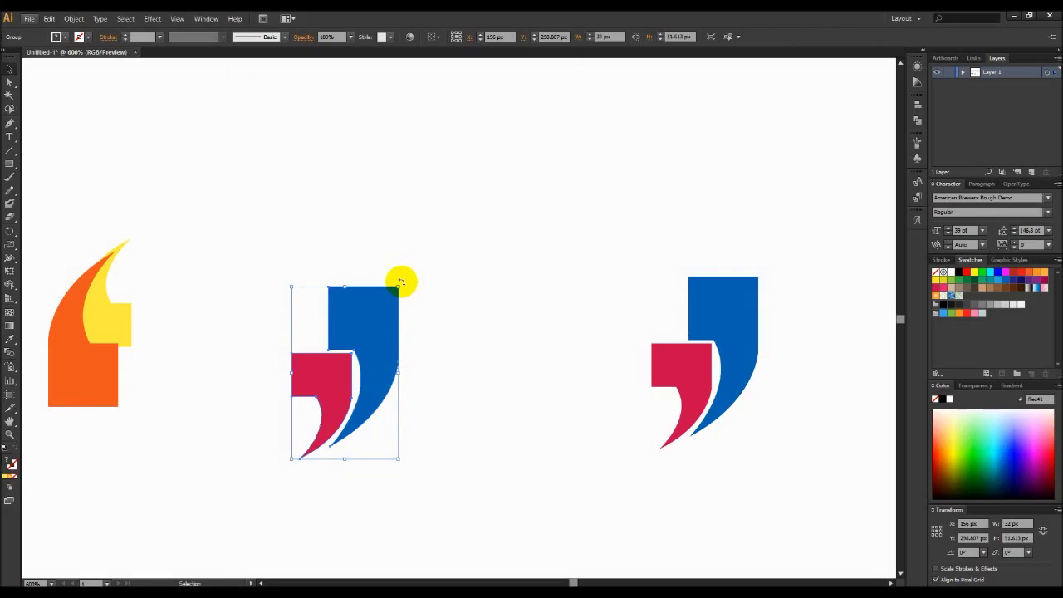
pyautogui.moveTo(401, 282); pyautogui.dragTo(352, 481)
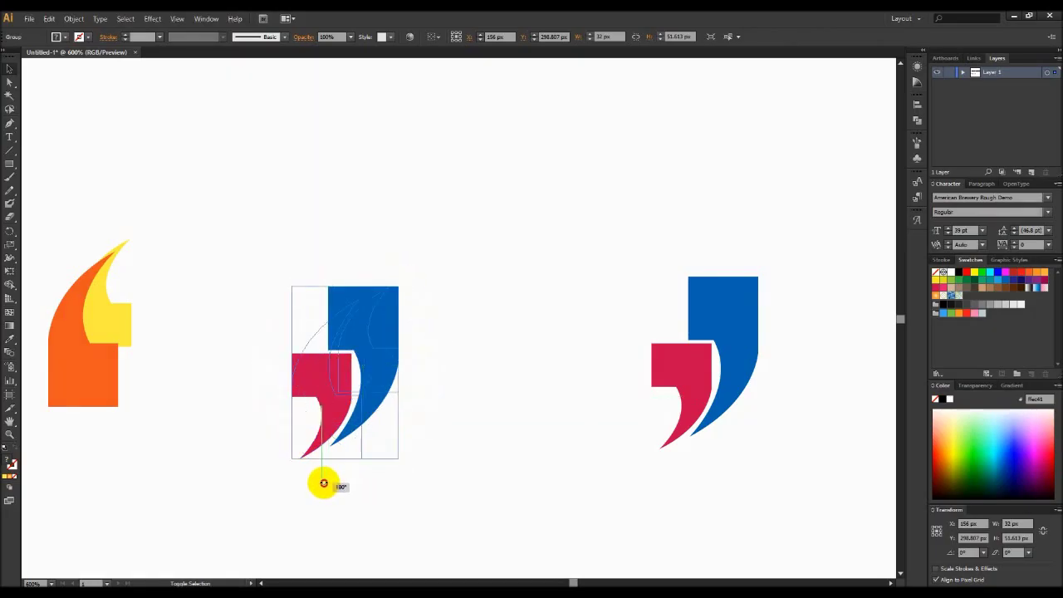
pyautogui.moveTo(353, 481); pyautogui.dragTo(312, 482)
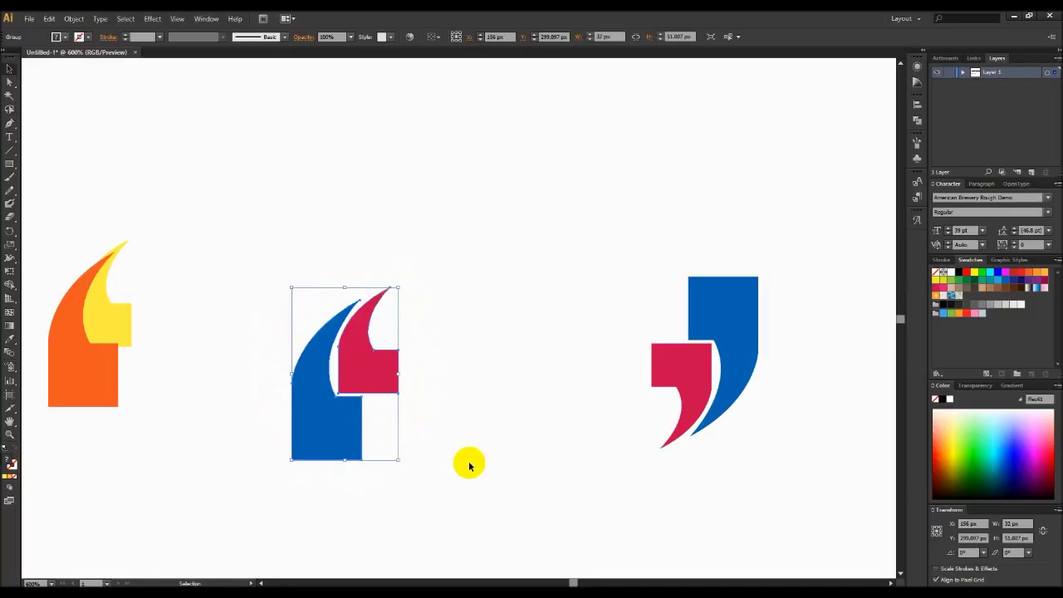
pyautogui.click(468, 466)
# Step: Nudge the rotated copy right and up, then vertically center both quotes
pyautogui.moveTo(261, 242); pyautogui.dragTo(466, 528)
pyautogui.hotkey('shift', 'Right')
pyautogui.hotkey('shift', 'Right')
pyautogui.hotkey('shift', 'Right')
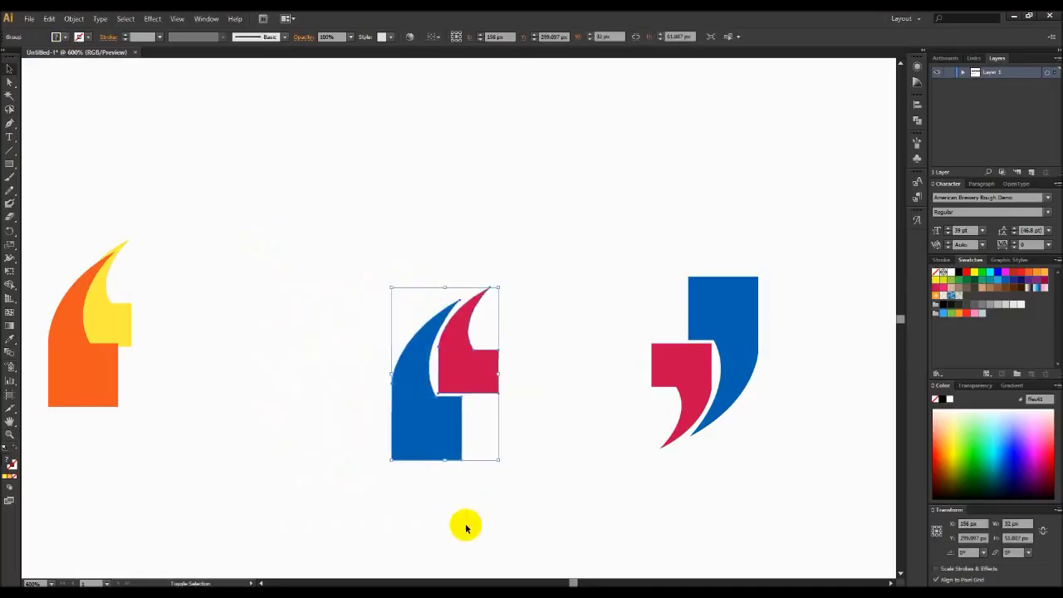
pyautogui.hotkey('shift', 'Right')
pyautogui.hotkey('shift', 'Right')
pyautogui.hotkey('shift', 'Right')
pyautogui.hotkey('shift', 'Right')
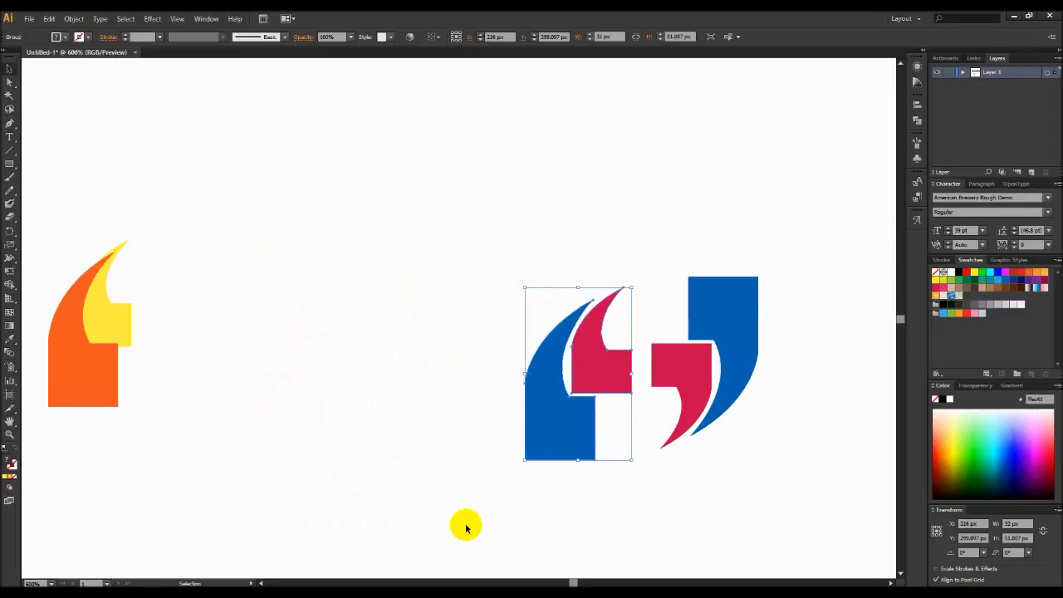
pyautogui.hotkey('shift', 'Up')
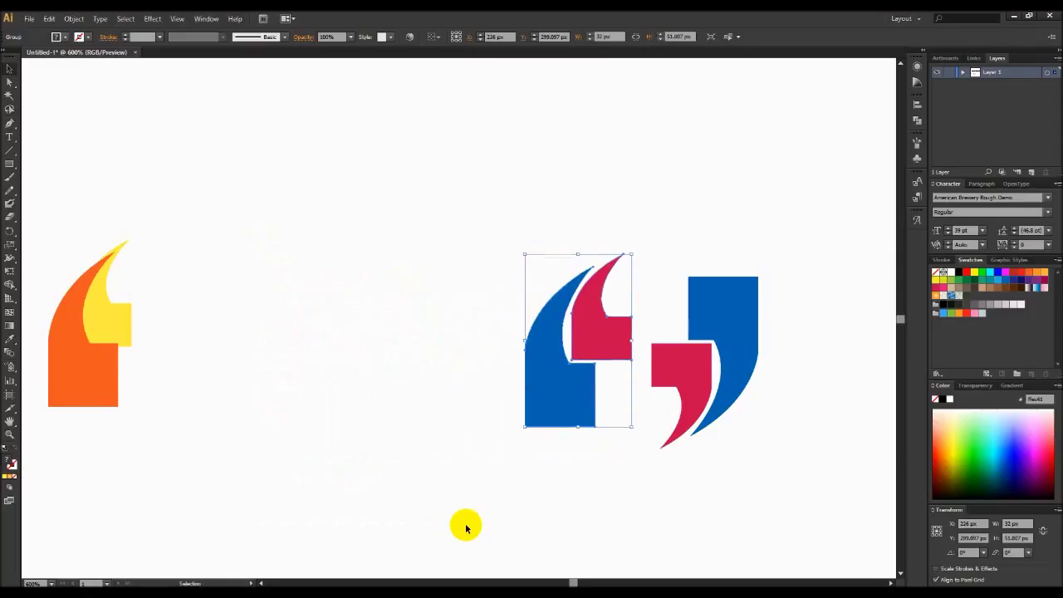
pyautogui.moveTo(379, 222); pyautogui.dragTo(850, 474)
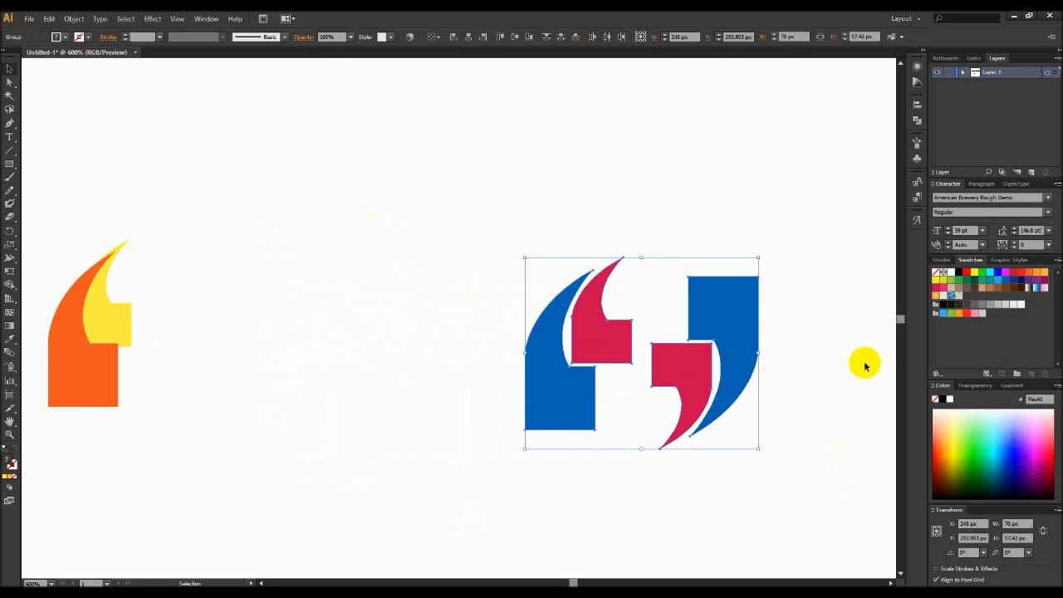
pyautogui.click(515, 37)
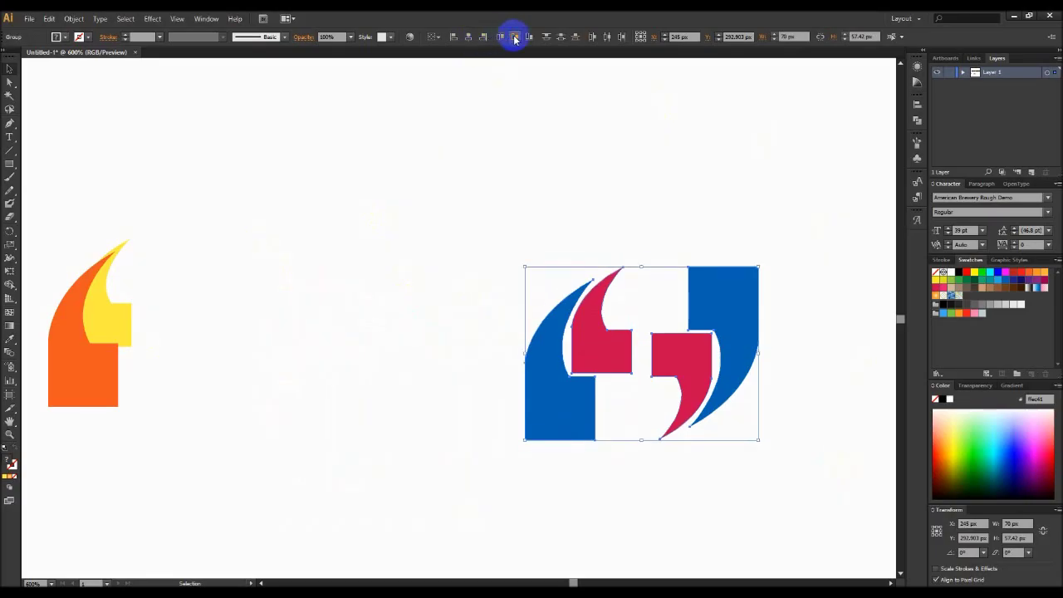
pyautogui.click(835, 269)
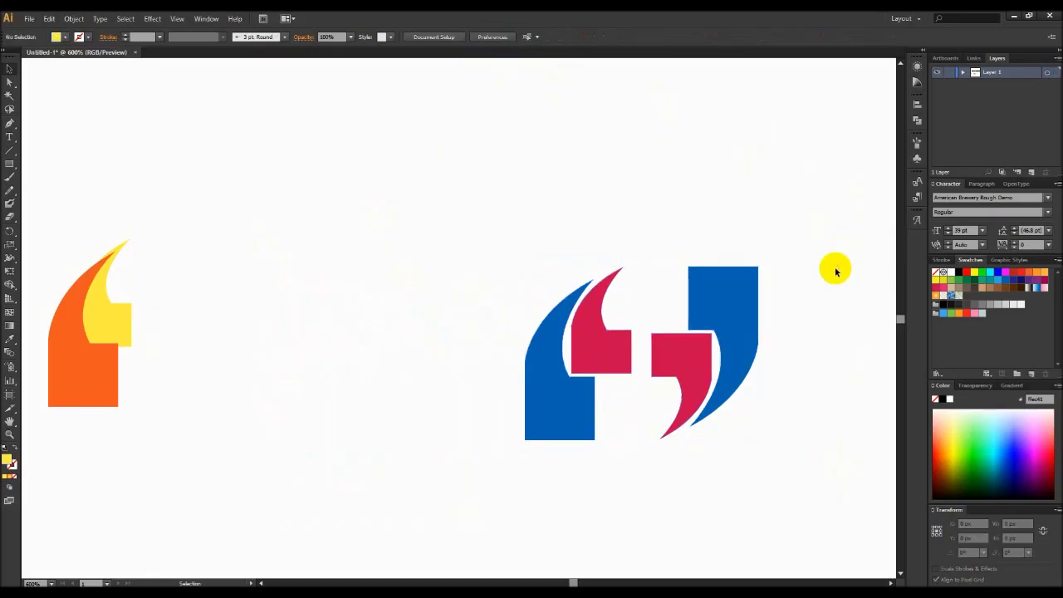
# Step: Ungroup the opening quote and recolor its red piece yellow and its blue piece orange
pyautogui.click(593, 373)
pyautogui.rightClick(588, 367)
pyautogui.click(627, 431)
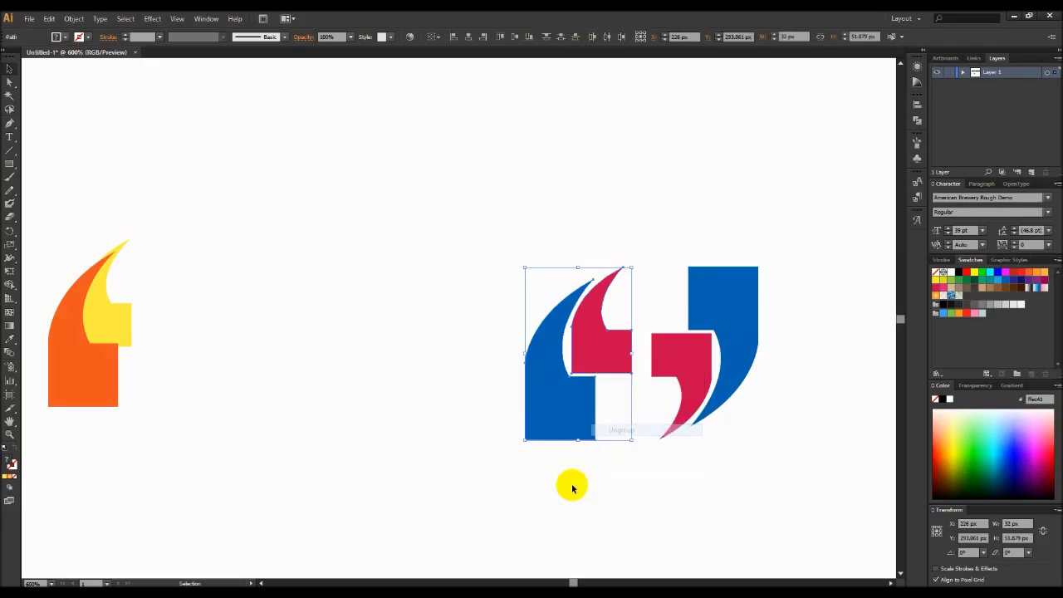
pyautogui.click(615, 352)
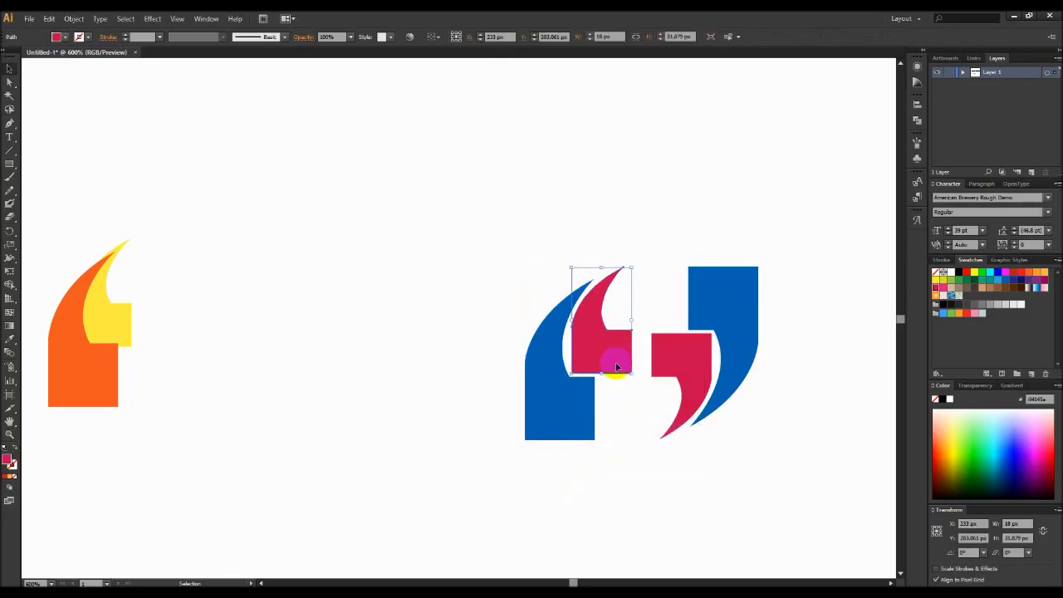
pyautogui.press('i')
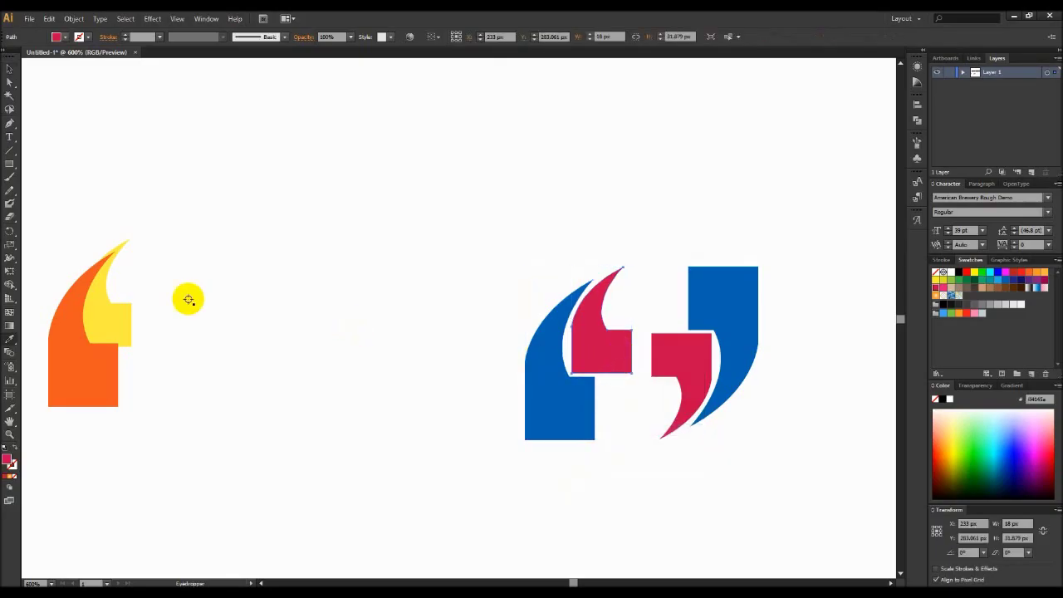
pyautogui.click(128, 314)
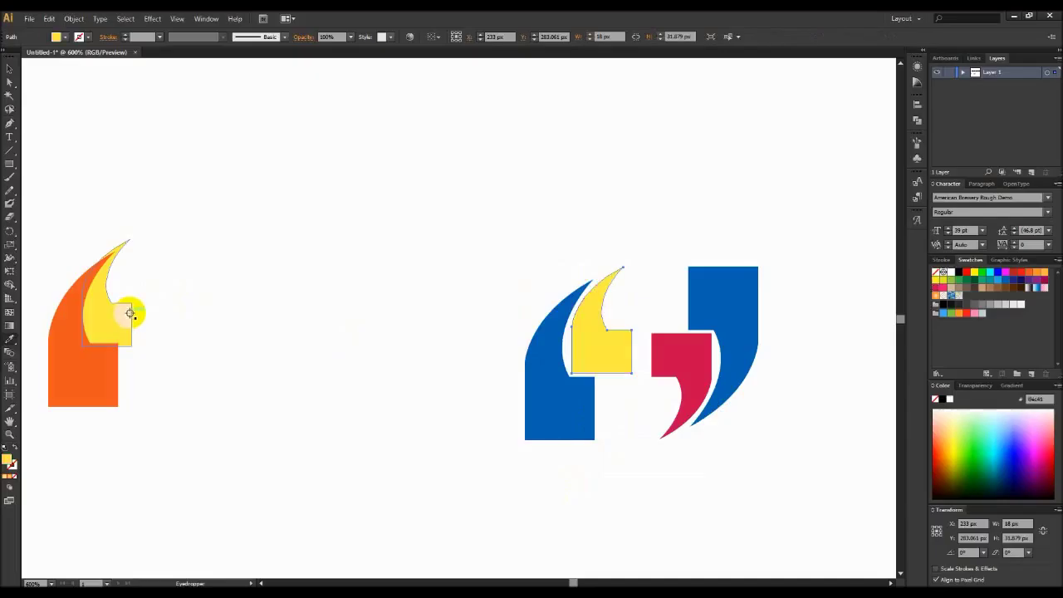
pyautogui.keyDown('ctrl'); pyautogui.click(550, 407); pyautogui.keyUp('ctrl')
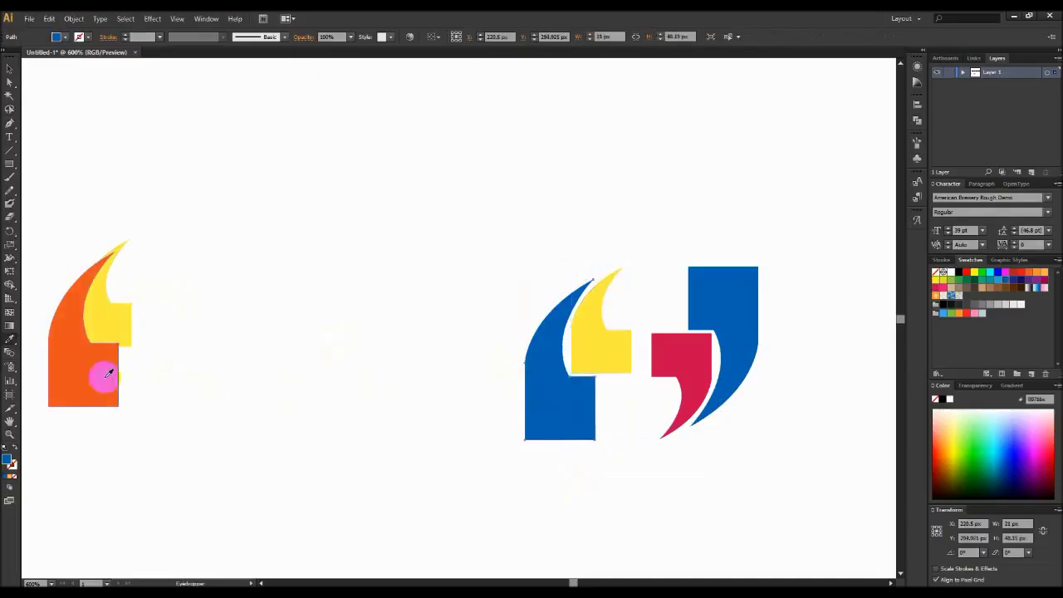
pyautogui.click(103, 371)
pyautogui.click(9, 67)
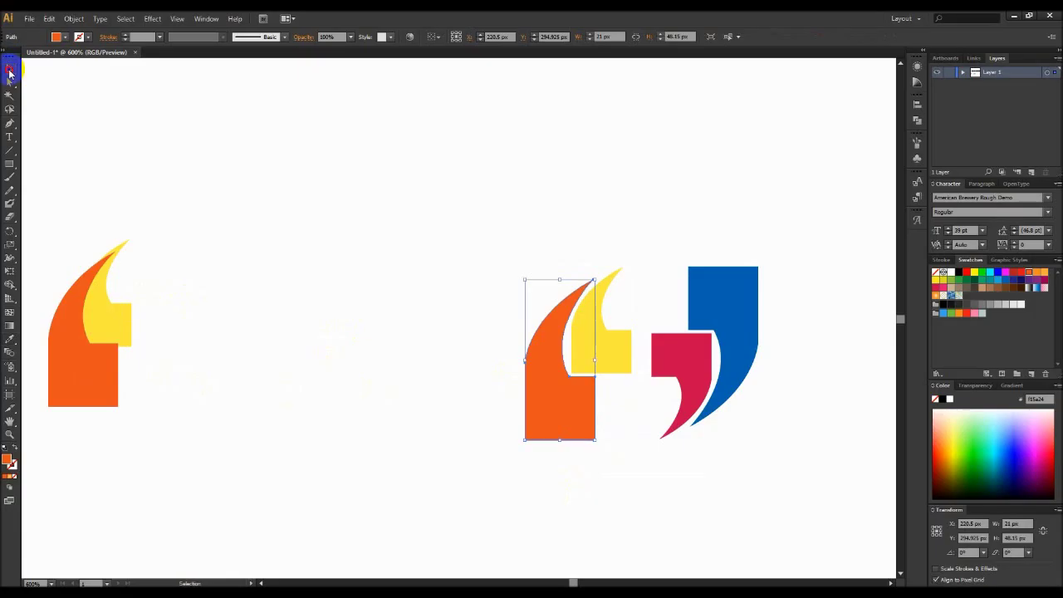
# Step: Select the orange, yellow, red and blue quote pieces together
pyautogui.moveTo(450, 192); pyautogui.dragTo(899, 518)
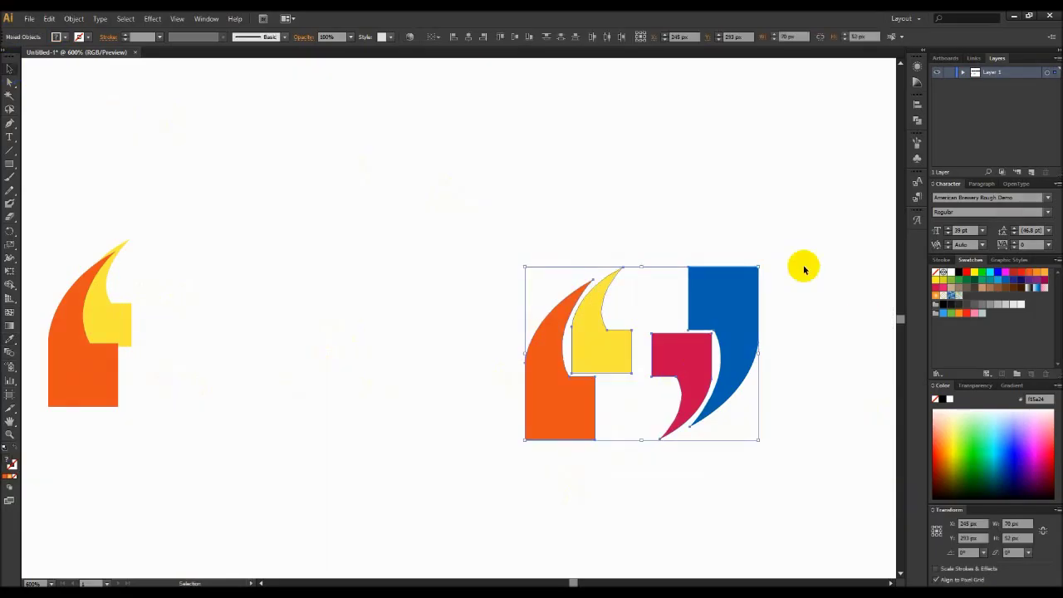
pyautogui.moveTo(510, 213); pyautogui.dragTo(591, 458)
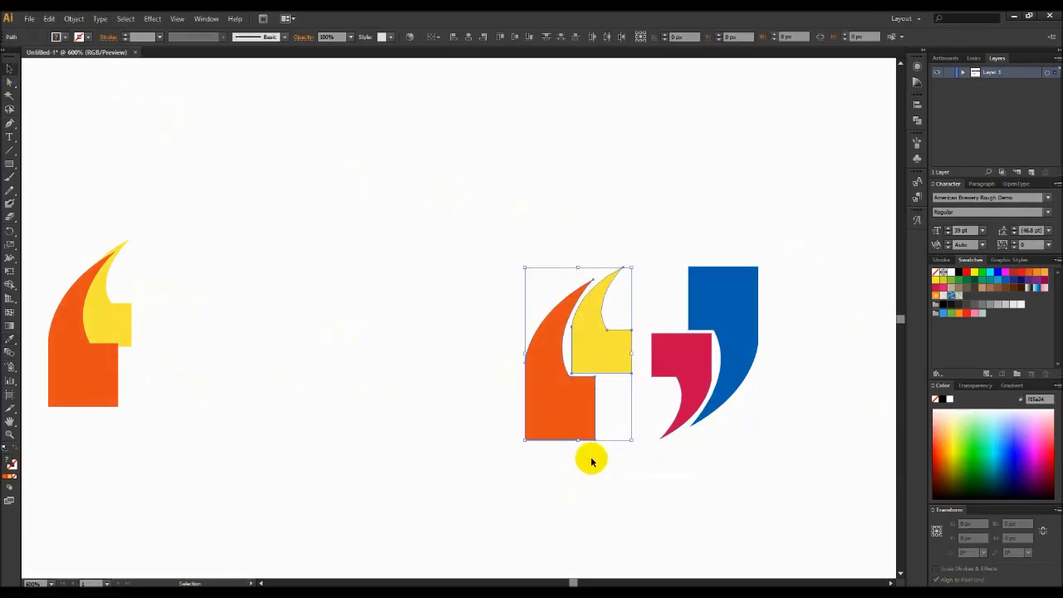
pyautogui.click(678, 227)
pyautogui.moveTo(705, 185); pyautogui.dragTo(792, 493)
pyautogui.press('a')
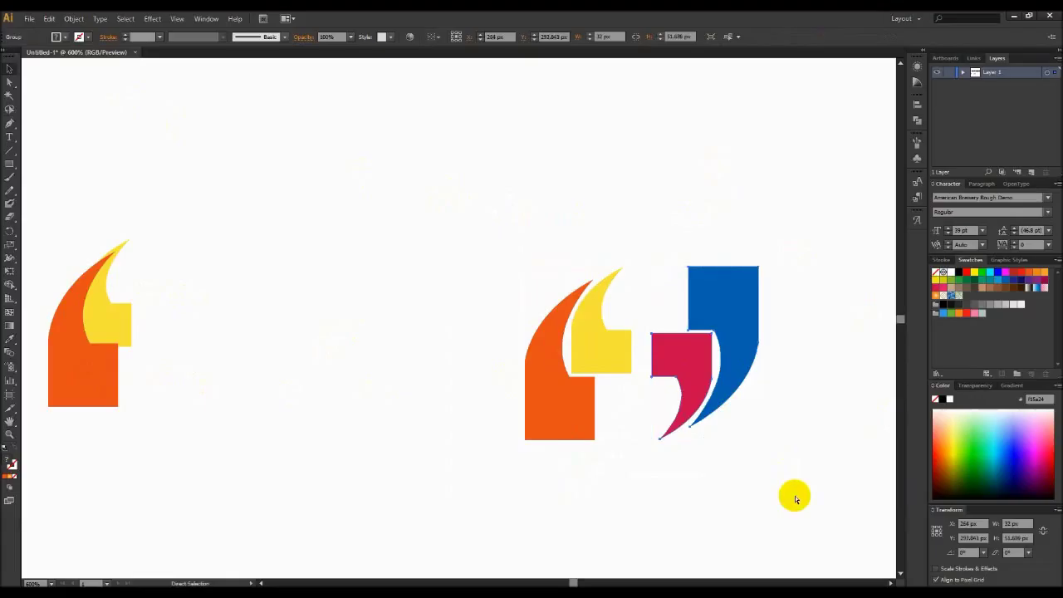
pyautogui.press('v')
pyautogui.moveTo(508, 213)
pyautogui.mouseDown()
pyautogui.moveTo(648, 537)
pyautogui.moveTo(695, 536)
pyautogui.mouseUp()
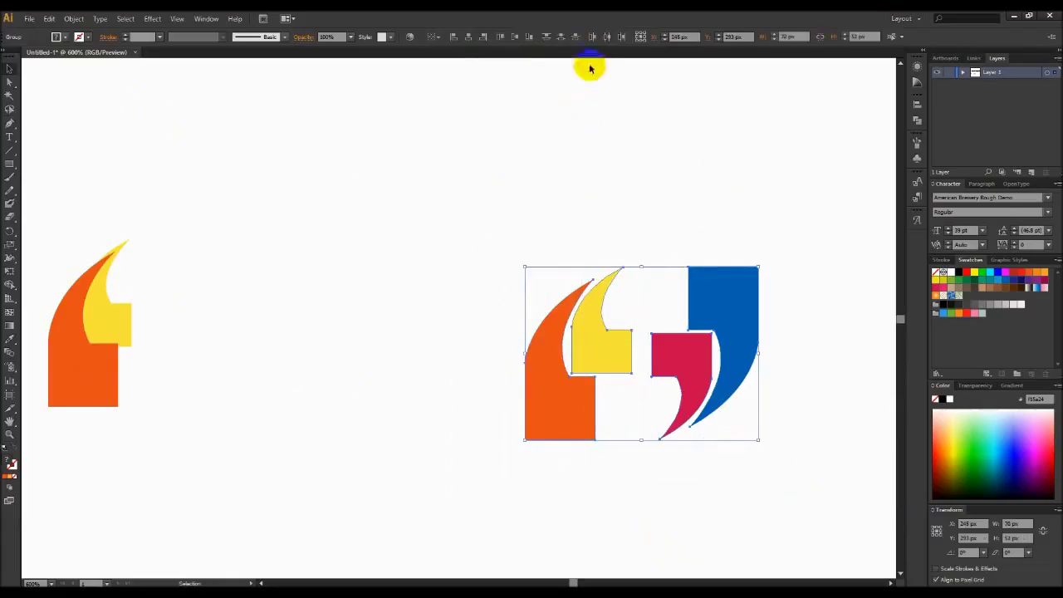
# Step: Nudge the opening quote slightly left and delete the far-left sample quote
pyautogui.click(570, 102)
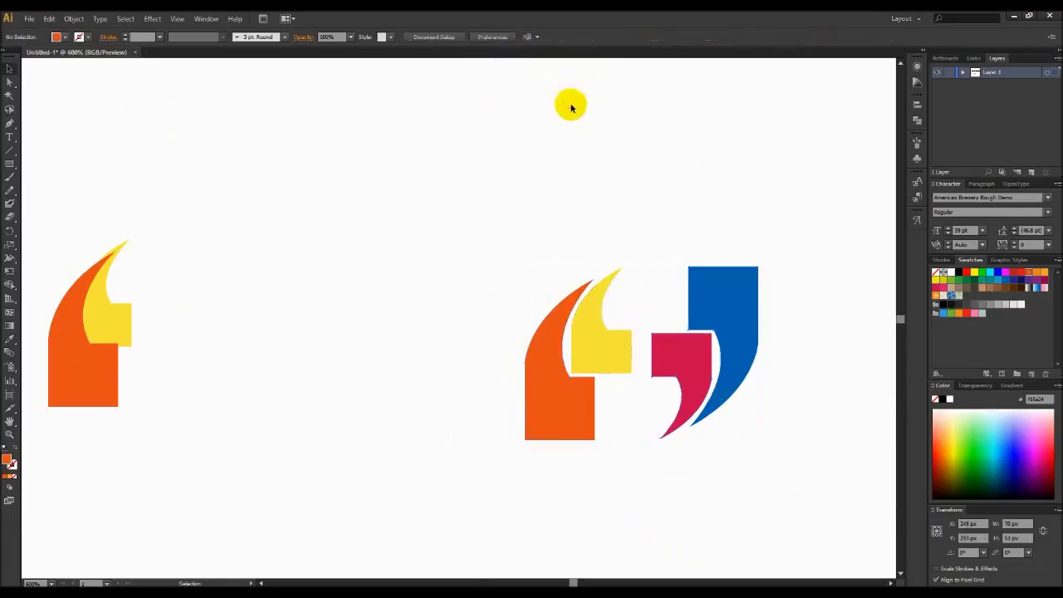
pyautogui.click(600, 343)
pyautogui.press('Left')
pyautogui.press('Left')
pyautogui.click(770, 453)
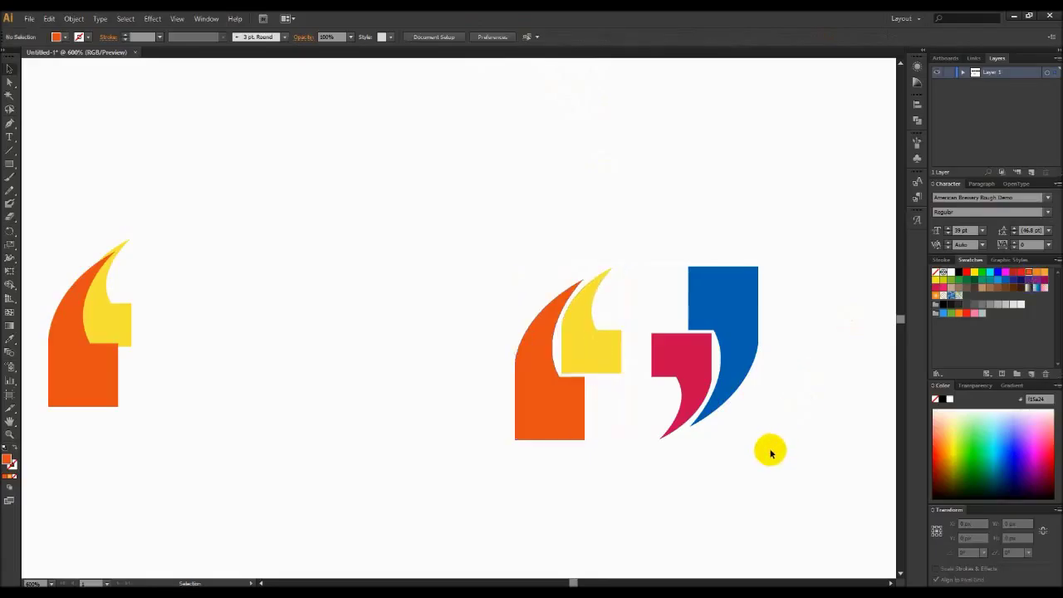
pyautogui.moveTo(46, 229); pyautogui.dragTo(230, 480)
pyautogui.press('Delete')
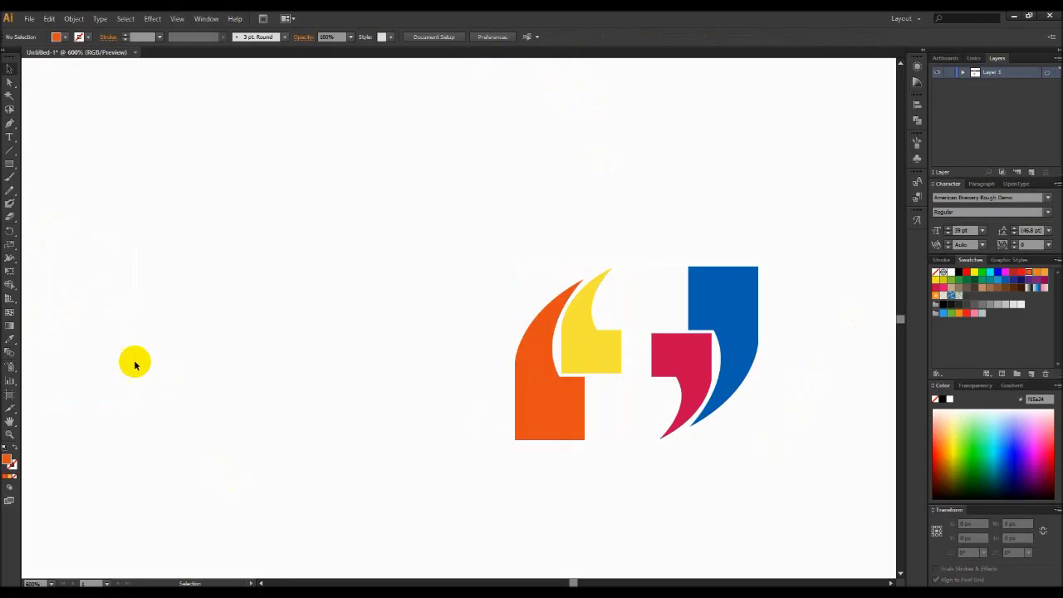
# Step: Create a 51 × 43 px rounded rectangle with an 8 px corner radius
pyautogui.click(10, 164)
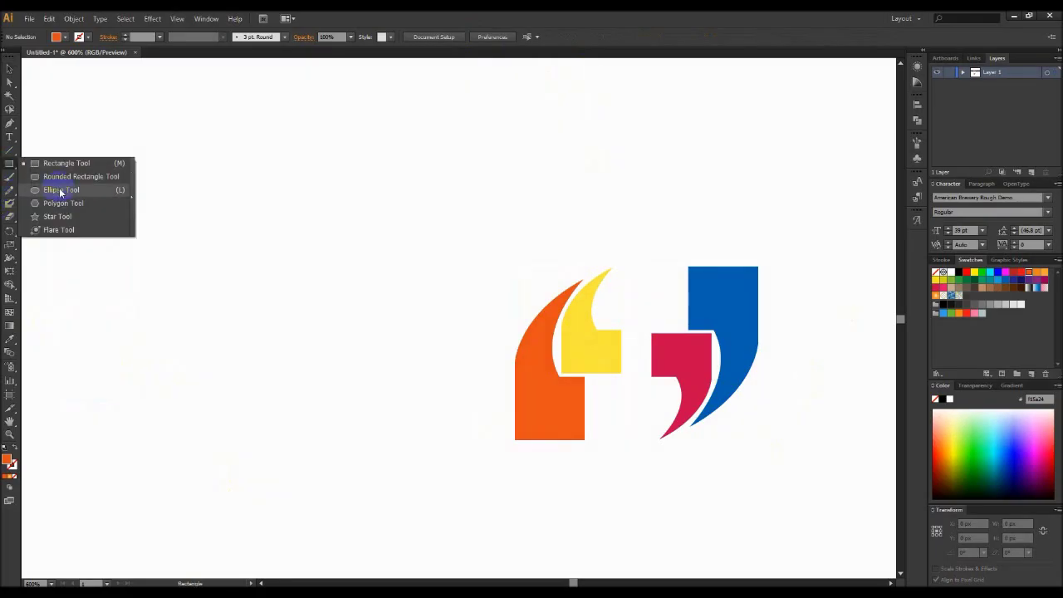
pyautogui.click(54, 178)
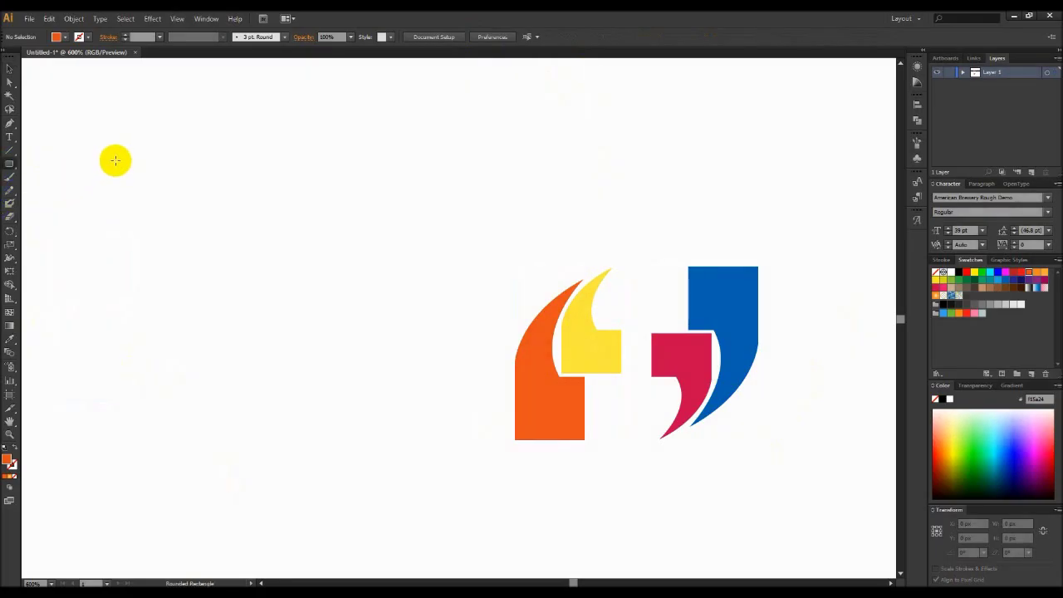
pyautogui.moveTo(114, 159); pyautogui.dragTo(248, 264)
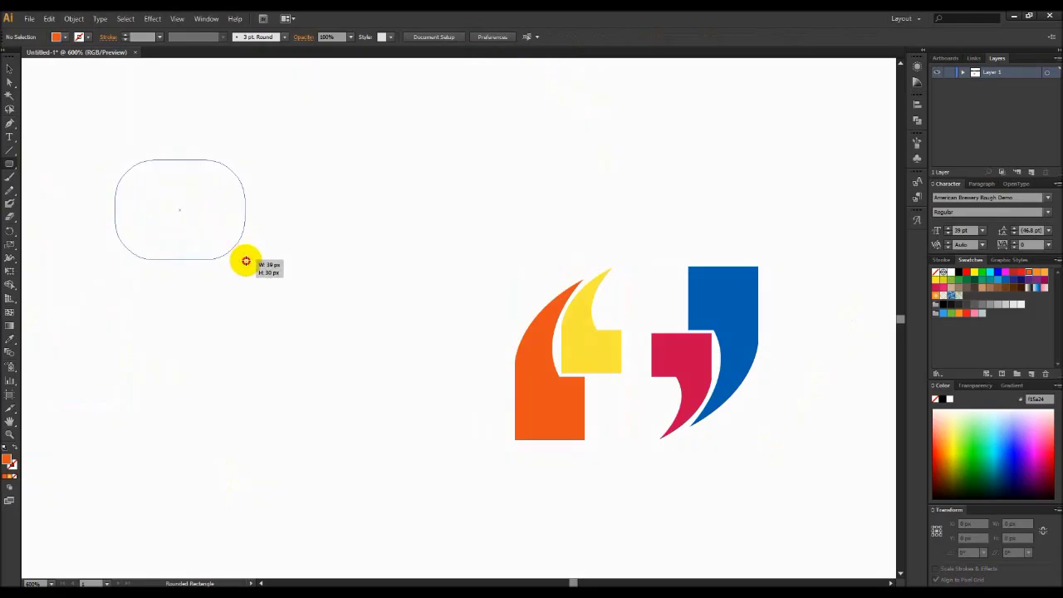
pyautogui.moveTo(247, 264); pyautogui.dragTo(248, 264)
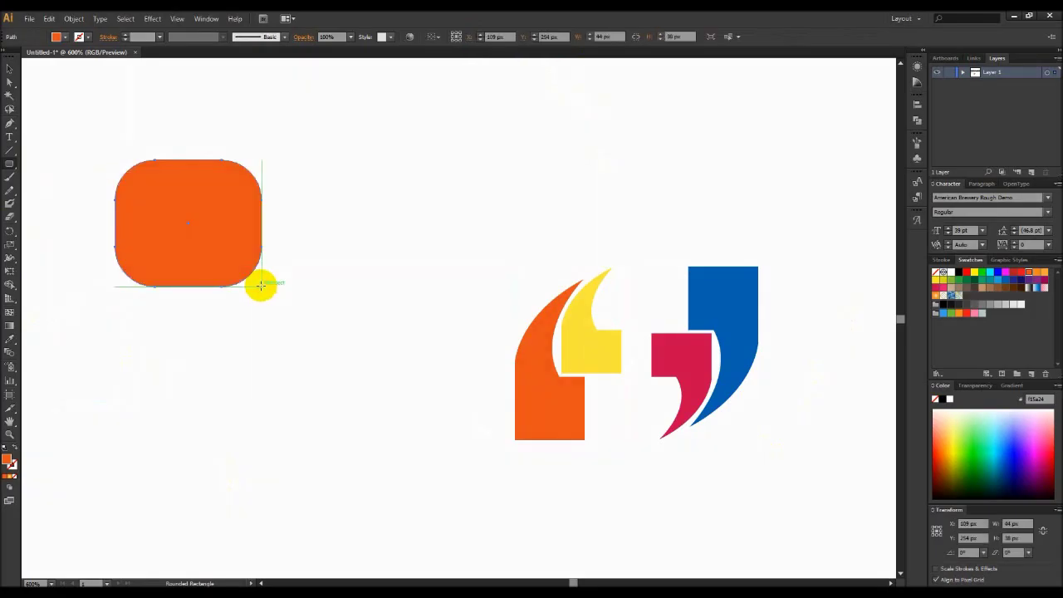
pyautogui.hotkey('ctrl', 'z')
pyautogui.moveTo(140, 131); pyautogui.dragTo(305, 266)
pyautogui.click(327, 260)
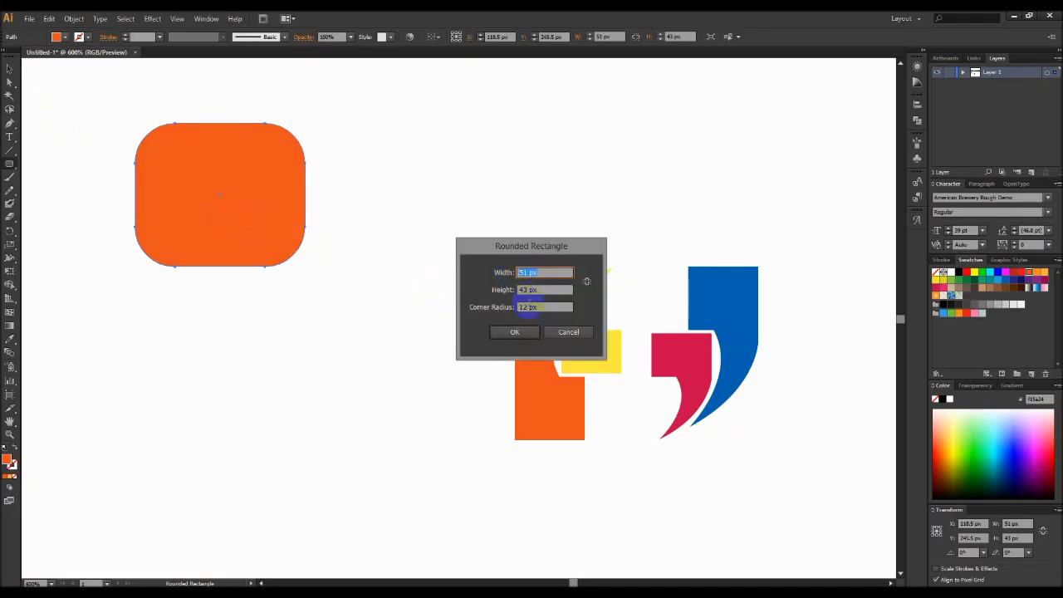
pyautogui.click(517, 307)
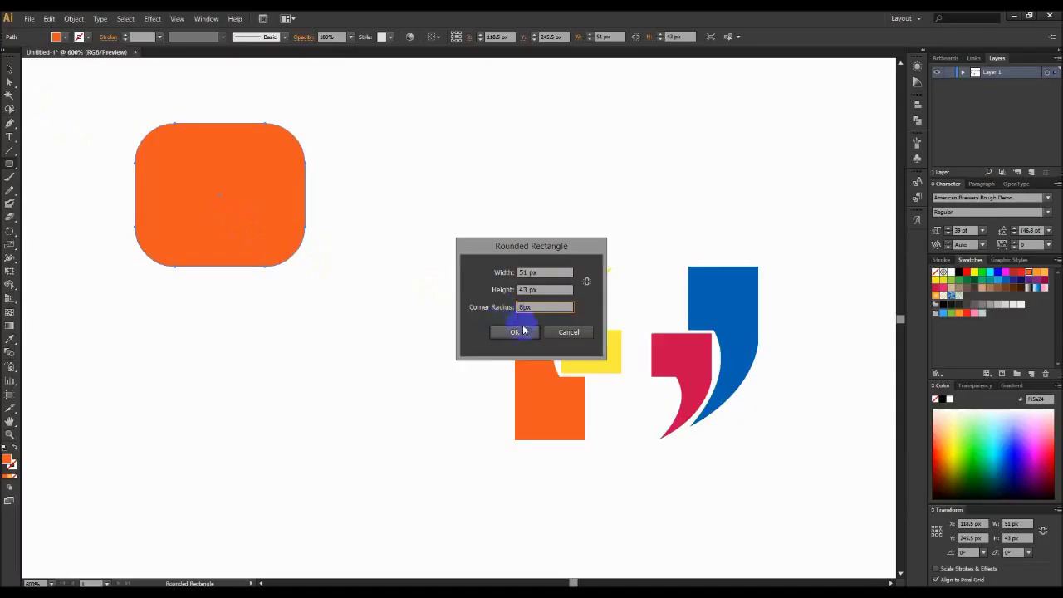
pyautogui.click(516, 331)
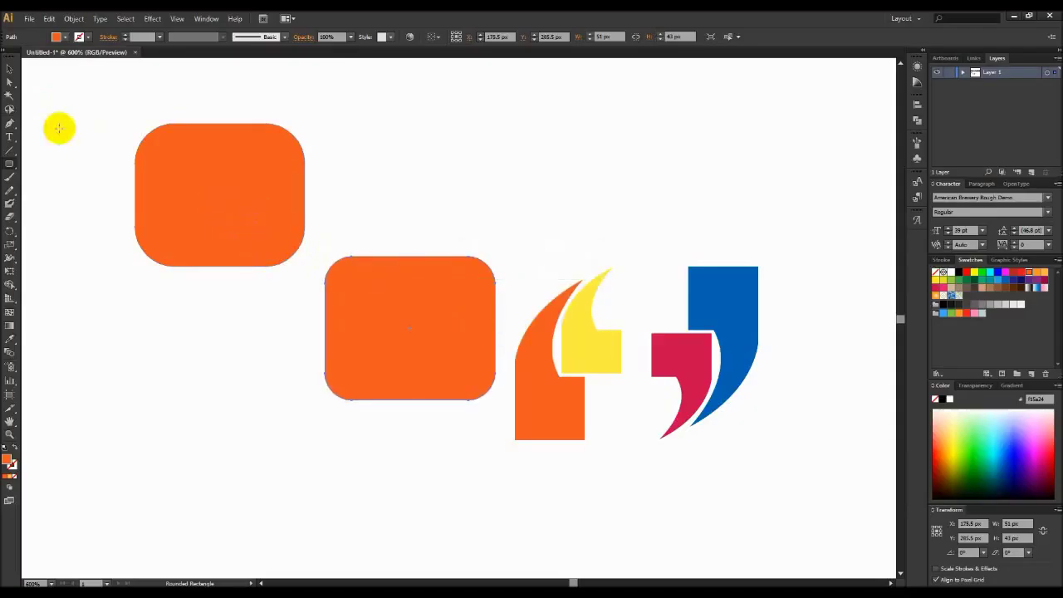
# Step: Move the orange rectangle left of the quotes and tilt it slightly counter-clockwise
pyautogui.click(9, 68)
pyautogui.click(283, 185)
pyautogui.moveTo(283, 184)
pyautogui.mouseDown()
pyautogui.moveTo(434, 287)
pyautogui.moveTo(206, 216)
pyautogui.moveTo(197, 198)
pyautogui.mouseUp()
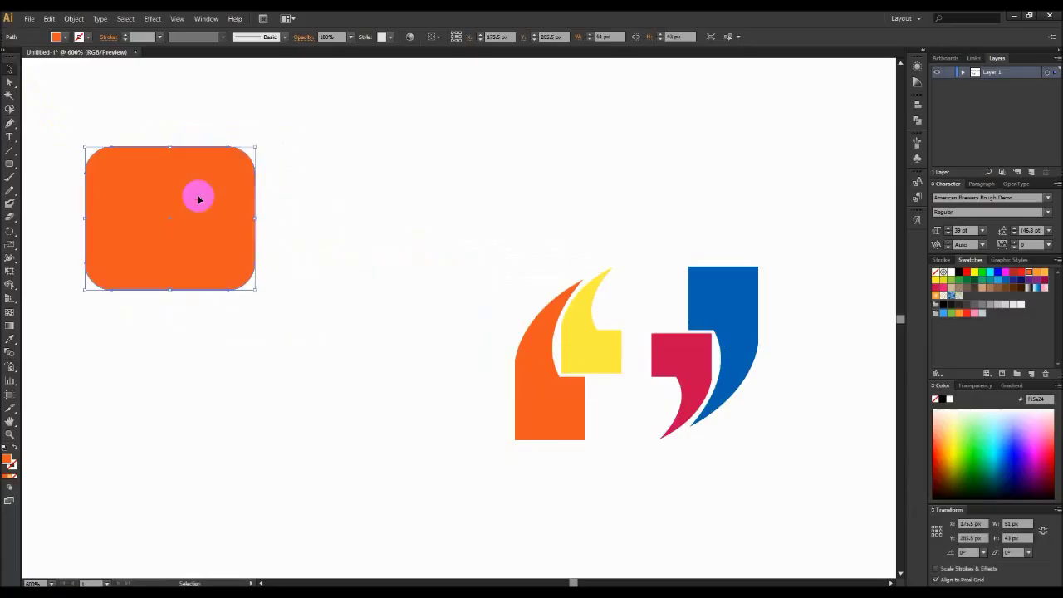
pyautogui.doubleClick(199, 197)
pyautogui.click(26, 66)
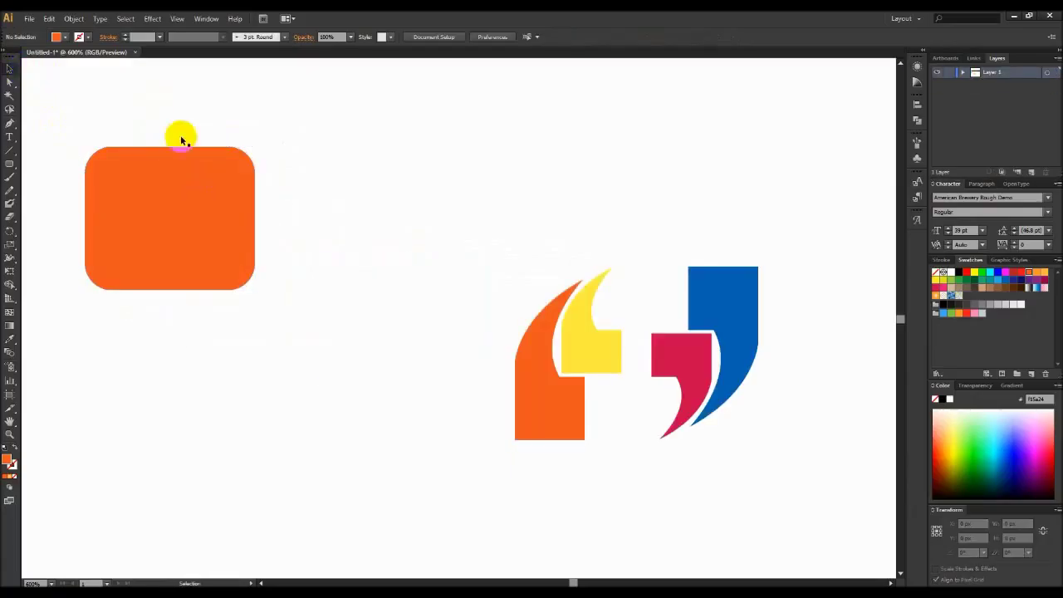
pyautogui.click(189, 161)
pyautogui.moveTo(179, 199); pyautogui.dragTo(263, 206)
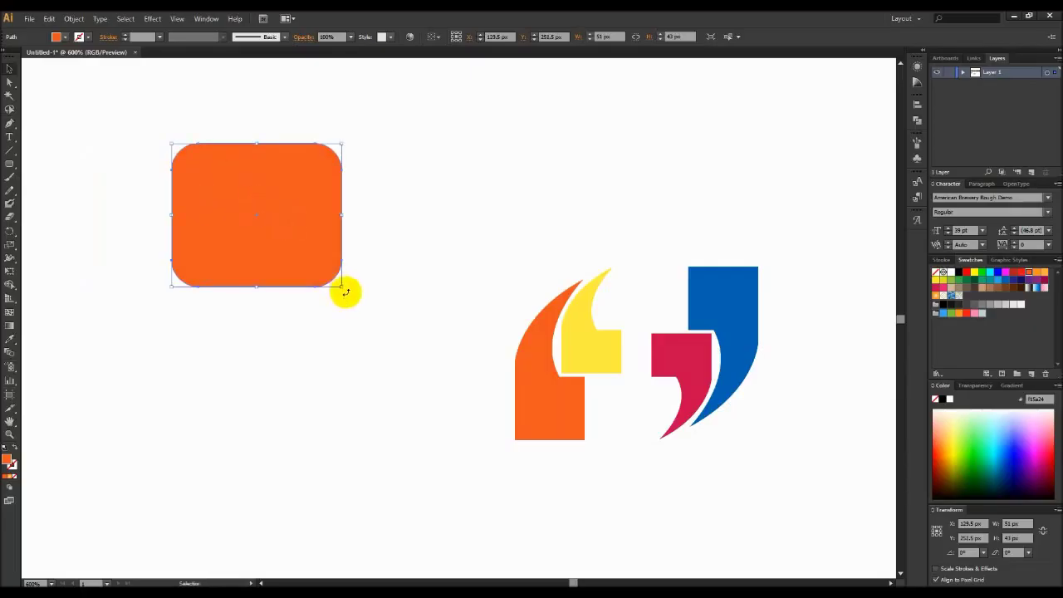
pyautogui.moveTo(346, 290); pyautogui.dragTo(356, 280)
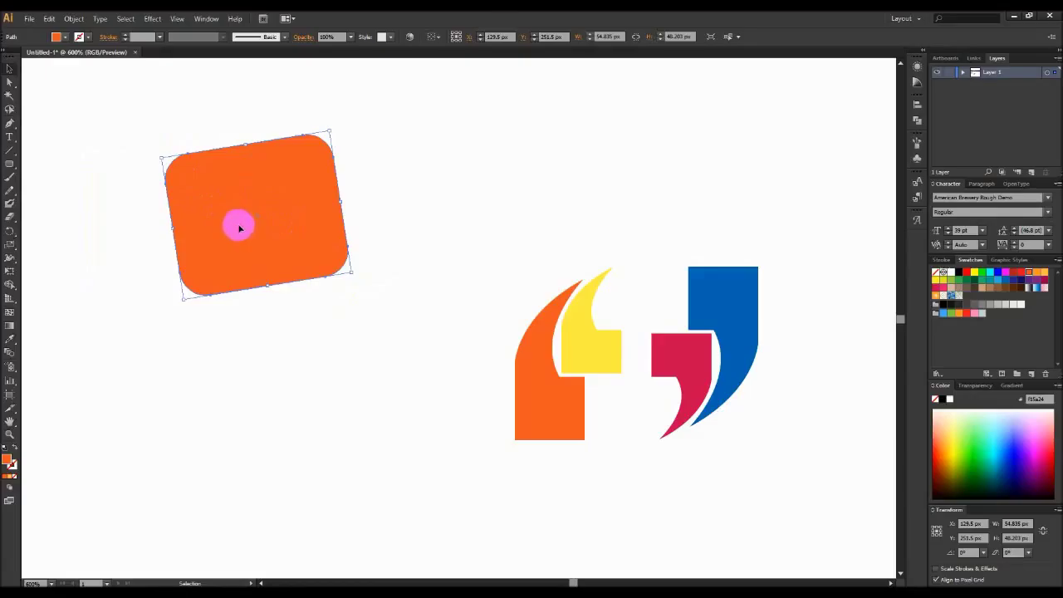
pyautogui.click(9, 422)
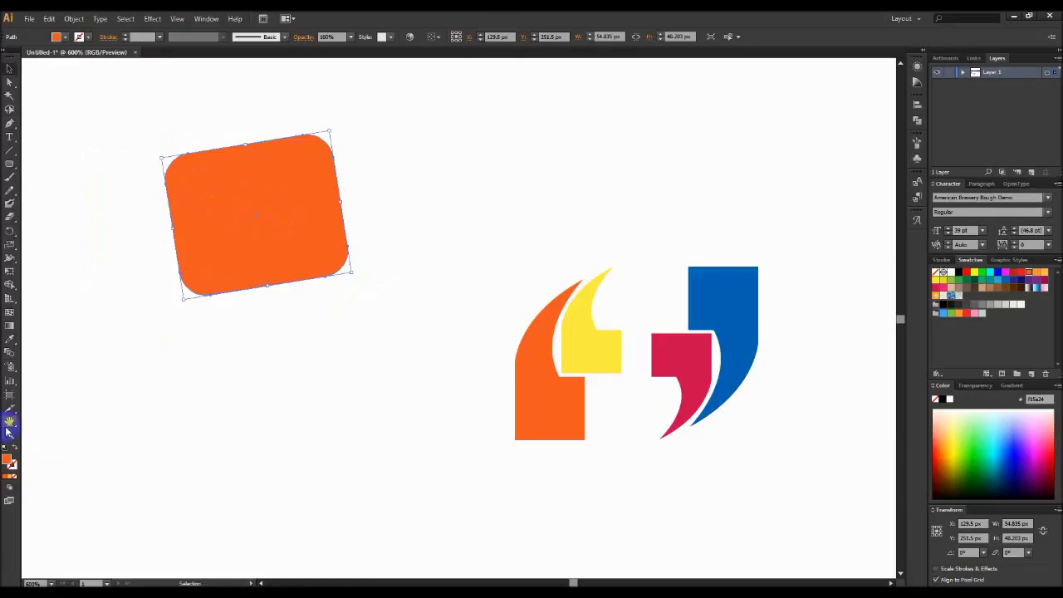
# Step: Add a mesh point at the orange square's centre and color it white
pyautogui.click(13, 319)
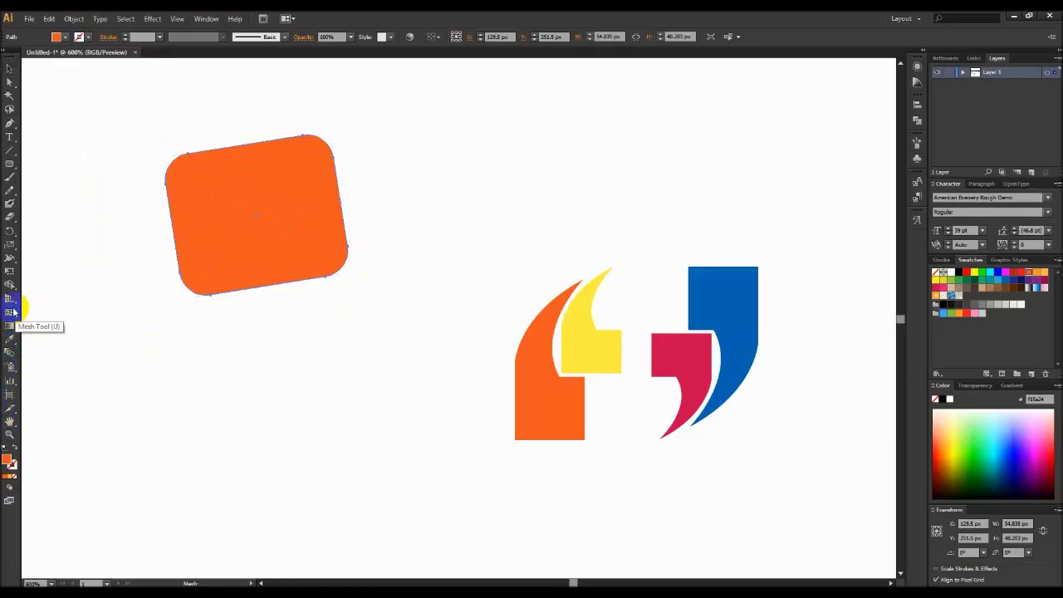
pyautogui.click(236, 224)
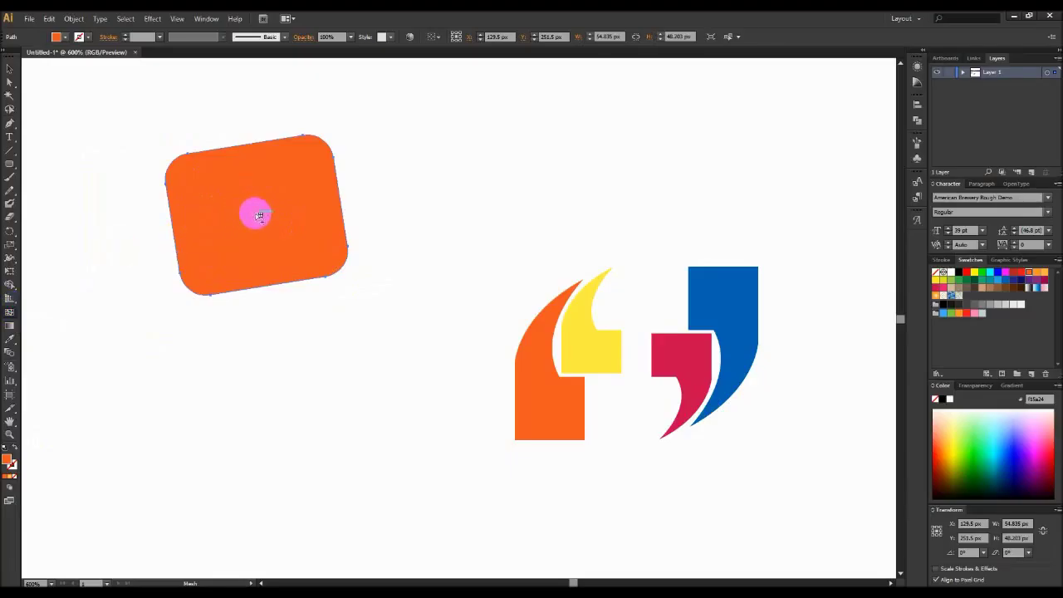
pyautogui.moveTo(255, 209); pyautogui.dragTo(259, 218)
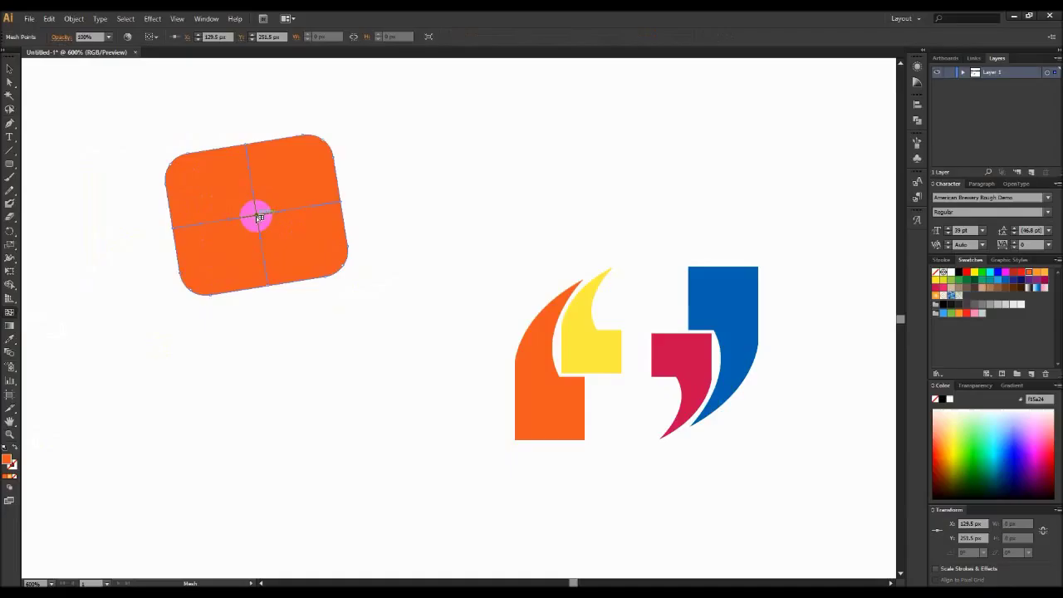
pyautogui.doubleClick(10, 462)
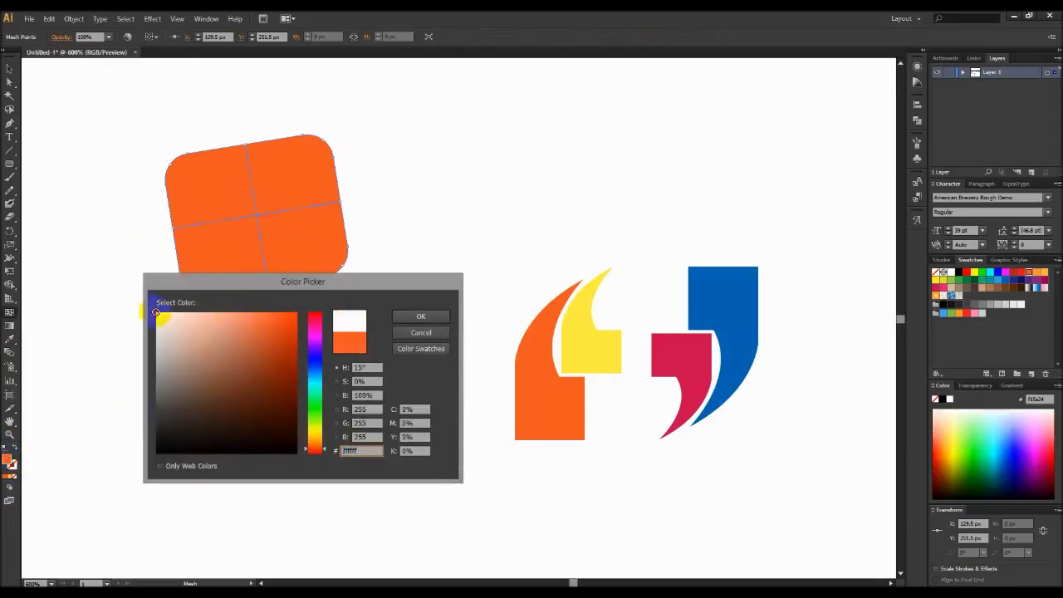
pyautogui.click(402, 317)
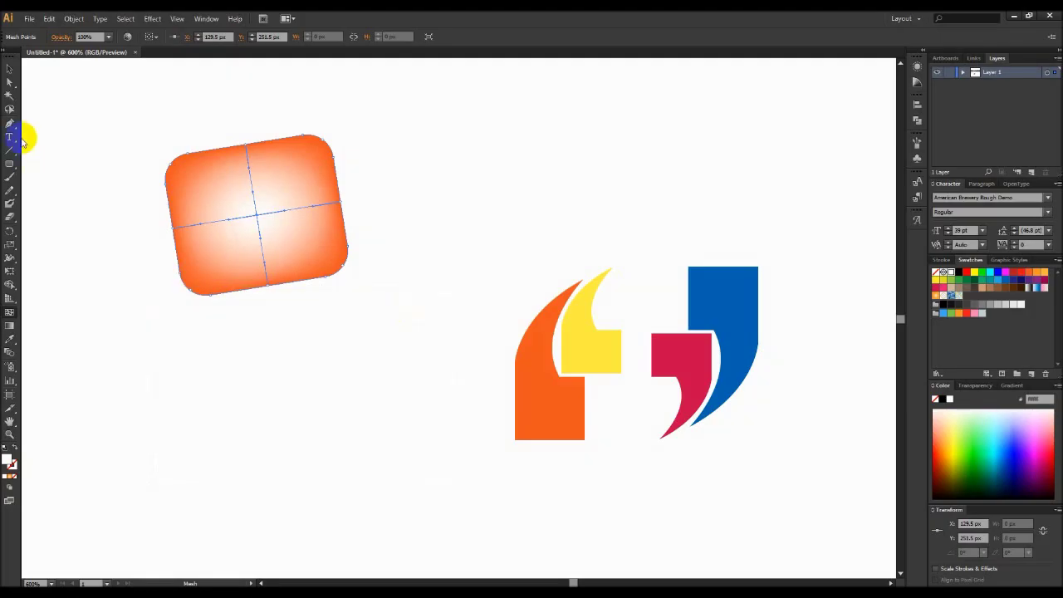
# Step: Duplicate the glowing square slightly offset and rotate the copy clockwise
pyautogui.click(10, 73)
pyautogui.click(51, 83)
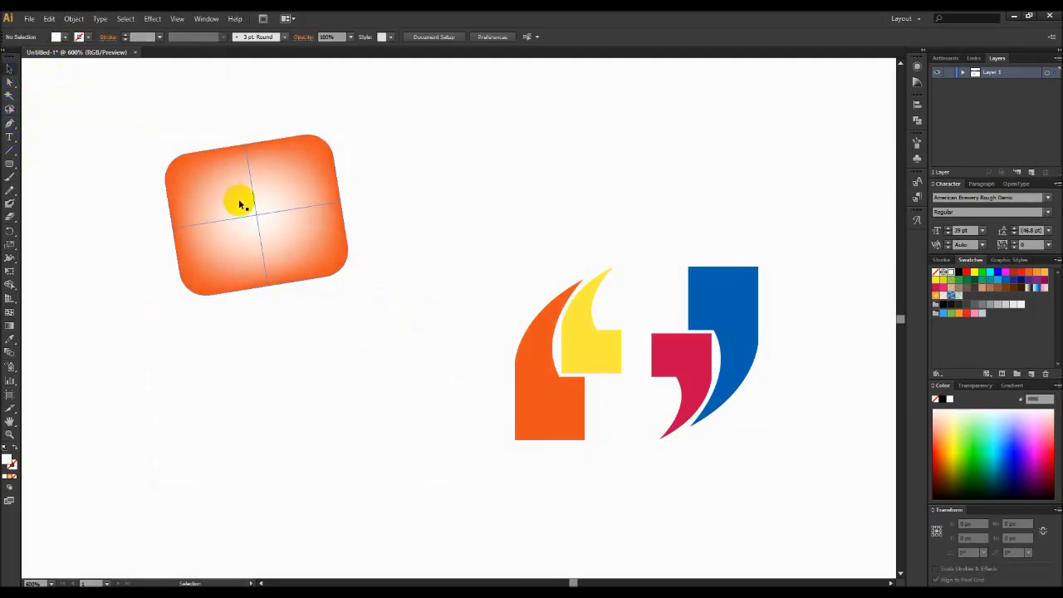
pyautogui.click(314, 248)
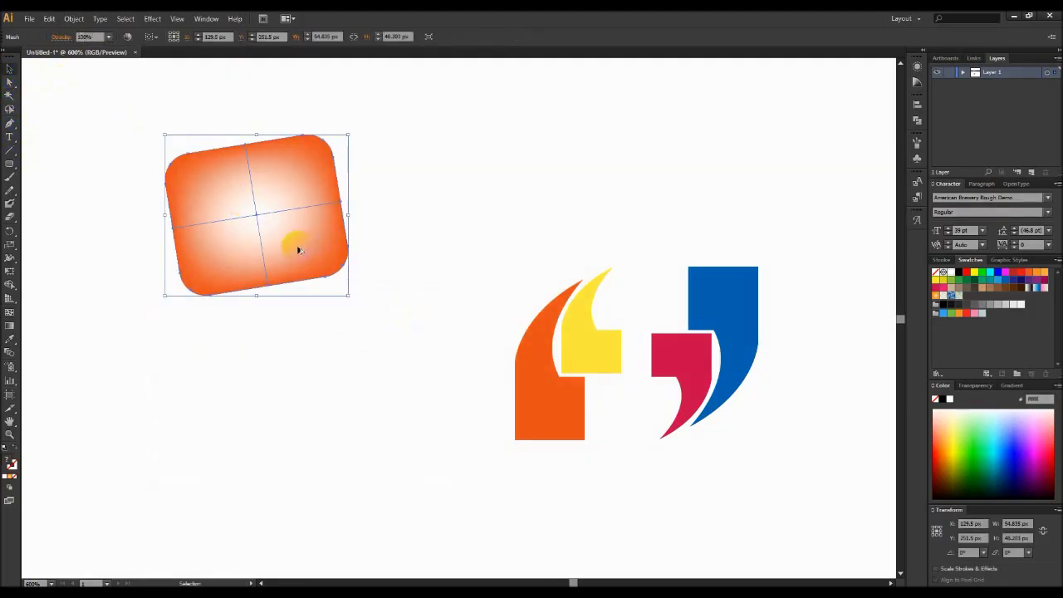
pyautogui.moveTo(259, 252)
pyautogui.mouseDown()
pyautogui.moveTo(308, 241)
pyautogui.moveTo(260, 243)
pyautogui.mouseUp()
pyautogui.moveTo(343, 131); pyautogui.dragTo(360, 185)
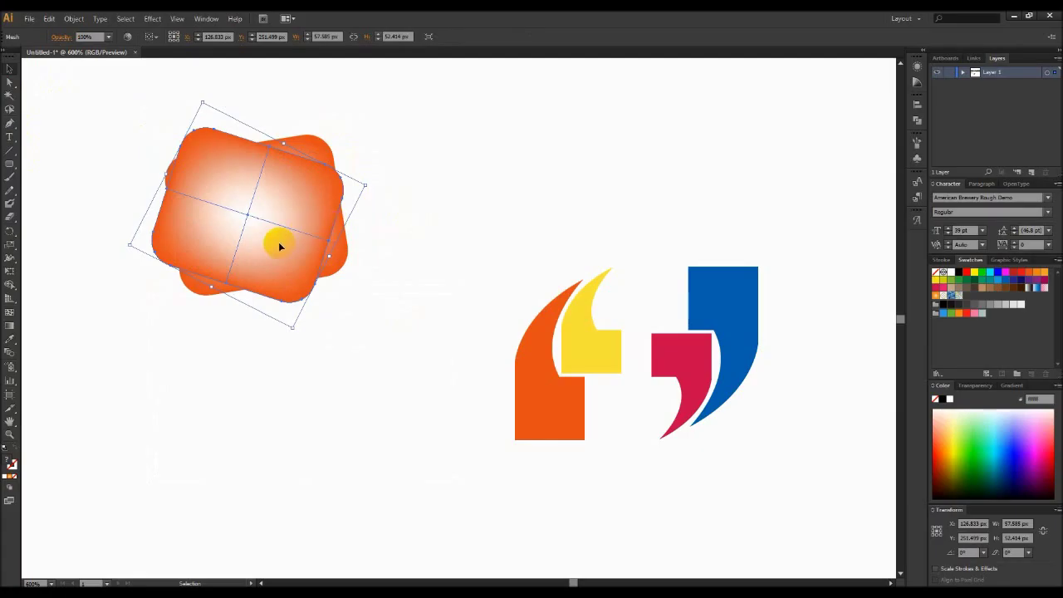
# Step: Recolor the copy with the closing quote's blue and make its mesh centre white
pyautogui.press('i')
pyautogui.click(708, 303)
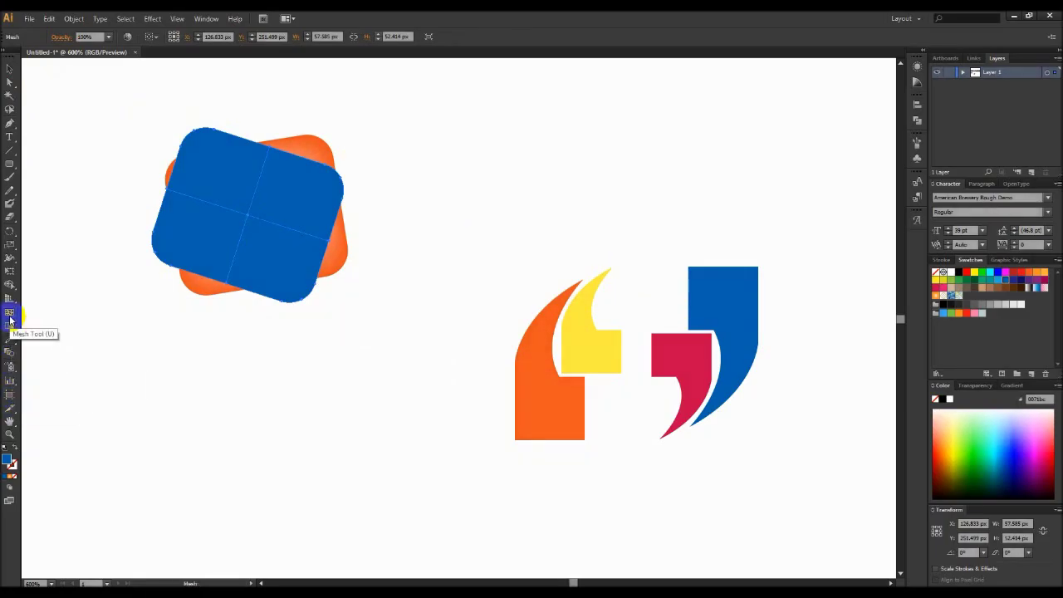
pyautogui.click(253, 214)
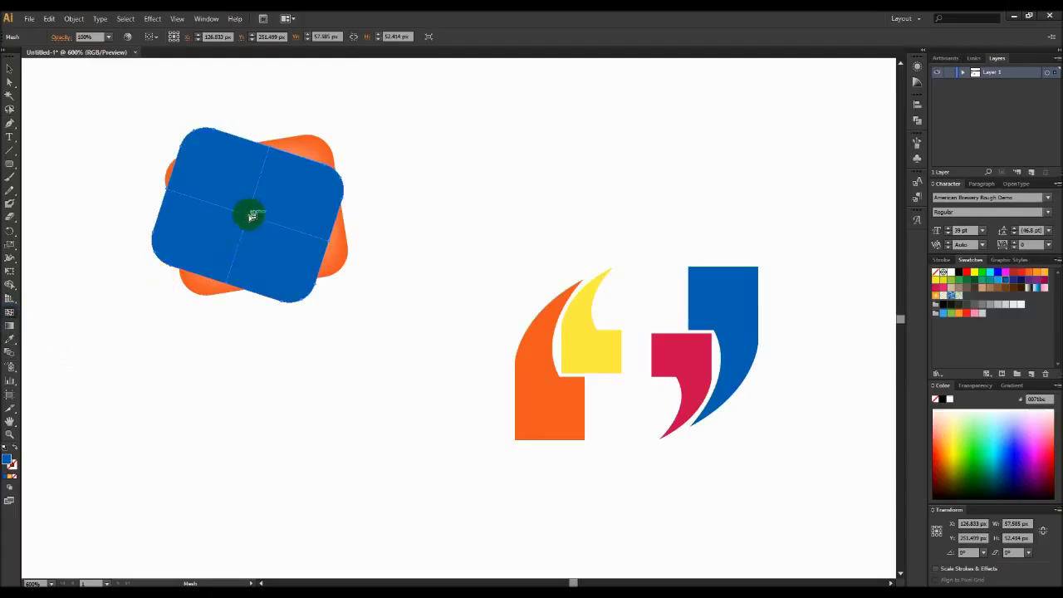
pyautogui.doubleClick(11, 461)
pyautogui.moveTo(209, 356); pyautogui.dragTo(150, 306)
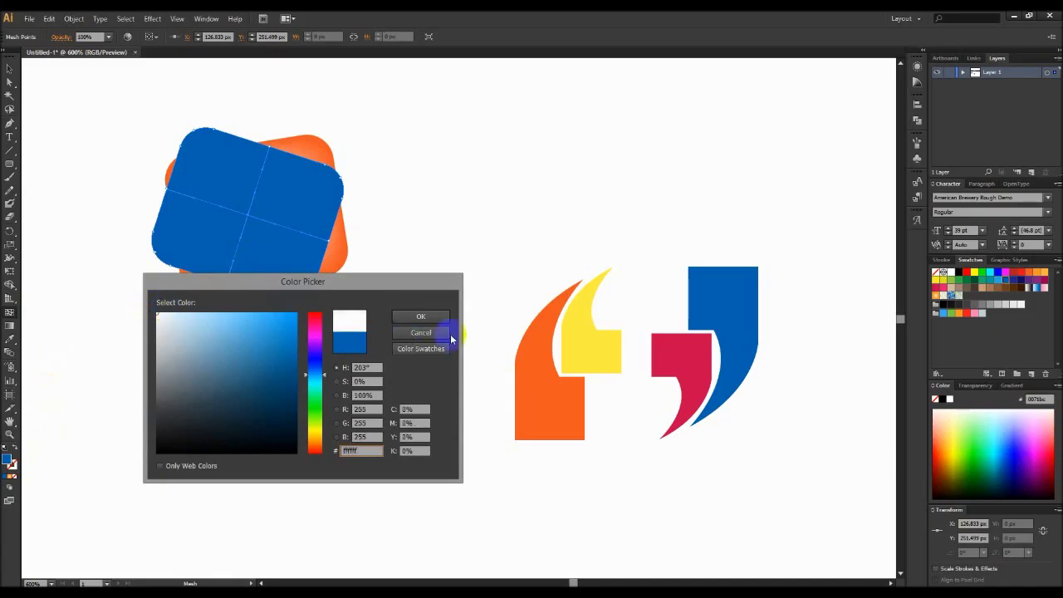
pyautogui.click(420, 317)
# Step: Rotate the blue square slightly counter-clockwise
pyautogui.click(9, 69)
pyautogui.click(43, 95)
pyautogui.click(255, 197)
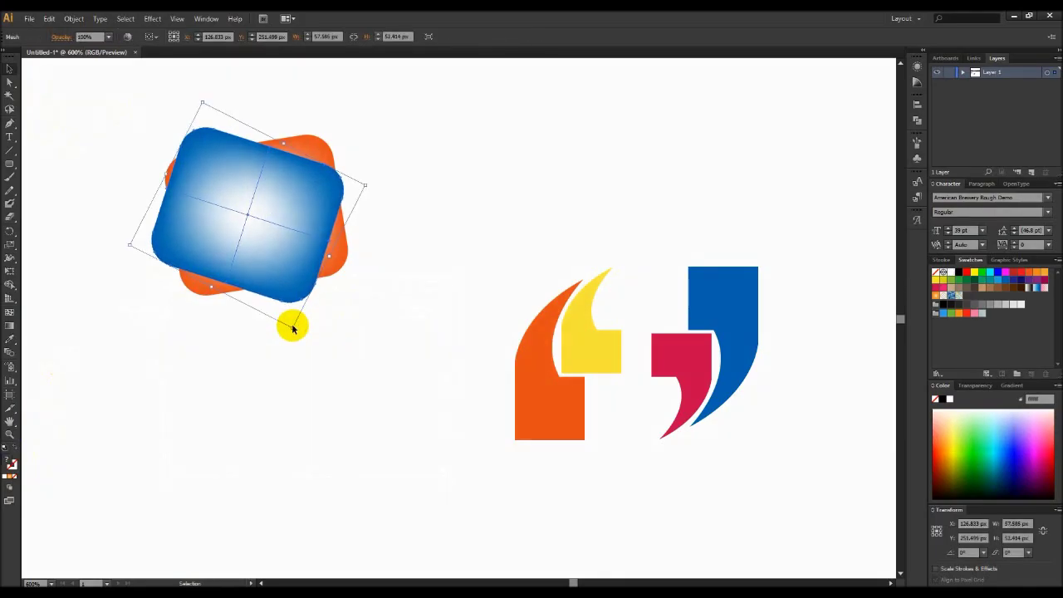
pyautogui.moveTo(292, 332); pyautogui.dragTo(267, 251)
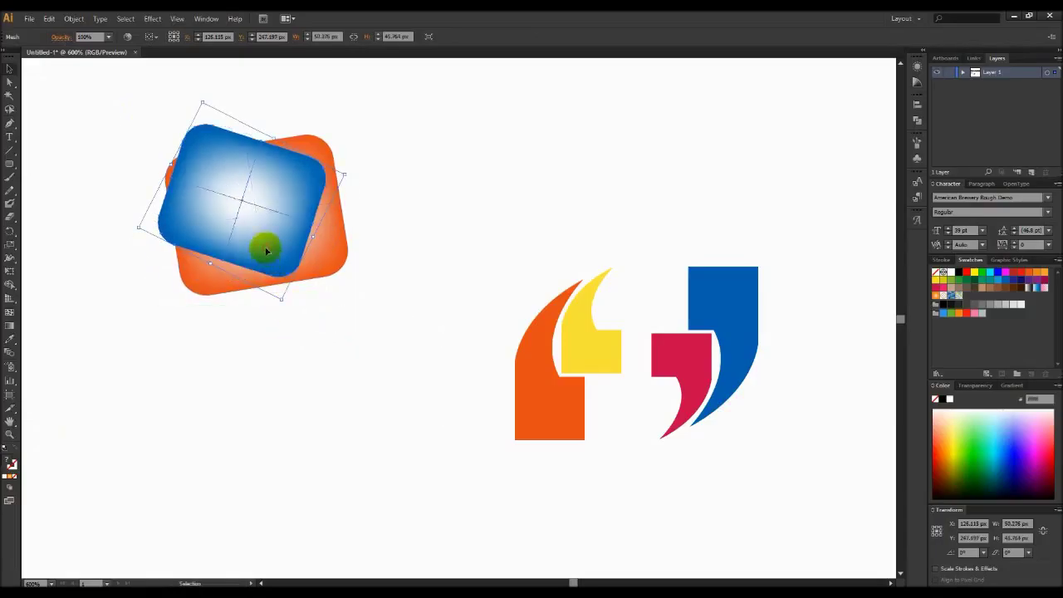
pyautogui.moveTo(266, 251); pyautogui.dragTo(278, 260)
pyautogui.click(421, 253)
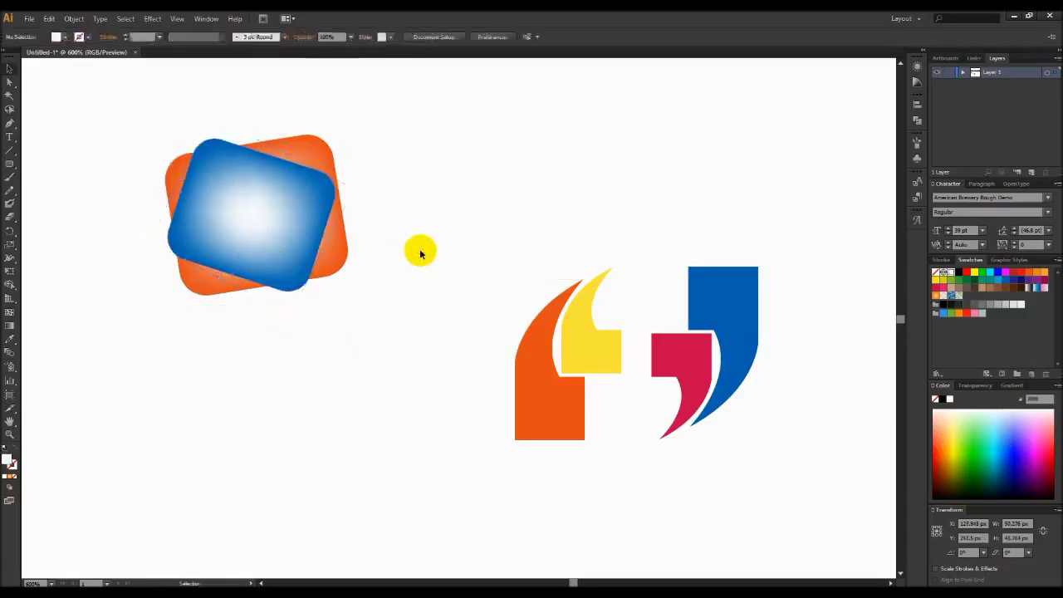
# Step: Move the blue square down-right, rotate it about -33° and enlarge it slightly
pyautogui.click(254, 243)
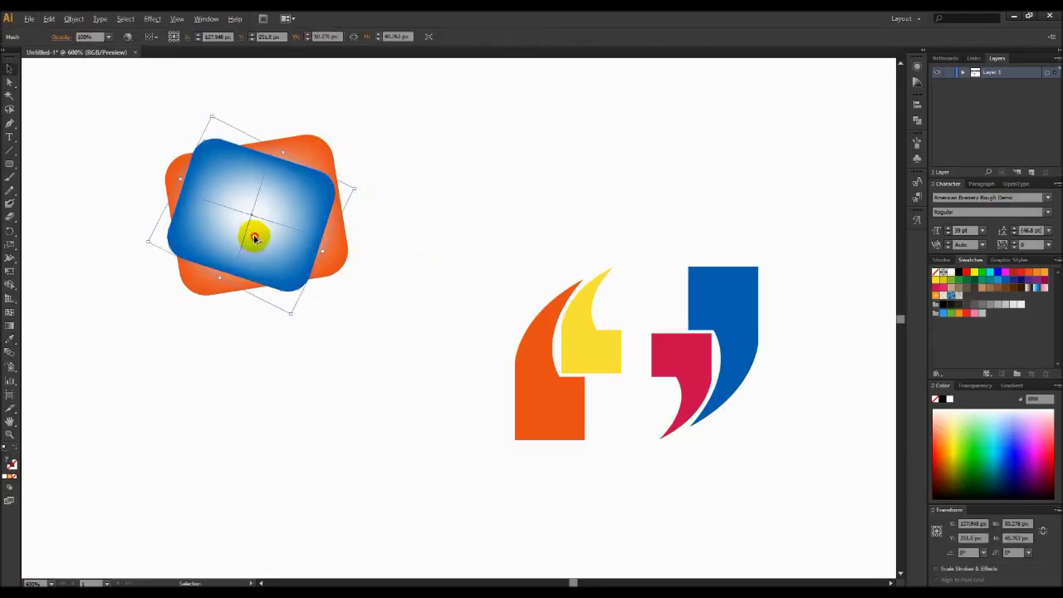
pyautogui.moveTo(254, 239); pyautogui.dragTo(261, 249)
pyautogui.moveTo(366, 194)
pyautogui.mouseDown()
pyautogui.moveTo(391, 265)
pyautogui.moveTo(344, 53)
pyautogui.mouseUp()
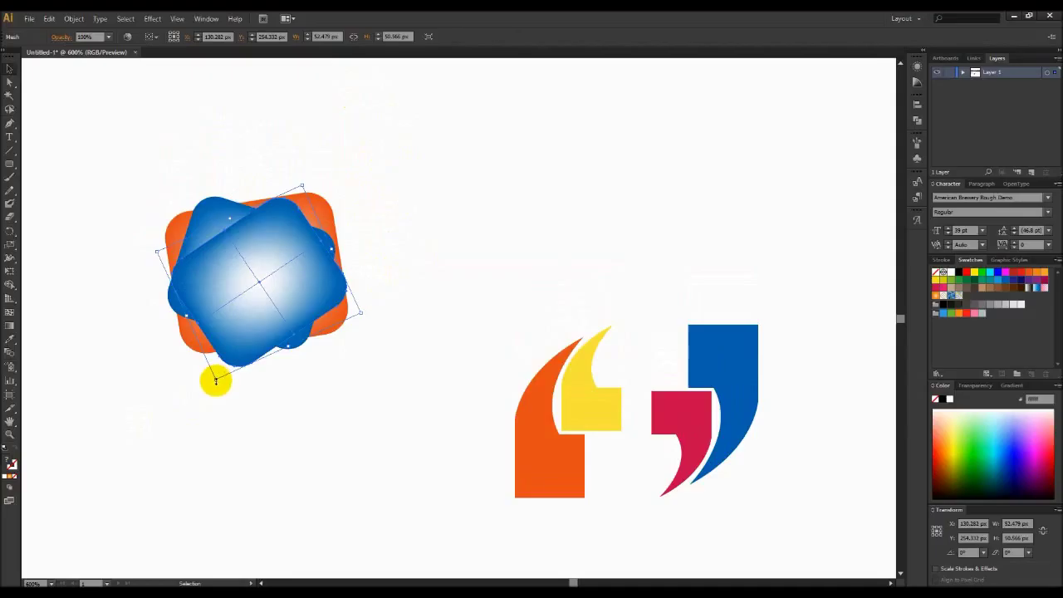
pyautogui.moveTo(215, 381); pyautogui.dragTo(209, 385)
pyautogui.moveTo(266, 316); pyautogui.dragTo(263, 313)
# Step: Sample the yellow quote onto the top square and set its centre mesh point to white
pyautogui.press('i')
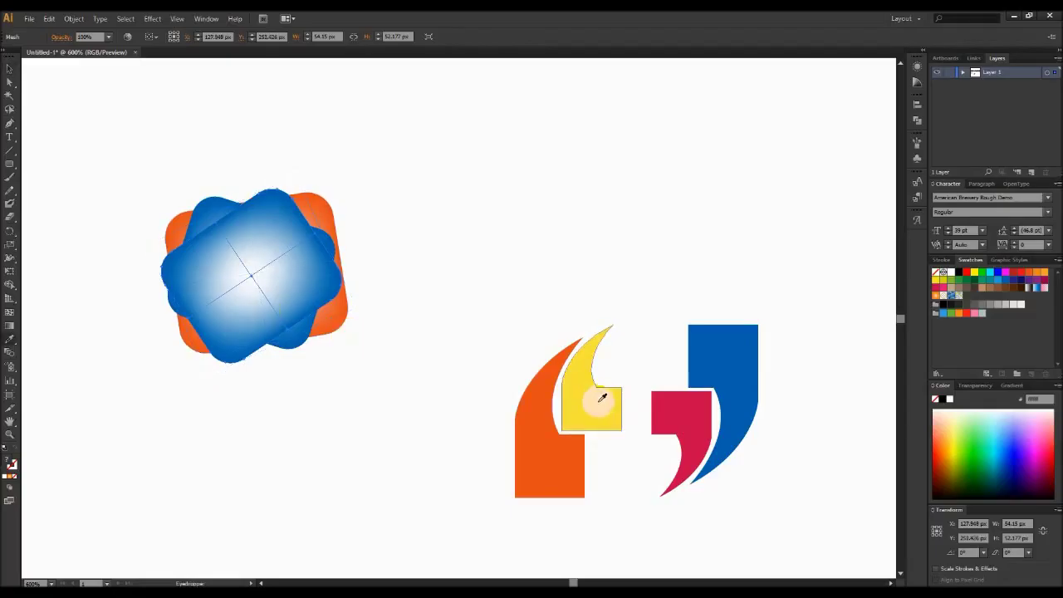
pyautogui.click(599, 399)
pyautogui.press('v')
pyautogui.click(10, 366)
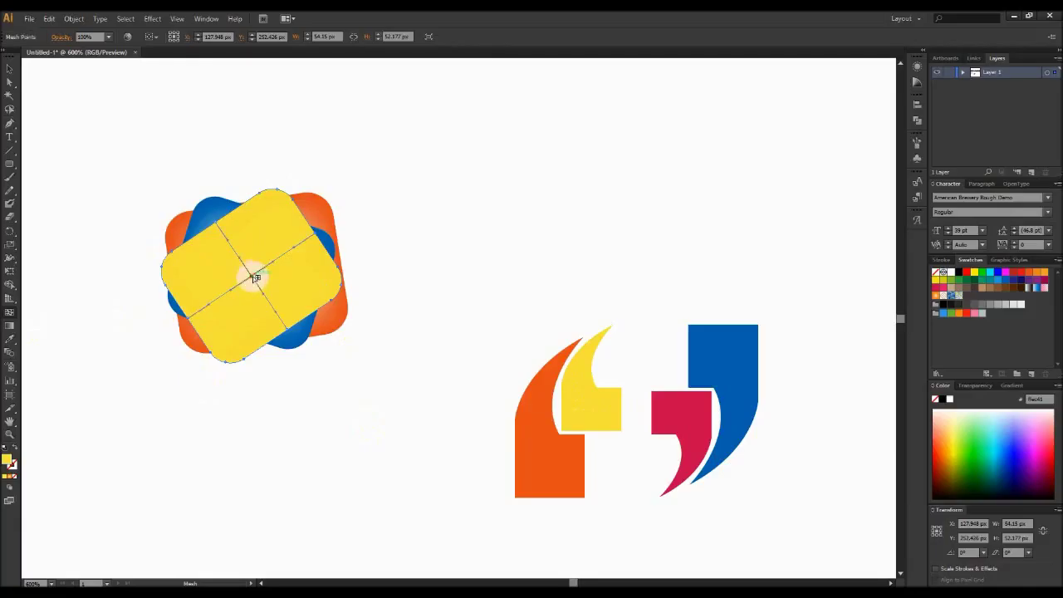
pyautogui.doubleClick(10, 462)
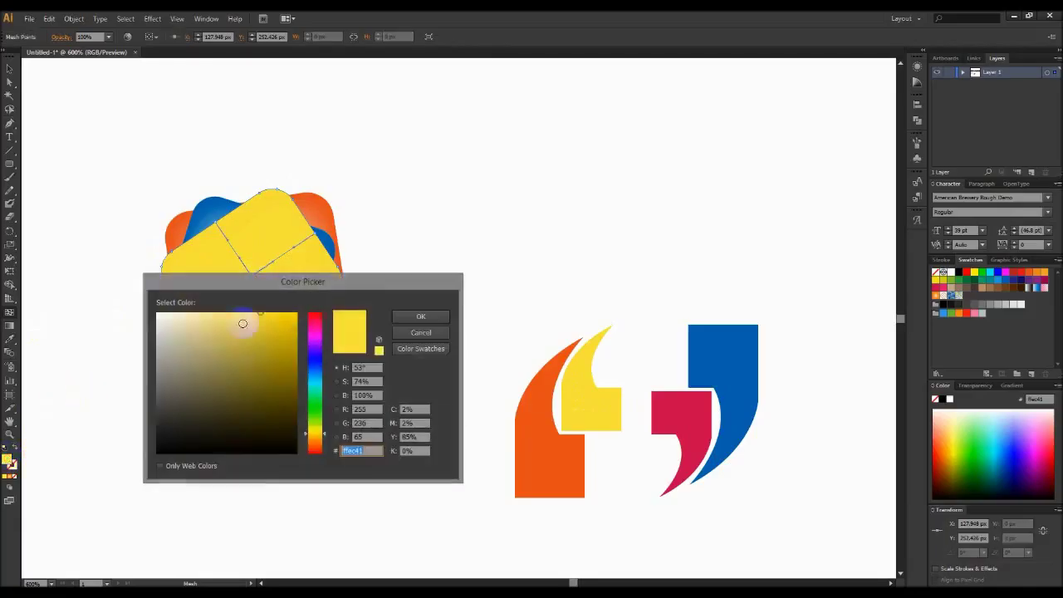
pyautogui.moveTo(163, 327); pyautogui.dragTo(137, 302)
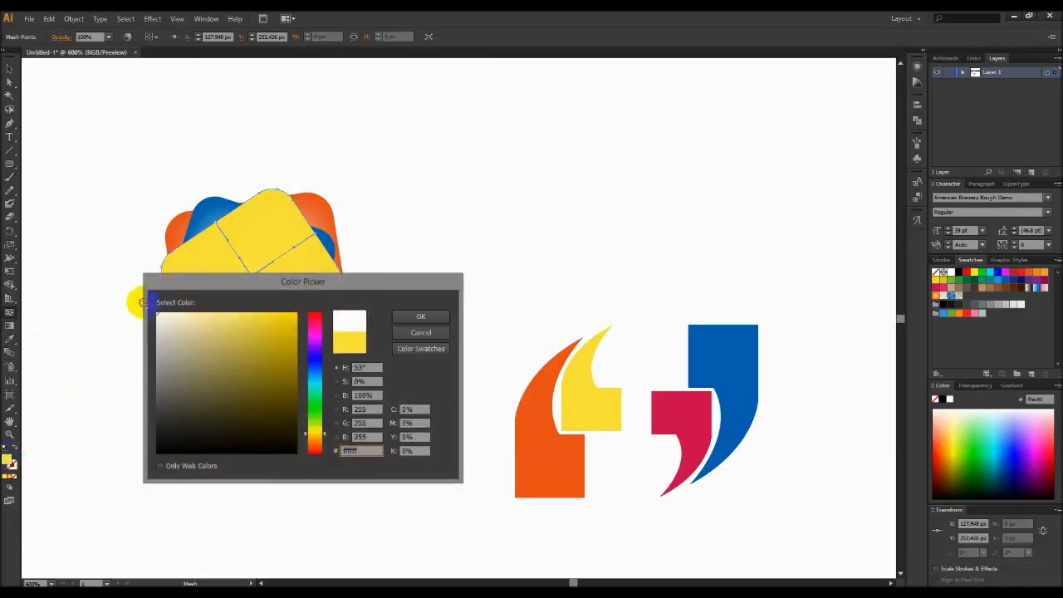
pyautogui.click(420, 317)
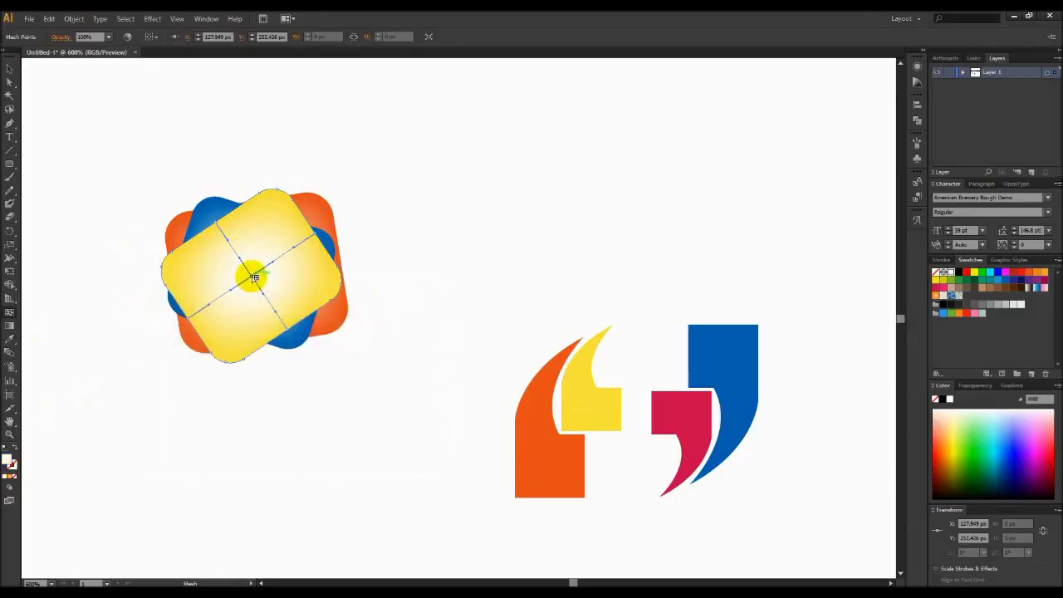
pyautogui.click(10, 73)
# Step: Spread the yellow, blue and orange squares apart from the stack
pyautogui.moveTo(230, 242)
pyautogui.mouseDown()
pyautogui.moveTo(462, 202)
pyautogui.moveTo(555, 159)
pyautogui.mouseUp()
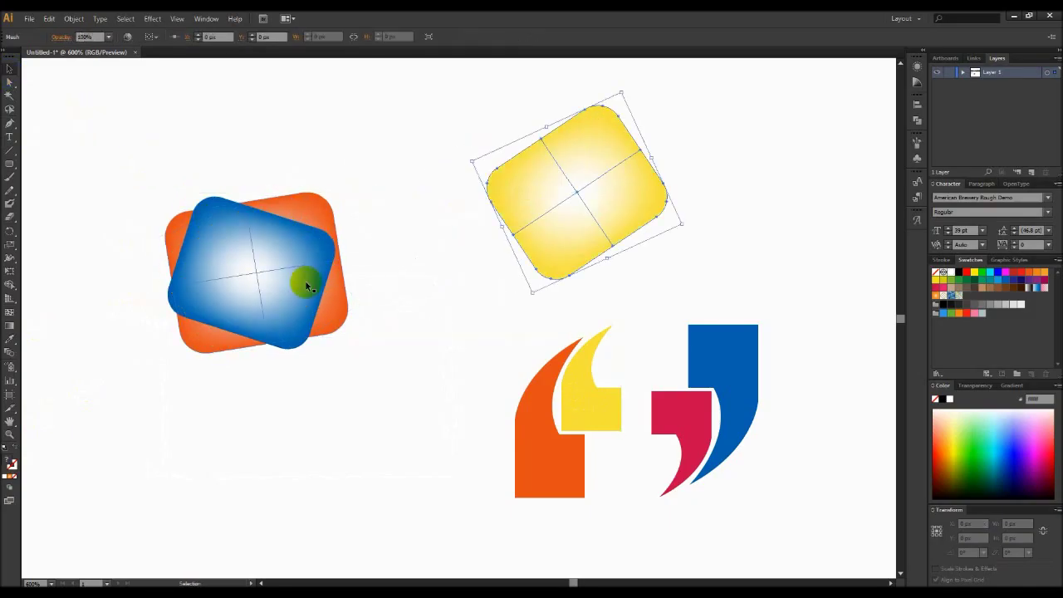
pyautogui.click(307, 286)
pyautogui.moveTo(265, 285); pyautogui.dragTo(161, 448)
pyautogui.click(259, 287)
pyautogui.moveTo(260, 287); pyautogui.dragTo(214, 216)
pyautogui.click(593, 184)
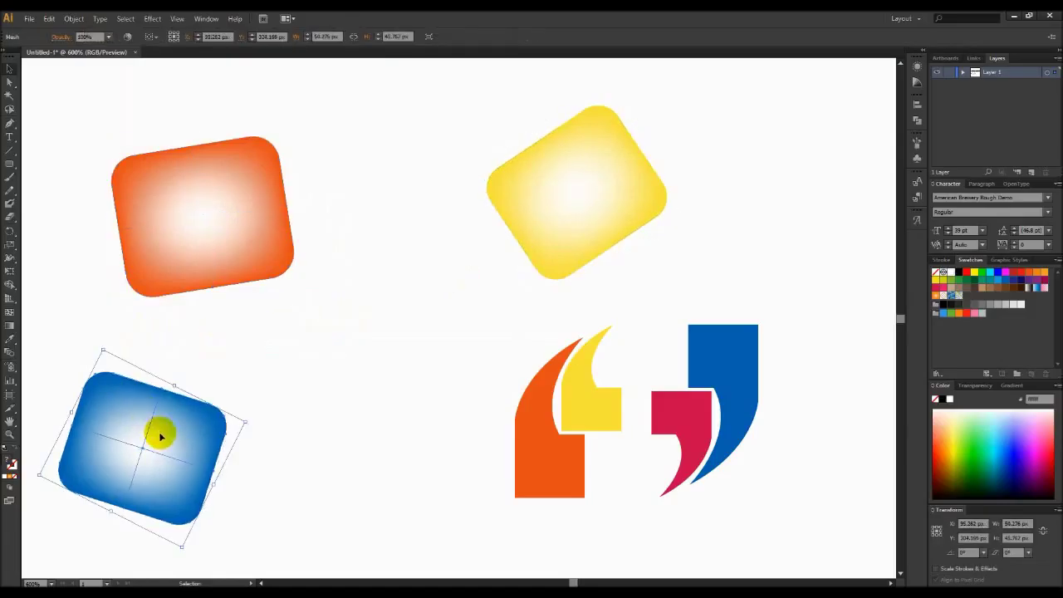
# Step: Alt-drag a rotated copy of the blue square and eyedrop the red quote mark's fill
pyautogui.moveTo(148, 421); pyautogui.dragTo(370, 357)
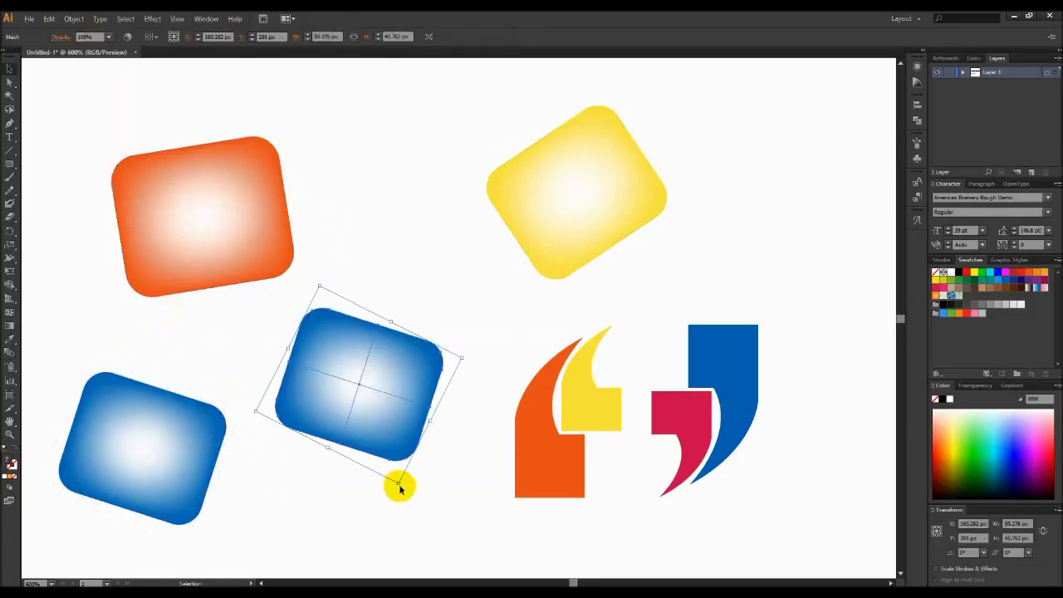
pyautogui.moveTo(403, 487); pyautogui.dragTo(51, 150)
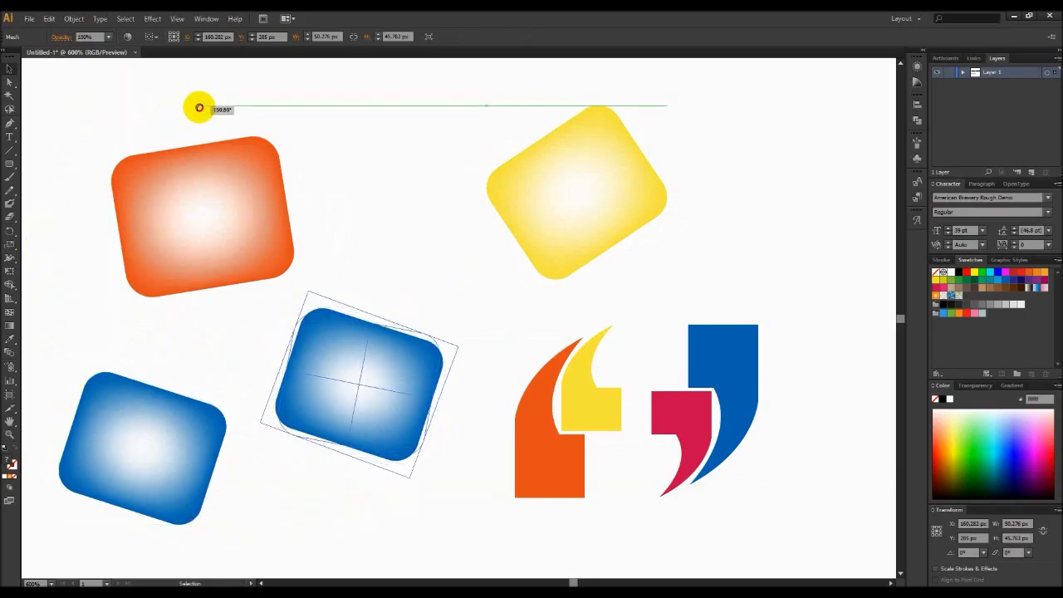
pyautogui.moveTo(52, 150); pyautogui.dragTo(236, 98)
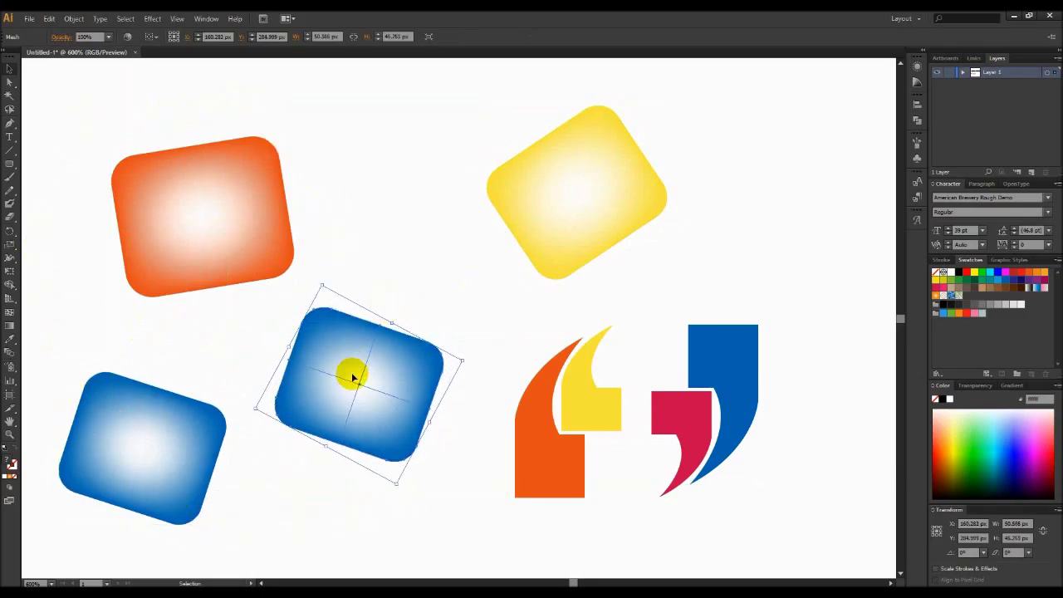
pyautogui.press('i')
pyautogui.click(675, 406)
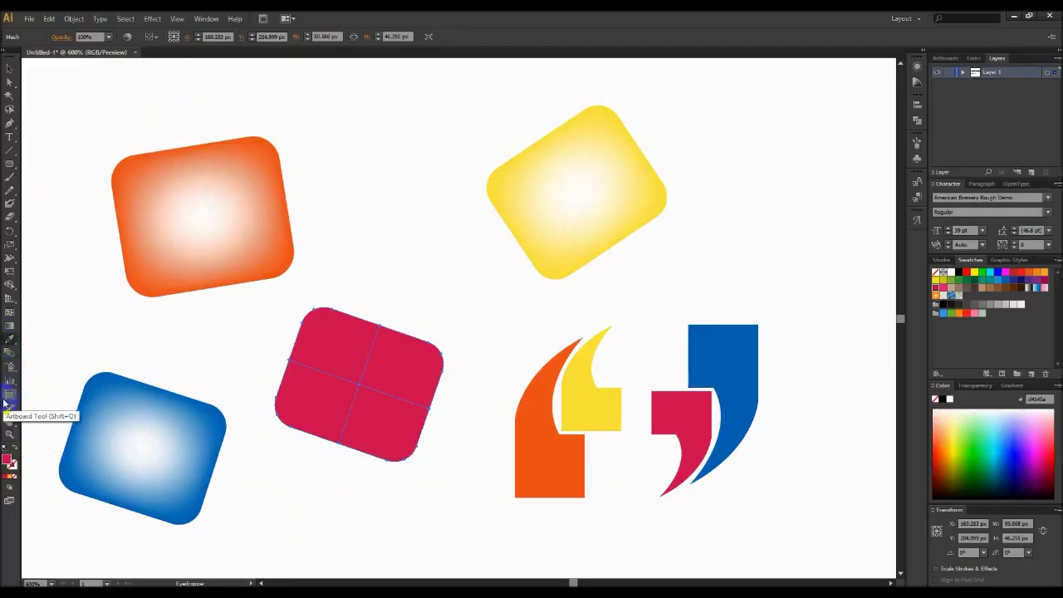
# Step: Add a light pink mesh point at the red square's centre
pyautogui.press('u')
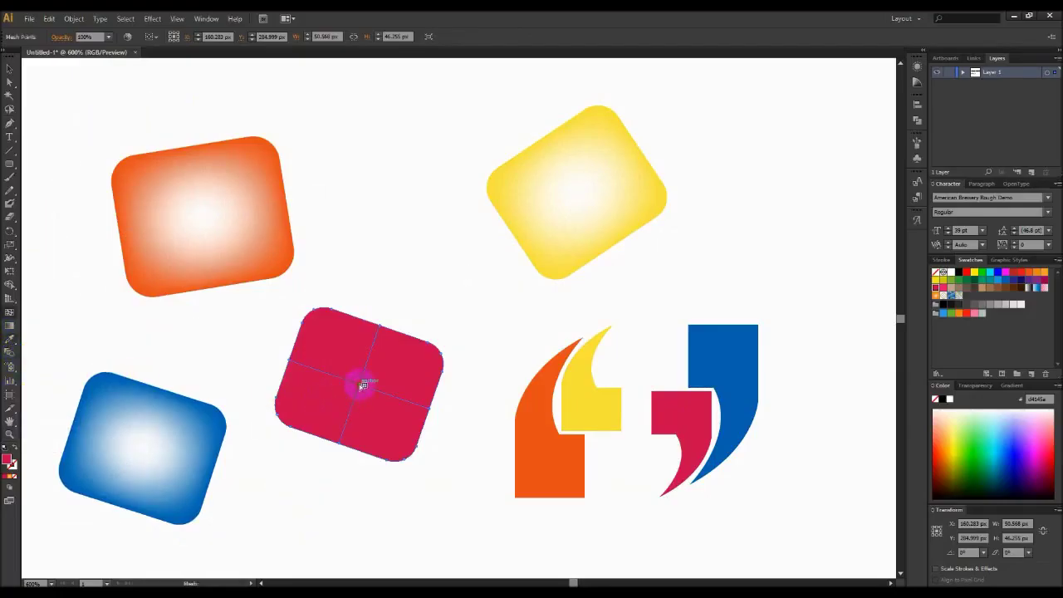
pyautogui.click(13, 457)
pyautogui.doubleClick(11, 460)
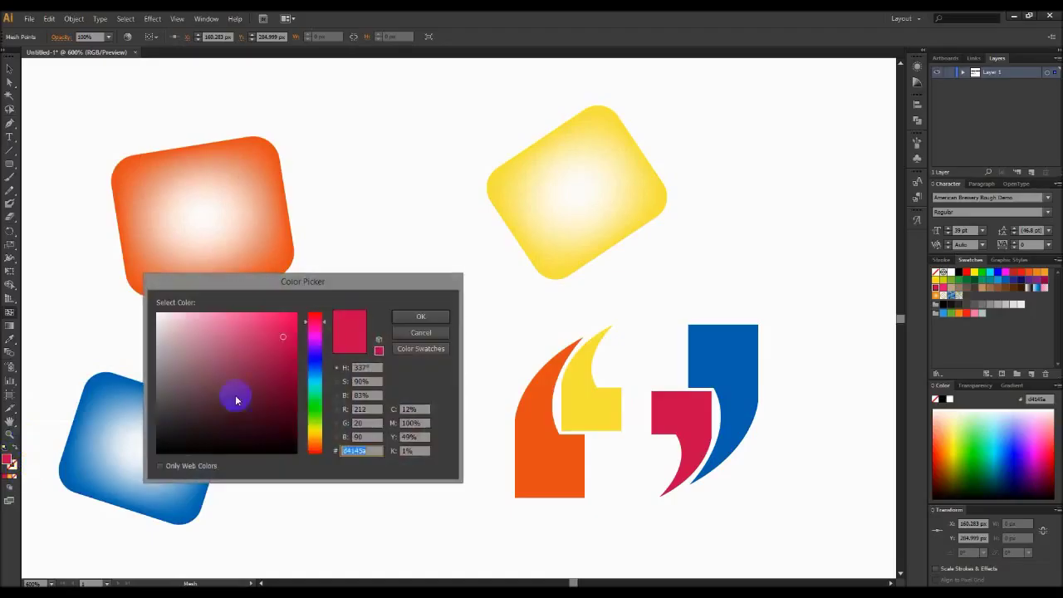
pyautogui.click(169, 320)
pyautogui.click(411, 317)
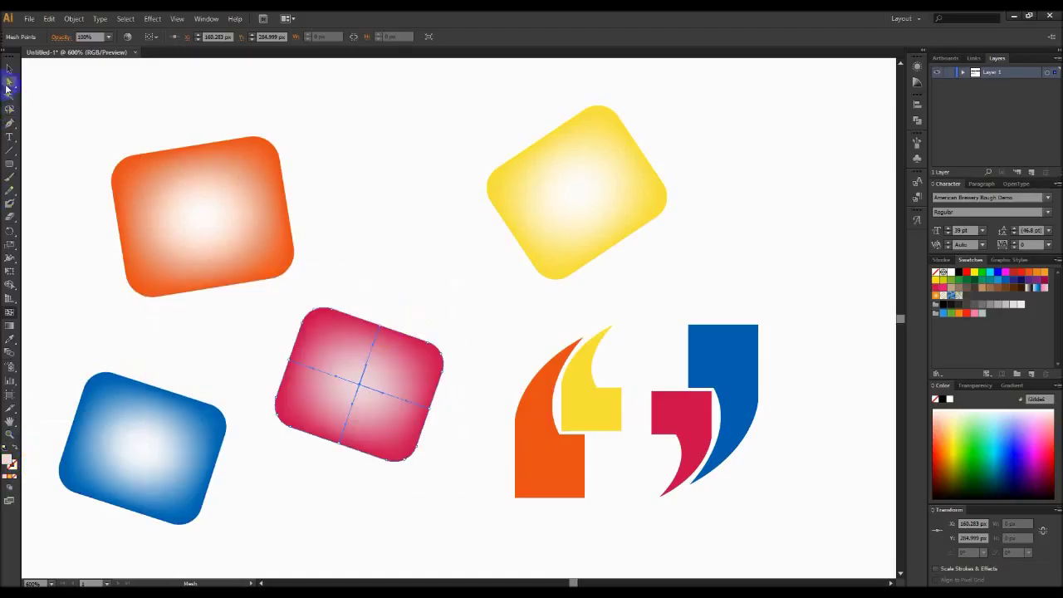
pyautogui.click(203, 216)
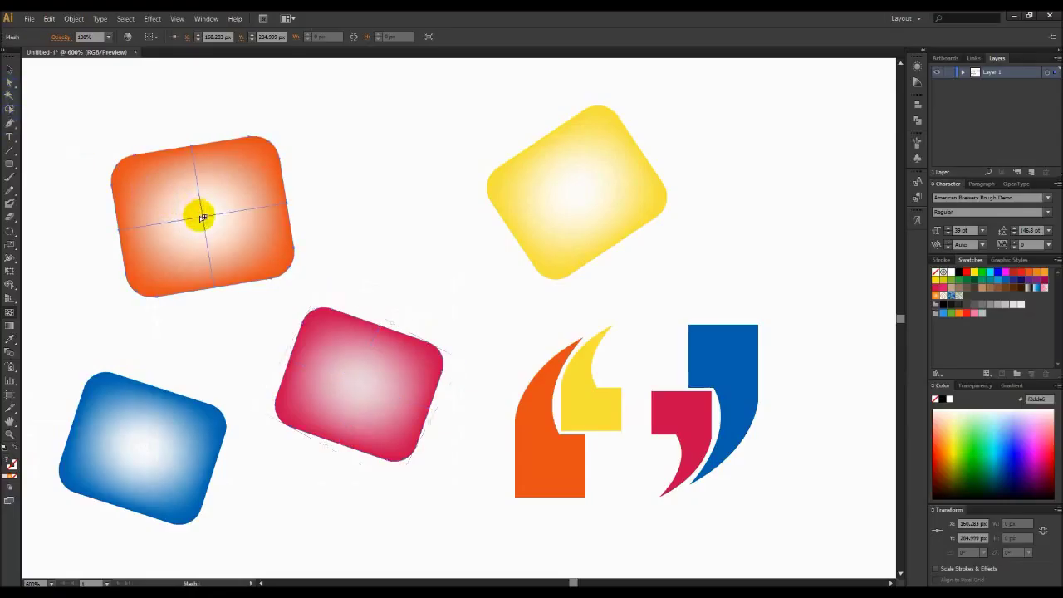
# Step: Drag the orange square's mesh point to move its highlight up-left
pyautogui.moveTo(203, 216)
pyautogui.mouseDown()
pyautogui.moveTo(201, 201)
pyautogui.moveTo(170, 186)
pyautogui.mouseUp()
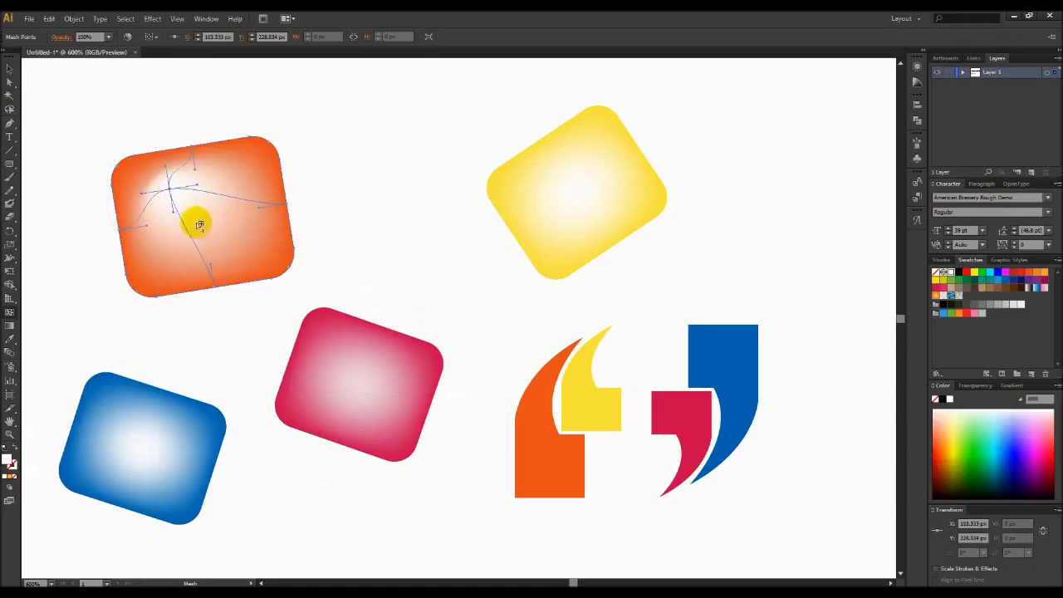
pyautogui.moveTo(176, 212); pyautogui.dragTo(188, 235)
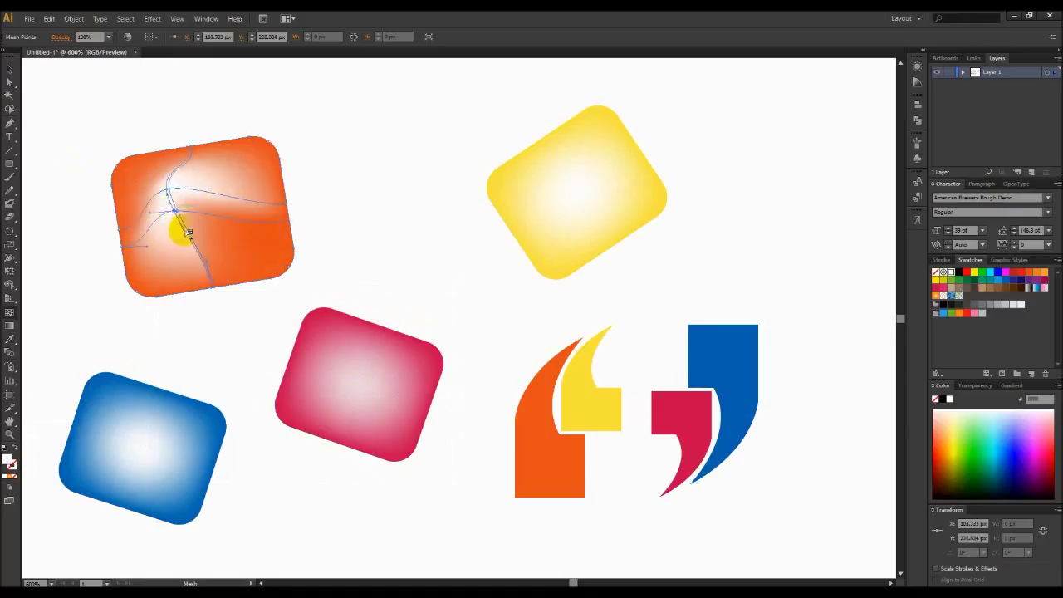
pyautogui.hotkey('ctrl', 'z')
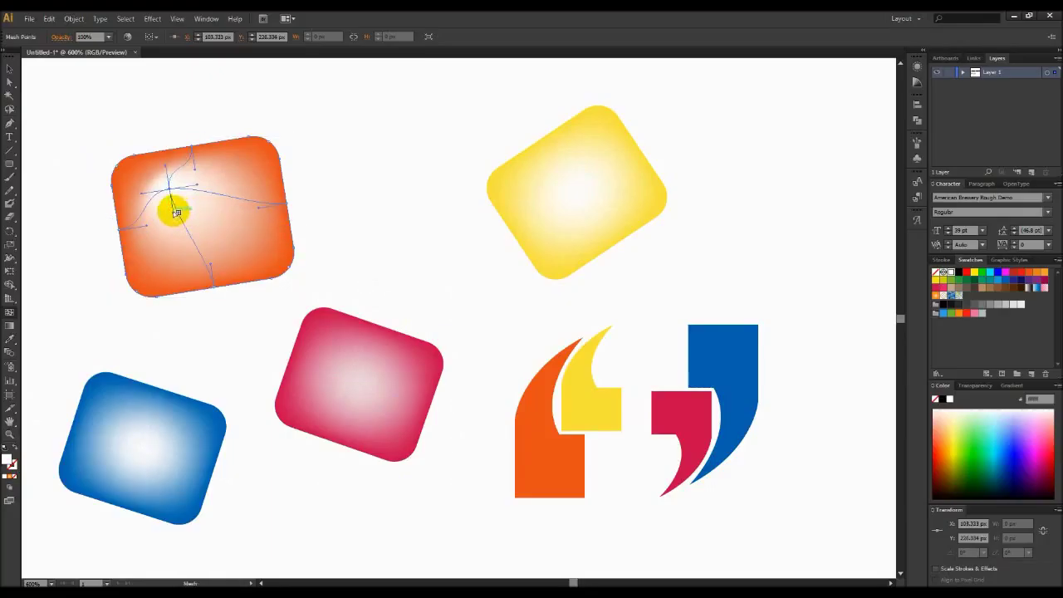
pyautogui.moveTo(176, 212); pyautogui.dragTo(232, 246)
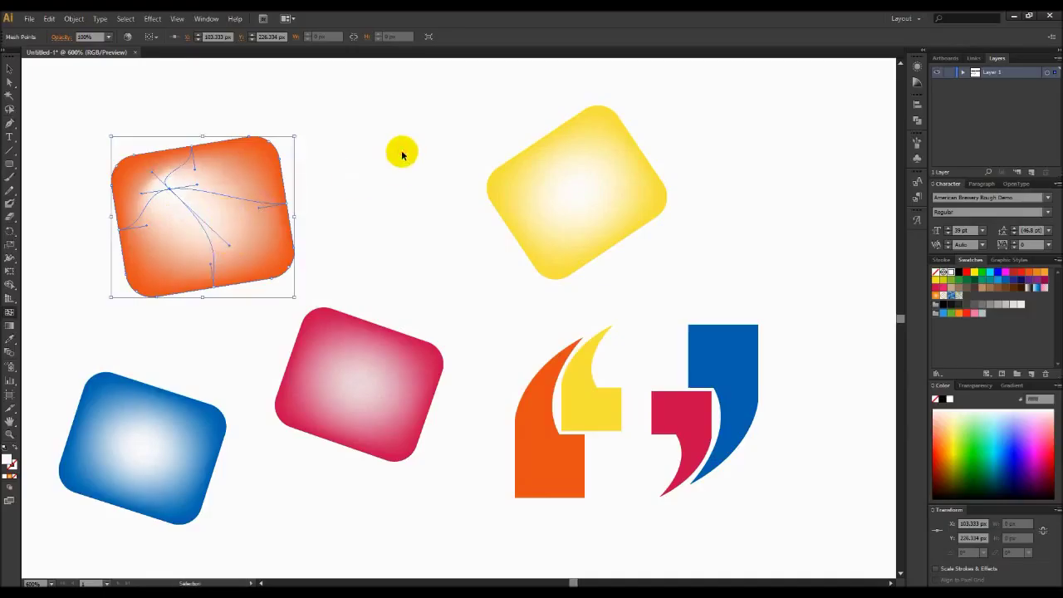
# Step: Add mesh points to the yellow square and curve its mesh lines through the centre
pyautogui.click(555, 174)
pyautogui.moveTo(555, 174); pyautogui.dragTo(582, 195)
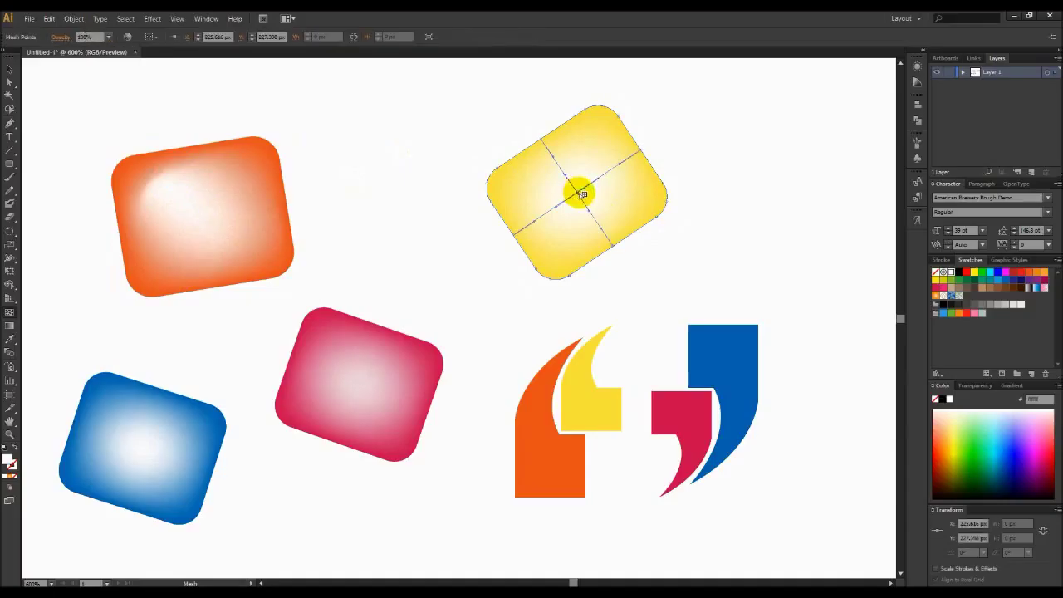
pyautogui.moveTo(597, 176)
pyautogui.mouseDown()
pyautogui.moveTo(609, 157)
pyautogui.moveTo(613, 93)
pyautogui.mouseUp()
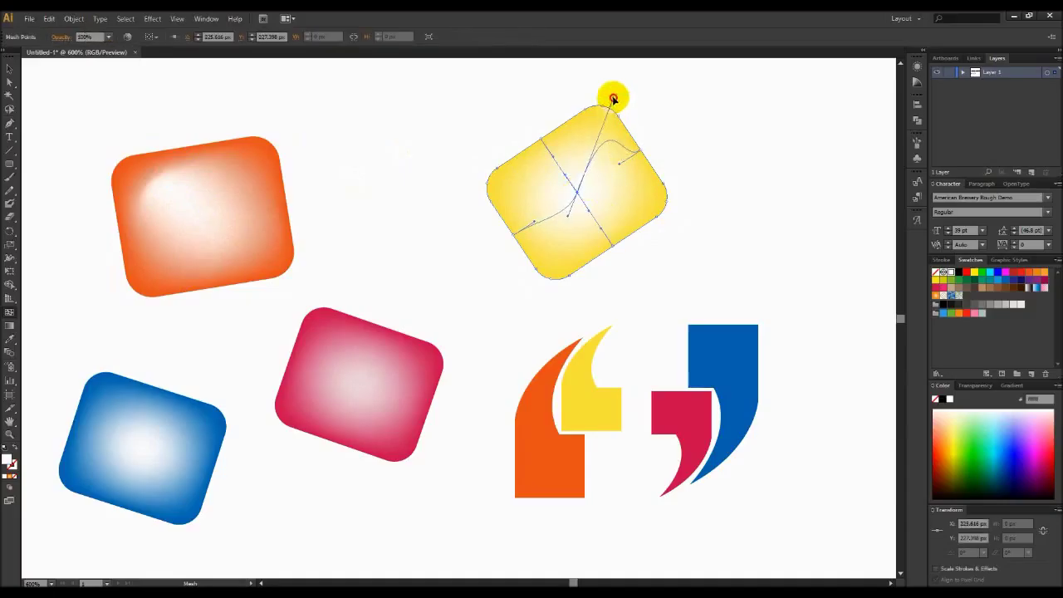
pyautogui.click(571, 218)
# Step: Pull the yellow square's central mesh point down into a curving diagonal streak
pyautogui.press('v')
pyautogui.click(551, 250)
pyautogui.press('u')
pyautogui.moveTo(570, 190)
pyautogui.mouseDown()
pyautogui.moveTo(582, 191)
pyautogui.moveTo(553, 278)
pyautogui.mouseUp()
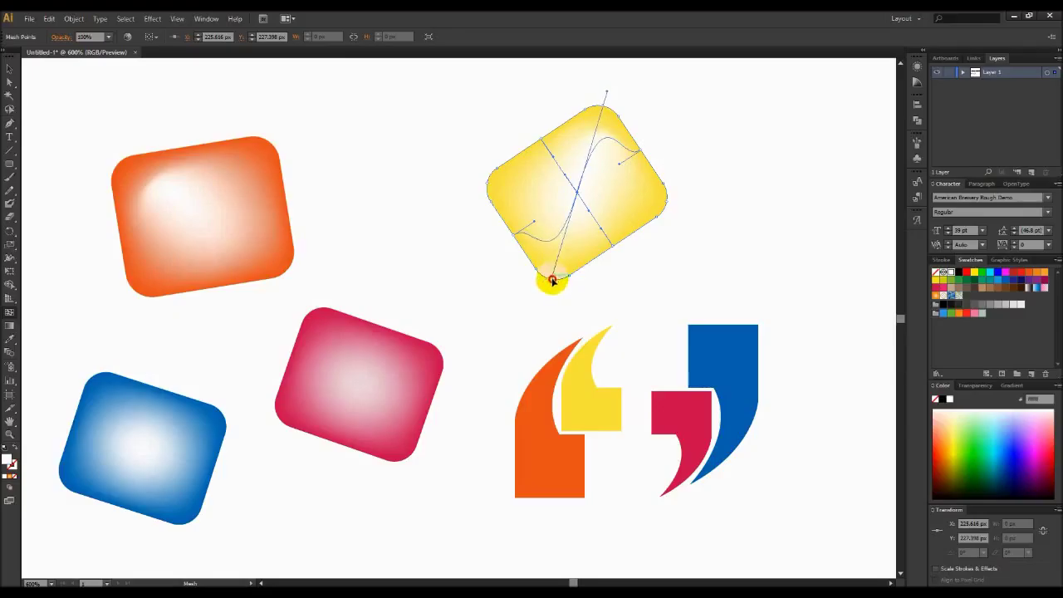
pyautogui.moveTo(552, 281); pyautogui.dragTo(544, 298)
pyautogui.press('v')
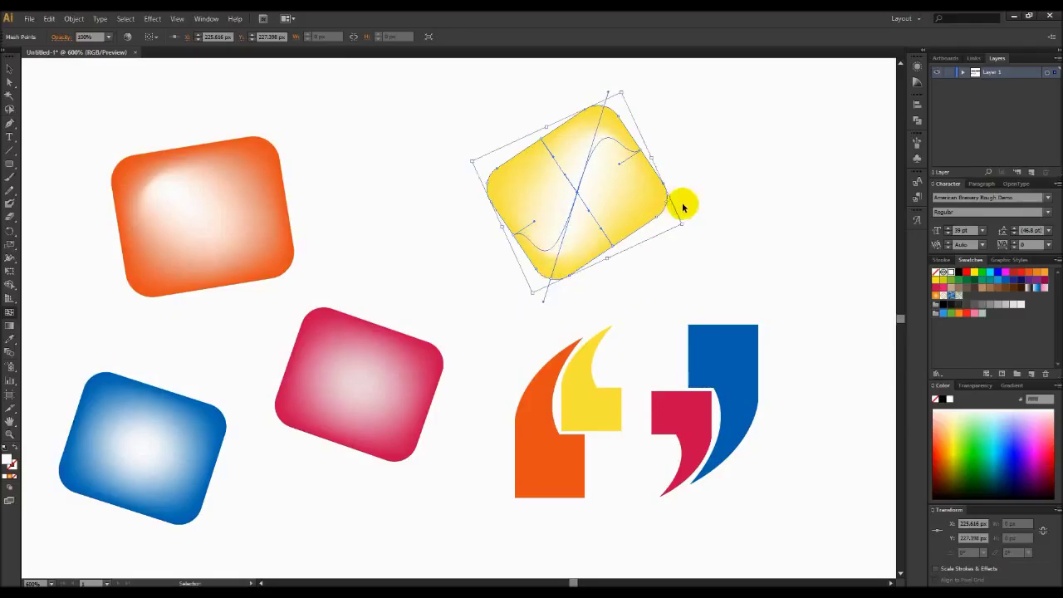
pyautogui.press('u')
pyautogui.click(357, 395)
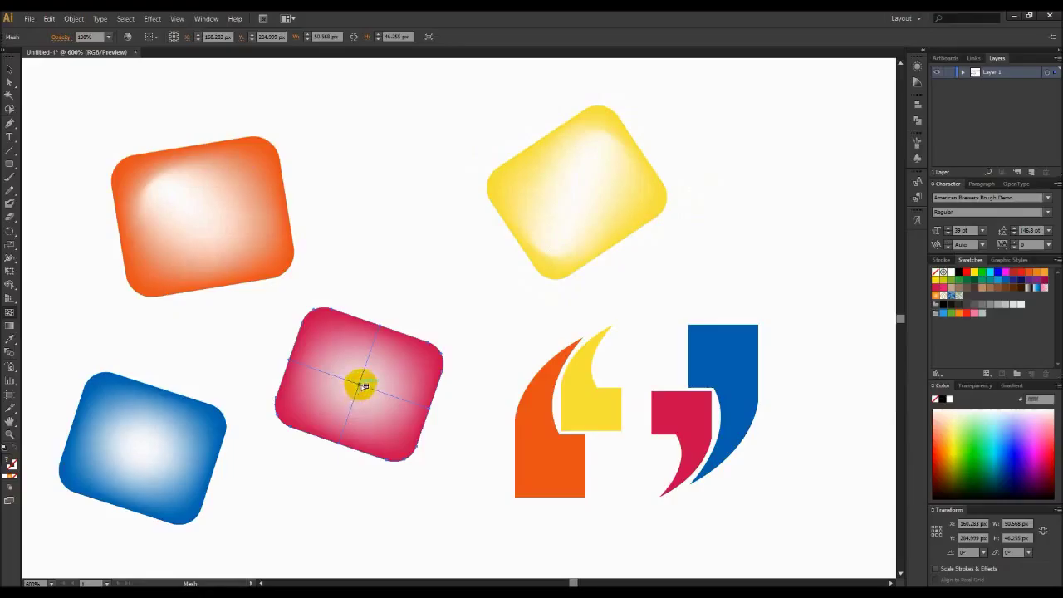
# Step: Swirl the red square's mesh points into an off-centre highlight
pyautogui.moveTo(365, 386); pyautogui.dragTo(369, 381)
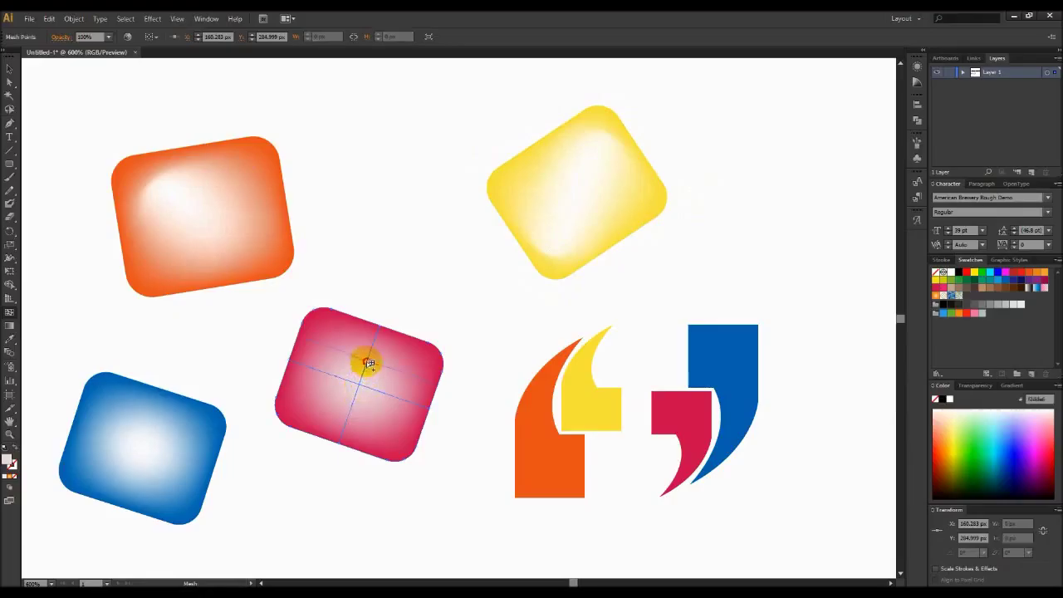
pyautogui.moveTo(368, 363)
pyautogui.mouseDown()
pyautogui.moveTo(377, 397)
pyautogui.moveTo(356, 380)
pyautogui.moveTo(368, 368)
pyautogui.moveTo(349, 346)
pyautogui.moveTo(377, 376)
pyautogui.moveTo(376, 362)
pyautogui.mouseUp()
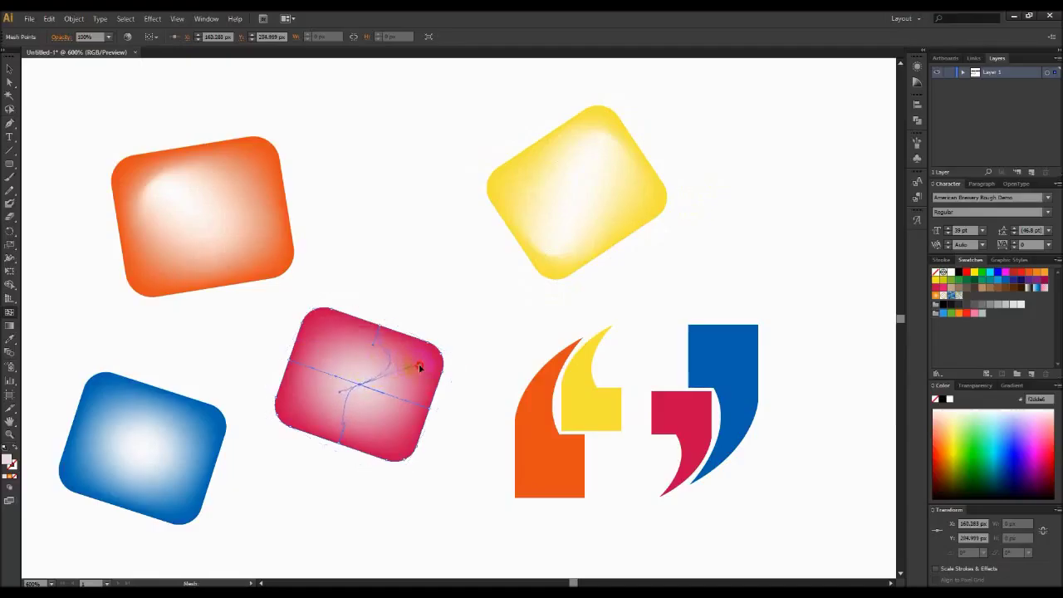
pyautogui.moveTo(417, 395); pyautogui.dragTo(416, 380)
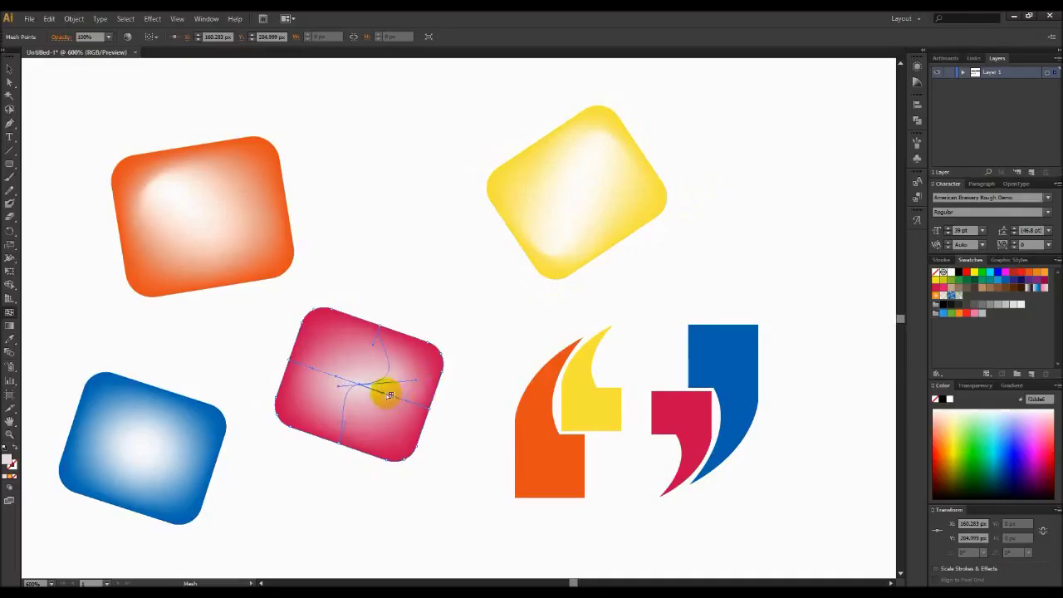
pyautogui.moveTo(390, 396)
pyautogui.mouseDown()
pyautogui.moveTo(401, 401)
pyautogui.moveTo(365, 436)
pyautogui.moveTo(348, 397)
pyautogui.mouseUp()
pyautogui.hotkey('ctrl', 'z')
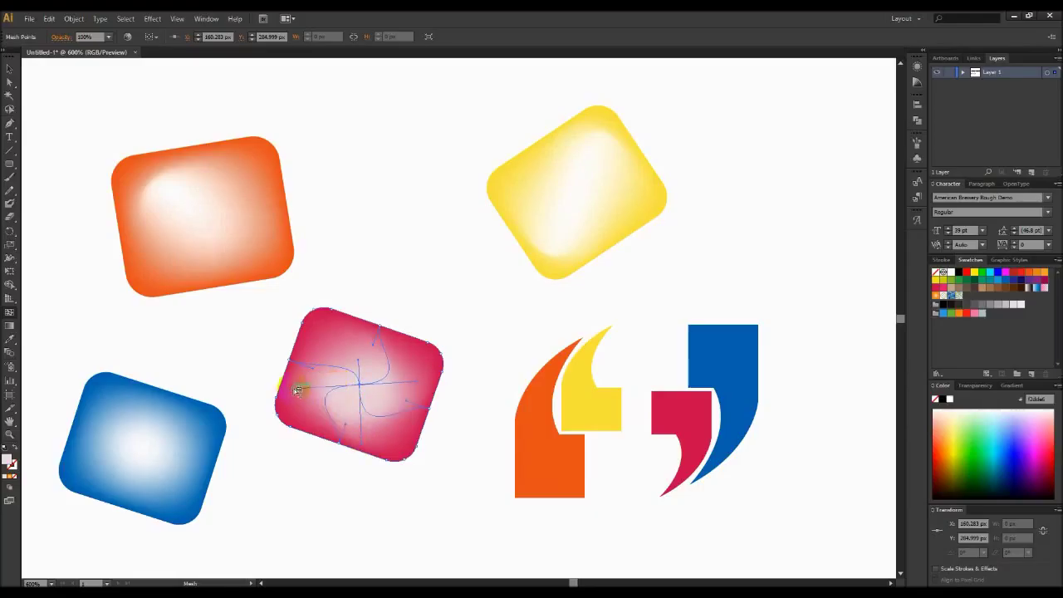
pyautogui.moveTo(358, 359); pyautogui.dragTo(343, 327)
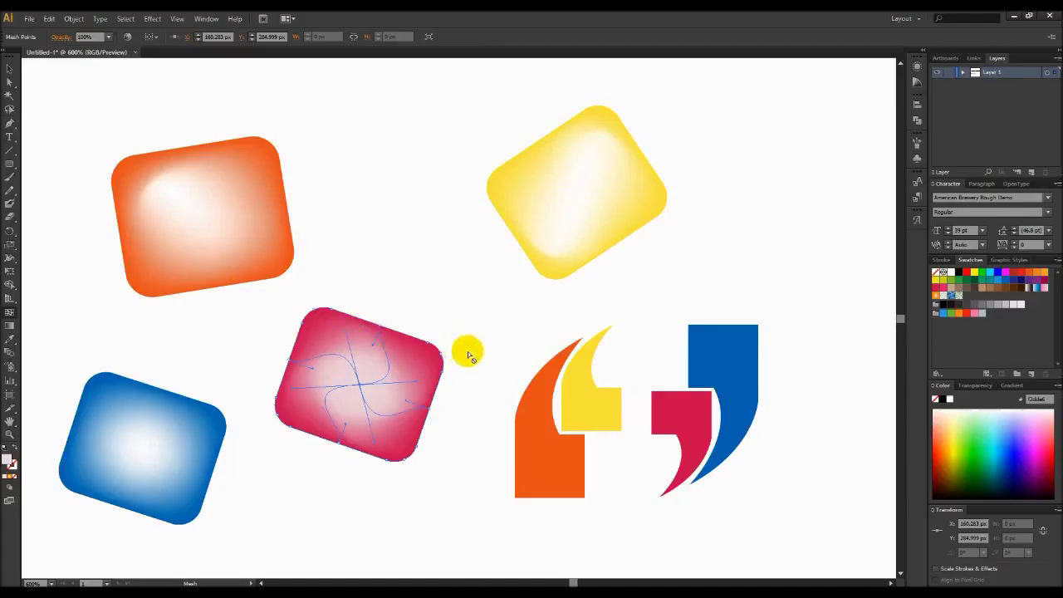
# Step: Reshape the blue square's mesh into a curved diagonal white streak
pyautogui.moveTo(161, 446); pyautogui.dragTo(141, 453)
pyautogui.click(144, 451)
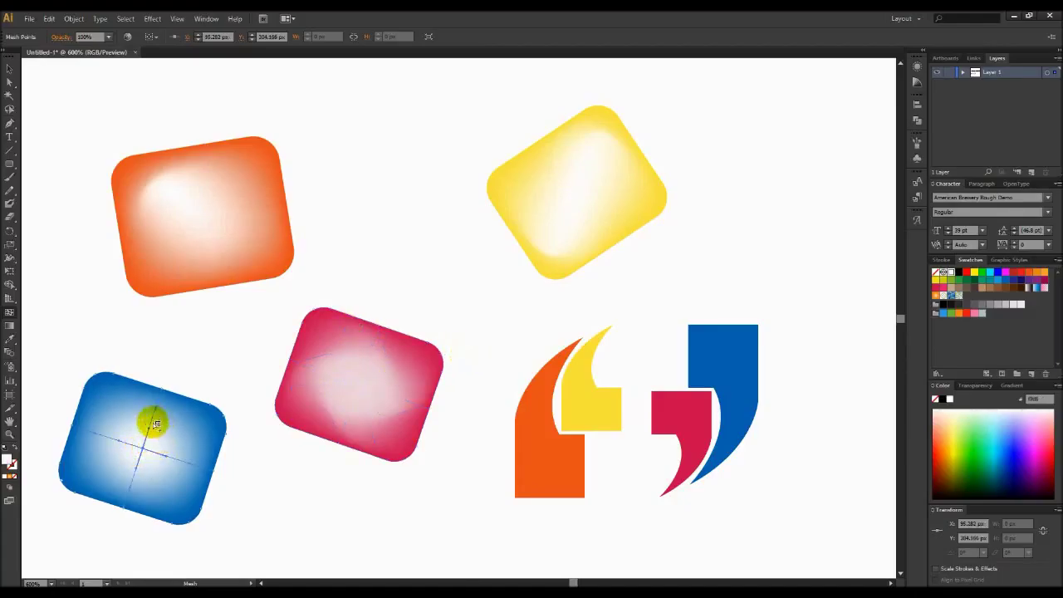
pyautogui.moveTo(152, 428); pyautogui.dragTo(141, 461)
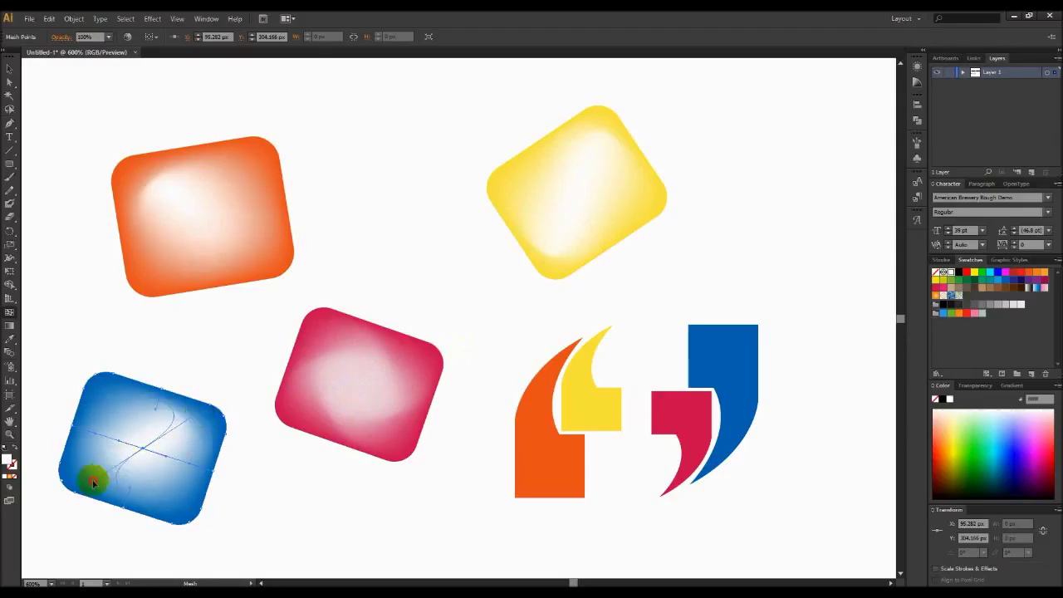
pyautogui.moveTo(123, 461); pyautogui.dragTo(83, 477)
# Step: With the Selection tool, move the yellow square onto the orange one
pyautogui.click(9, 69)
pyautogui.click(186, 94)
pyautogui.click(333, 363)
pyautogui.moveTo(537, 209)
pyautogui.mouseDown()
pyautogui.moveTo(187, 235)
pyautogui.moveTo(206, 229)
pyautogui.mouseUp()
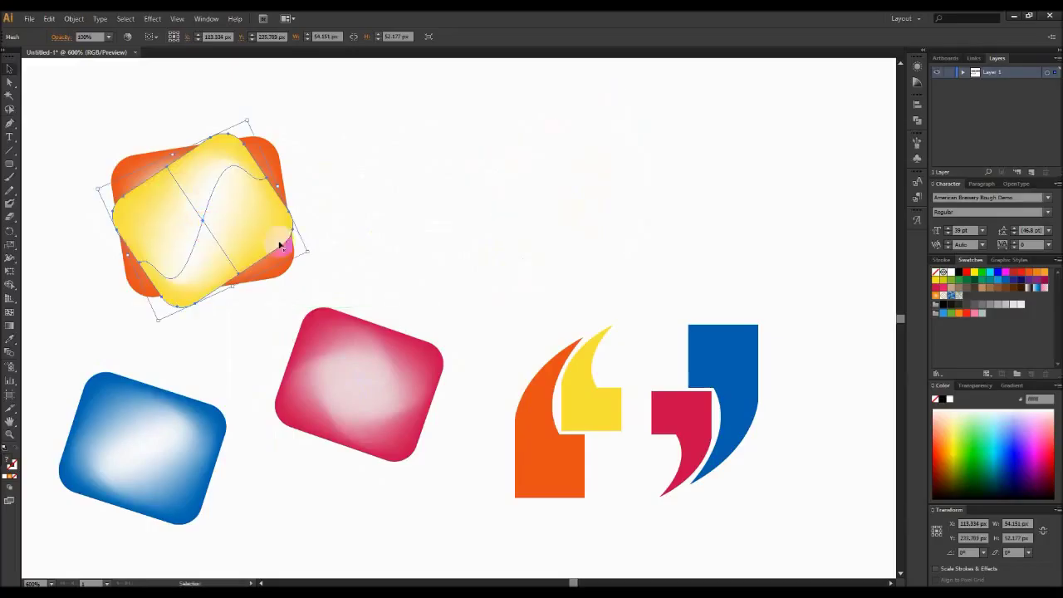
# Step: Rotate the yellow square over the orange one and move the blue square onto them
pyautogui.moveTo(307, 252); pyautogui.dragTo(277, 246)
pyautogui.moveTo(225, 219); pyautogui.dragTo(252, 222)
pyautogui.click(325, 211)
pyautogui.click(161, 446)
pyautogui.moveTo(161, 447); pyautogui.dragTo(222, 240)
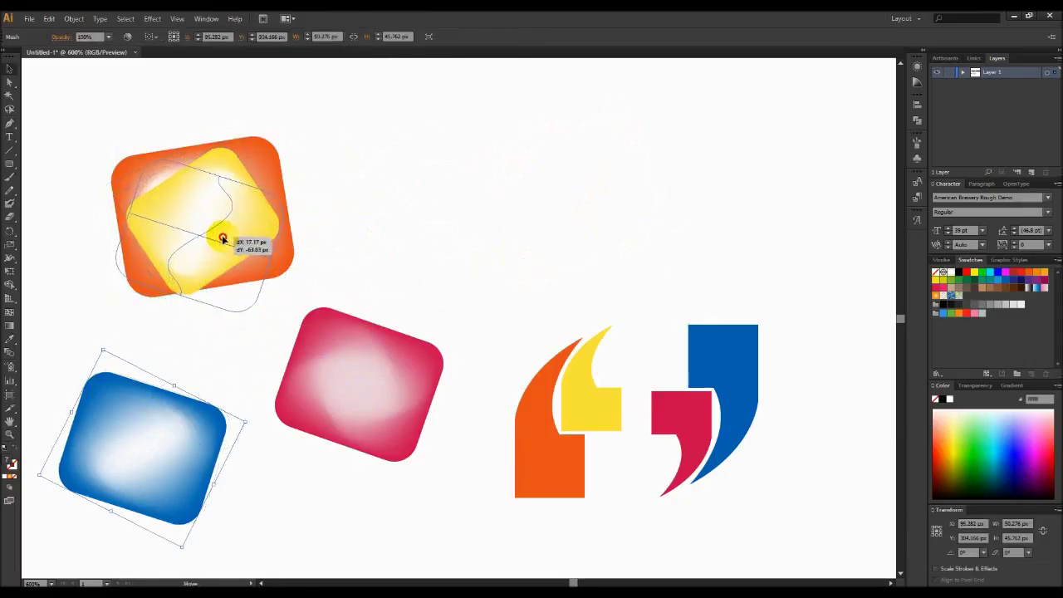
pyautogui.moveTo(222, 239); pyautogui.dragTo(226, 220)
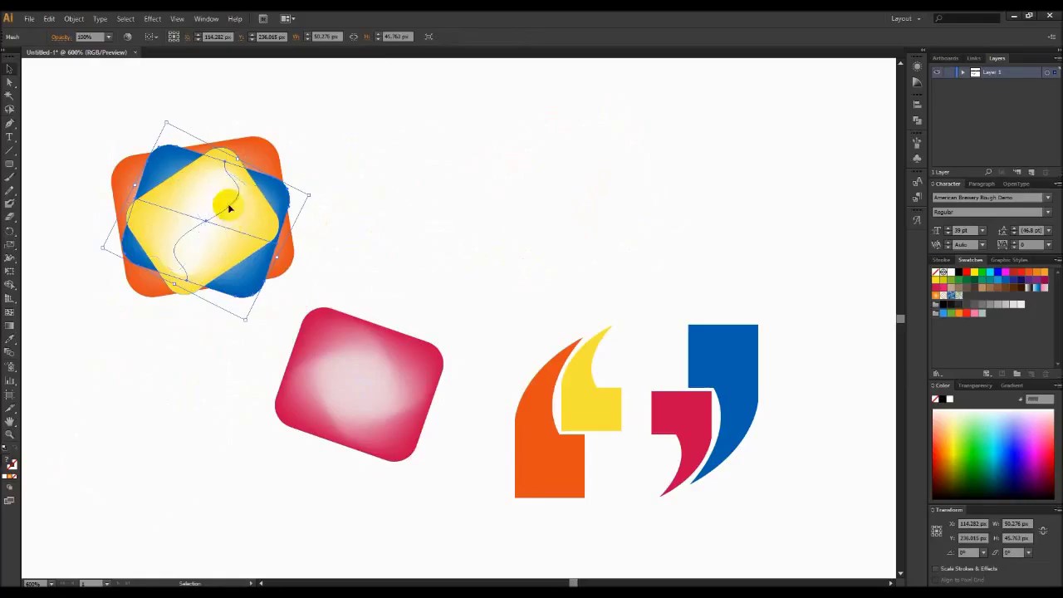
pyautogui.click(432, 193)
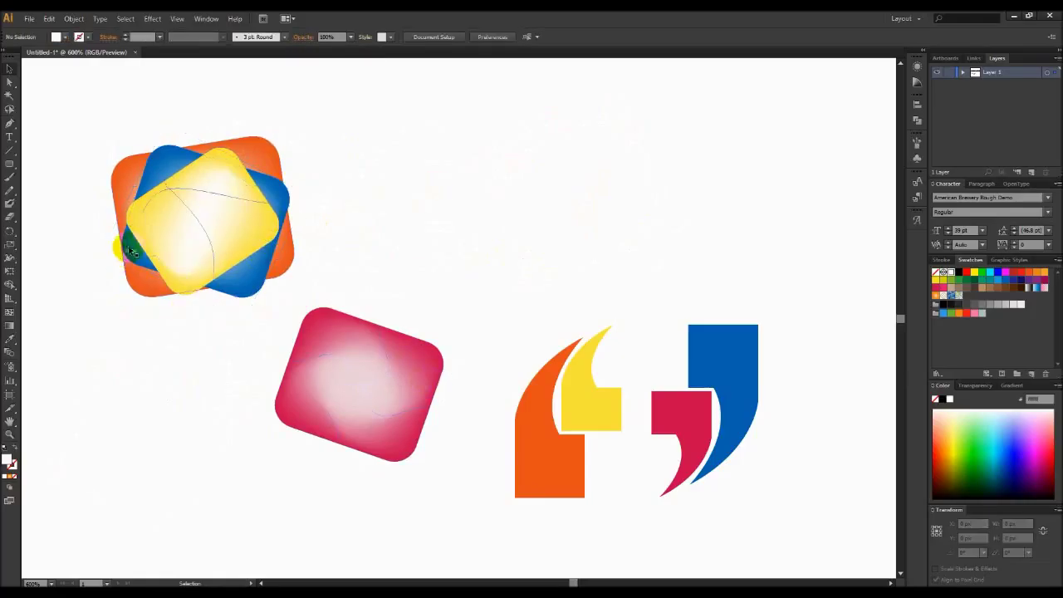
# Step: Rotate the orange, blue and yellow stack and centre it horizontally and vertically
pyautogui.click(166, 221)
pyautogui.keyDown('shift'); pyautogui.click(123, 173); pyautogui.keyUp('shift')
pyautogui.moveTo(111, 139)
pyautogui.mouseDown()
pyautogui.moveTo(86, 124)
pyautogui.moveTo(387, 340)
pyautogui.mouseUp()
pyautogui.click(349, 227)
pyautogui.click(199, 111)
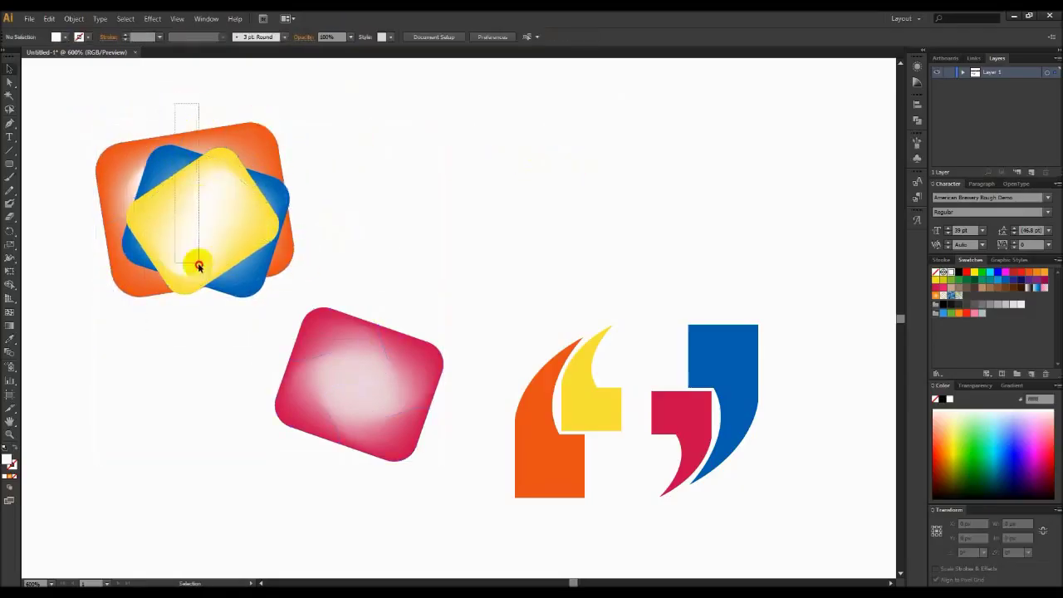
pyautogui.click(218, 217)
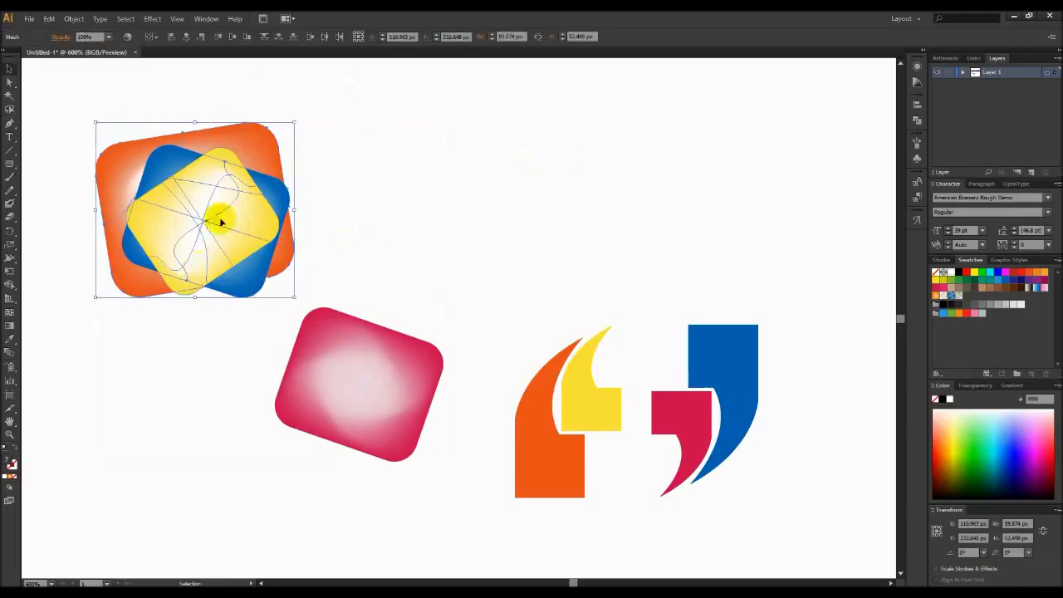
pyautogui.click(186, 37)
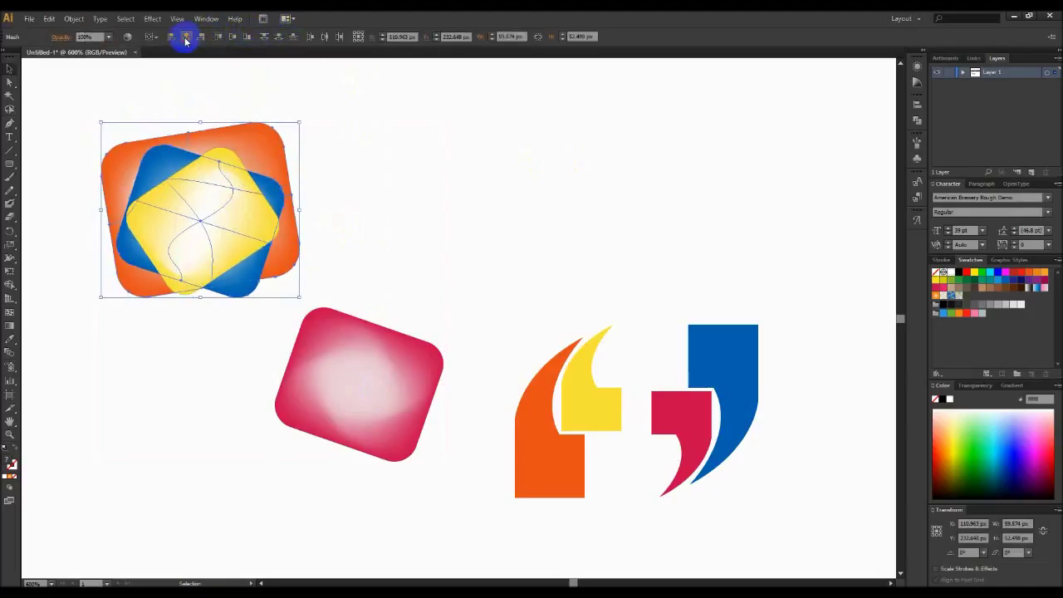
pyautogui.click(233, 40)
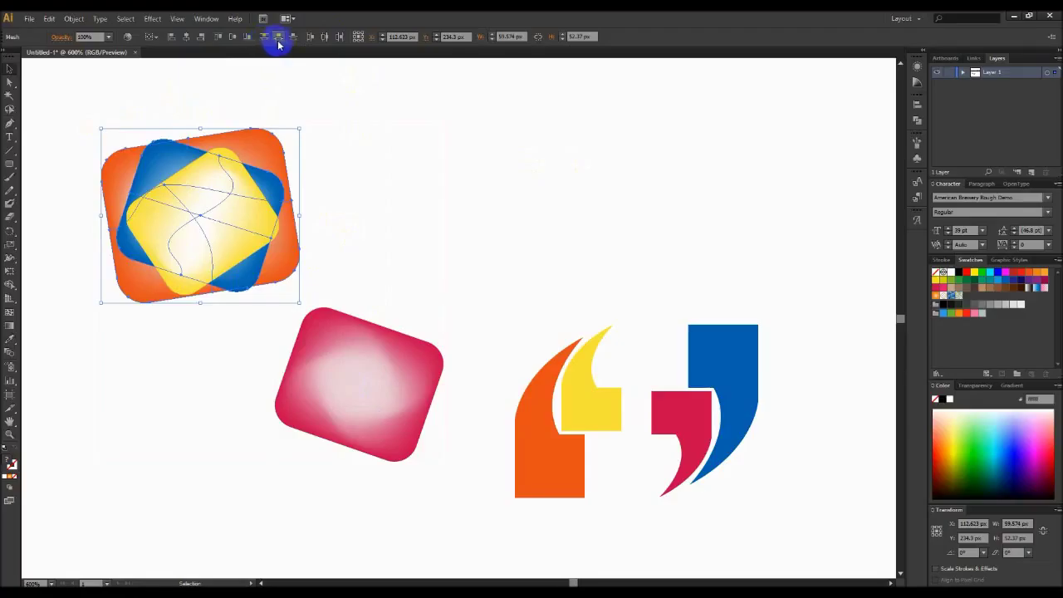
# Step: Drag the pink mesh square onto the stack and open its stacking menu
pyautogui.click(363, 161)
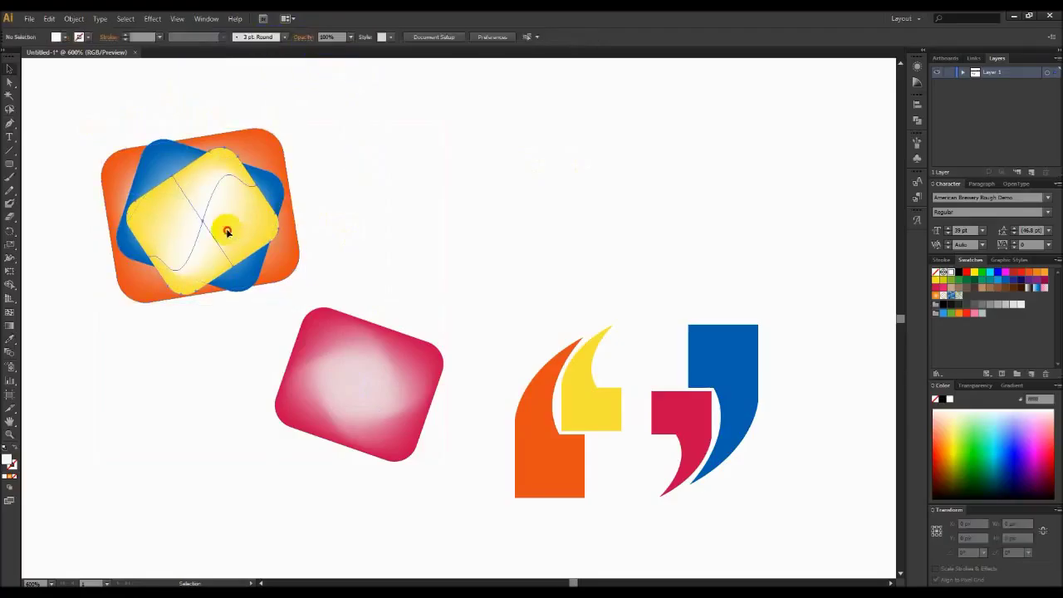
pyautogui.click(226, 231)
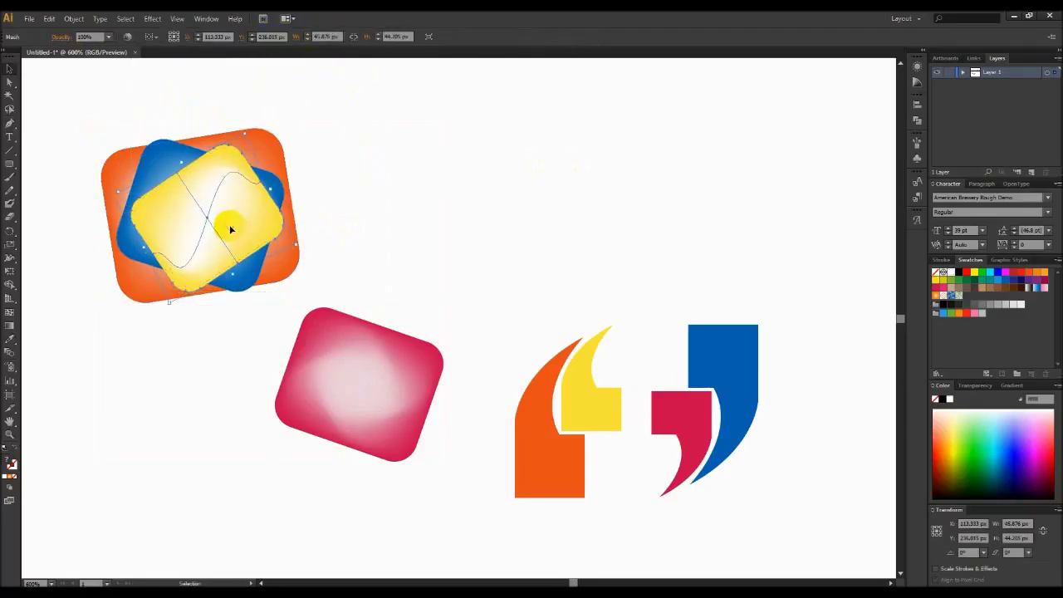
pyautogui.click(435, 221)
pyautogui.click(380, 343)
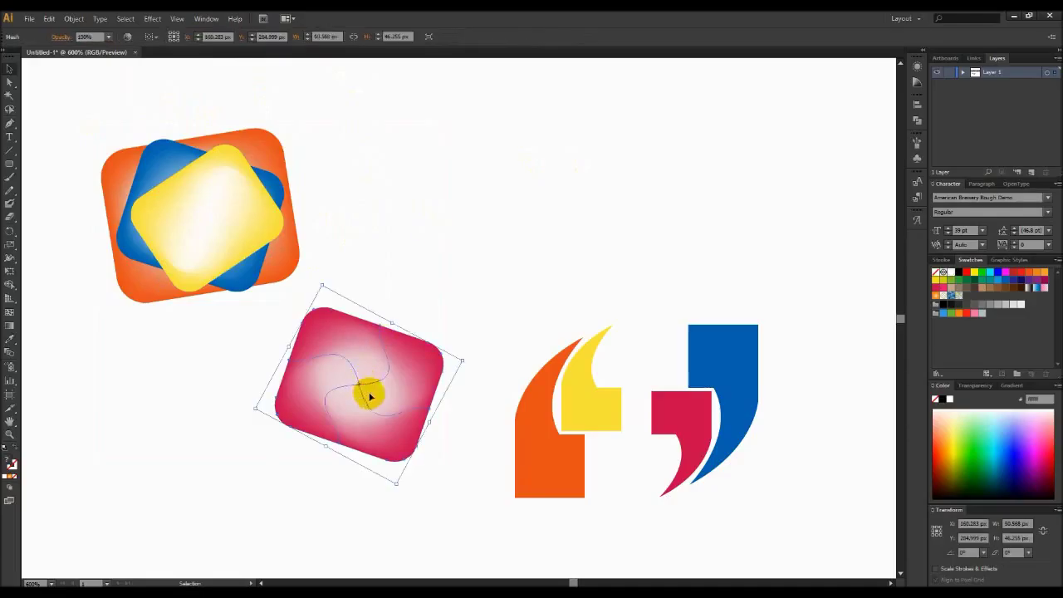
pyautogui.moveTo(396, 396)
pyautogui.mouseDown()
pyautogui.moveTo(304, 265)
pyautogui.moveTo(316, 226)
pyautogui.mouseUp()
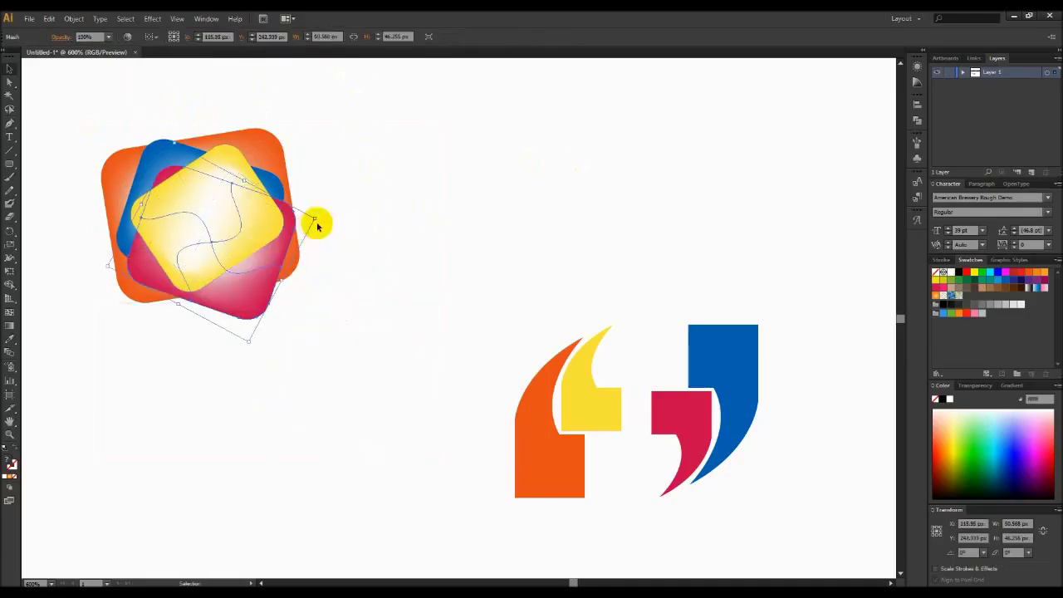
pyautogui.rightClick(274, 259)
pyautogui.click(303, 321)
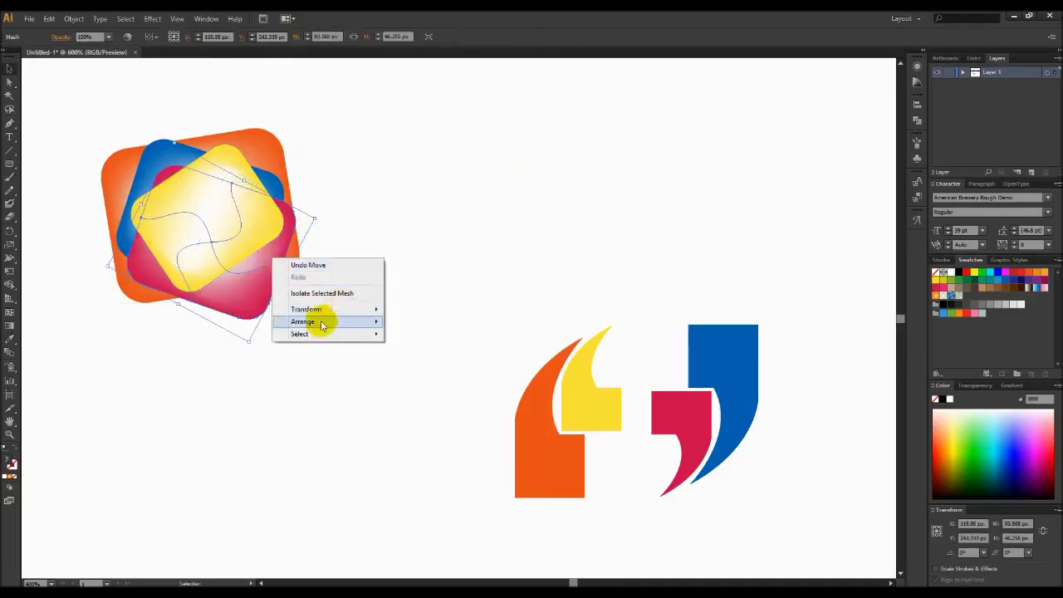
# Step: Bring the pink square to front, rotate it, and centre it inside the yellow square
pyautogui.click(421, 322)
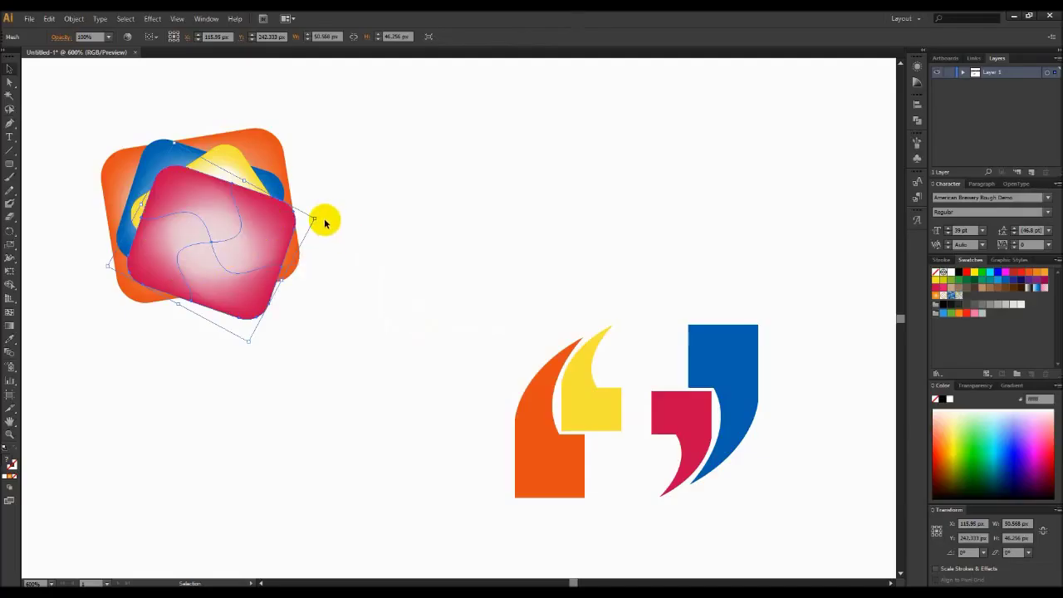
pyautogui.moveTo(318, 217)
pyautogui.mouseDown()
pyautogui.moveTo(256, 128)
pyautogui.moveTo(265, 141)
pyautogui.mouseUp()
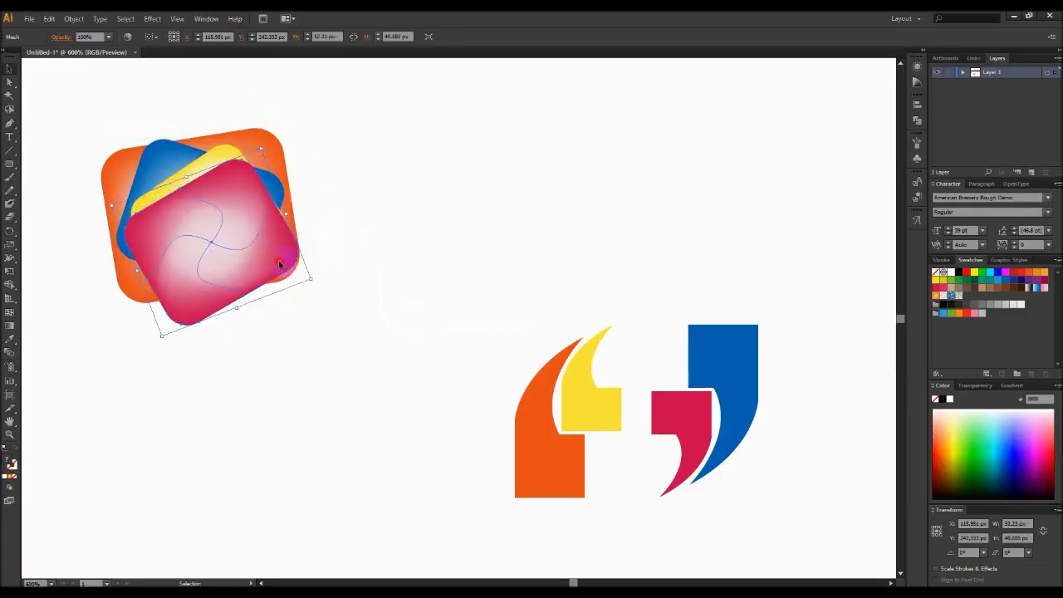
pyautogui.moveTo(280, 264); pyautogui.dragTo(277, 247)
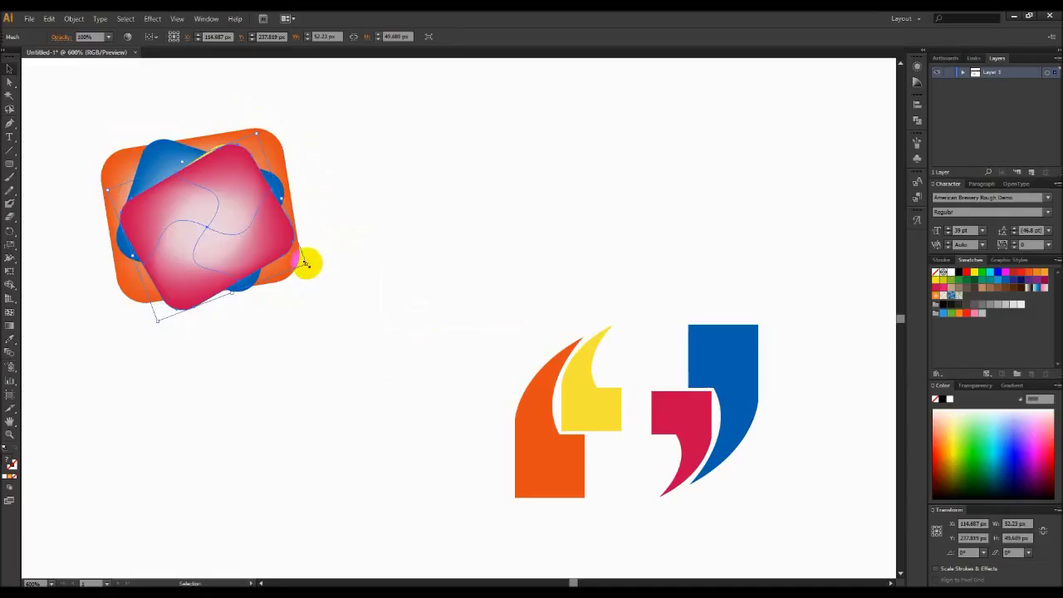
pyautogui.moveTo(306, 264); pyautogui.dragTo(273, 250)
pyautogui.moveTo(202, 214)
pyautogui.mouseDown()
pyautogui.moveTo(257, 227)
pyautogui.moveTo(273, 244)
pyautogui.mouseUp()
pyautogui.click(368, 237)
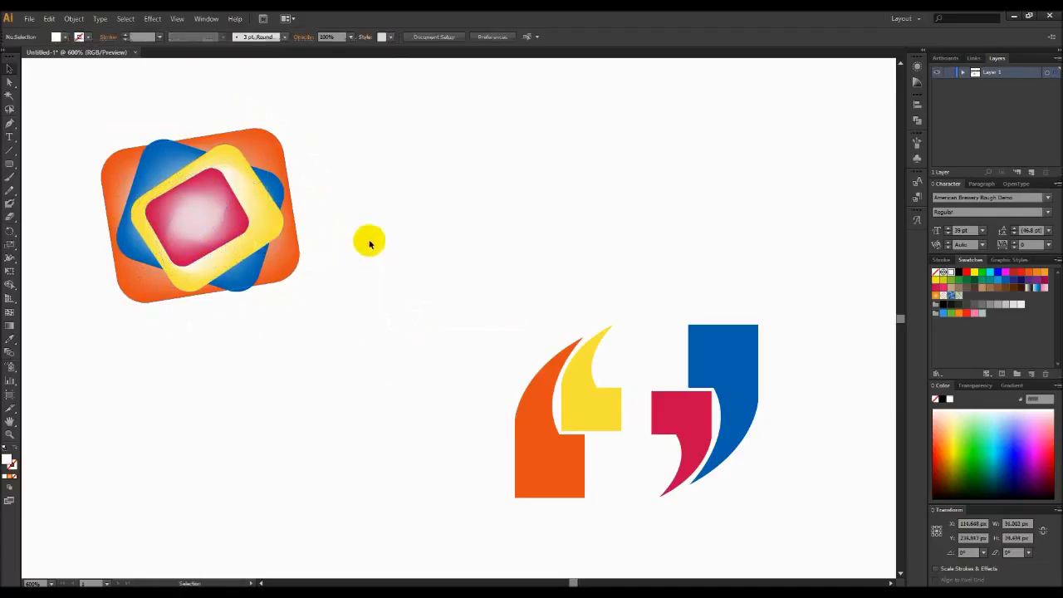
pyautogui.moveTo(233, 221); pyautogui.dragTo(204, 217)
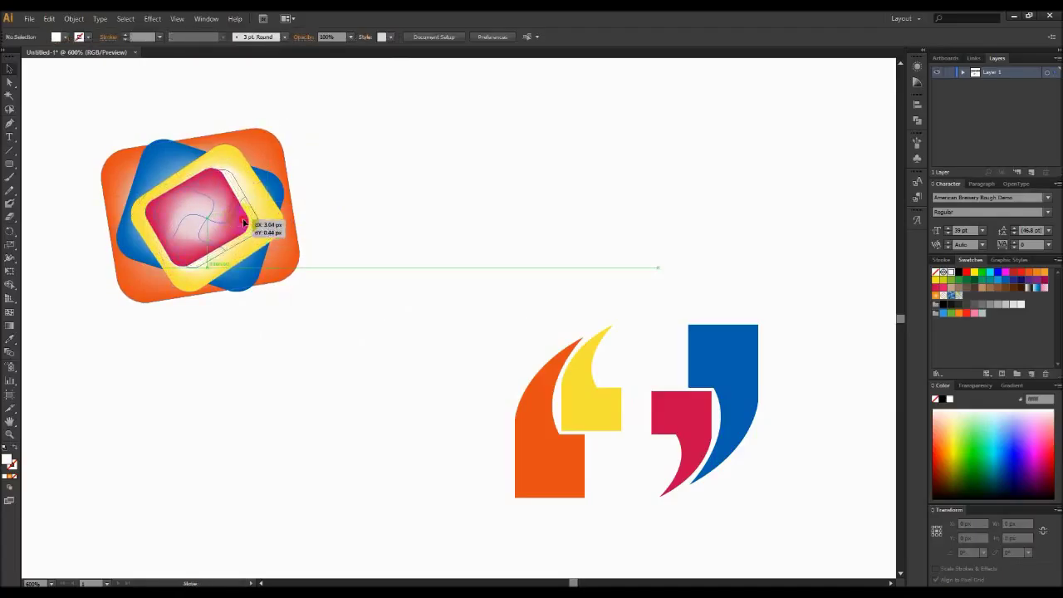
# Step: Marquee-select the whole stack of squares
pyautogui.click(339, 218)
pyautogui.click(298, 232)
pyautogui.moveTo(297, 233); pyautogui.dragTo(411, 323)
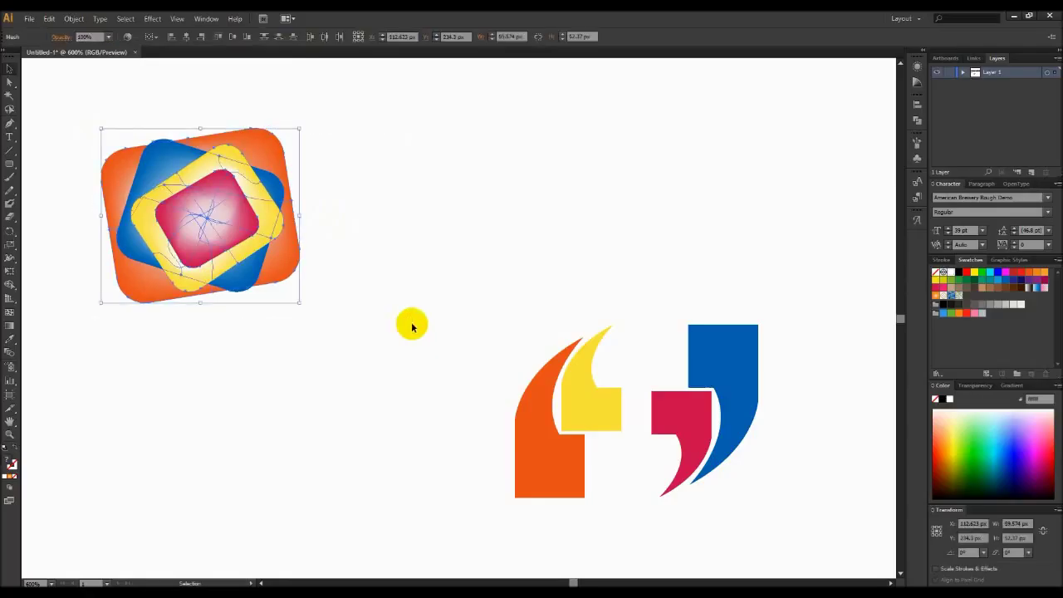
# Step: Align the four squares' centres horizontally and vertically, then enlarge the stack
pyautogui.click(186, 39)
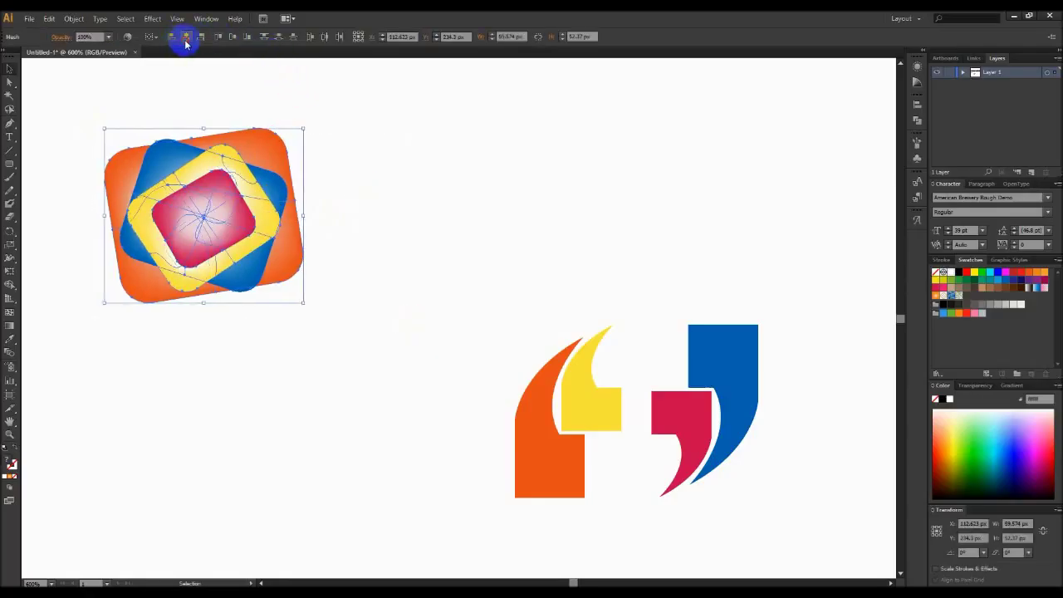
pyautogui.click(232, 37)
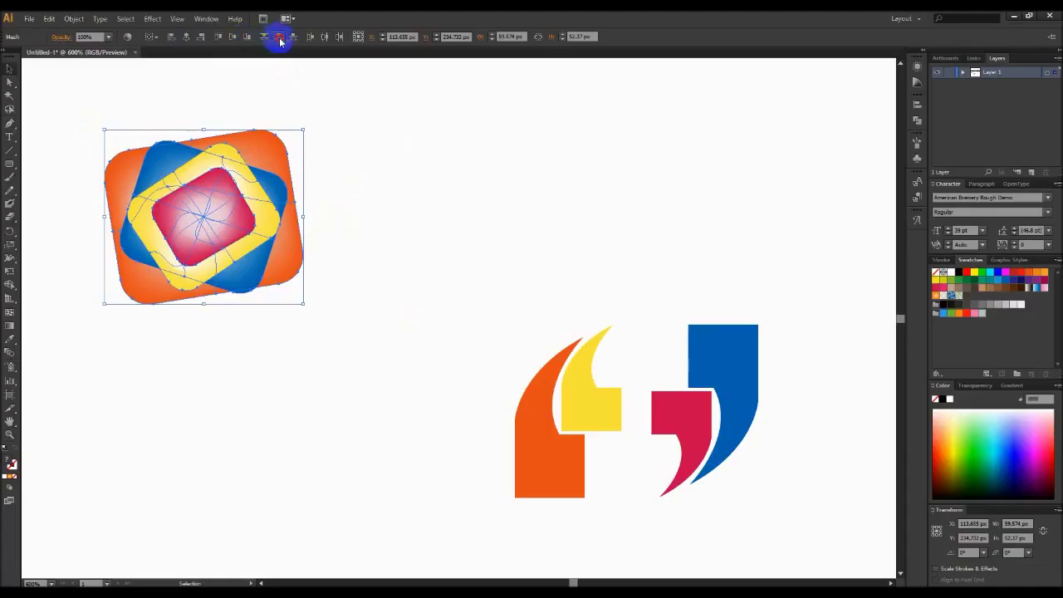
pyautogui.moveTo(106, 116); pyautogui.dragTo(390, 392)
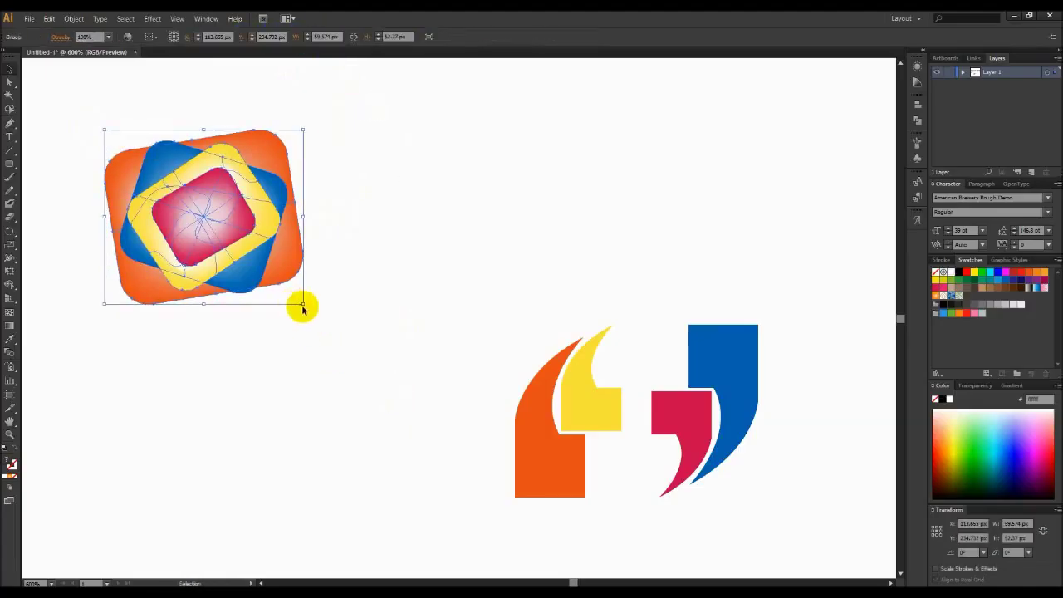
pyautogui.moveTo(304, 303); pyautogui.dragTo(416, 498)
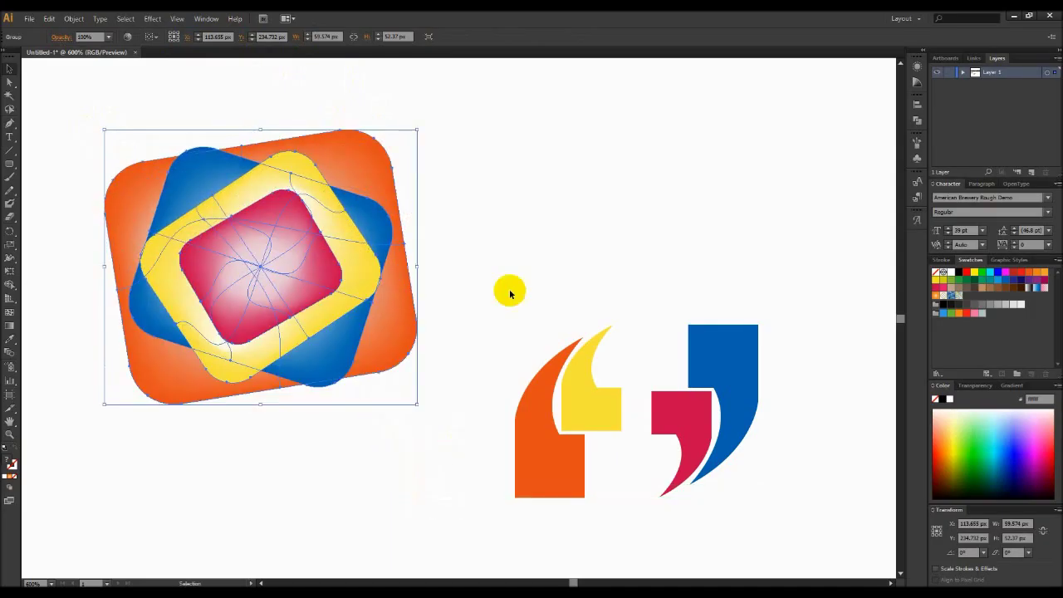
pyautogui.click(510, 245)
# Step: Scale the quotation-mark shapes down slightly
pyautogui.moveTo(501, 296); pyautogui.dragTo(664, 404)
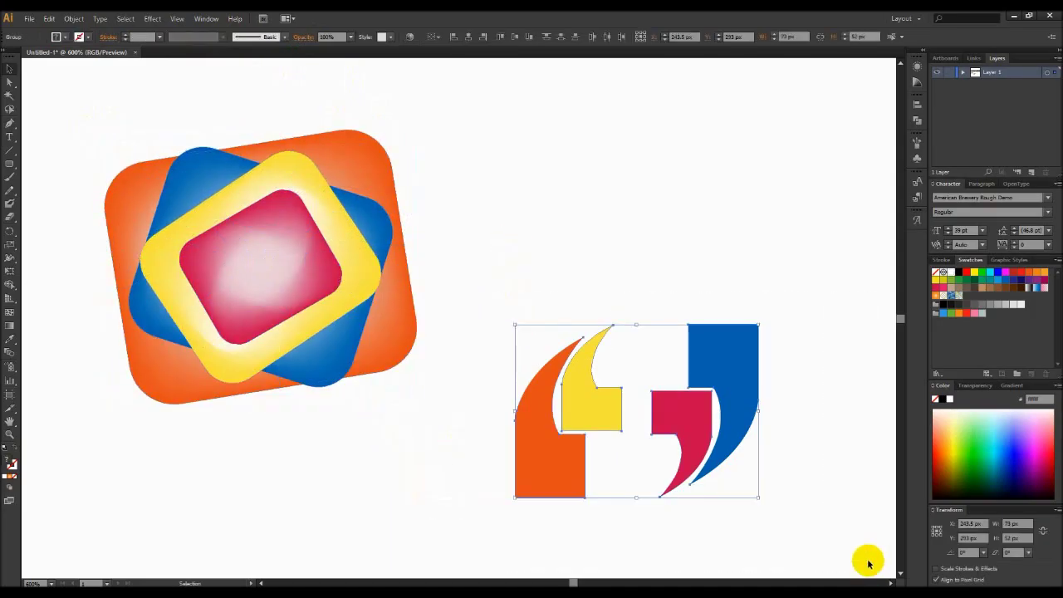
pyautogui.moveTo(757, 497); pyautogui.dragTo(728, 478)
pyautogui.click(771, 444)
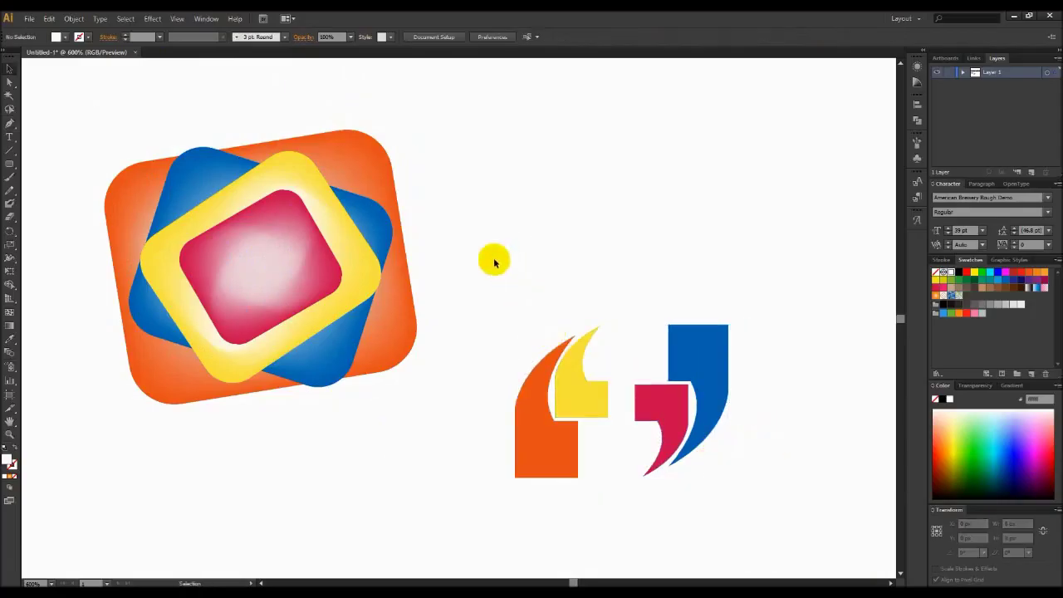
# Step: Colour the quotation marks teal blue using the Eyedropper on the spectrum
pyautogui.moveTo(493, 259); pyautogui.dragTo(791, 507)
pyautogui.press('i')
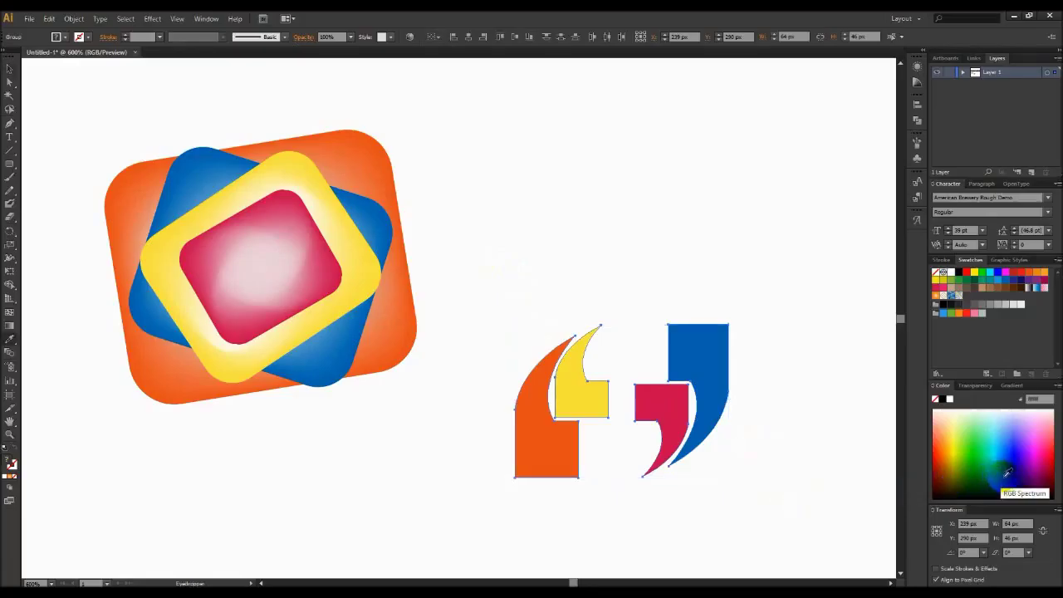
pyautogui.click(995, 453)
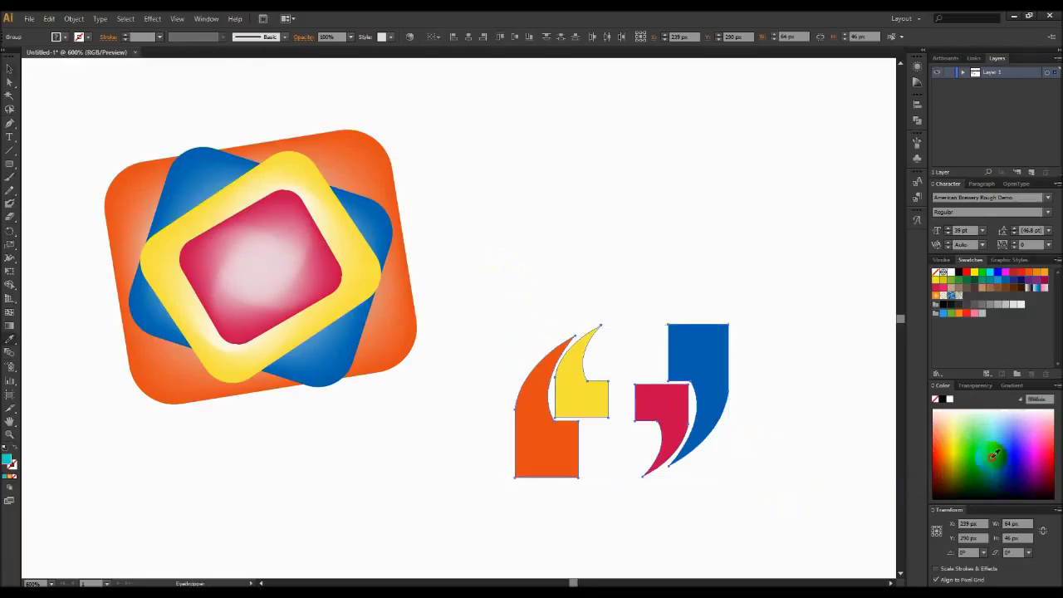
pyautogui.moveTo(1001, 452); pyautogui.dragTo(1000, 467)
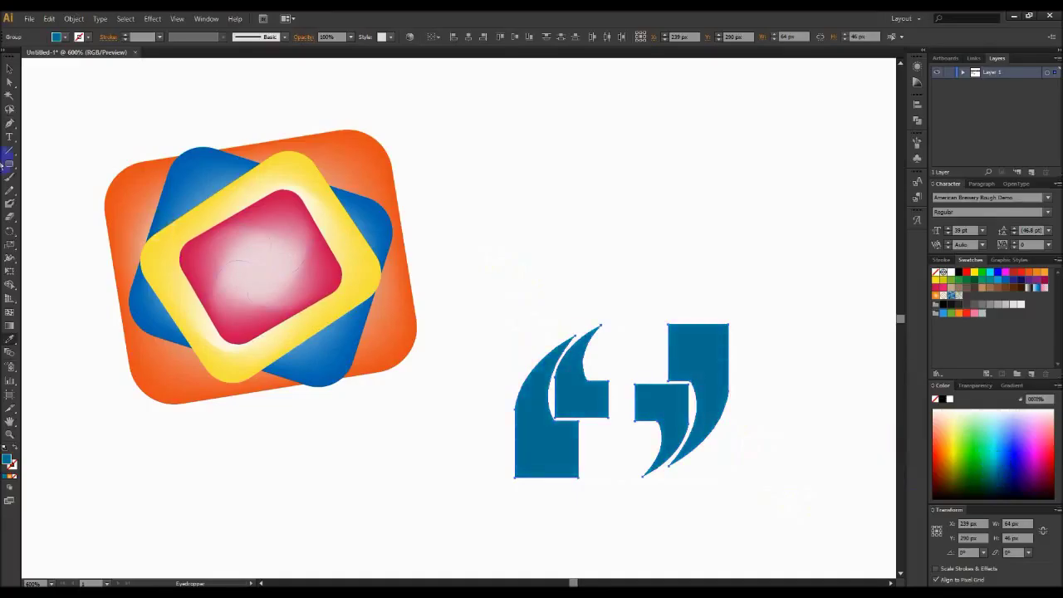
# Step: Move the quotation marks onto the centre of the square stack
pyautogui.click(9, 68)
pyautogui.click(544, 217)
pyautogui.click(679, 435)
pyautogui.moveTo(398, 305); pyautogui.dragTo(814, 532)
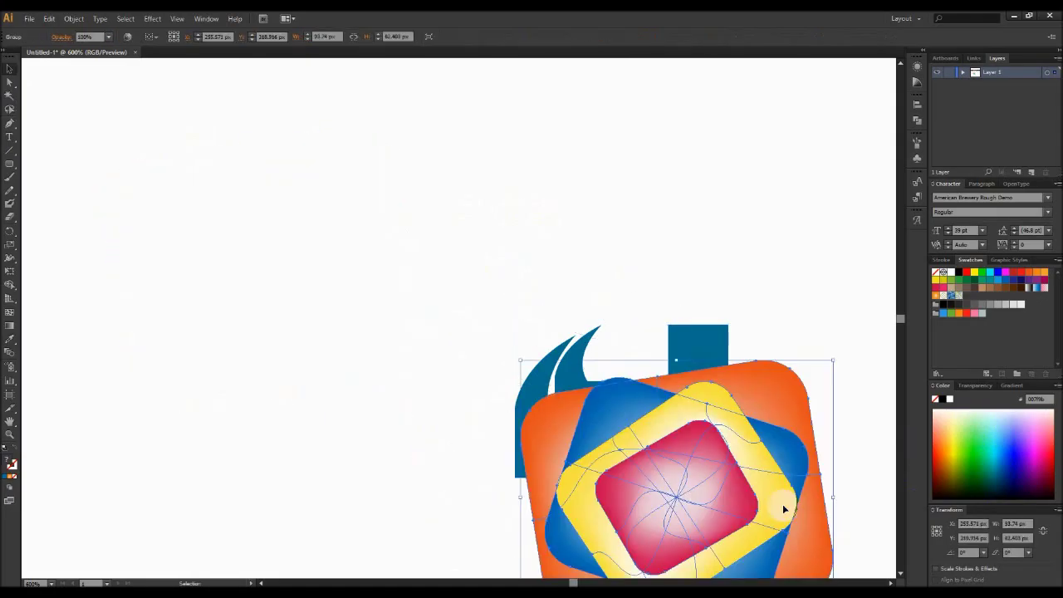
pyautogui.hotkey('ctrl', 'z')
pyautogui.moveTo(534, 289); pyautogui.dragTo(758, 488)
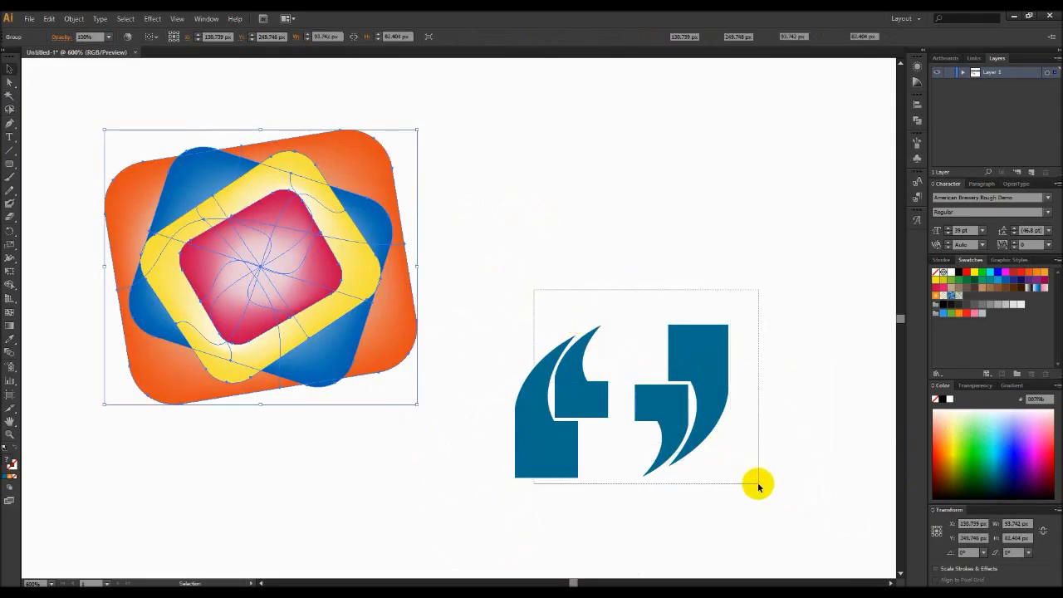
pyautogui.moveTo(713, 393); pyautogui.dragTo(343, 274)
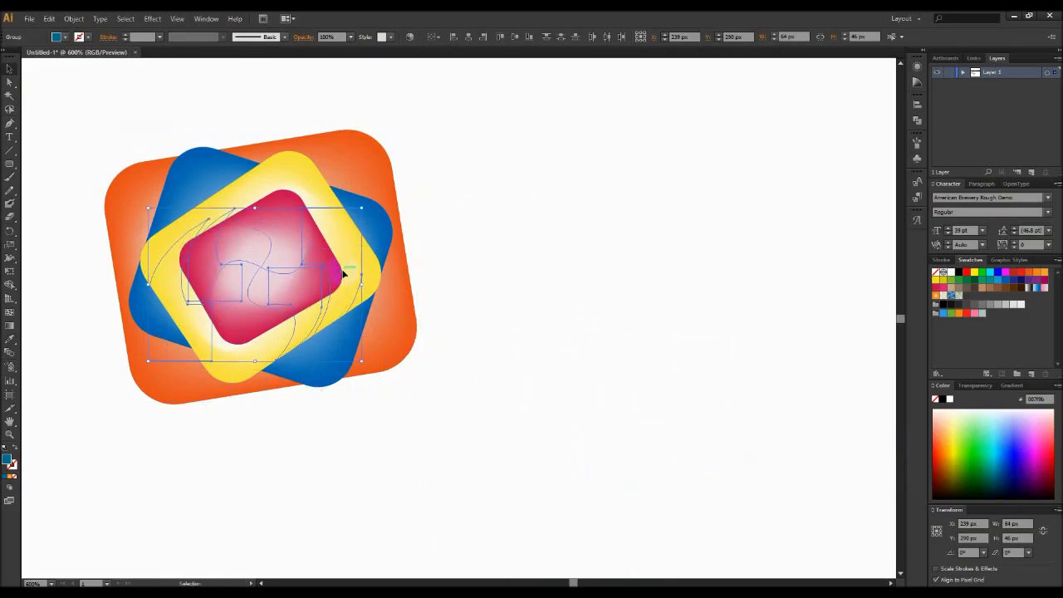
# Step: Bring the quote marks to front and shrink them inside the pink square
pyautogui.rightClick(330, 319)
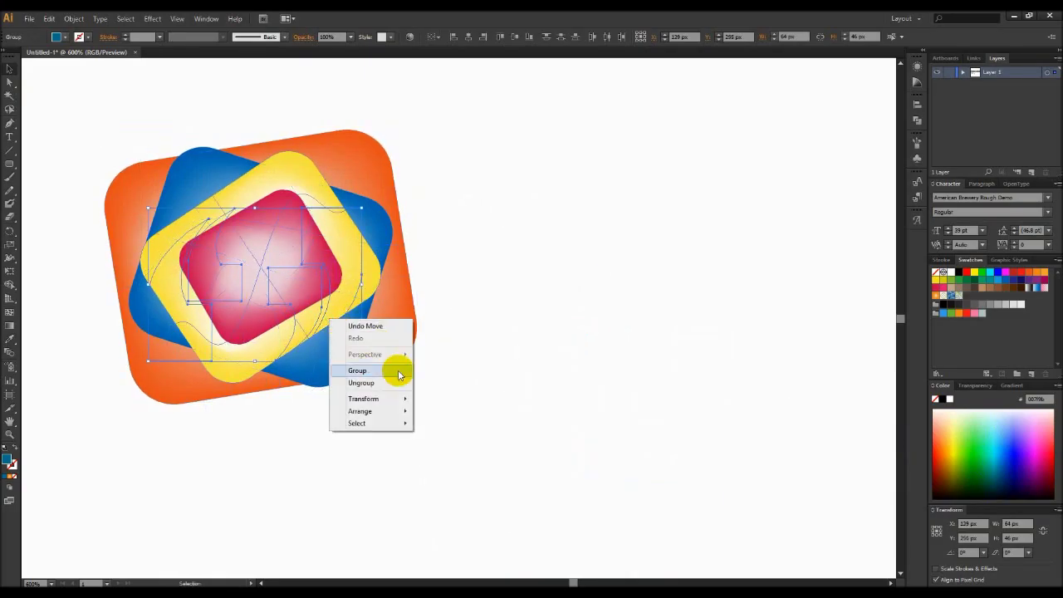
pyautogui.moveTo(360, 411)
pyautogui.click(442, 411)
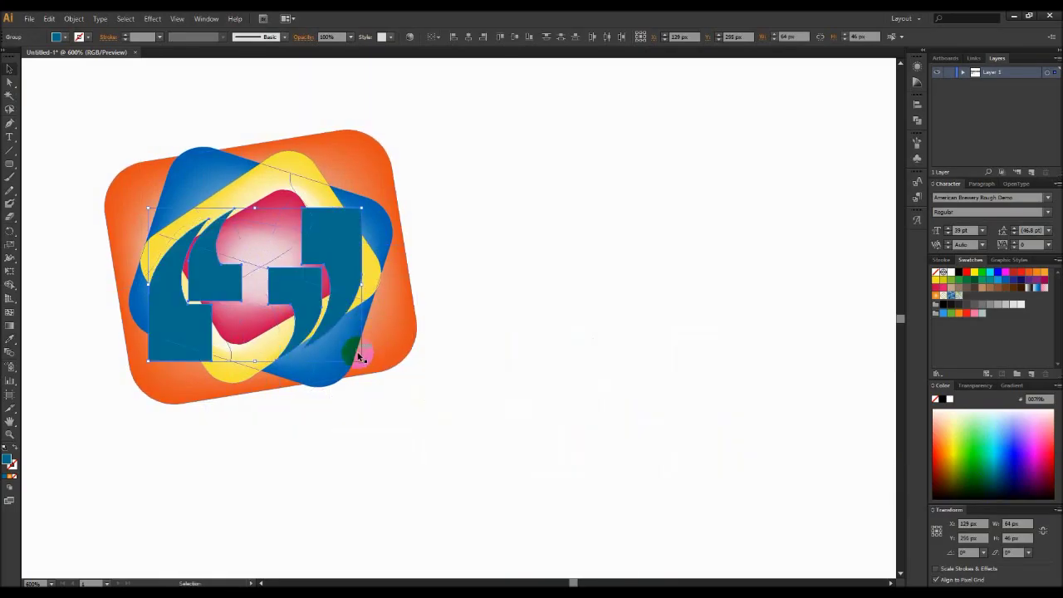
pyautogui.moveTo(362, 361); pyautogui.dragTo(259, 288)
pyautogui.moveTo(222, 234)
pyautogui.mouseDown()
pyautogui.moveTo(297, 267)
pyautogui.moveTo(315, 296)
pyautogui.moveTo(298, 301)
pyautogui.mouseUp()
pyautogui.click(551, 315)
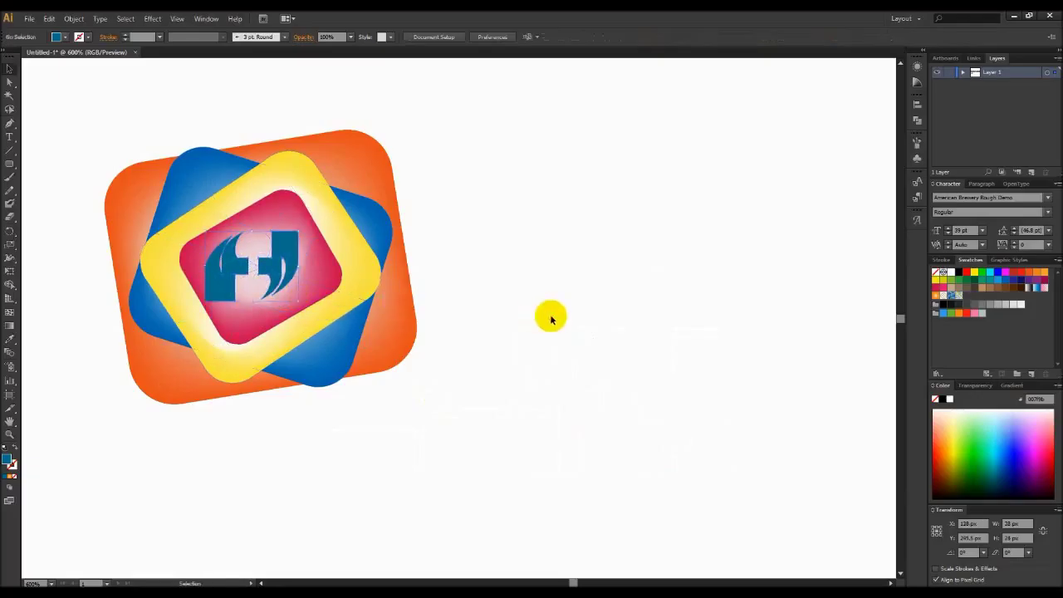
# Step: Ungroup the quote-mark glyph pieces
pyautogui.moveTo(230, 241)
pyautogui.mouseDown()
pyautogui.moveTo(149, 202)
pyautogui.moveTo(232, 266)
pyautogui.mouseUp()
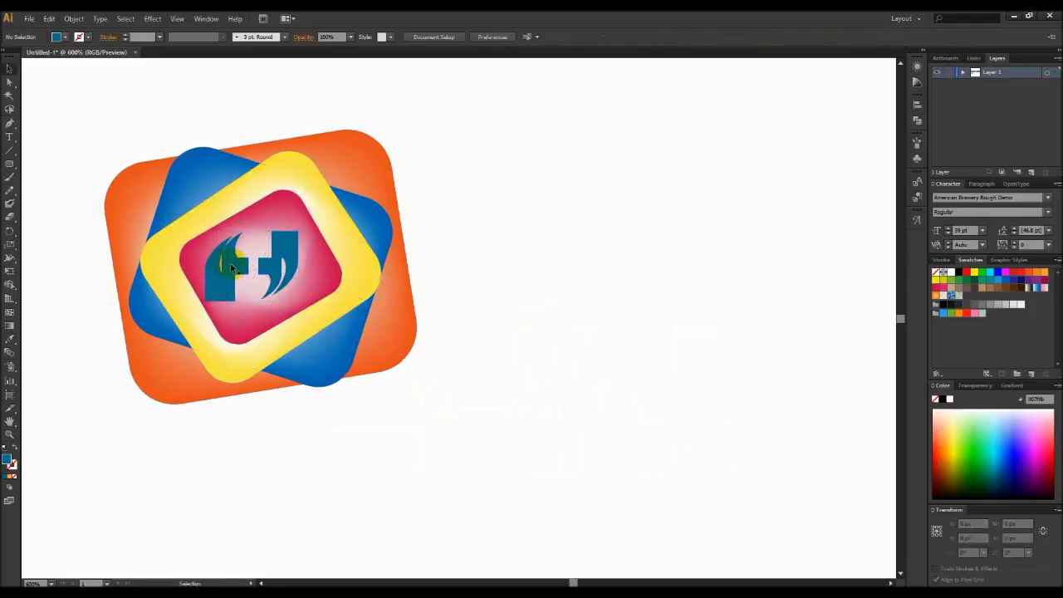
pyautogui.click(233, 267)
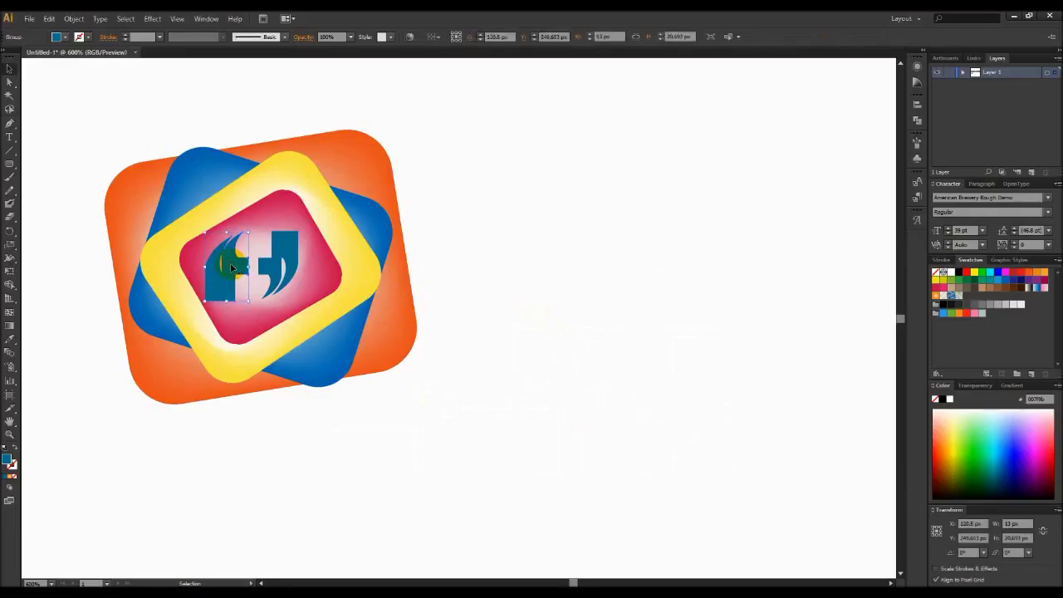
pyautogui.rightClick(232, 267)
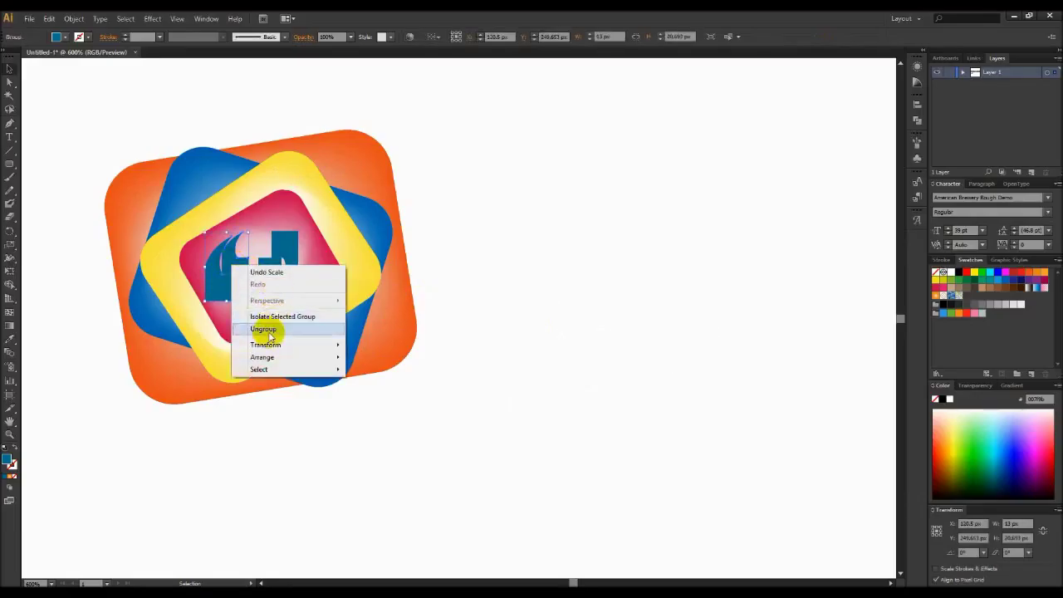
pyautogui.click(266, 332)
pyautogui.click(629, 285)
pyautogui.click(241, 267)
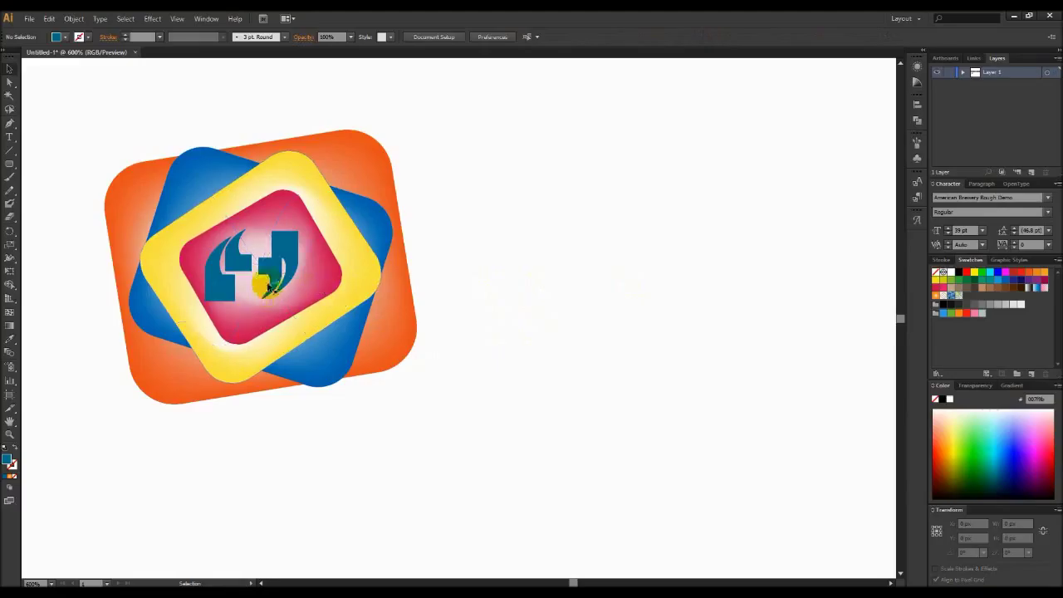
pyautogui.hotkey('ctrl', 'a')
pyautogui.hotkey('ctrl', 'g')
pyautogui.click(646, 287)
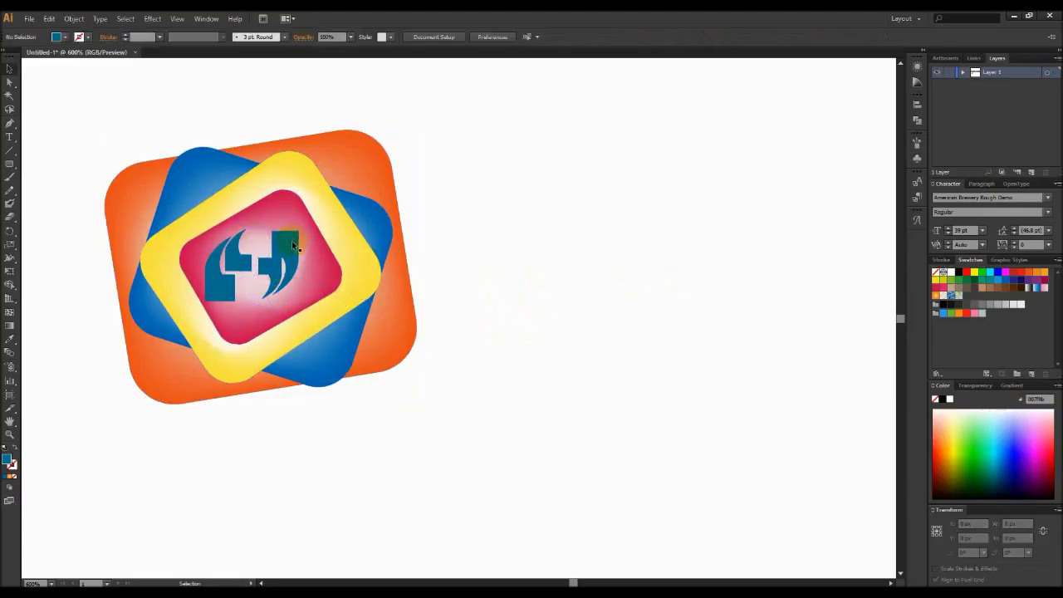
# Step: Fix the stray teal piece and group the right quote mark's pieces
pyautogui.rightClick(292, 241)
pyautogui.click(345, 306)
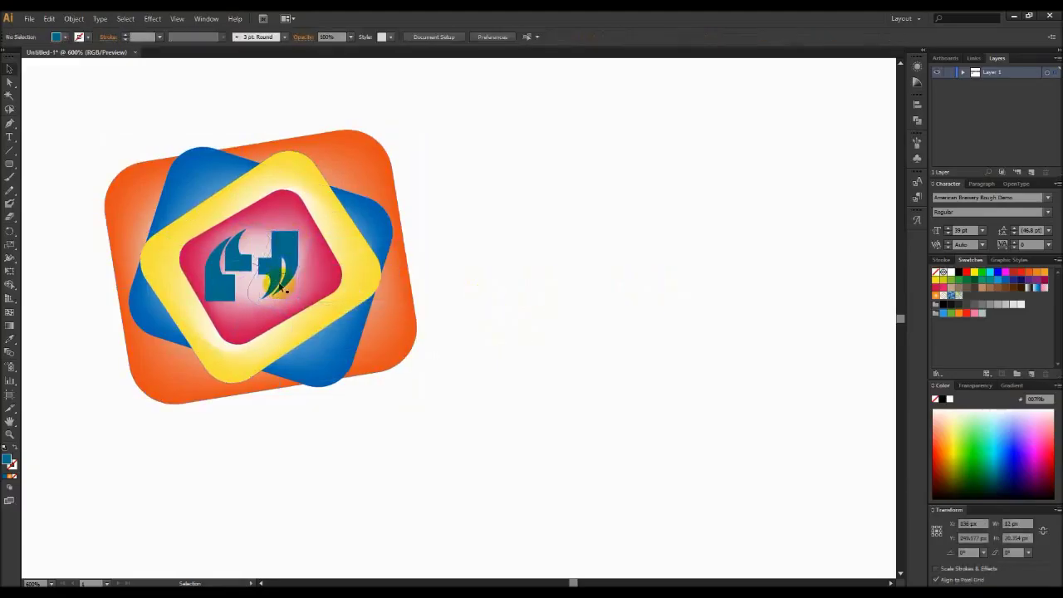
pyautogui.click(274, 280)
pyautogui.moveTo(274, 279); pyautogui.dragTo(267, 280)
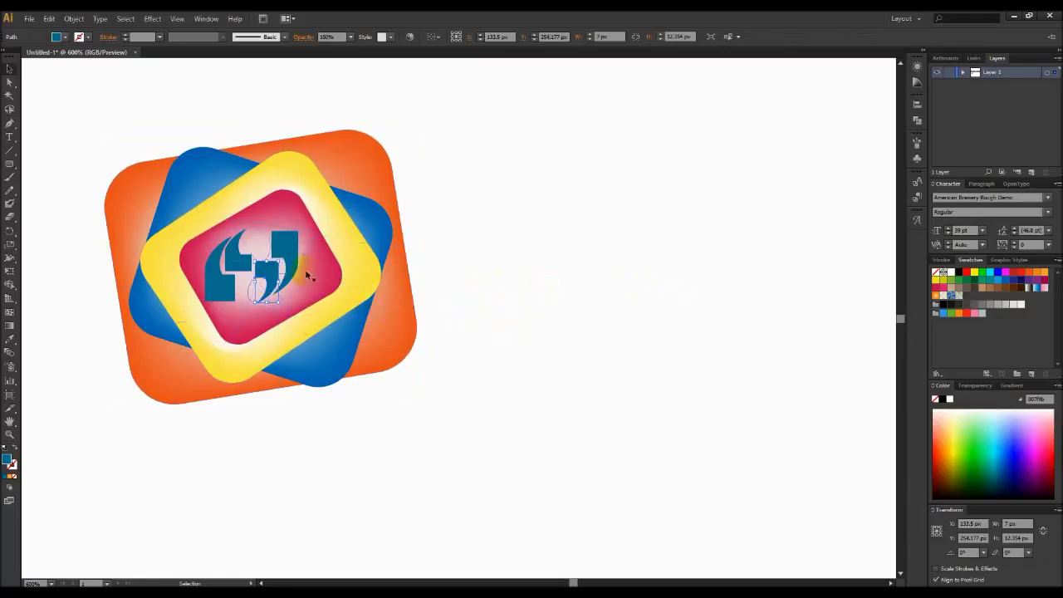
pyautogui.keyDown('shift'); pyautogui.click(295, 247); pyautogui.keyUp('shift')
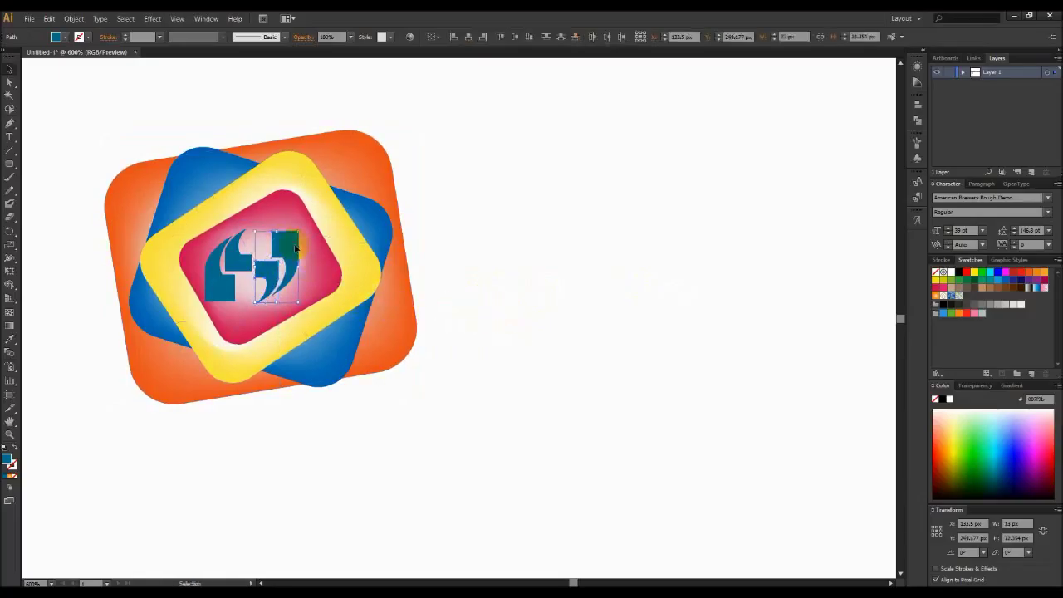
pyautogui.hotkey('ctrl', 'g')
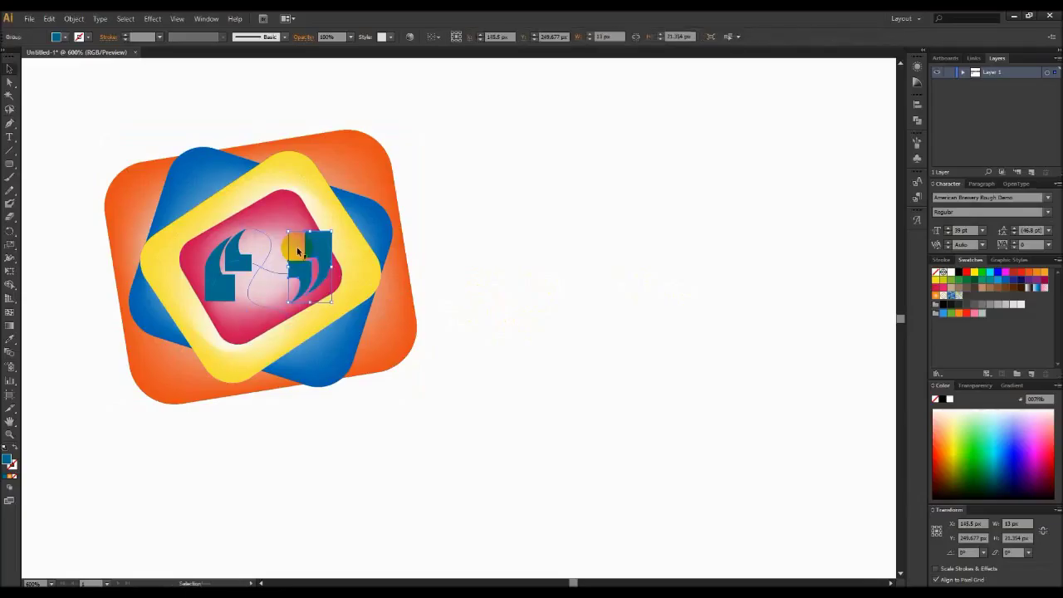
pyautogui.press('Left')
pyautogui.press('Left')
pyautogui.press('Left')
pyautogui.press('Left')
pyautogui.press('Left')
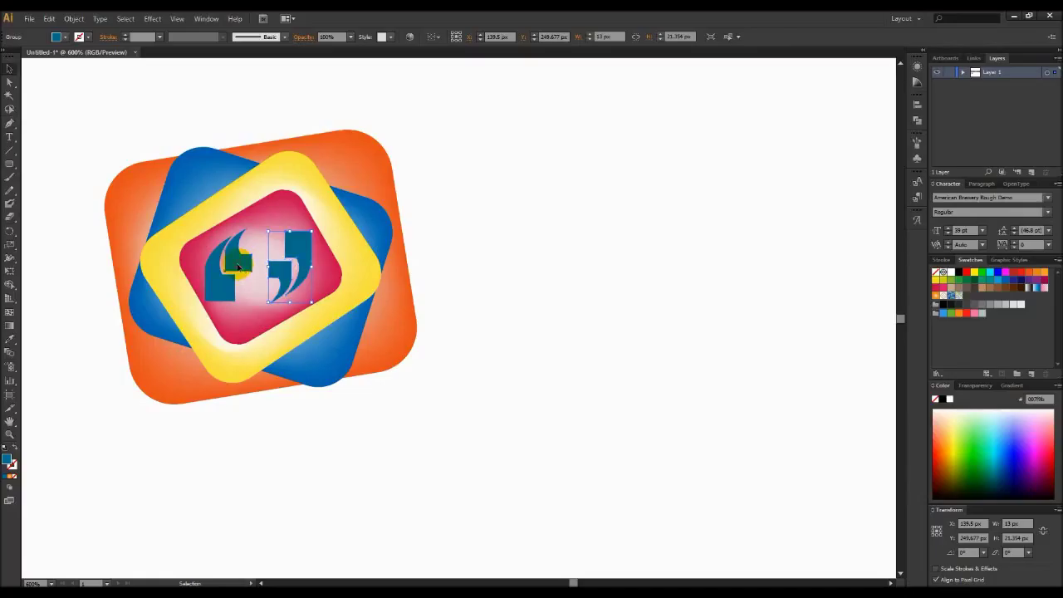
# Step: Group the left quote, vertically center both quotes, then select the whole logo
pyautogui.keyDown('shift'); pyautogui.click(209, 289); pyautogui.keyUp('shift')
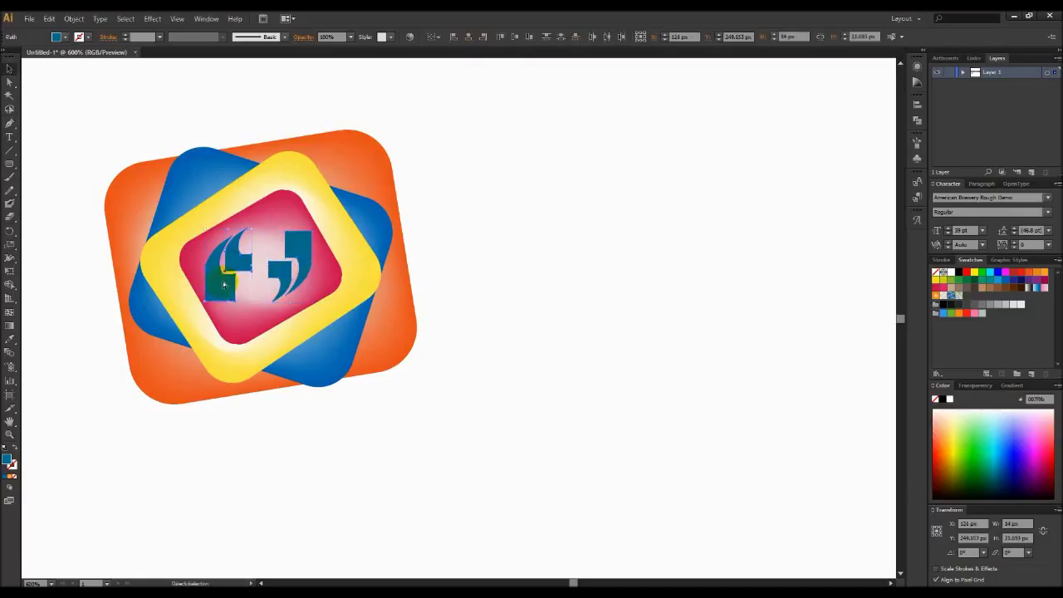
pyautogui.hotkey('ctrl', 'g')
pyautogui.press('v')
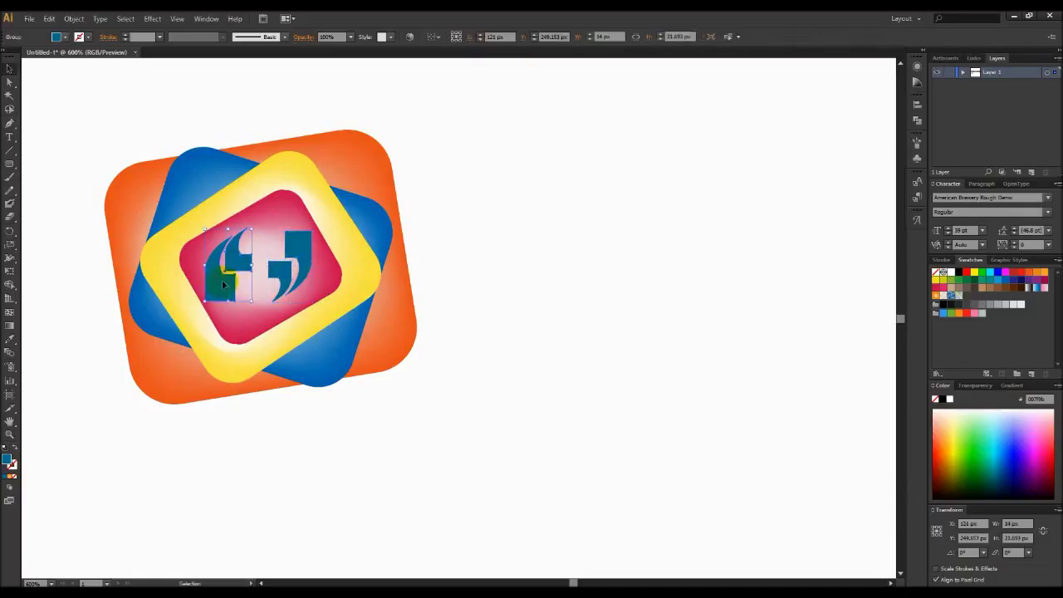
pyautogui.keyDown('shift'); pyautogui.click(292, 252); pyautogui.keyUp('shift')
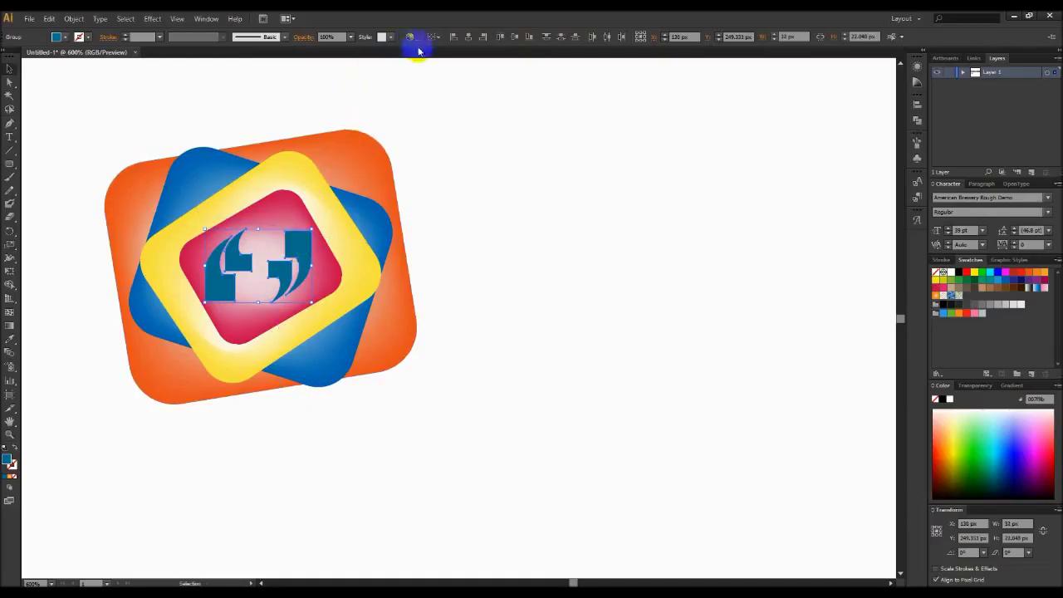
pyautogui.click(515, 36)
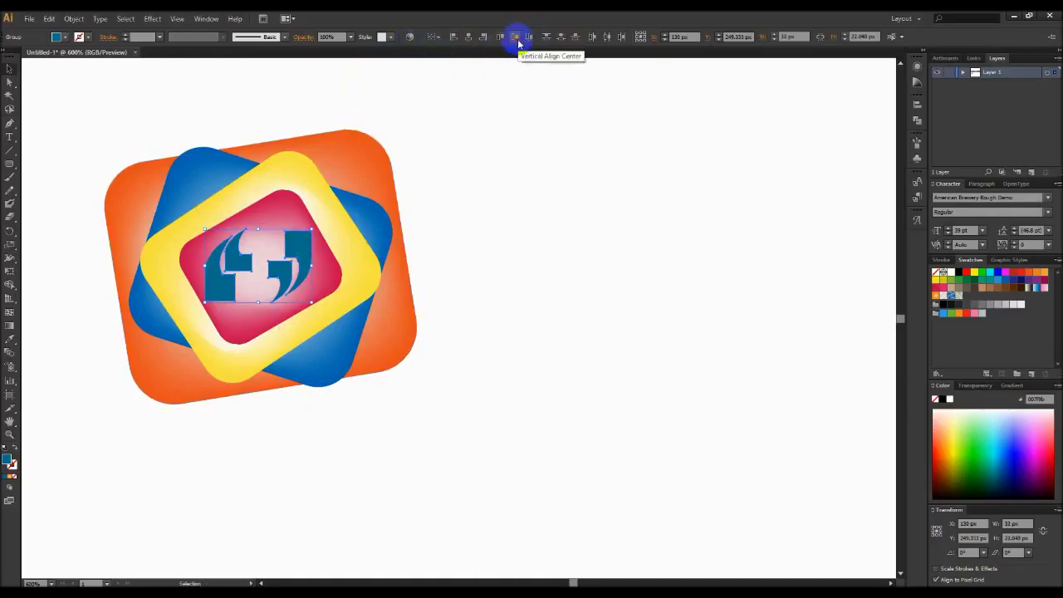
pyautogui.click(552, 231)
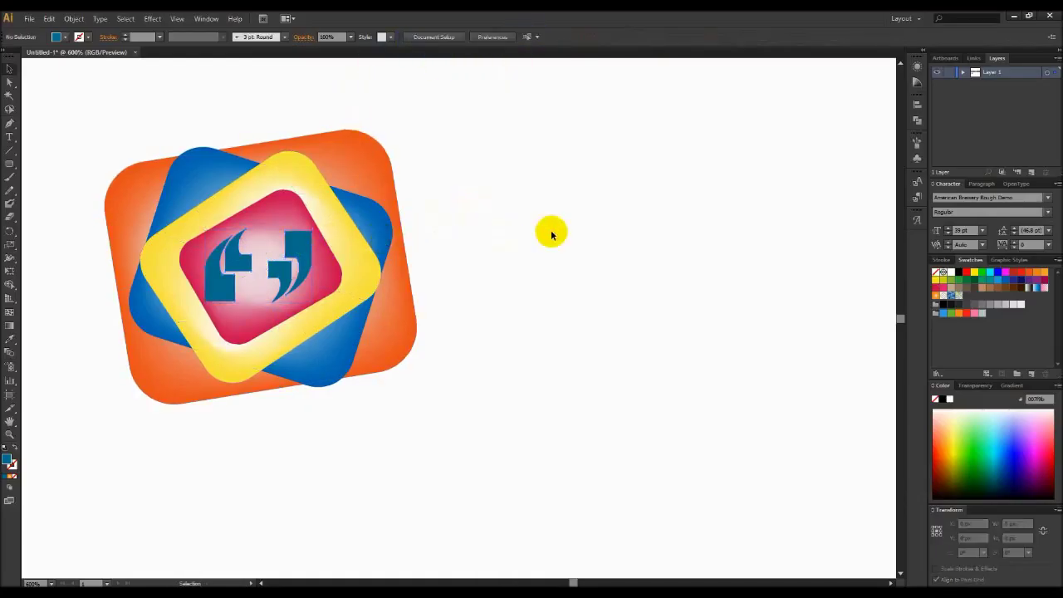
pyautogui.moveTo(81, 126); pyautogui.dragTo(430, 420)
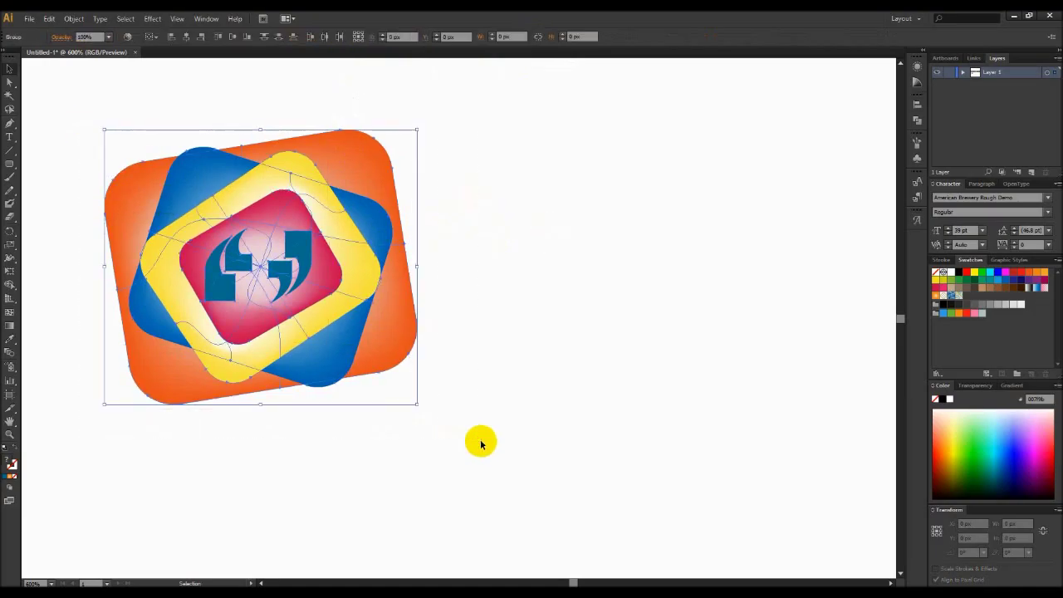
# Step: Ungroup the logo and select both quote marks
pyautogui.click(475, 356)
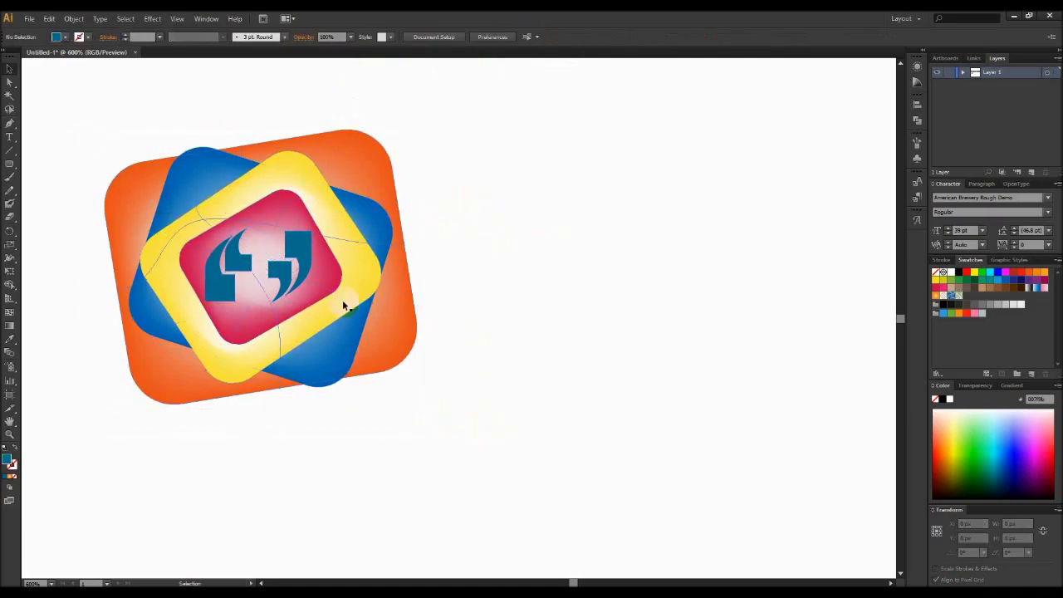
pyautogui.click(286, 283)
pyautogui.rightClick(286, 283)
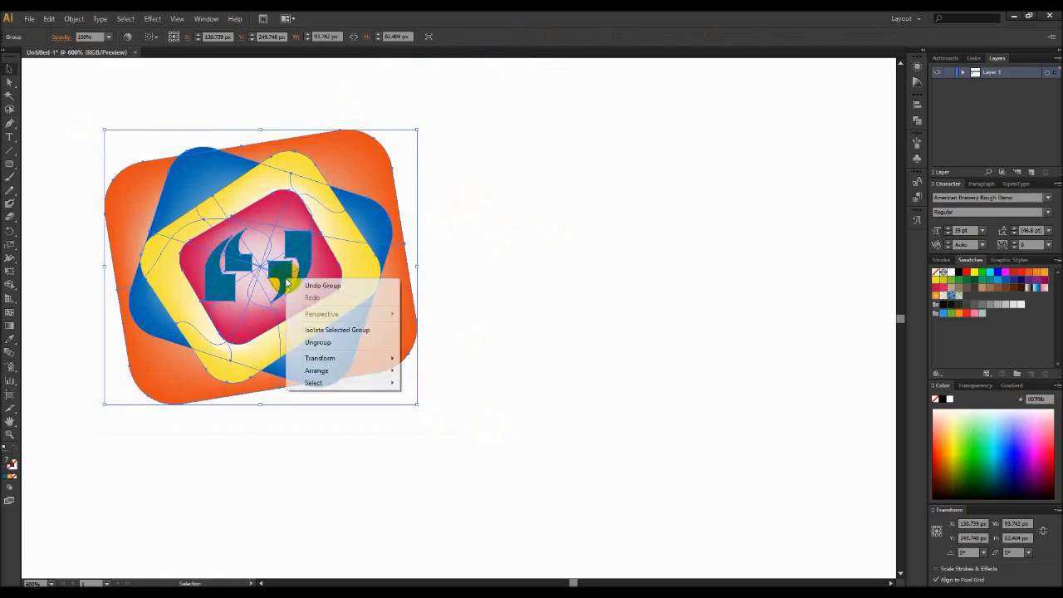
pyautogui.click(344, 344)
pyautogui.click(526, 266)
pyautogui.click(283, 241)
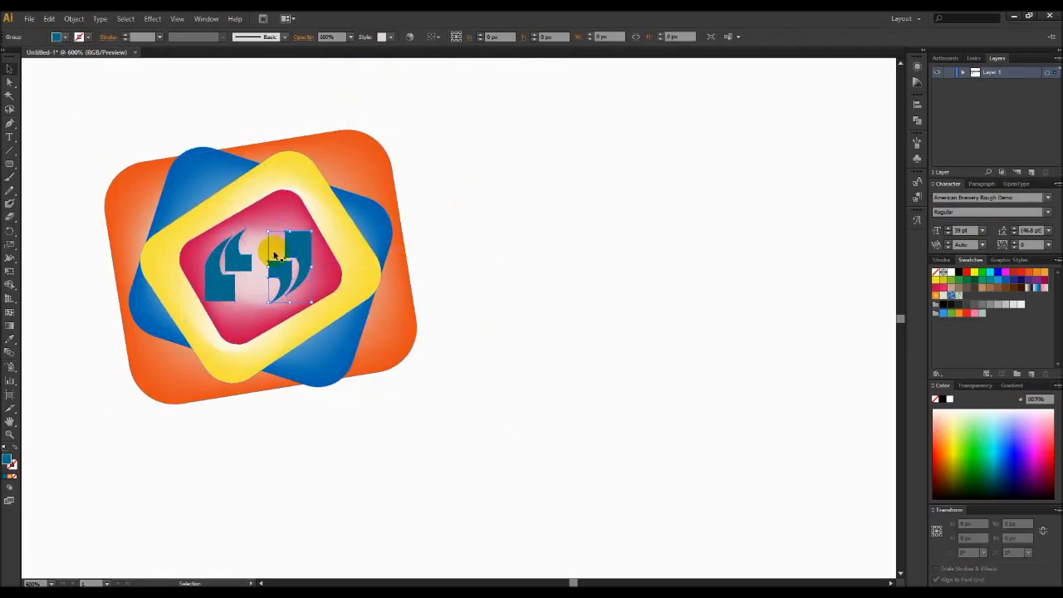
pyautogui.keyDown('shift'); pyautogui.click(230, 255); pyautogui.keyUp('shift')
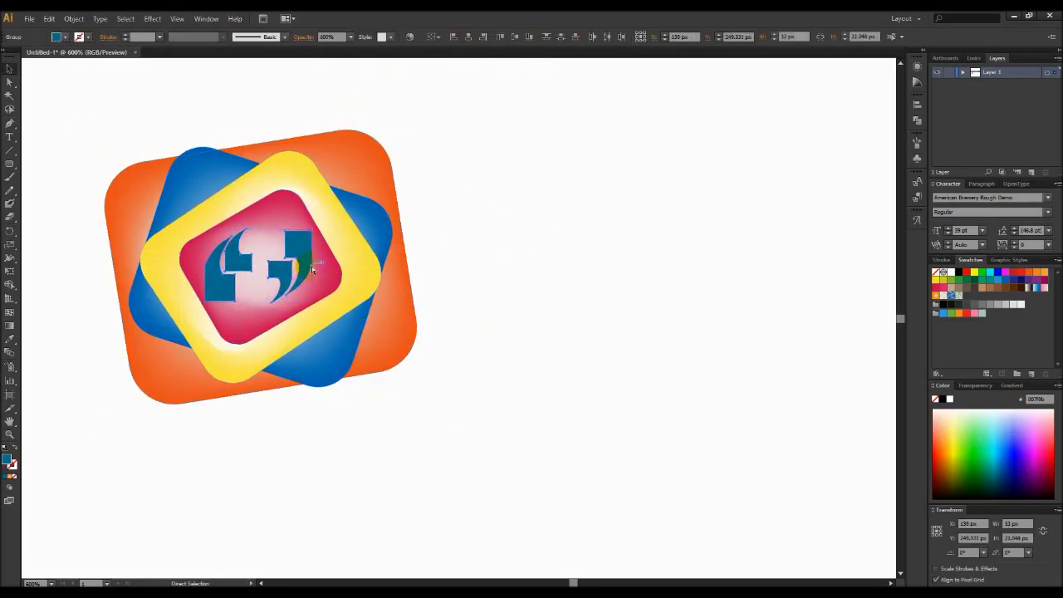
pyautogui.click(609, 255)
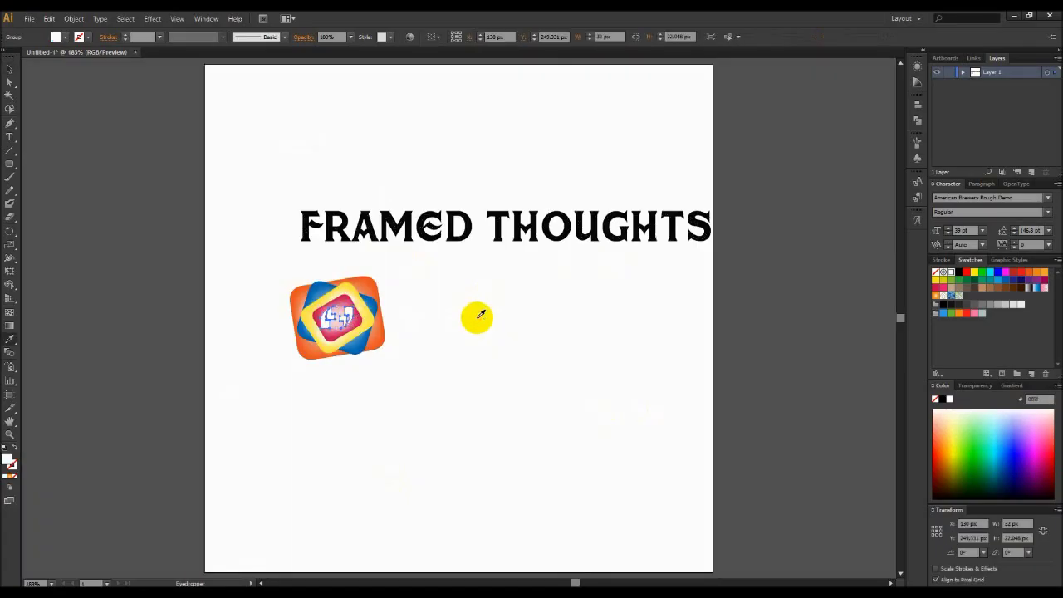
# Step: Apply Effect > Stylize > Drop Shadow to the quote marks
pyautogui.click(342, 317)
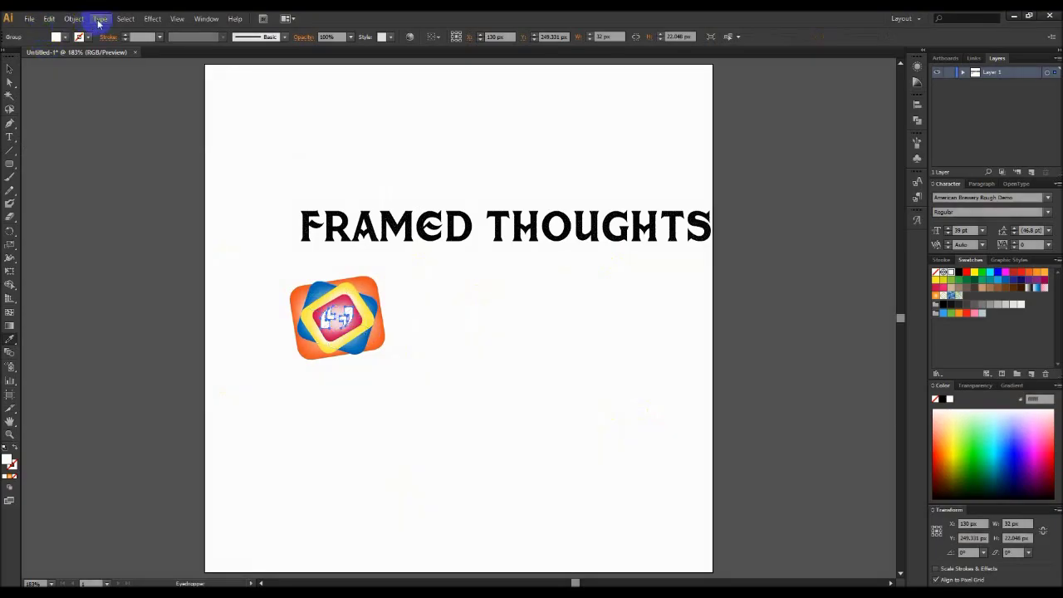
pyautogui.click(154, 19)
pyautogui.moveTo(168, 145)
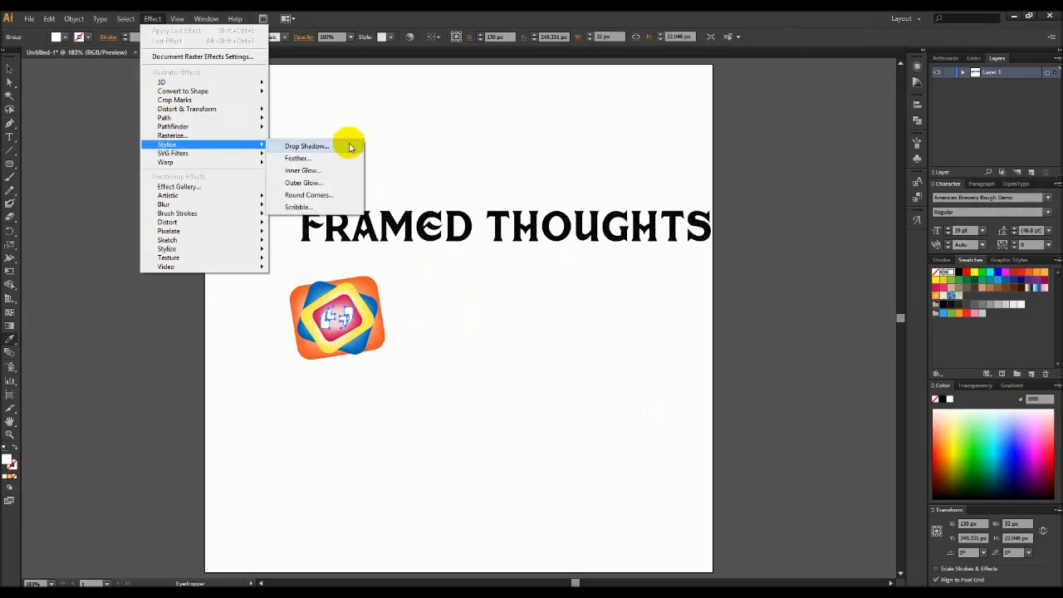
pyautogui.click(319, 150)
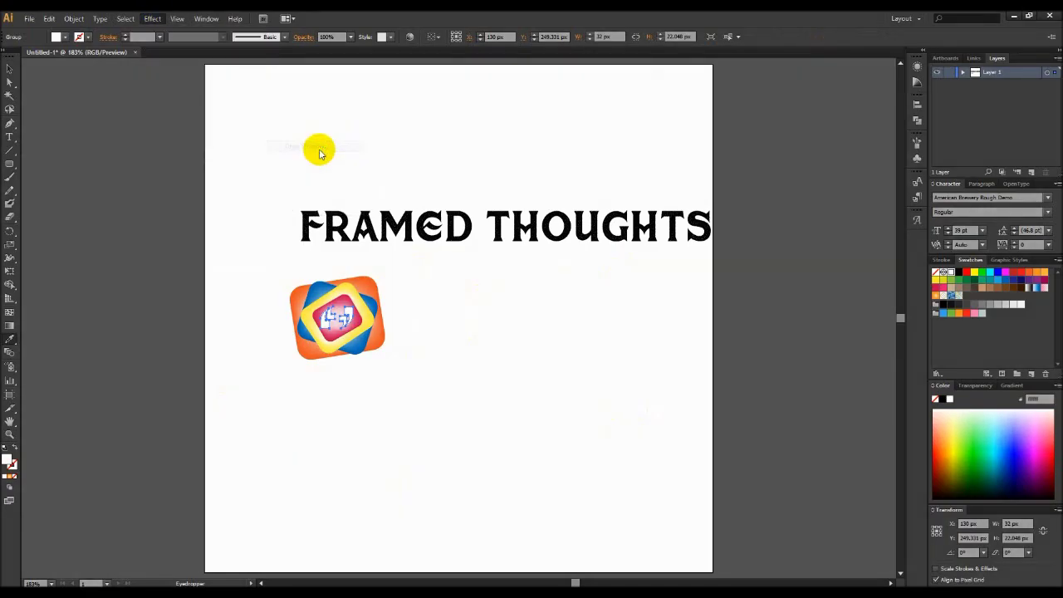
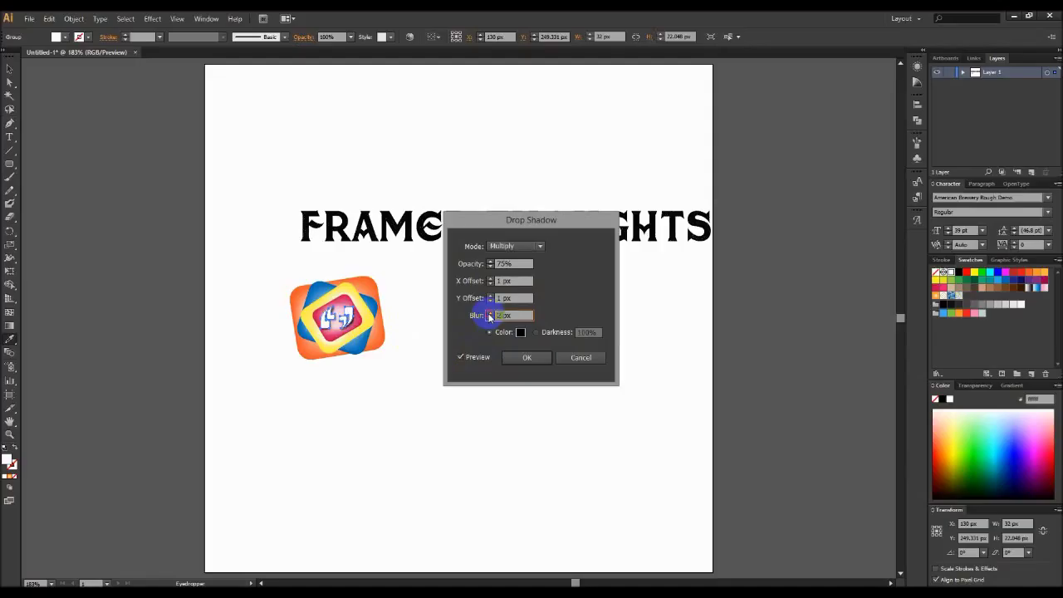
# Step: Apply a Multiply drop shadow with 75% opacity and 1 px offsets
pyautogui.click(523, 357)
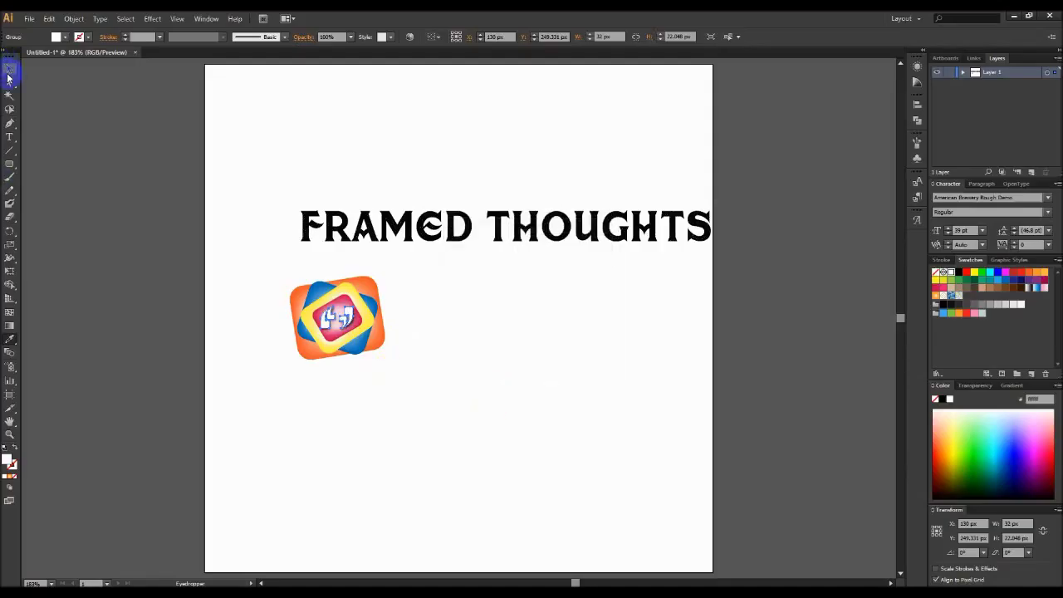
# Step: Enlarge the logo, move it toward the left edge, and drop the FRAMED THOUGHTS text beside it
pyautogui.moveTo(275, 281); pyautogui.dragTo(474, 377)
pyautogui.press('v')
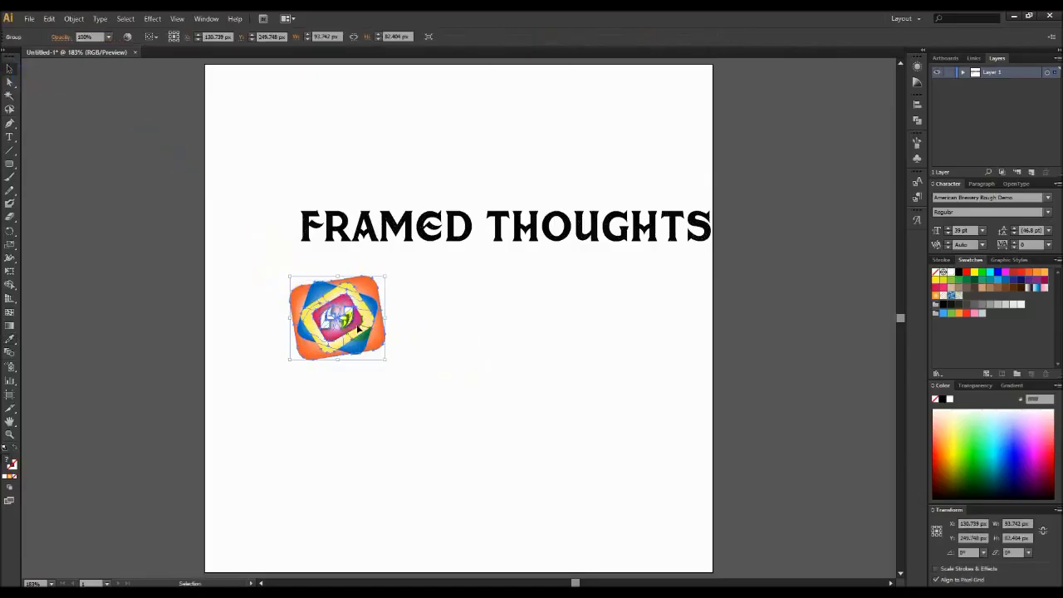
pyautogui.moveTo(384, 362); pyautogui.dragTo(440, 409)
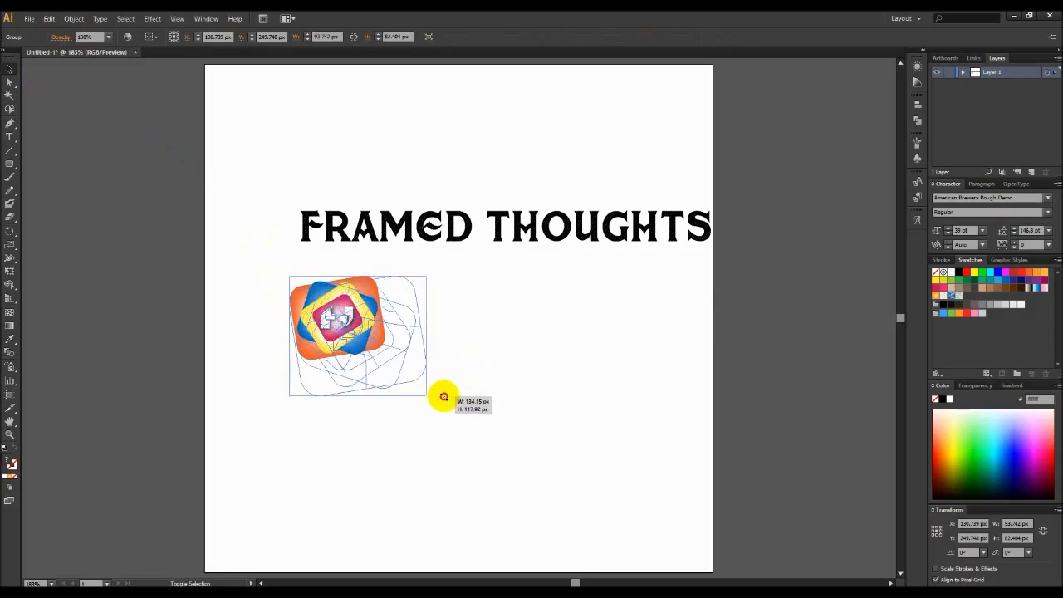
pyautogui.click(499, 373)
pyautogui.click(365, 345)
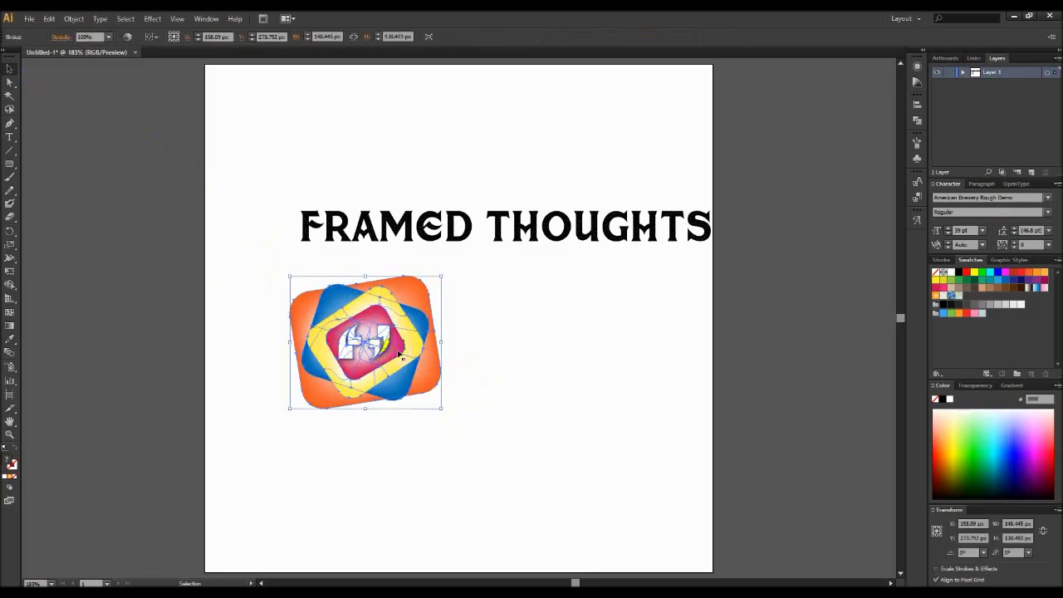
pyautogui.click(515, 352)
pyautogui.moveTo(419, 358); pyautogui.dragTo(344, 343)
pyautogui.moveTo(415, 233)
pyautogui.mouseDown()
pyautogui.moveTo(456, 320)
pyautogui.moveTo(485, 324)
pyautogui.mouseUp()
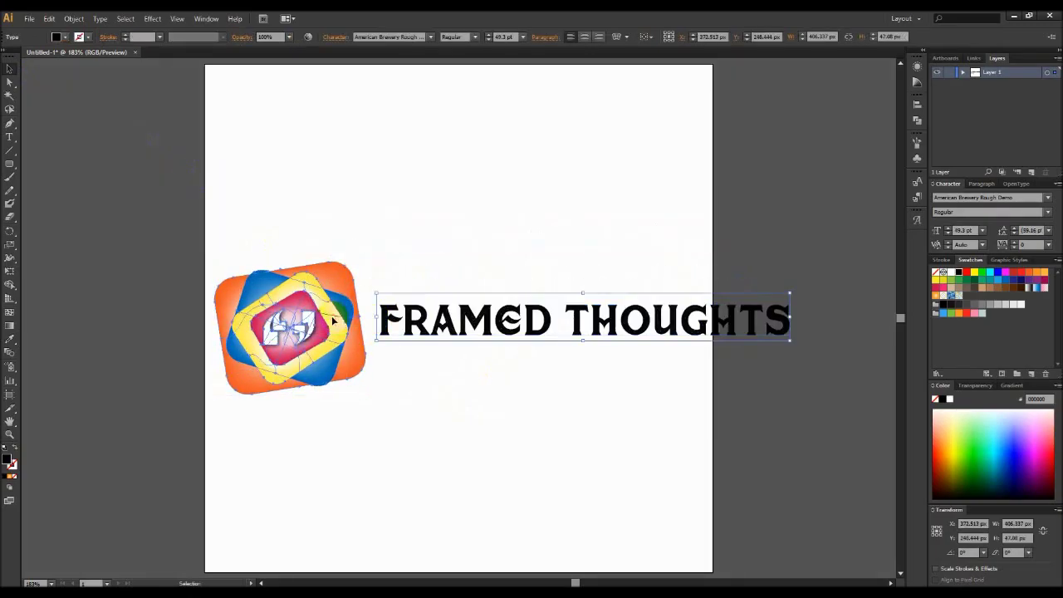
# Step: Tilt the logo, nudge it up and shrink it, then move the title up beside it
pyautogui.click(366, 386)
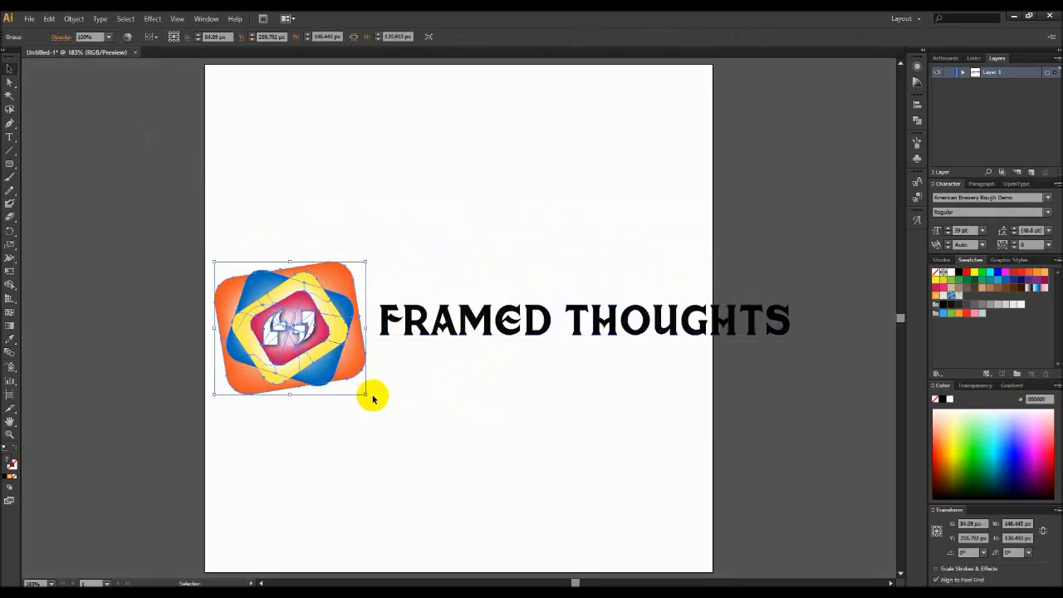
pyautogui.moveTo(367, 395); pyautogui.dragTo(386, 375)
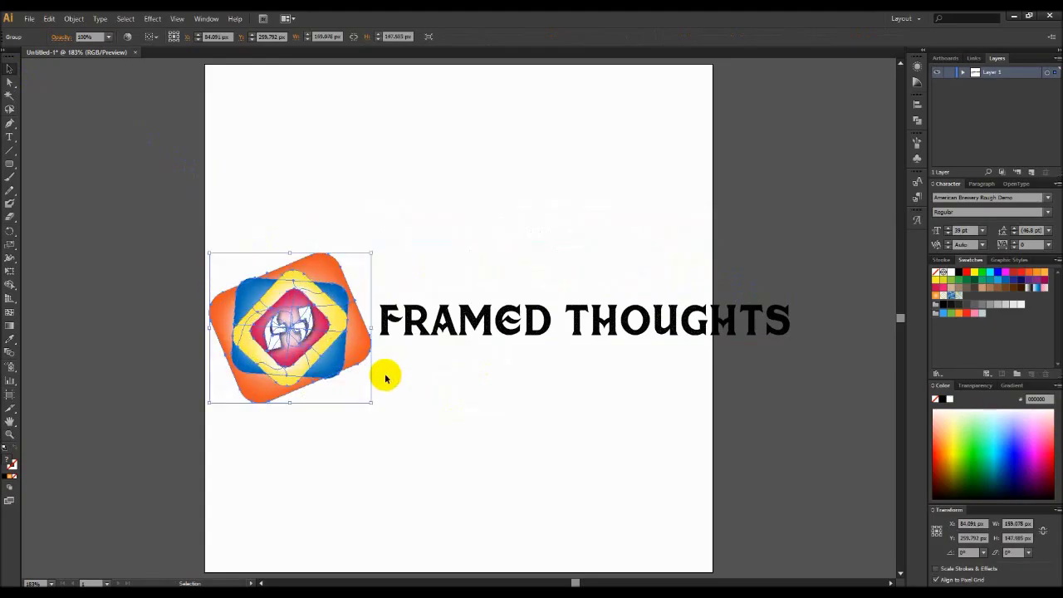
pyautogui.click(390, 384)
pyautogui.moveTo(314, 359); pyautogui.dragTo(339, 339)
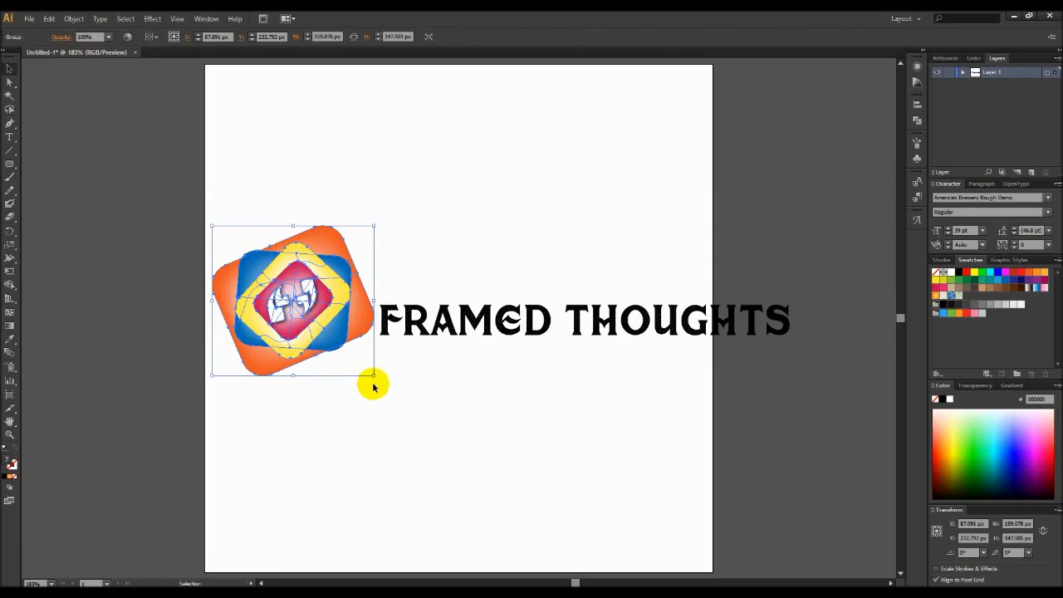
pyautogui.moveTo(373, 375); pyautogui.dragTo(337, 341)
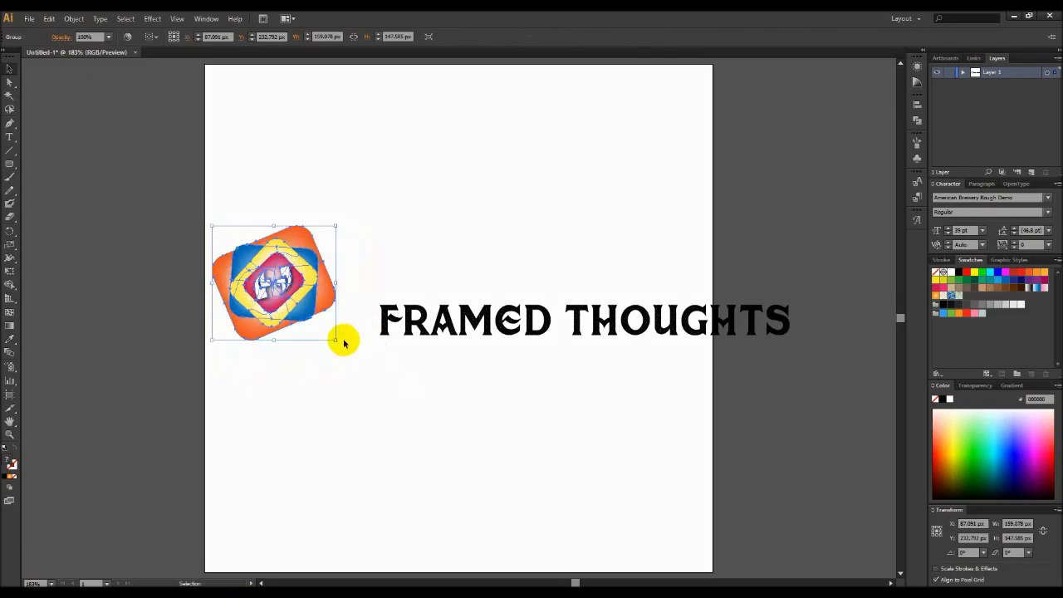
pyautogui.click(366, 333)
pyautogui.moveTo(424, 326); pyautogui.dragTo(389, 276)
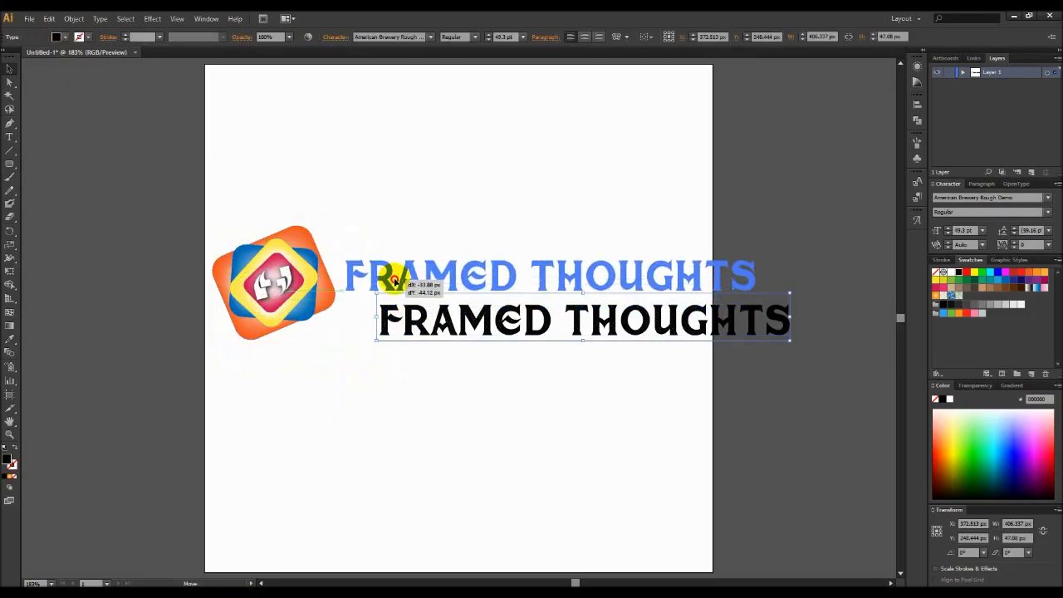
# Step: Tuck the title against the logo, shift the logo left, and rescale the text to about 43.32 pt
pyautogui.moveTo(389, 276); pyautogui.dragTo(389, 276)
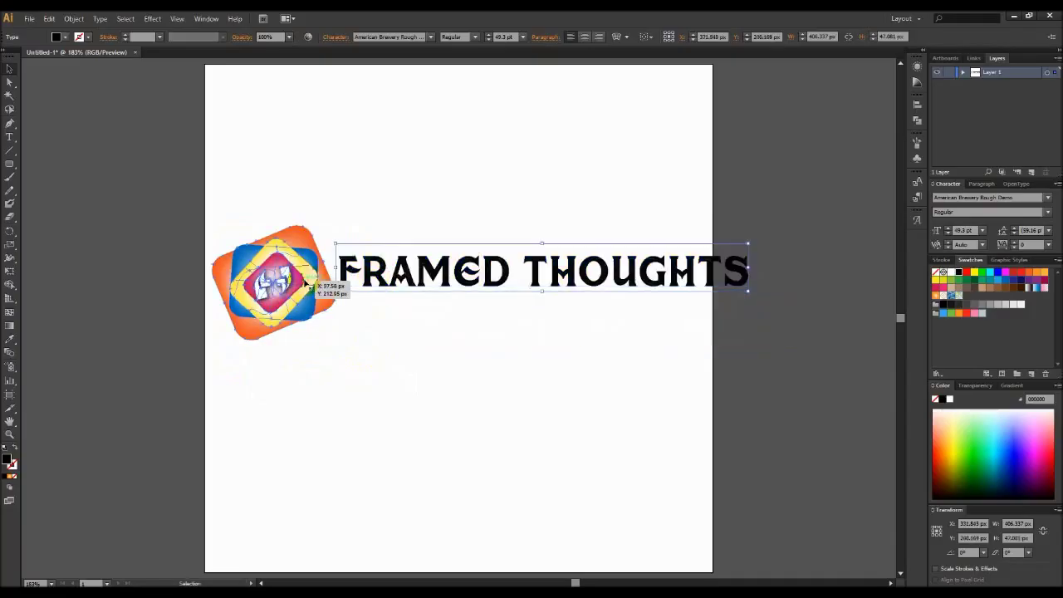
pyautogui.click(309, 285)
pyautogui.moveTo(308, 285); pyautogui.dragTo(305, 284)
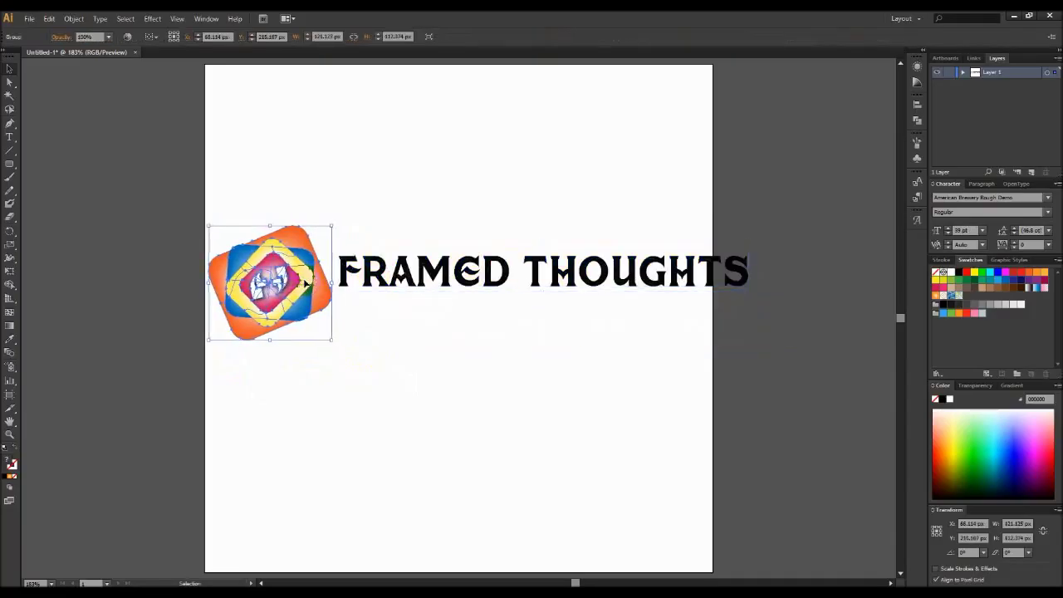
pyautogui.click(436, 268)
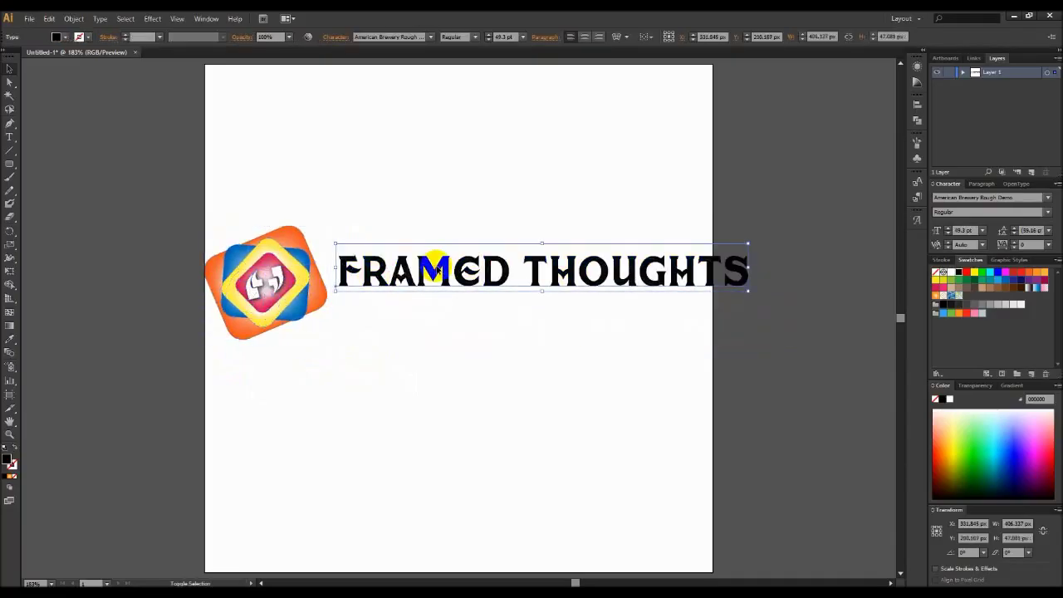
pyautogui.moveTo(436, 268); pyautogui.dragTo(426, 269)
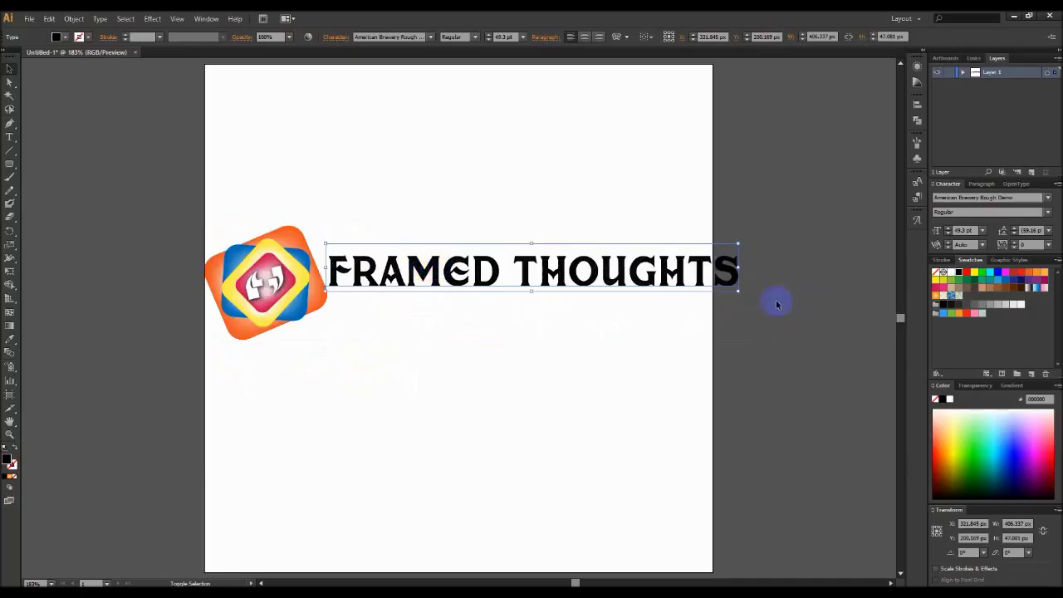
pyautogui.moveTo(736, 291)
pyautogui.mouseDown()
pyautogui.moveTo(692, 287)
pyautogui.moveTo(704, 297)
pyautogui.mouseUp()
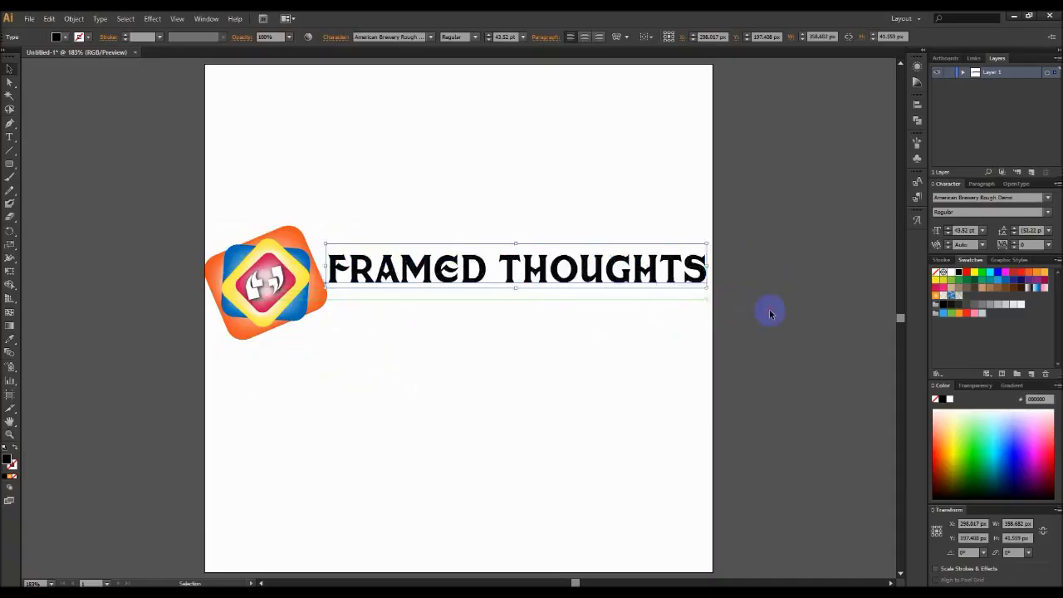
pyautogui.click(633, 366)
# Step: Vertically centre the logo and FRAMED THOUGHTS title on each other
pyautogui.click(272, 304)
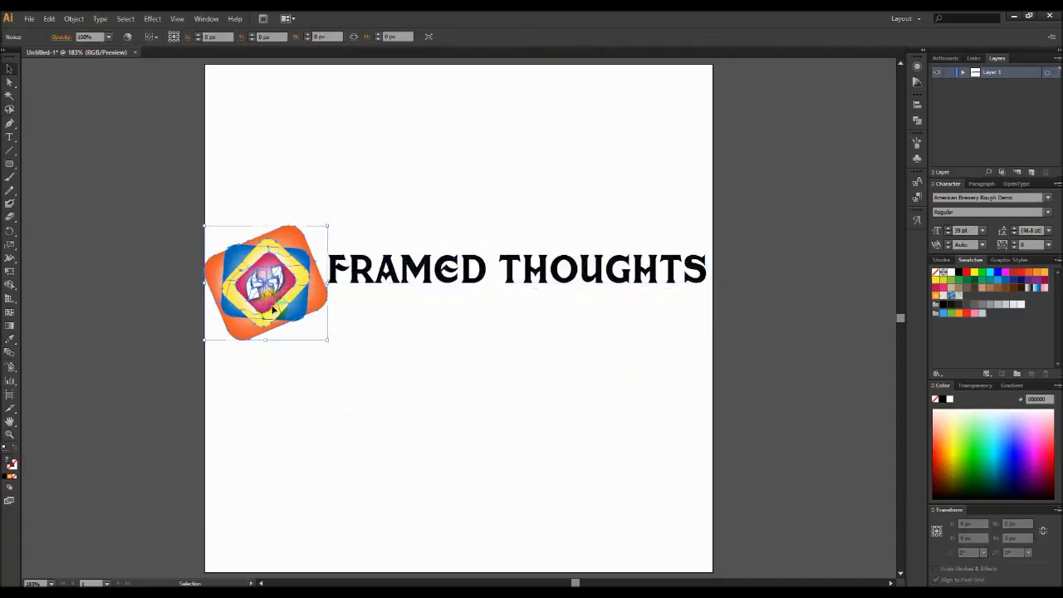
pyautogui.keyDown('shift'); pyautogui.click(363, 283); pyautogui.keyUp('shift')
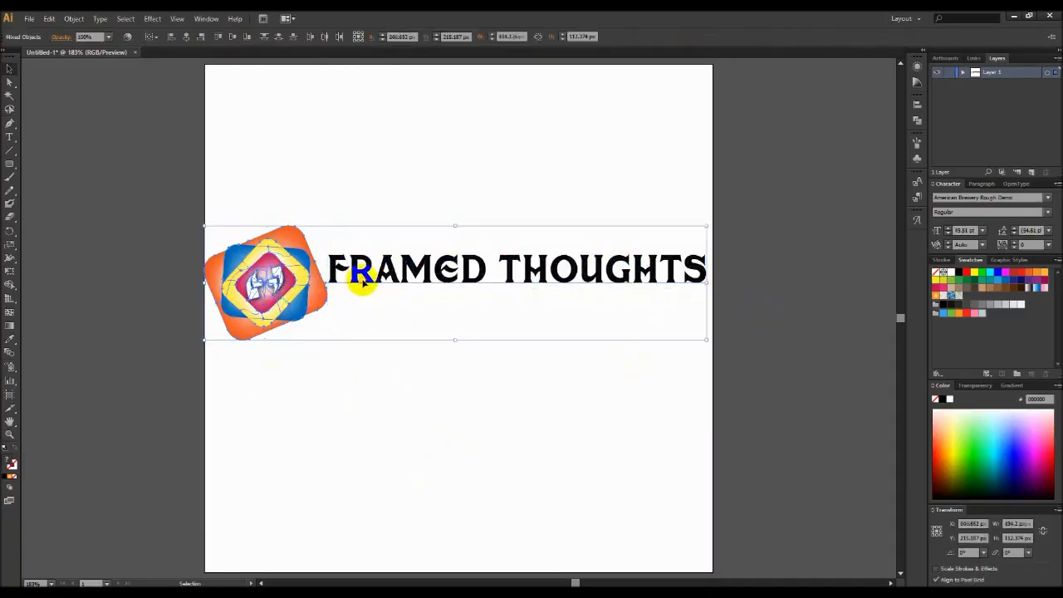
pyautogui.click(232, 39)
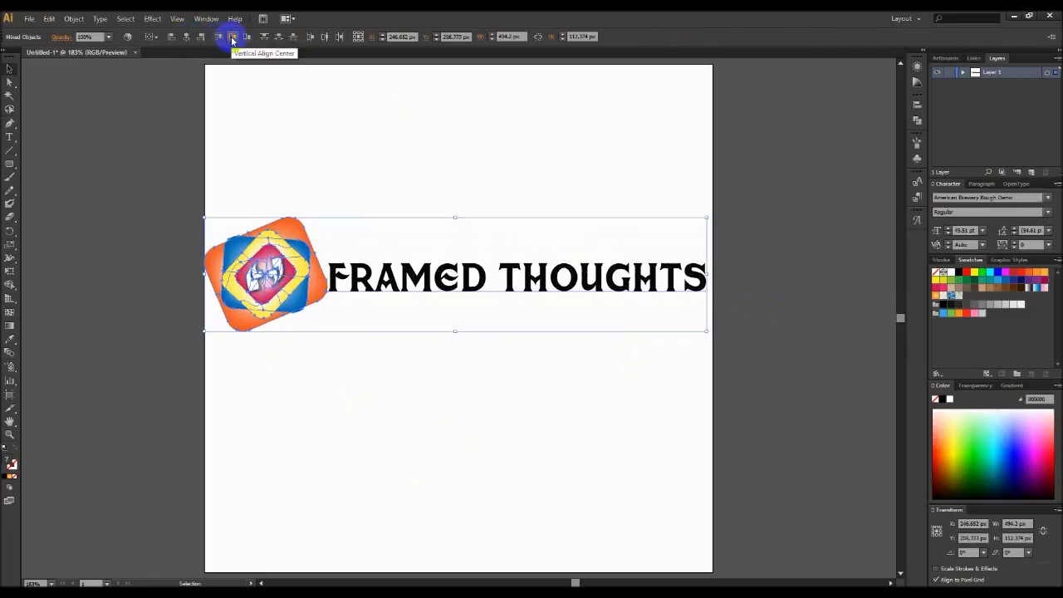
pyautogui.click(391, 180)
# Step: Shrink the logo, re-centre it with the title, and enlarge the title to about 45.84 pt
pyautogui.click(306, 267)
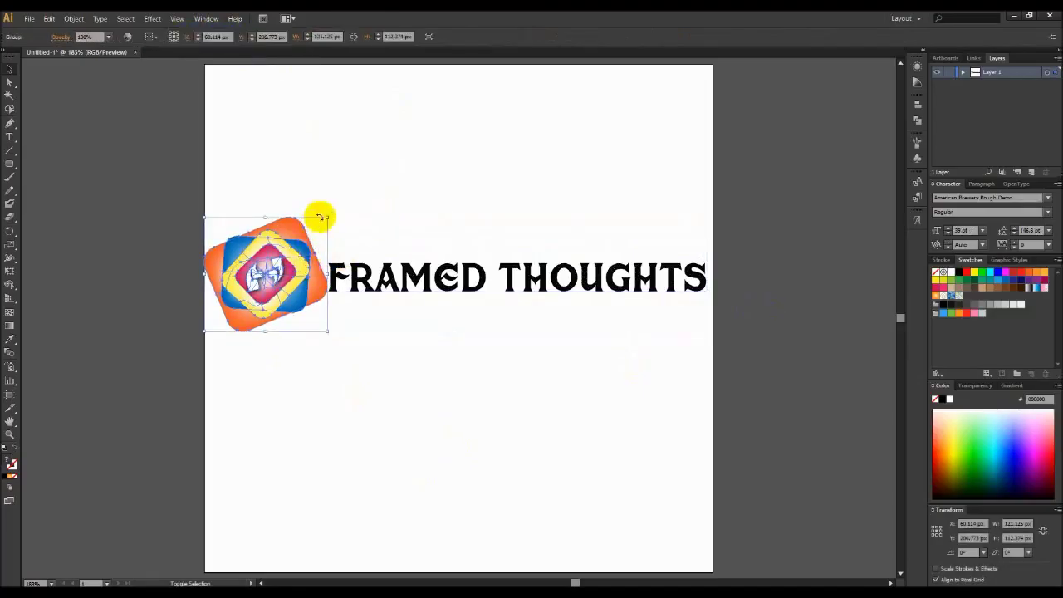
pyautogui.moveTo(327, 219); pyautogui.dragTo(316, 228)
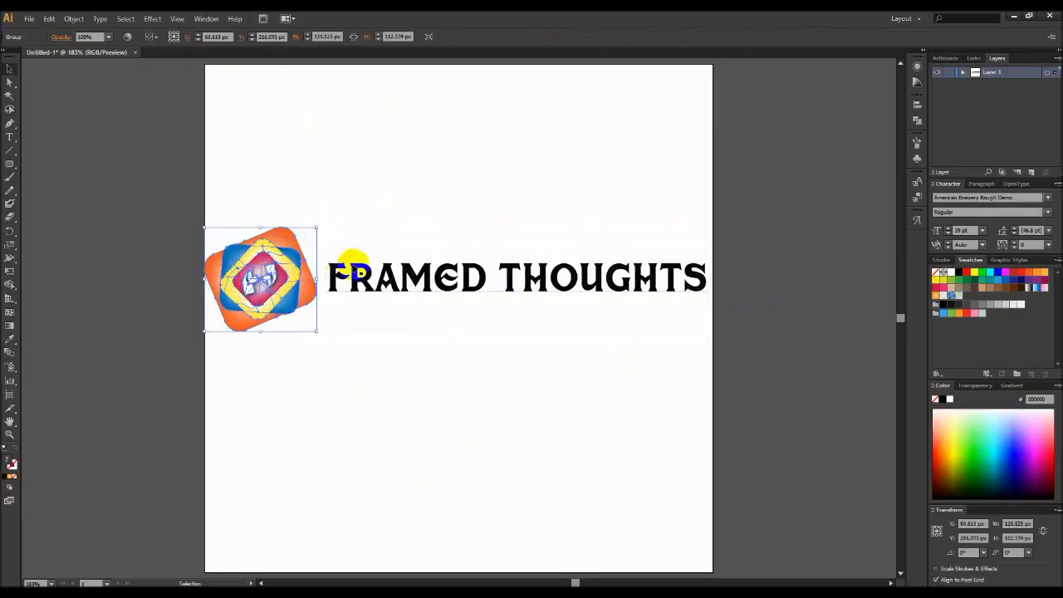
pyautogui.click(349, 274)
pyautogui.keyDown('shift'); pyautogui.click(261, 274); pyautogui.keyUp('shift')
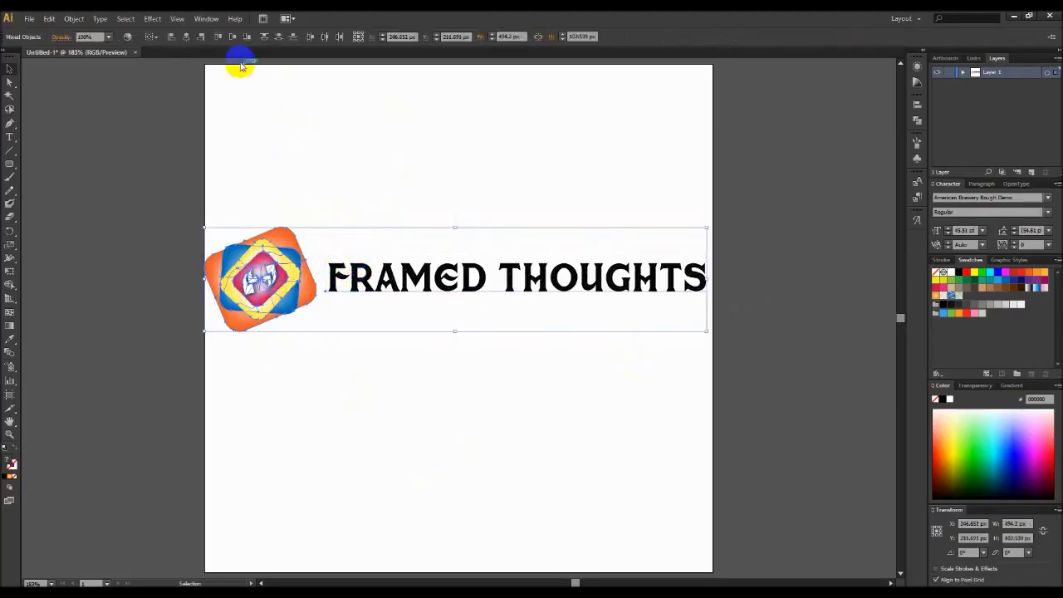
pyautogui.click(232, 37)
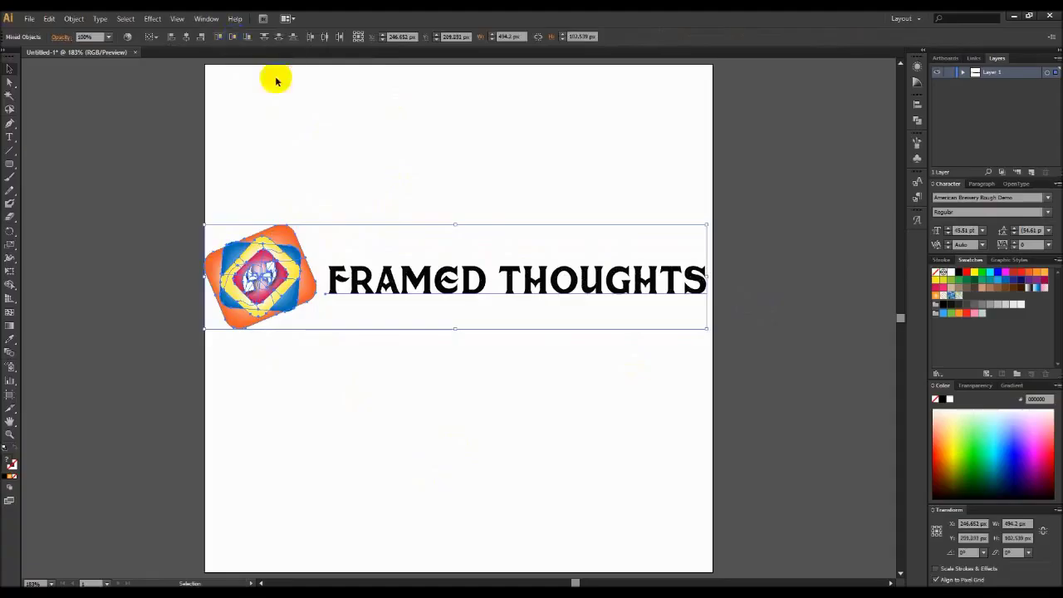
pyautogui.click(382, 293)
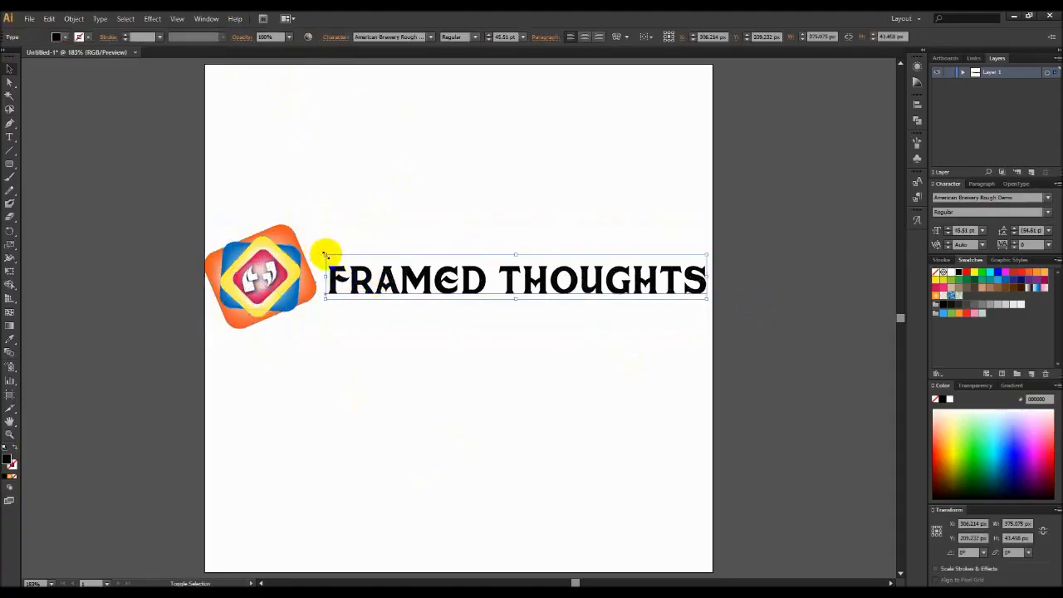
pyautogui.moveTo(324, 253); pyautogui.dragTo(315, 253)
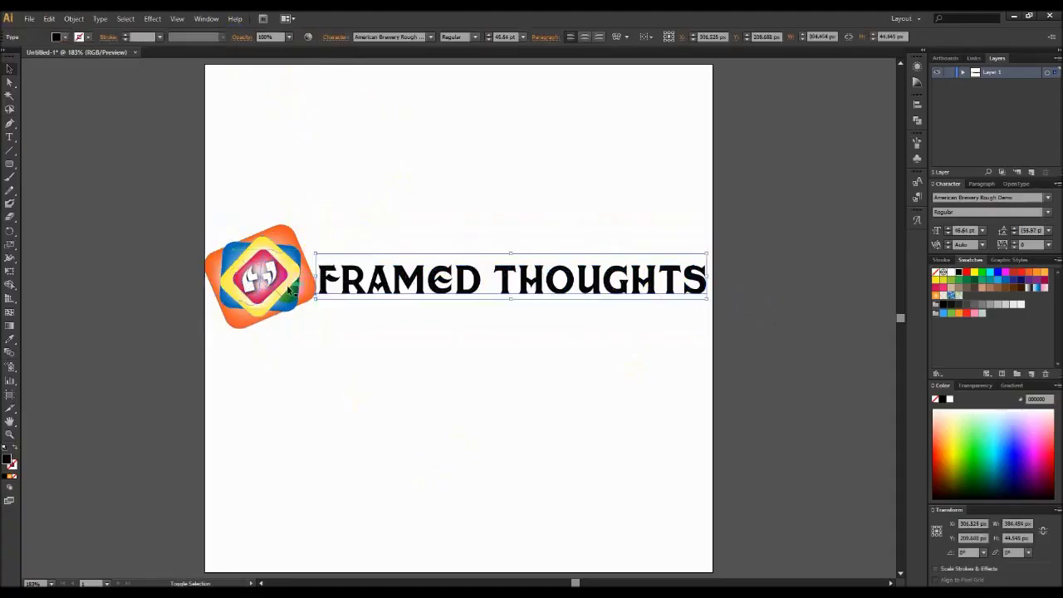
pyautogui.keyDown('shift'); pyautogui.click(289, 289); pyautogui.keyUp('shift')
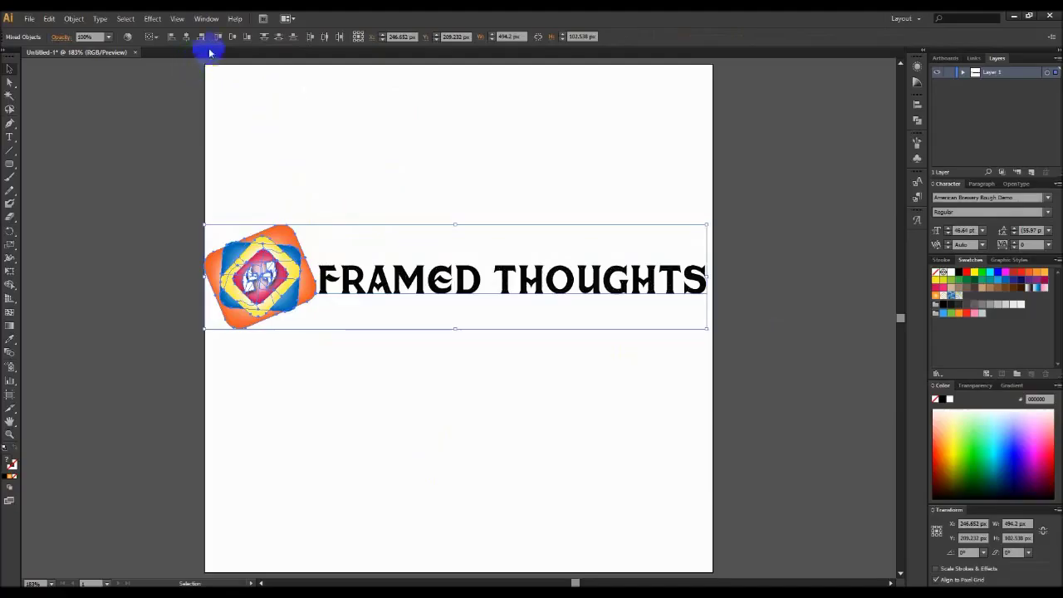
pyautogui.click(360, 180)
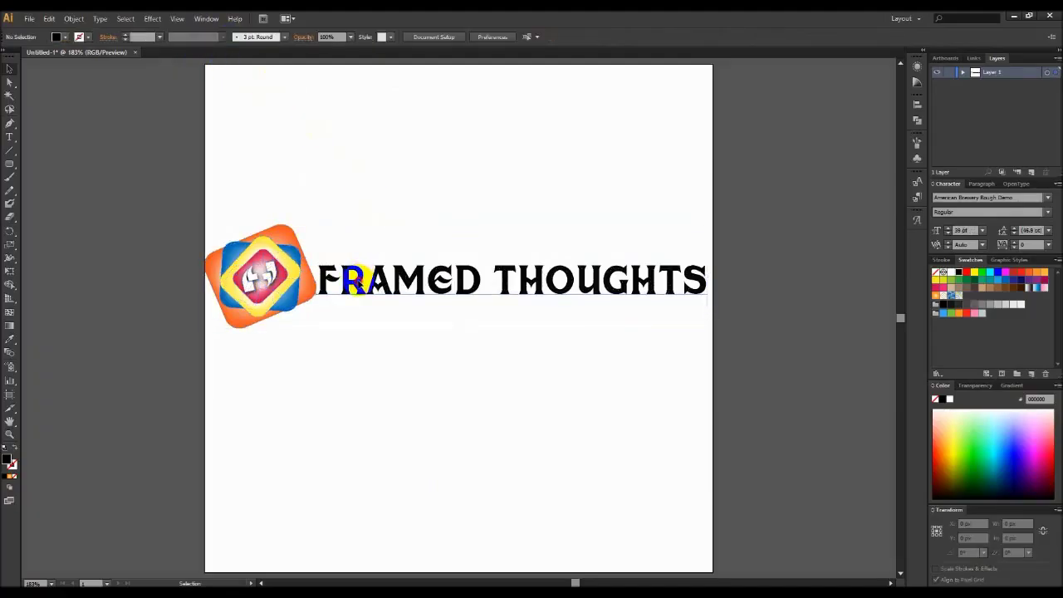
# Step: Resize the title, scale the icon down, and vertically centre the two together
pyautogui.click(361, 279)
pyautogui.moveTo(707, 254); pyautogui.dragTo(712, 249)
pyautogui.click(307, 241)
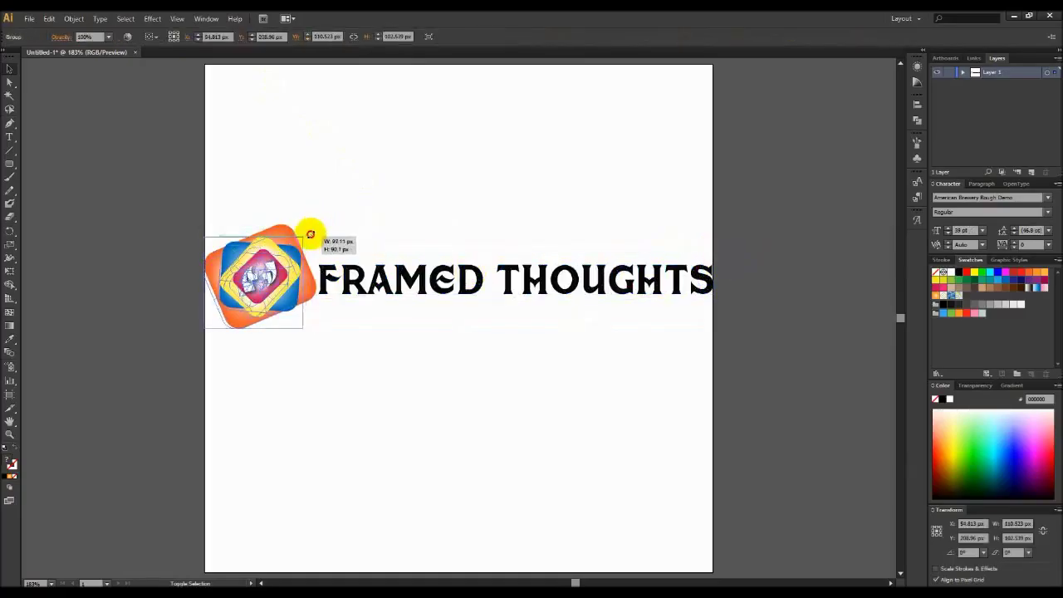
pyautogui.moveTo(316, 224); pyautogui.dragTo(298, 242)
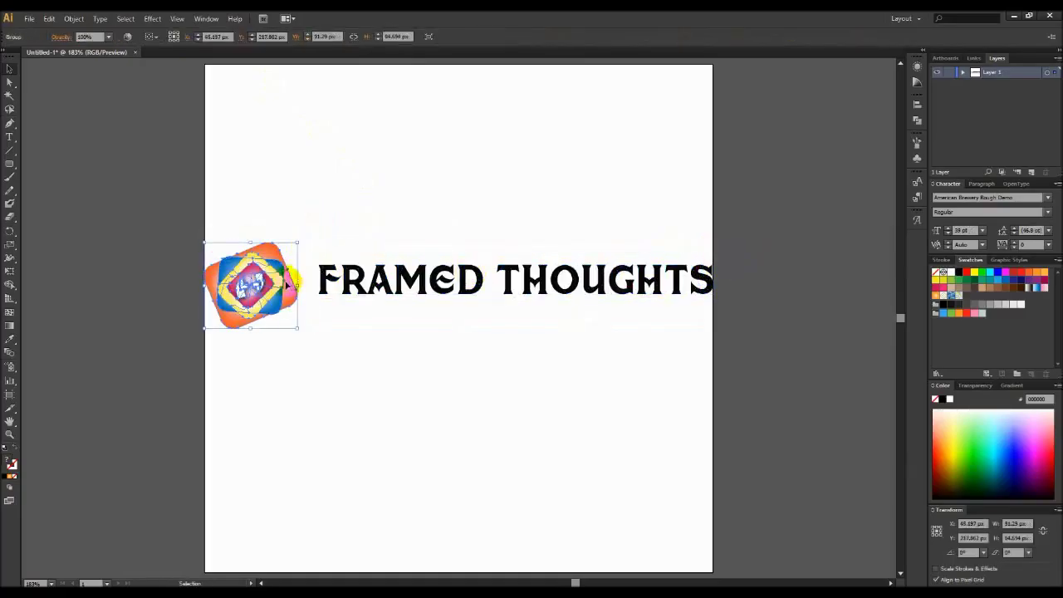
pyautogui.keyDown('shift'); pyautogui.click(348, 289); pyautogui.keyUp('shift')
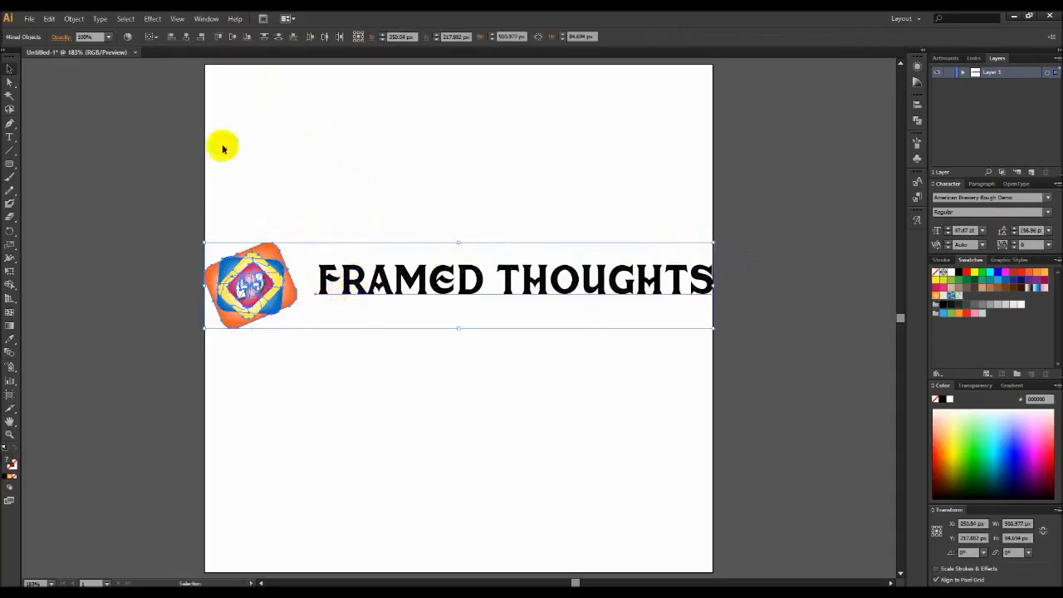
pyautogui.click(229, 38)
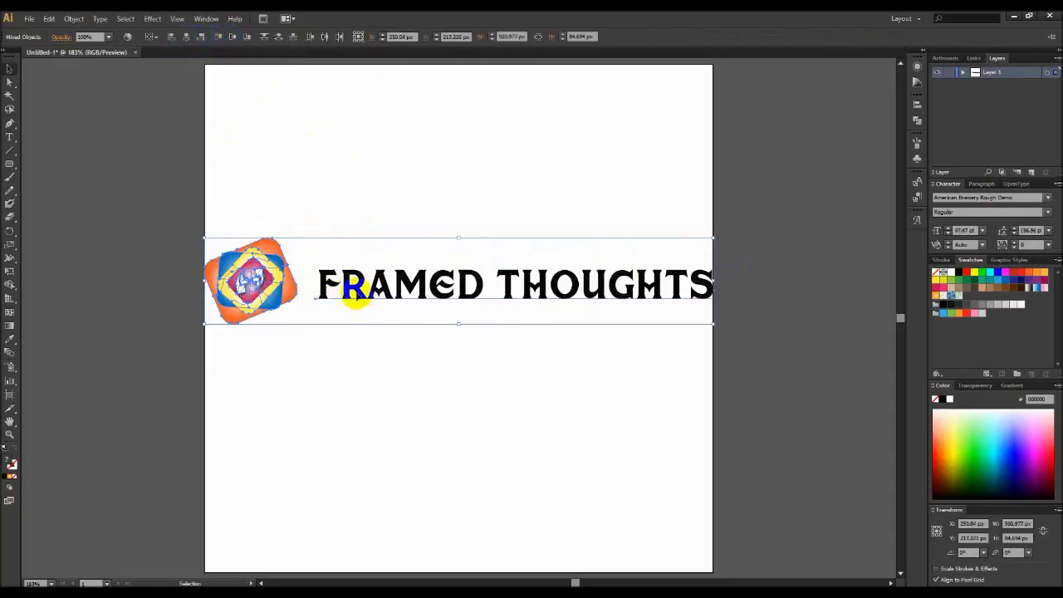
pyautogui.click(353, 270)
# Step: Stretch the title across the page, trim it to about 48.51 pt, re-centring it with the icon
pyautogui.click(315, 267)
pyautogui.moveTo(314, 258); pyautogui.dragTo(294, 233)
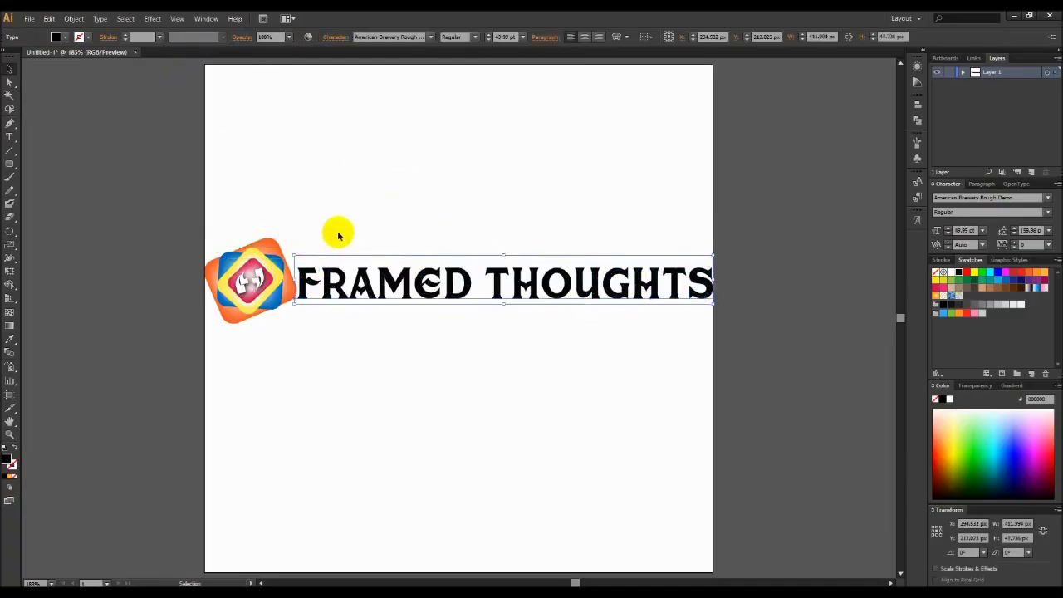
pyautogui.keyDown('shift'); pyautogui.click(268, 253); pyautogui.keyUp('shift')
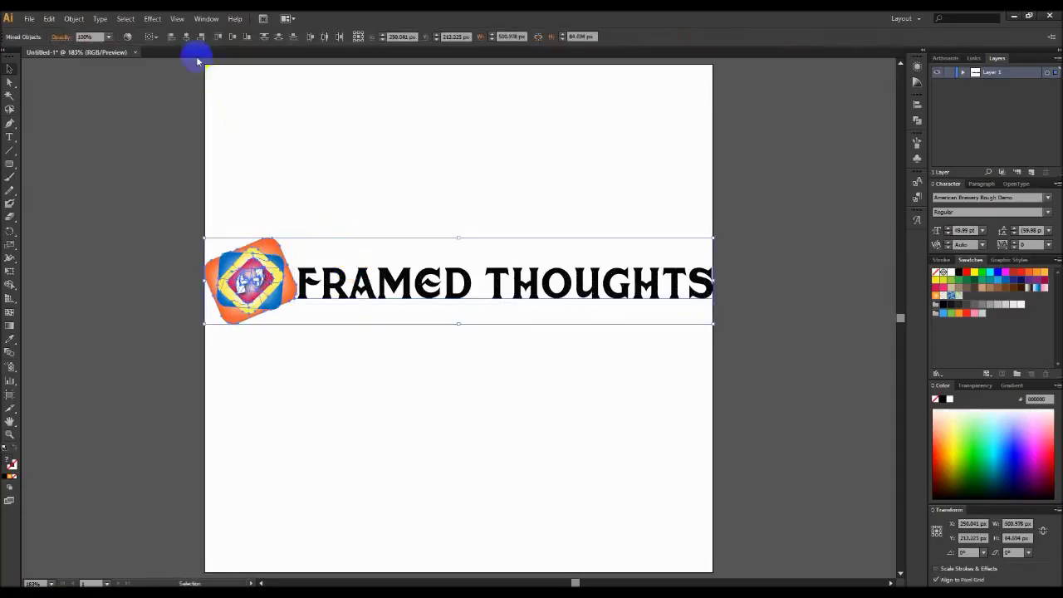
pyautogui.click(232, 45)
pyautogui.click(283, 189)
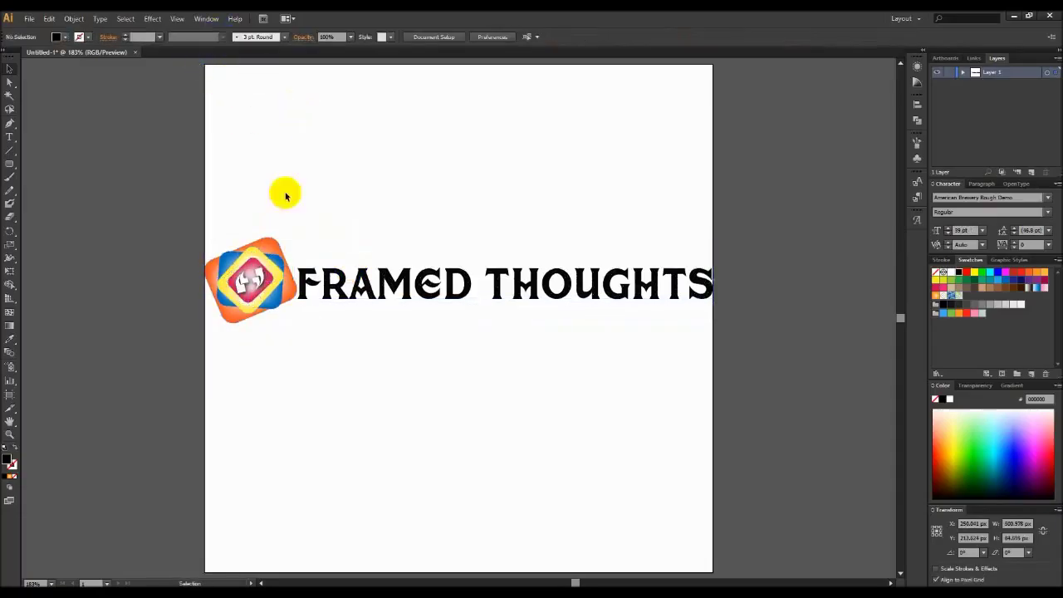
pyautogui.click(332, 293)
pyautogui.moveTo(295, 256); pyautogui.dragTo(278, 285)
pyautogui.click(277, 283)
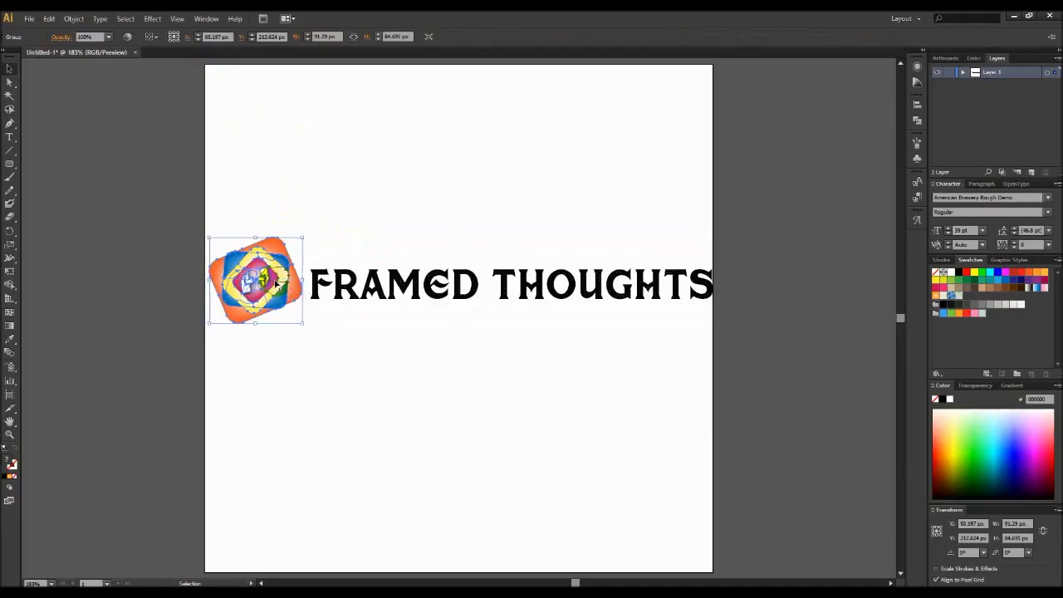
pyautogui.keyDown('shift'); pyautogui.click(316, 278); pyautogui.keyUp('shift')
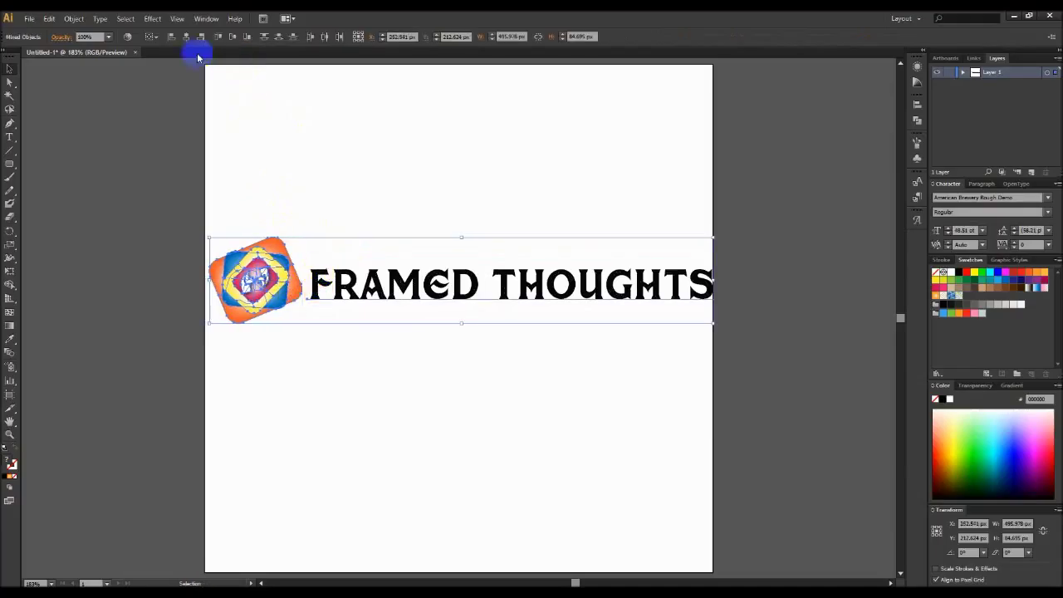
pyautogui.click(231, 39)
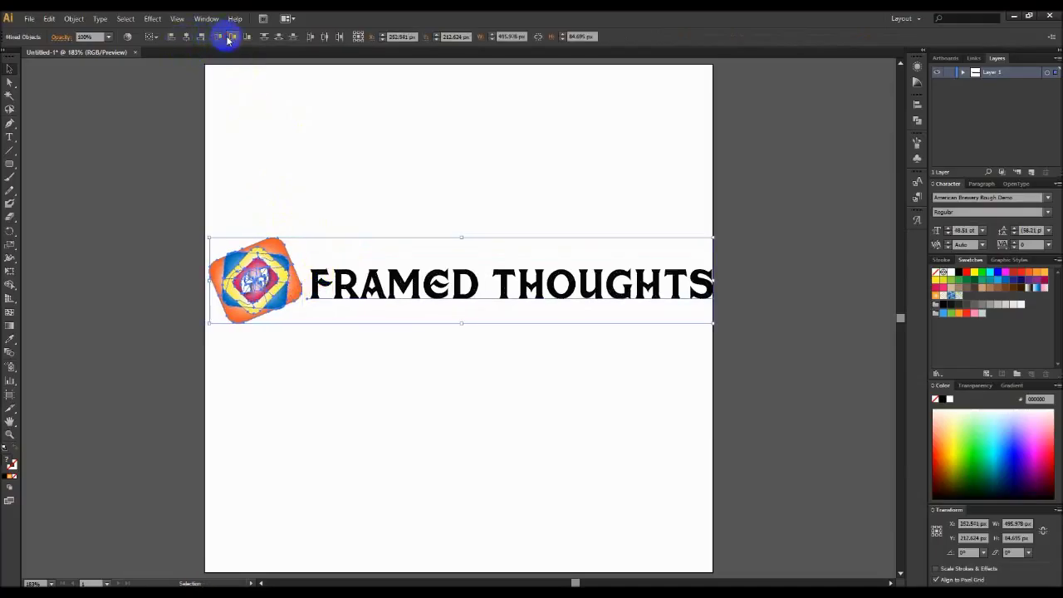
pyautogui.click(273, 83)
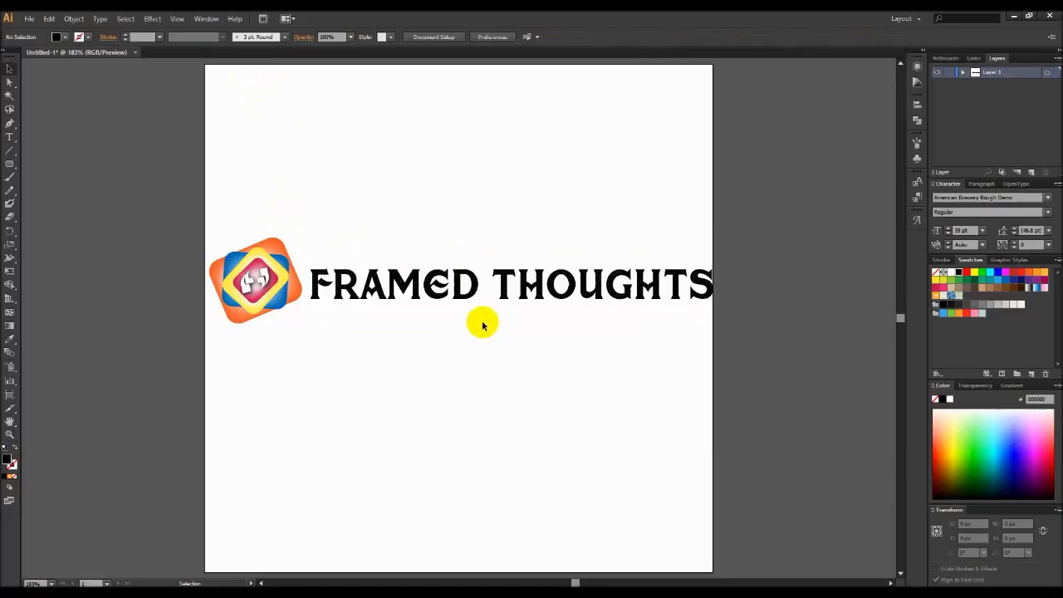
# Step: Nudge the icon and title pair left and right with the arrow keys to fine-tune placement
pyautogui.click(299, 283)
pyautogui.press('Left')
pyautogui.press('Left')
pyautogui.press('Left')
pyautogui.press('Left')
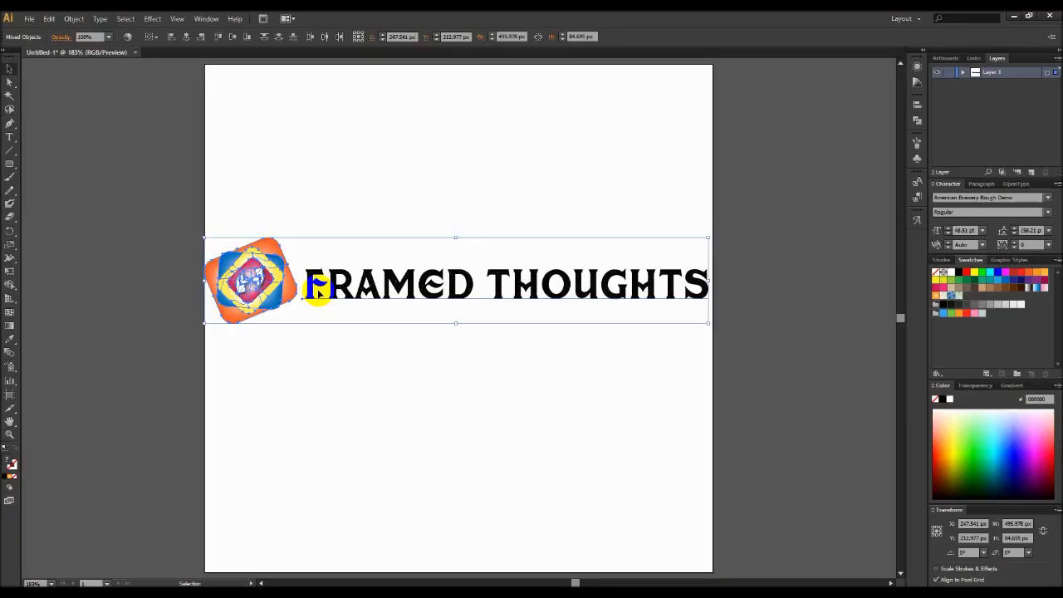
pyautogui.press('Right')
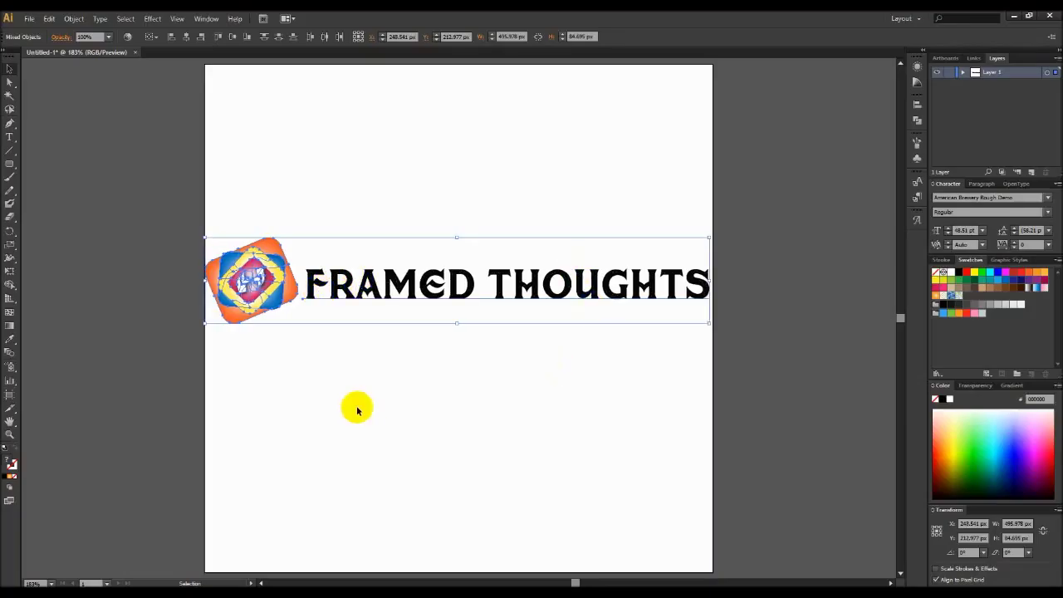
pyautogui.click(405, 430)
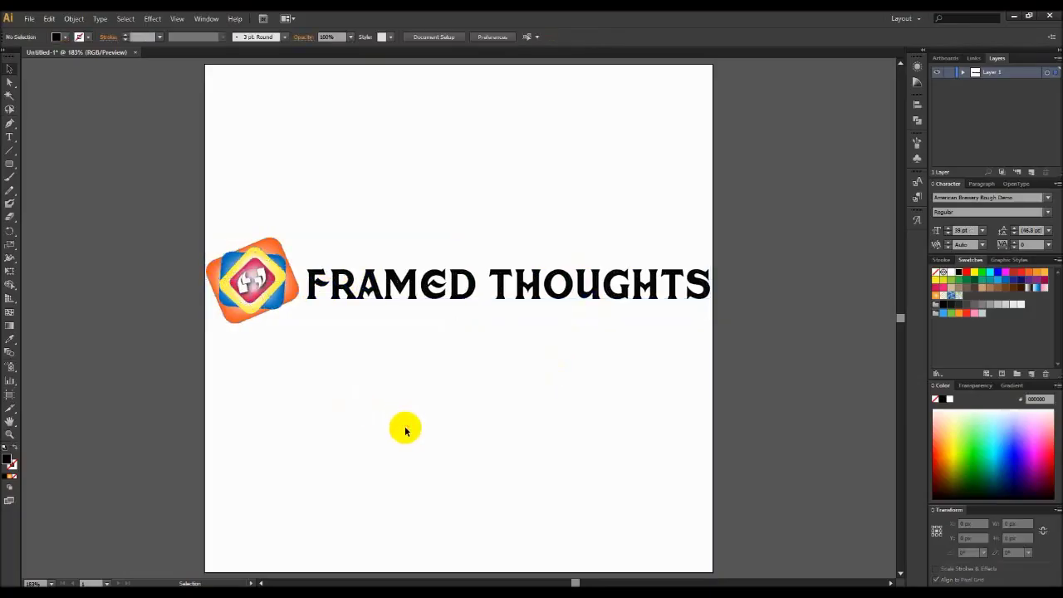
pyautogui.doubleClick(418, 277)
# Step: Select the word FRAMED and eyedropper the icon's pink onto it
pyautogui.moveTo(495, 289)
pyautogui.mouseDown()
pyautogui.moveTo(517, 289)
pyautogui.moveTo(304, 290)
pyautogui.mouseUp()
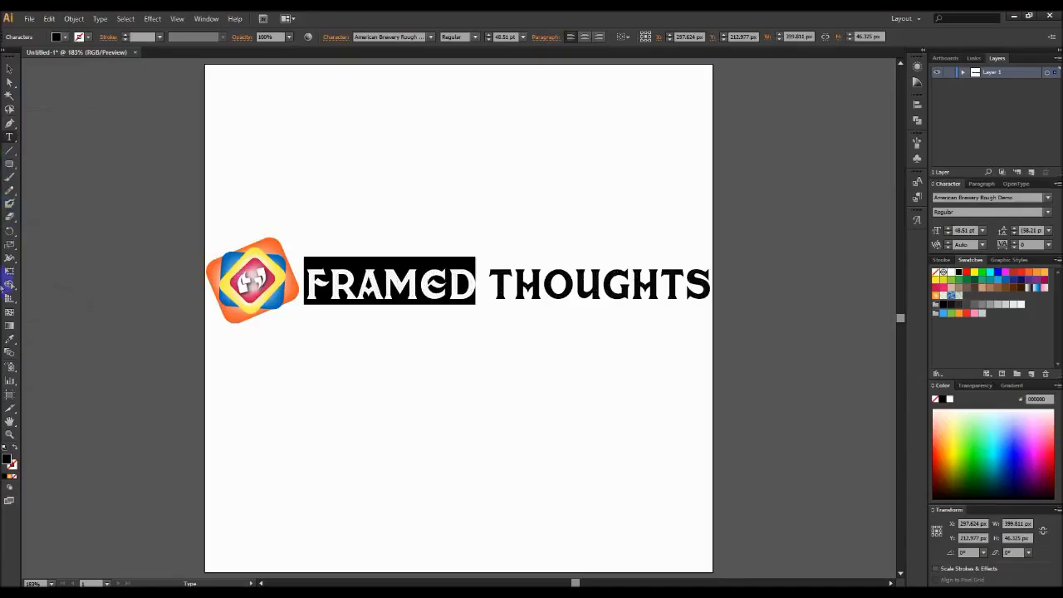
pyautogui.click(10, 342)
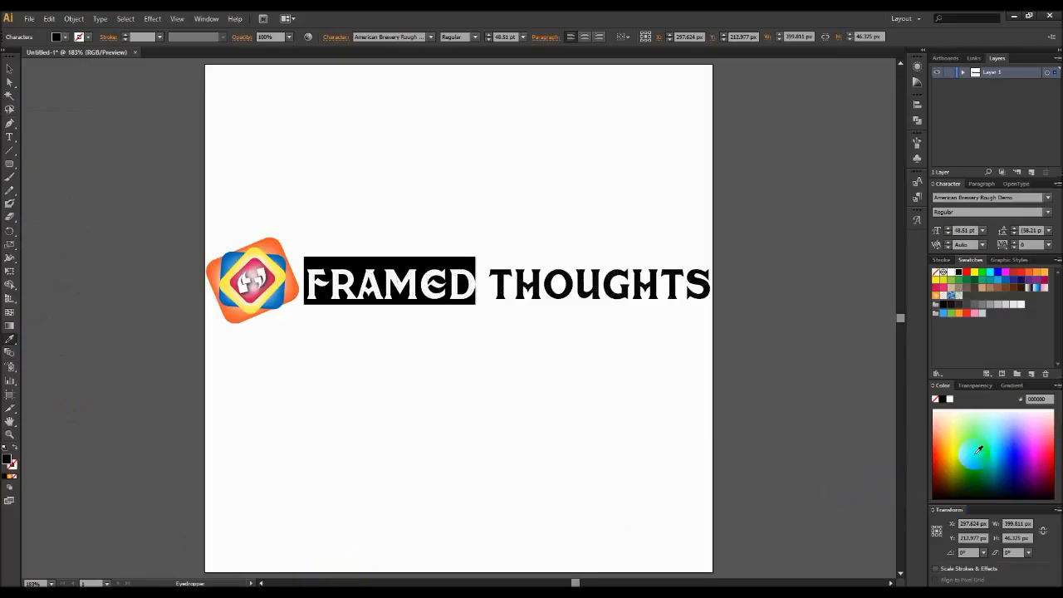
pyautogui.click(970, 457)
pyautogui.click(981, 433)
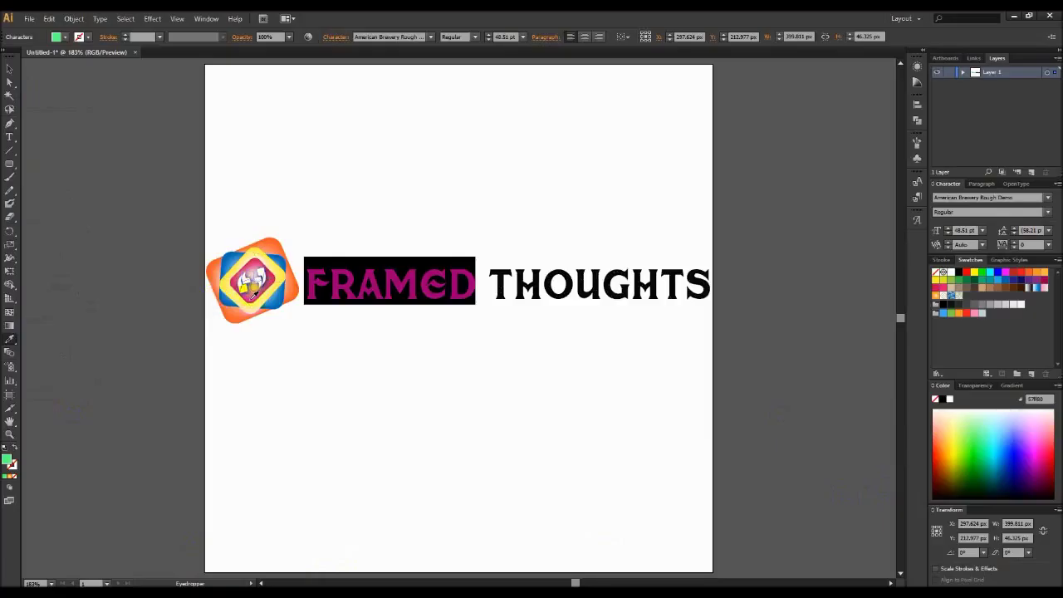
pyautogui.click(251, 293)
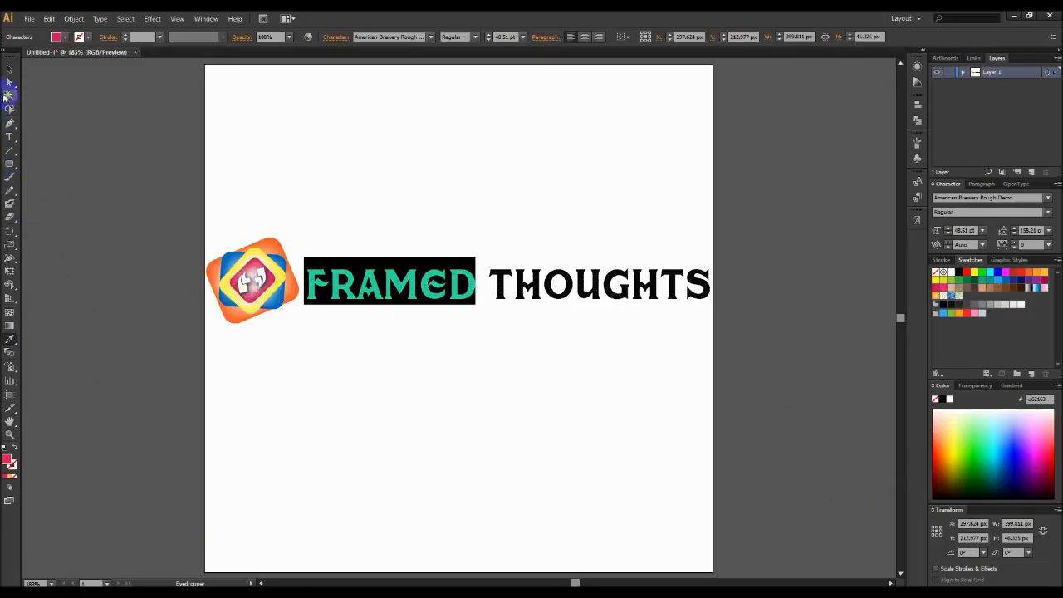
pyautogui.click(8, 73)
pyautogui.click(288, 396)
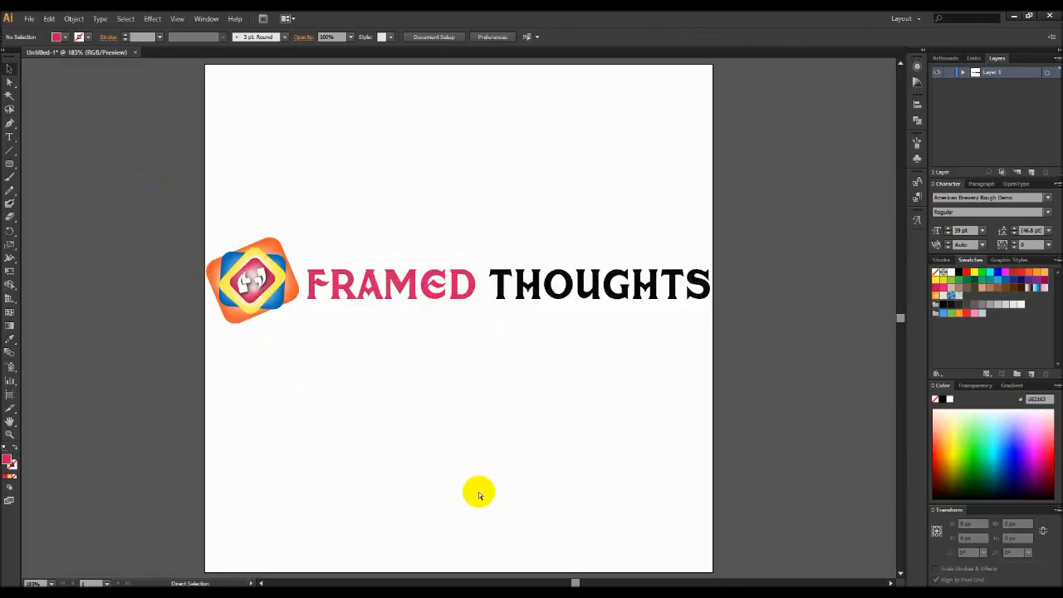
# Step: Rearrange the stacking order of the dark strip and the FRAMED THOUGHTS text
pyautogui.click(399, 314)
pyautogui.click(9, 69)
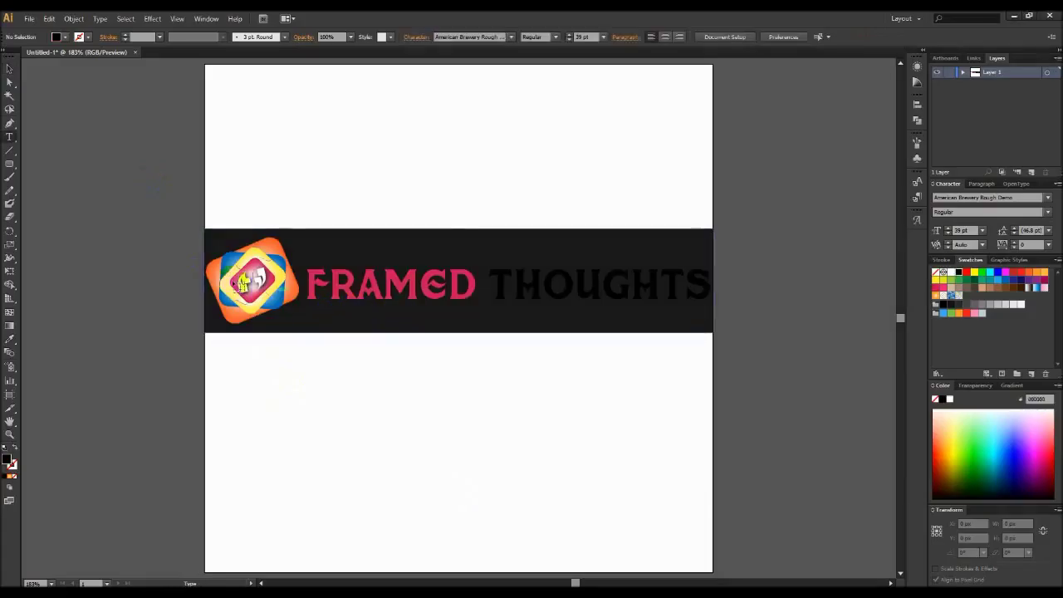
pyautogui.click(313, 311)
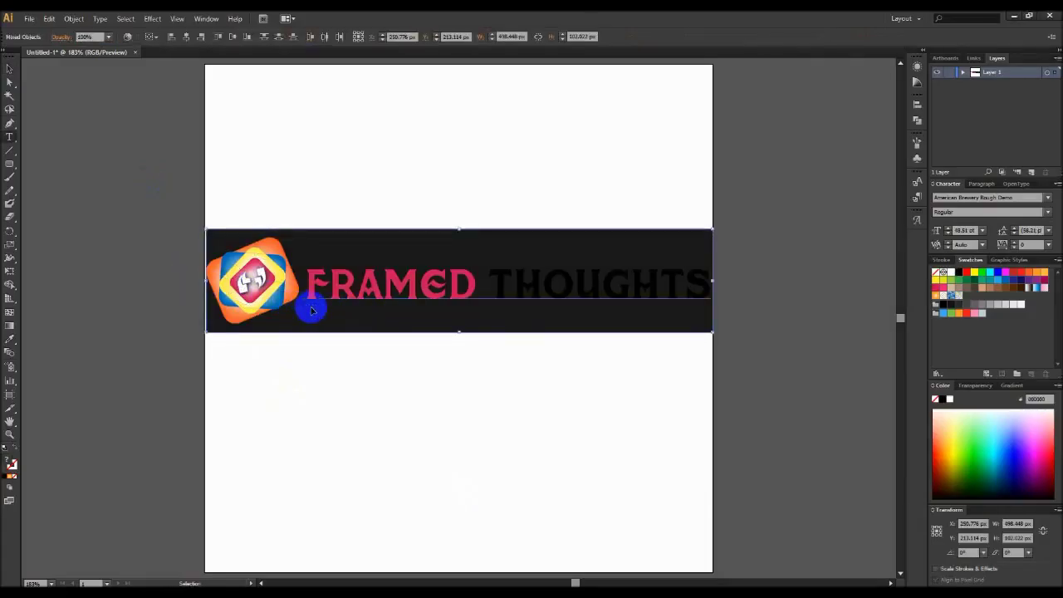
pyautogui.hotkey('ctrl', 'shift', ']')
pyautogui.press('t')
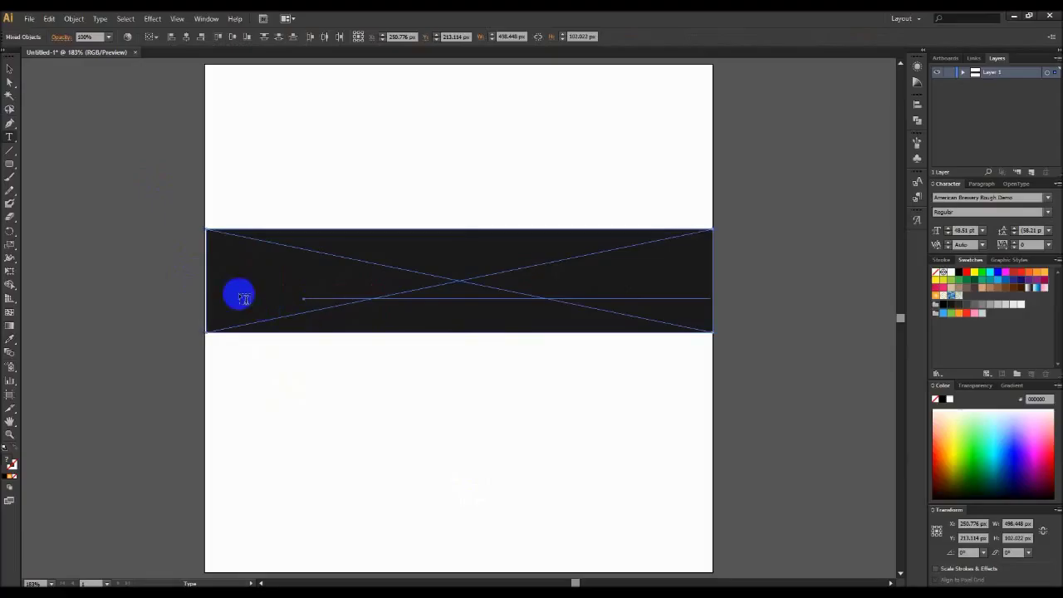
pyautogui.click(10, 70)
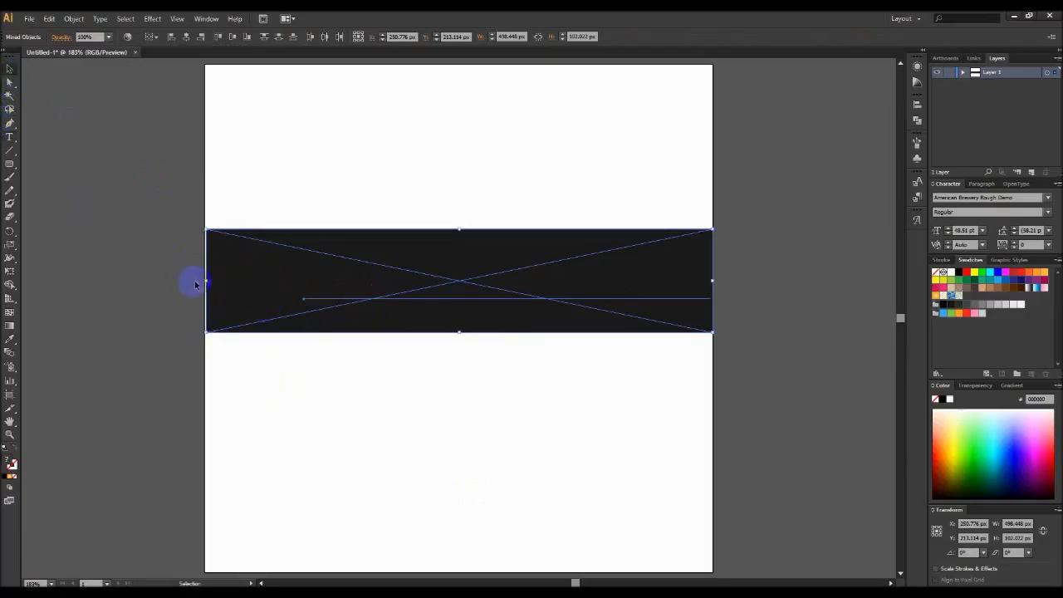
pyautogui.hotkey('ctrl', 'shift', '[')
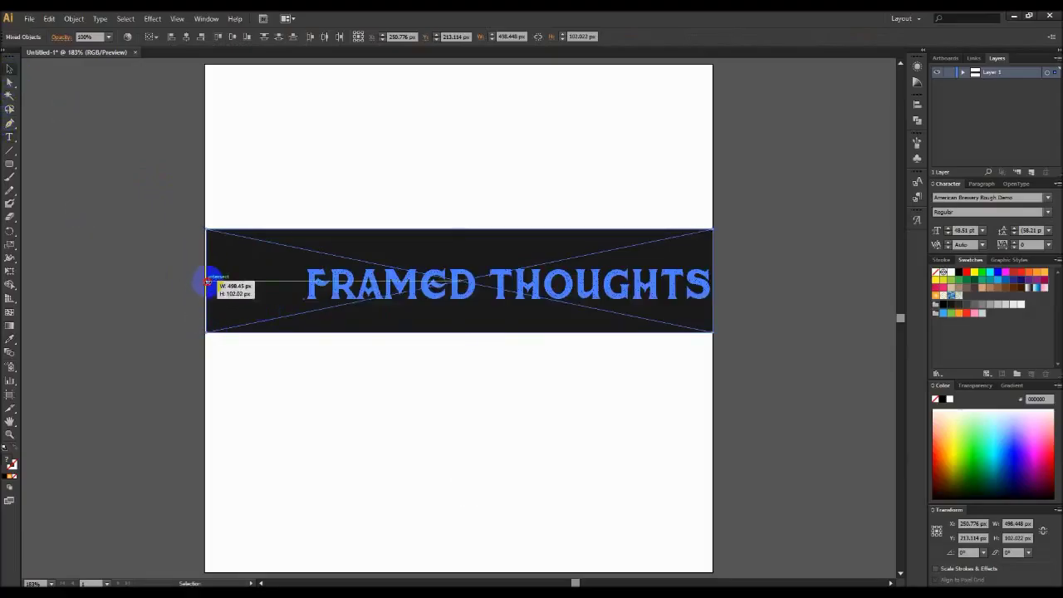
# Step: Stretch the dark band to 500 px wide and send it to the back
pyautogui.moveTo(204, 283); pyautogui.dragTo(202, 284)
pyautogui.click(10, 71)
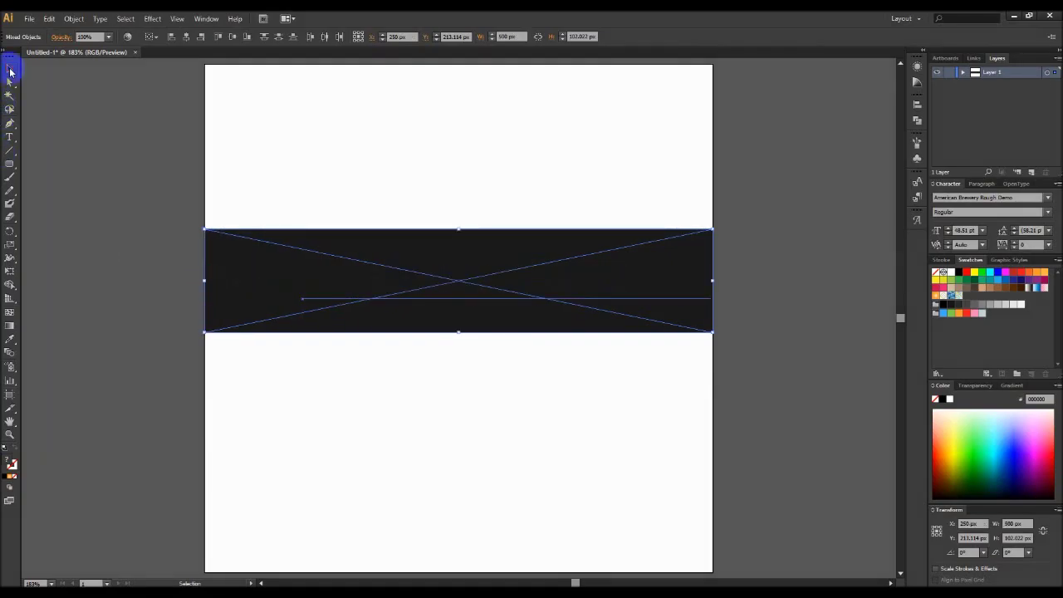
pyautogui.rightClick(370, 264)
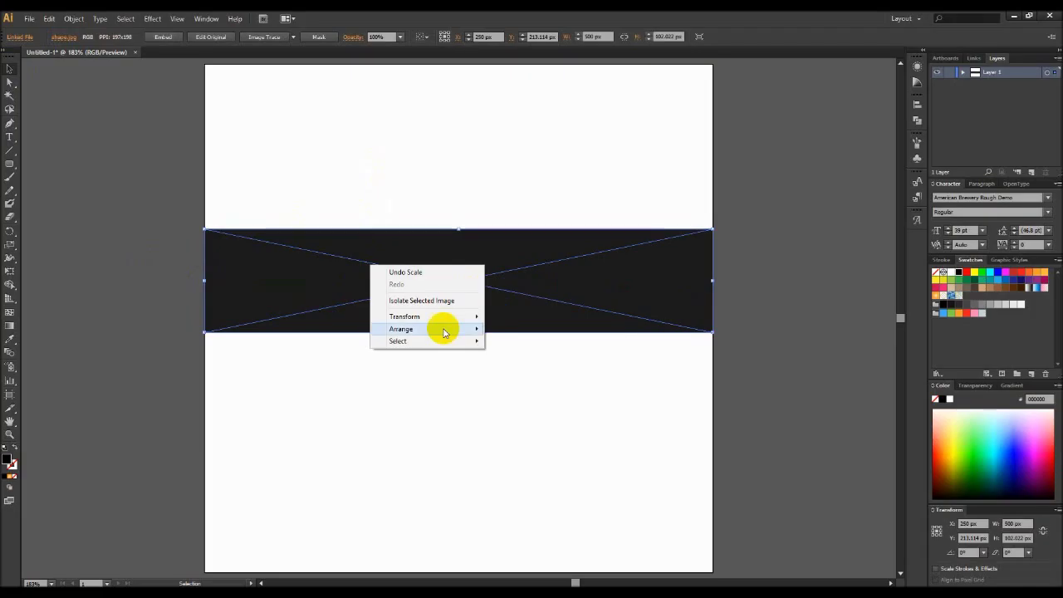
pyautogui.moveTo(401, 329)
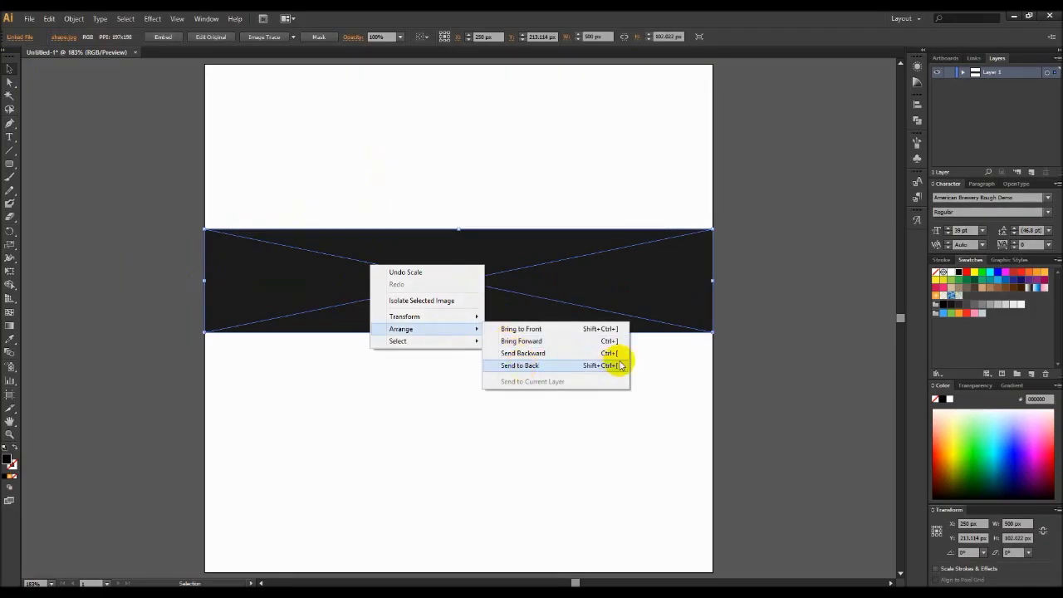
pyautogui.click(526, 366)
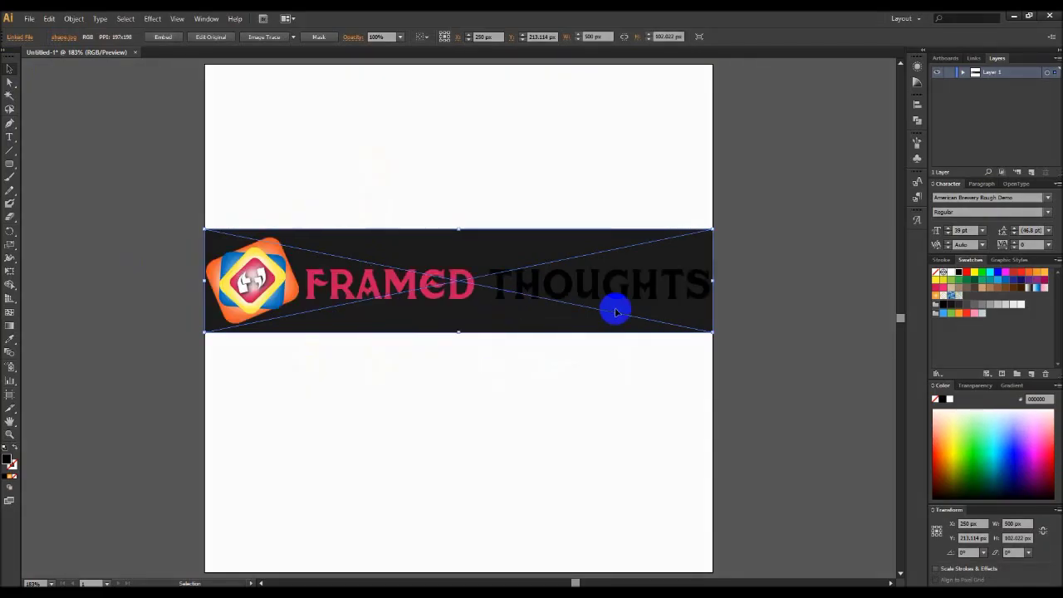
pyautogui.click(474, 344)
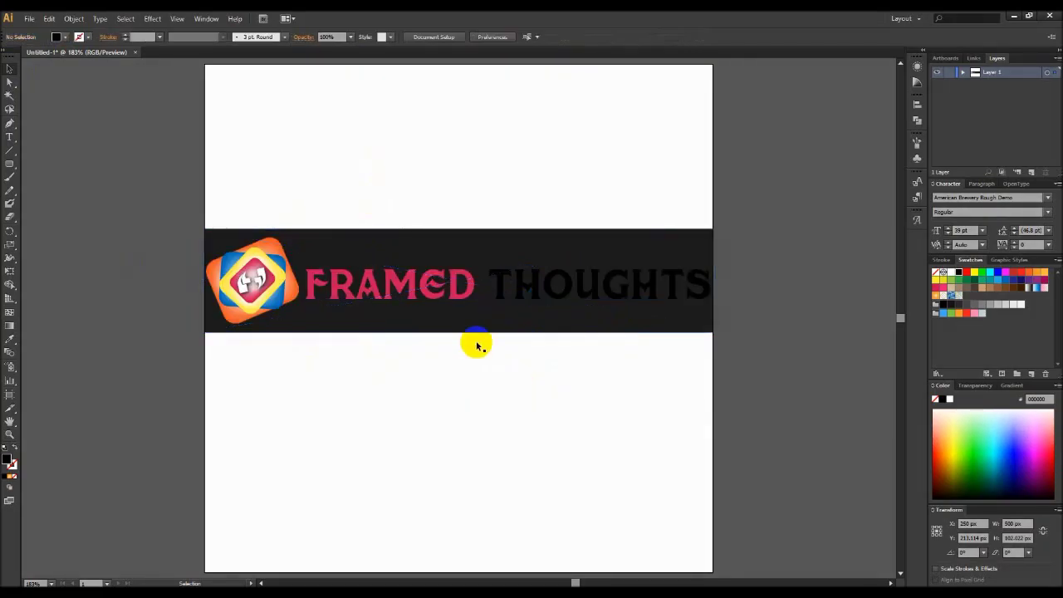
# Step: Select the letters of THOUGHTS and eyedropper white onto them
pyautogui.doubleClick(486, 291)
pyautogui.moveTo(493, 287); pyautogui.dragTo(704, 305)
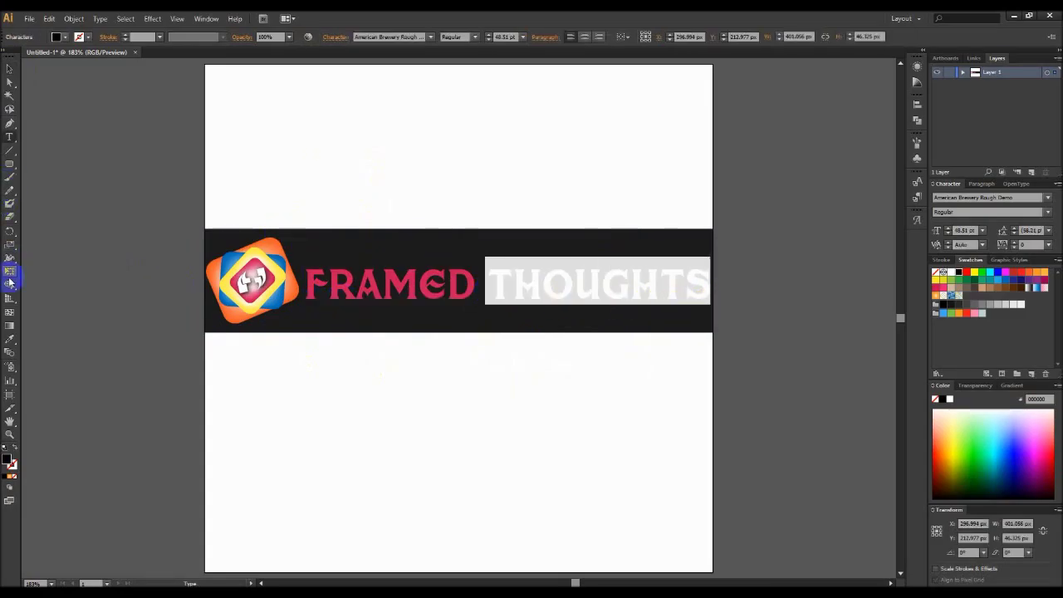
pyautogui.click(9, 339)
pyautogui.click(219, 197)
pyautogui.click(410, 166)
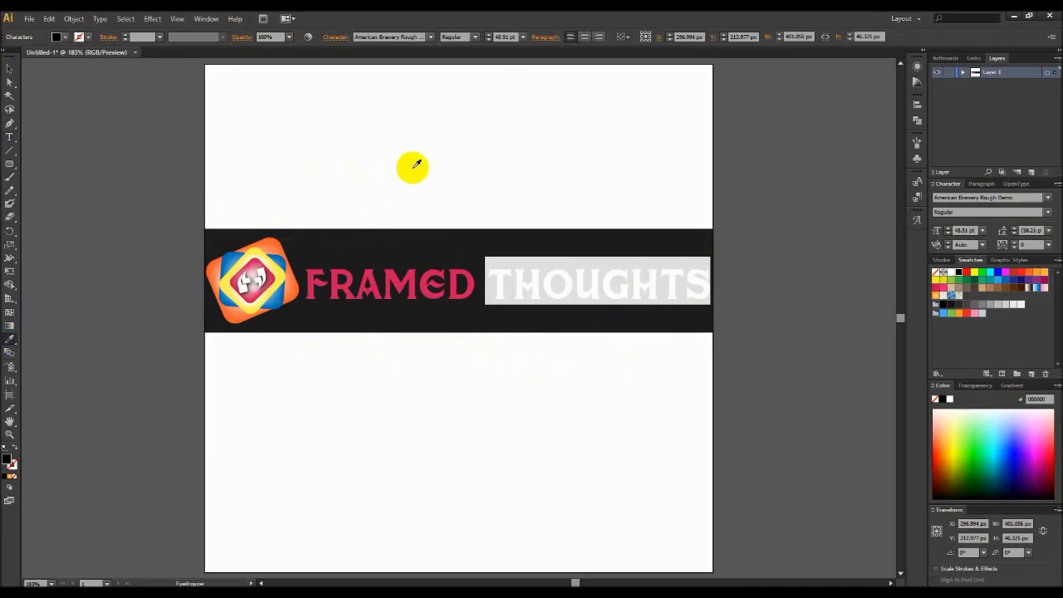
pyautogui.click(12, 69)
pyautogui.click(427, 197)
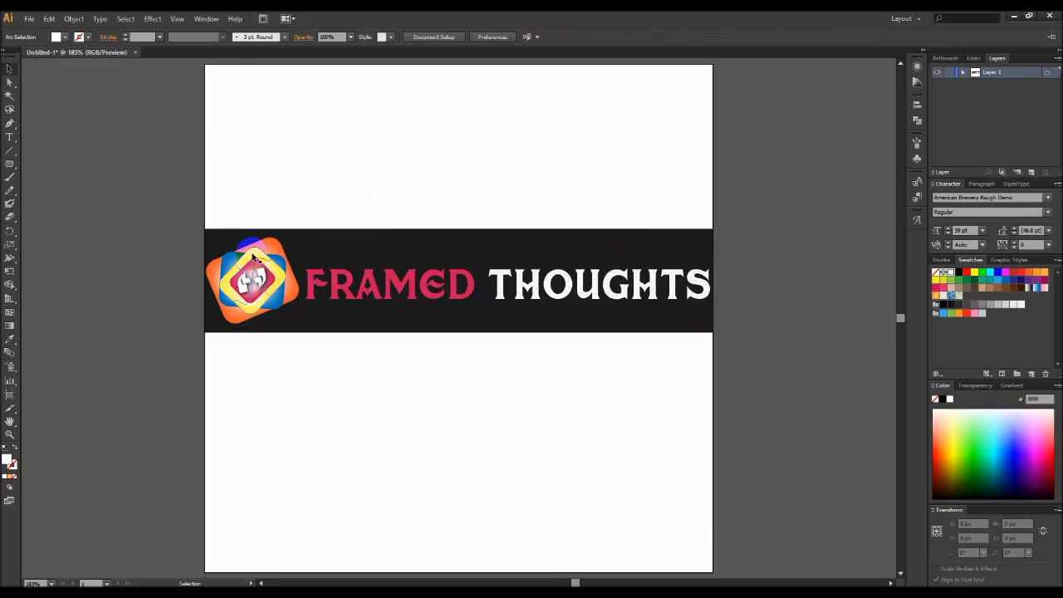
# Step: Rotate the colourful icon to a new angle
pyautogui.click(262, 260)
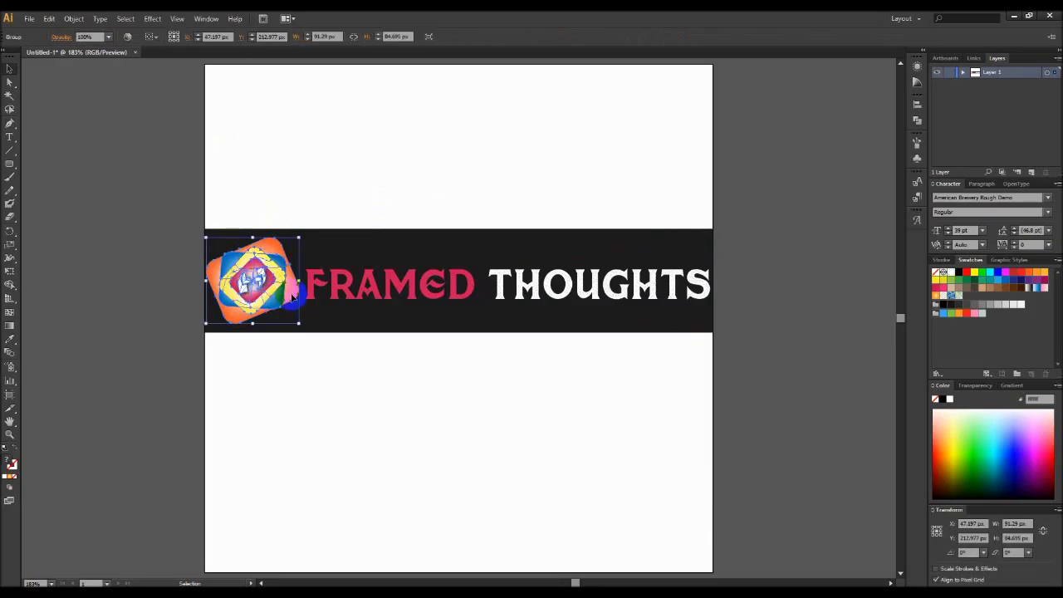
pyautogui.moveTo(293, 297); pyautogui.dragTo(249, 219)
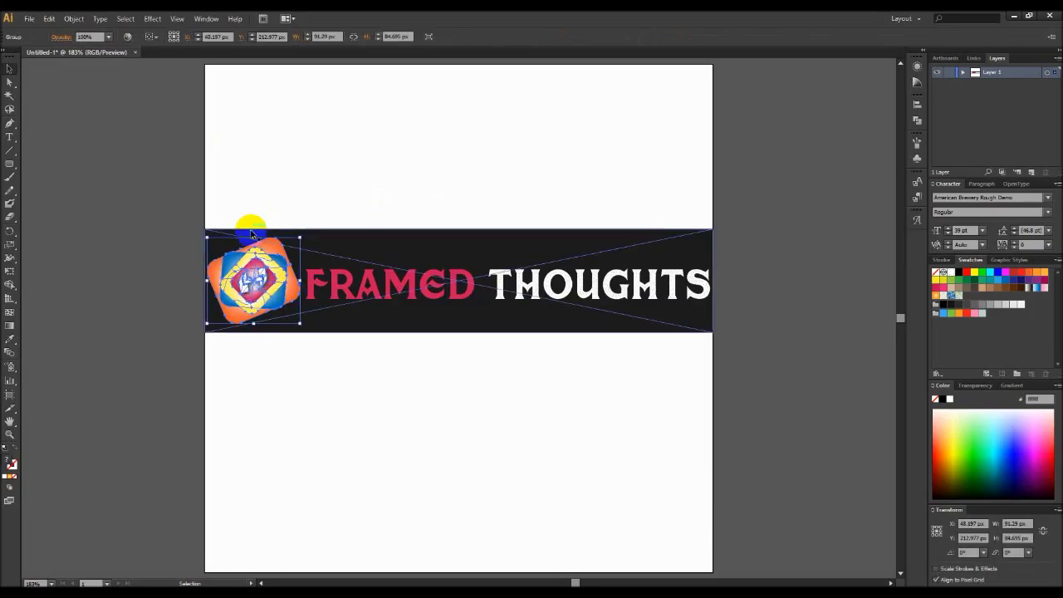
pyautogui.click(260, 370)
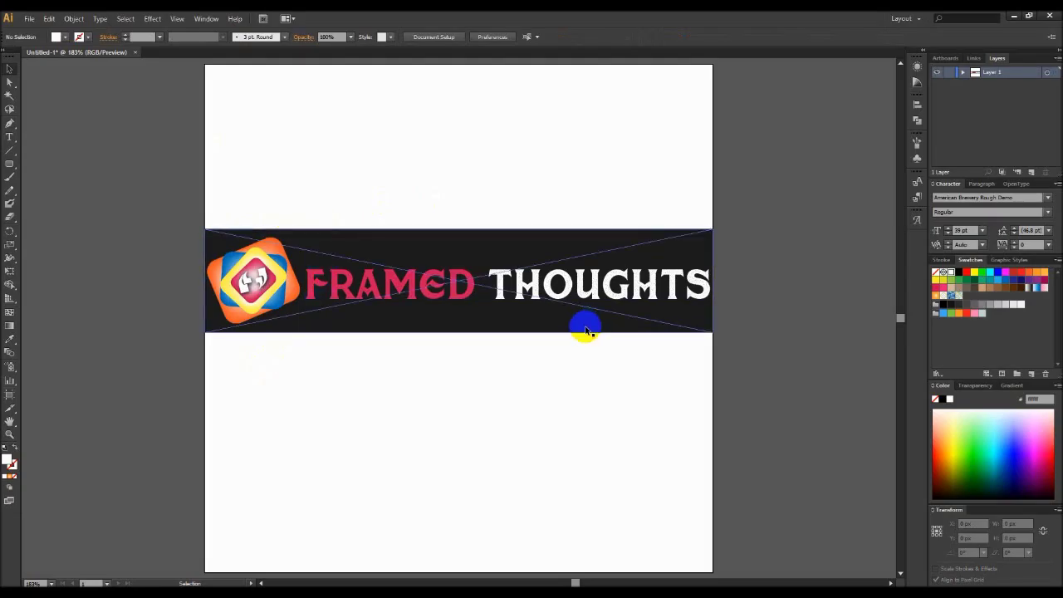
# Step: Embed the linked dark band image into the document
pyautogui.click(553, 245)
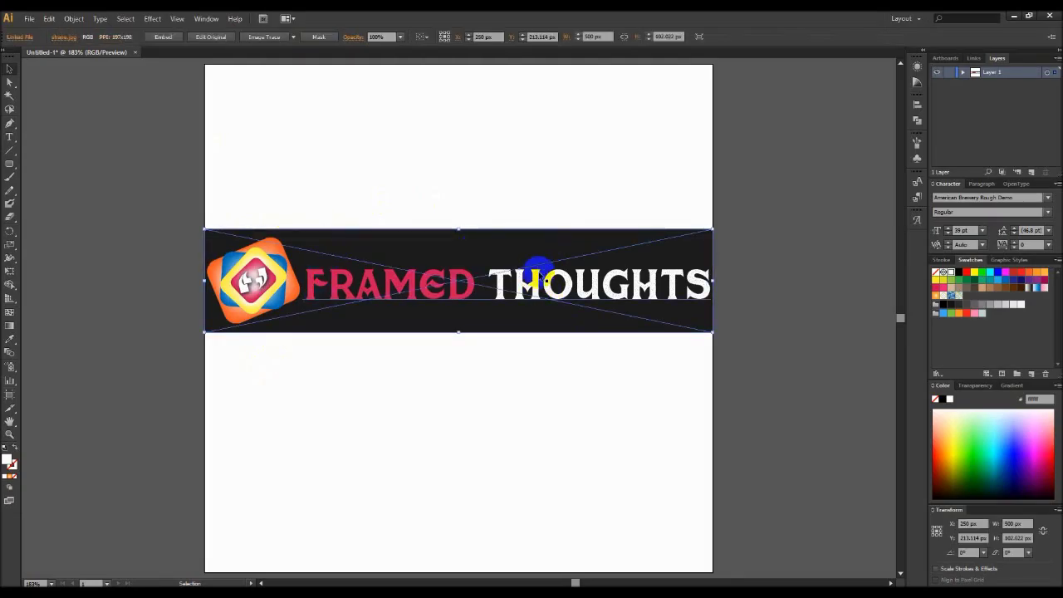
pyautogui.click(161, 37)
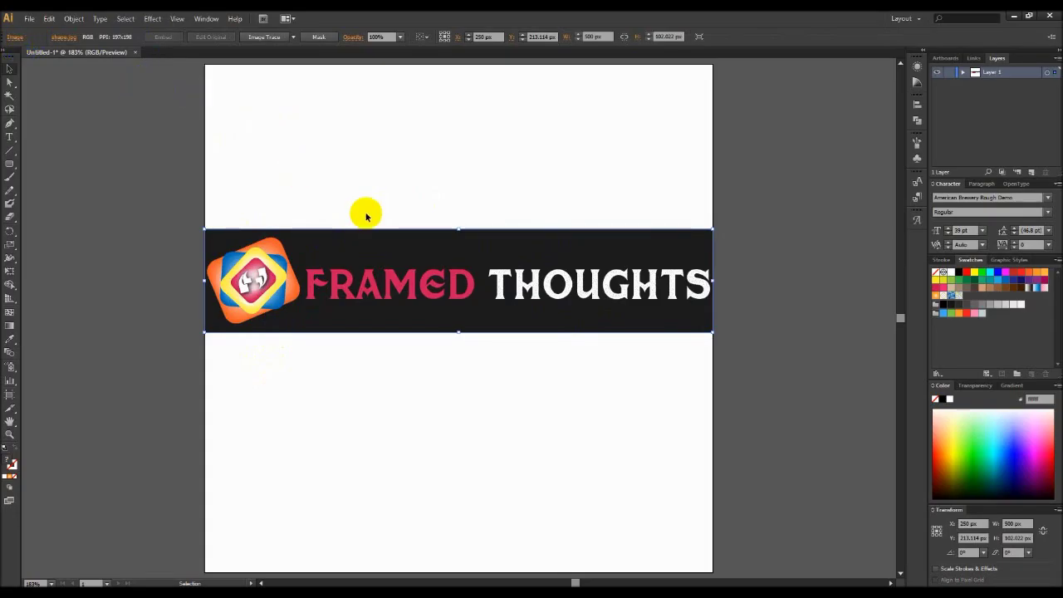
pyautogui.press('v')
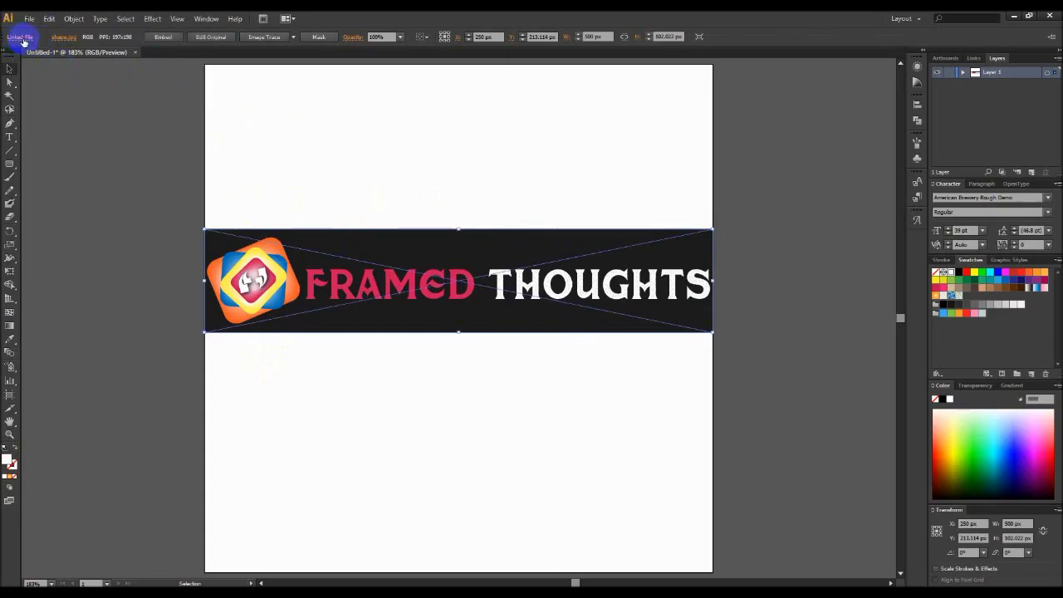
pyautogui.click(162, 38)
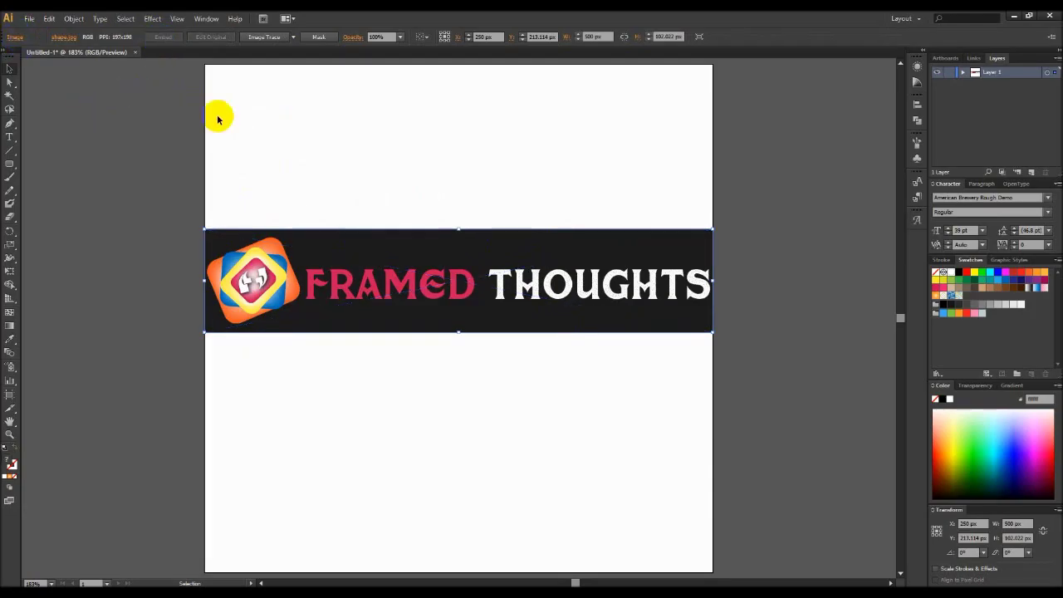
pyautogui.click(294, 133)
# Step: Group the band, icon and text, and scale the group to about 477.697 px wide
pyautogui.moveTo(127, 187); pyautogui.dragTo(762, 362)
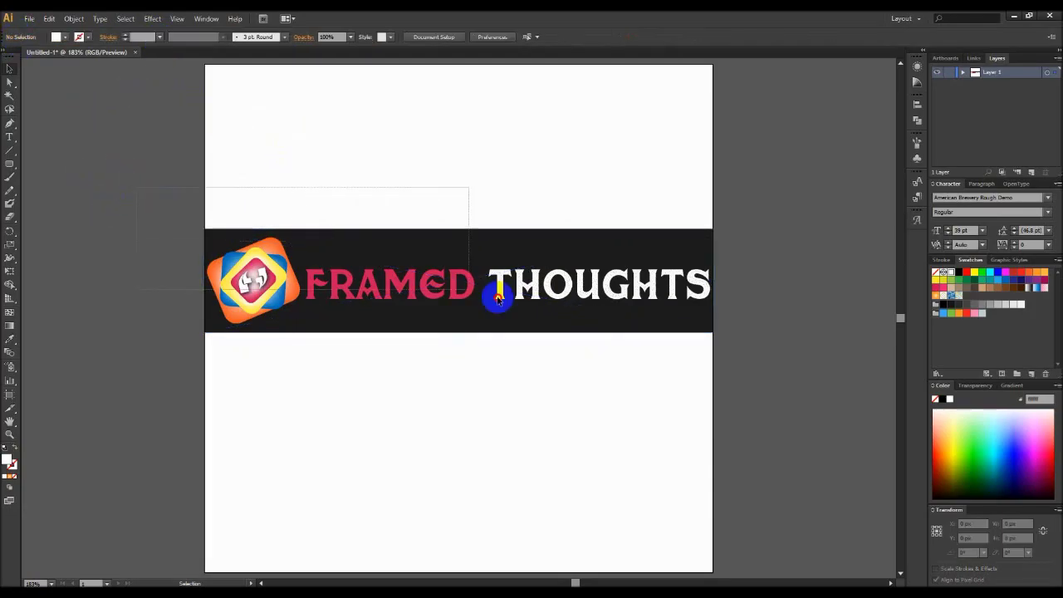
pyautogui.hotkey('ctrl', 'g')
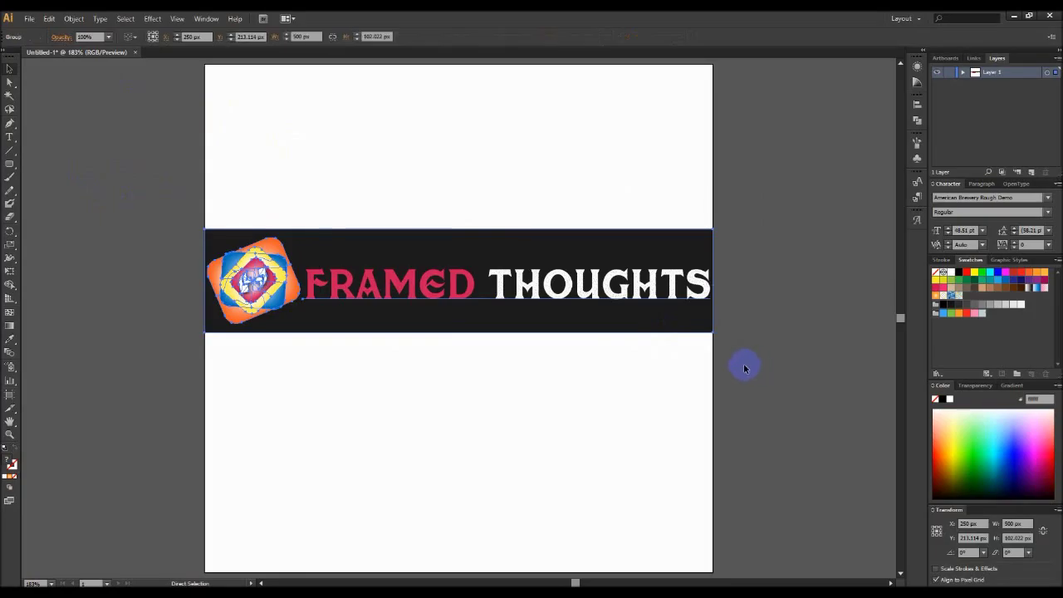
pyautogui.click(477, 315)
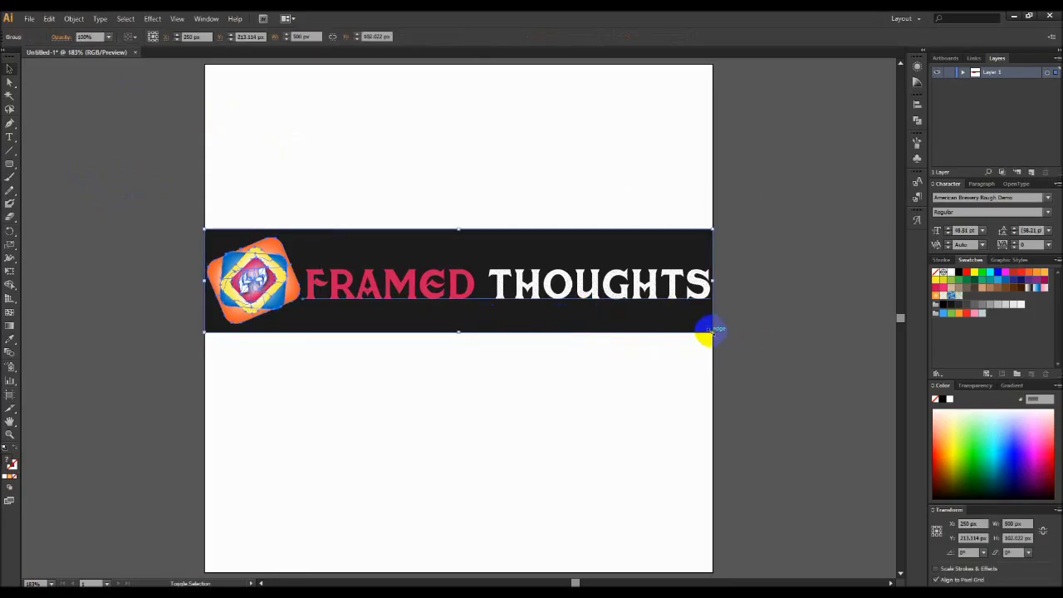
pyautogui.moveTo(706, 330); pyautogui.dragTo(690, 328)
pyautogui.click(750, 327)
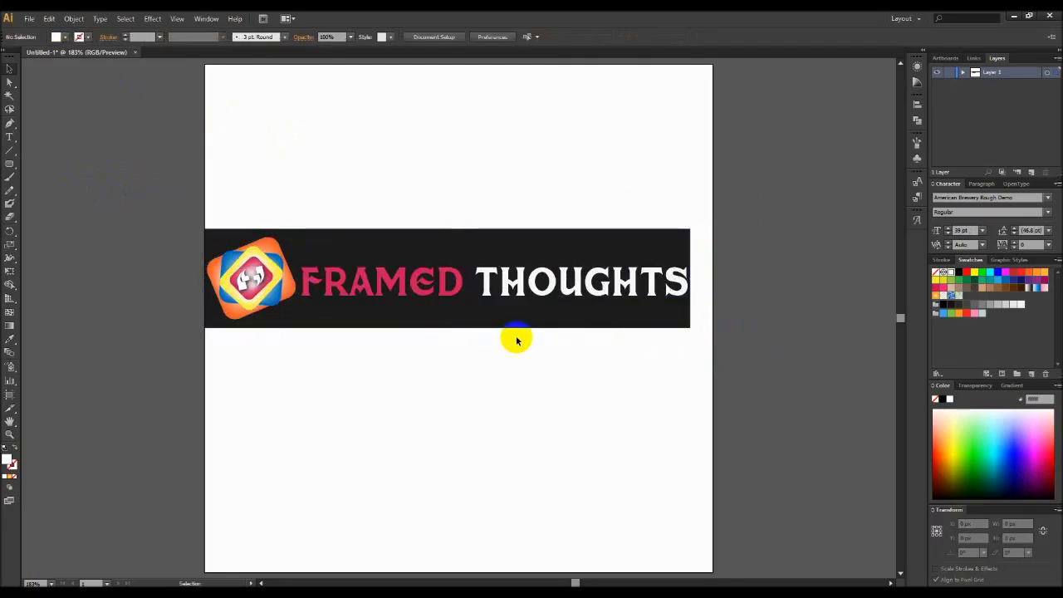
# Step: Move the banner group up to the top edge of the page
pyautogui.moveTo(492, 330); pyautogui.dragTo(493, 317)
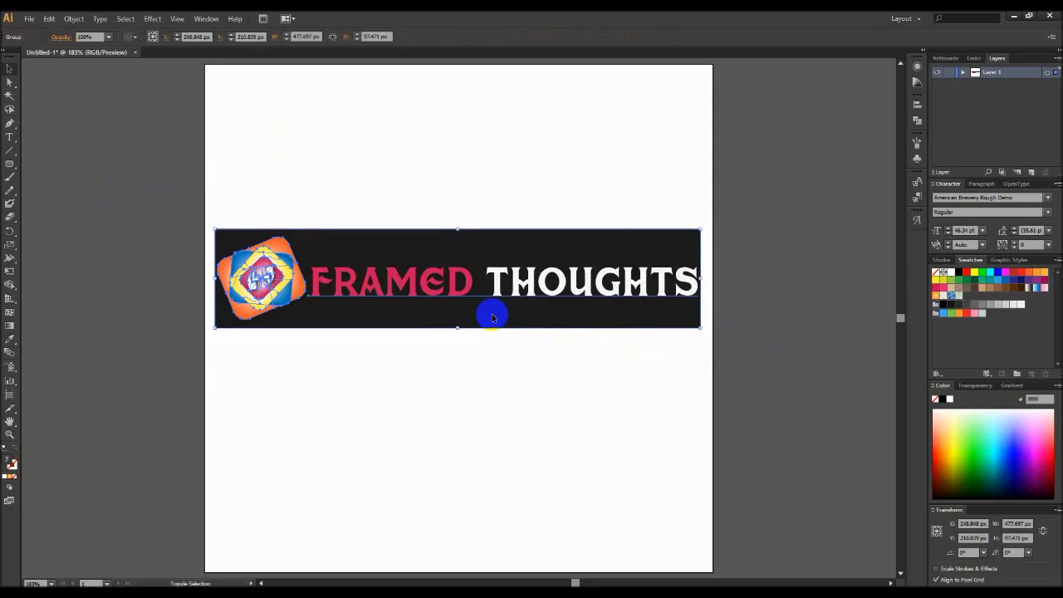
pyautogui.press('Up')
pyautogui.press('Up')
pyautogui.press('Up')
pyautogui.press('Up')
pyautogui.press('Up')
pyautogui.press('Up')
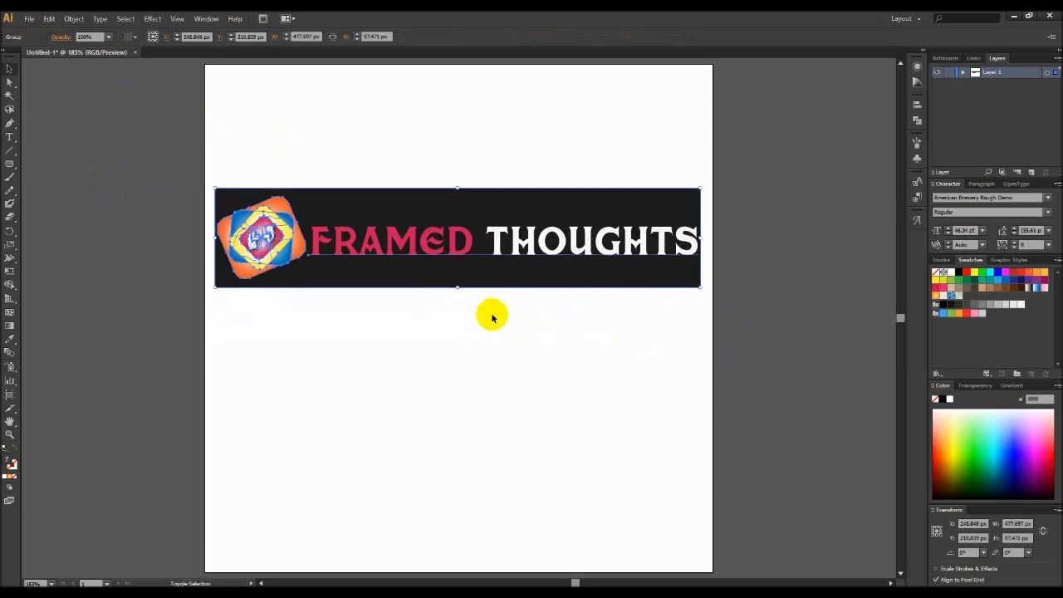
pyautogui.press('Up')
pyautogui.press('Up')
pyautogui.press('Up')
pyautogui.press('Up')
pyautogui.press('Up')
pyautogui.press('Up')
pyautogui.press('Up')
pyautogui.press('Up')
pyautogui.press('Up')
pyautogui.press('Up')
pyautogui.press('Up')
pyautogui.press('Up')
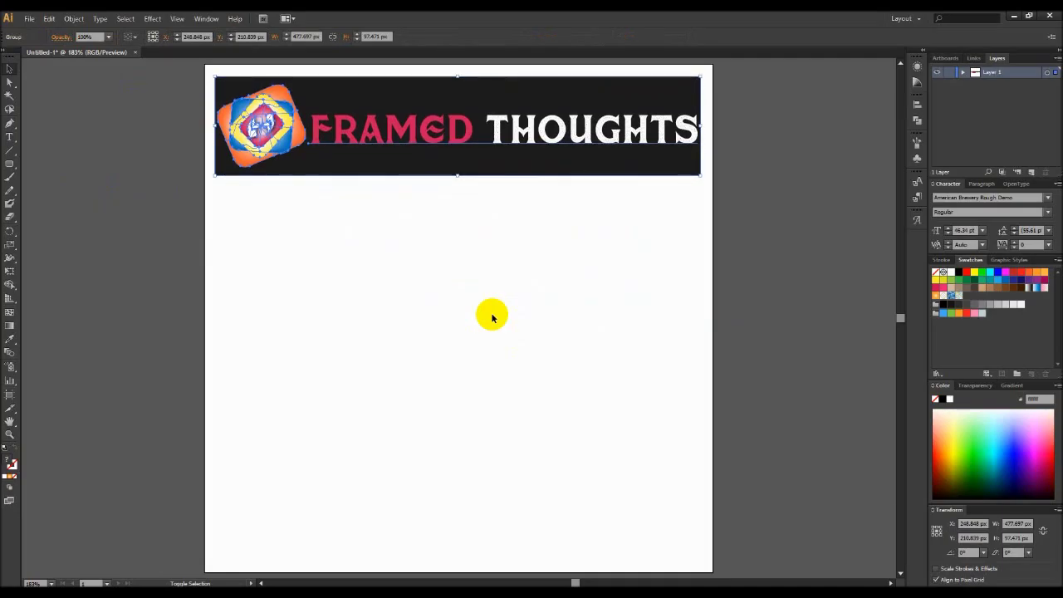
pyautogui.press('Up')
pyautogui.press('Up')
pyautogui.press('Up')
pyautogui.click(391, 329)
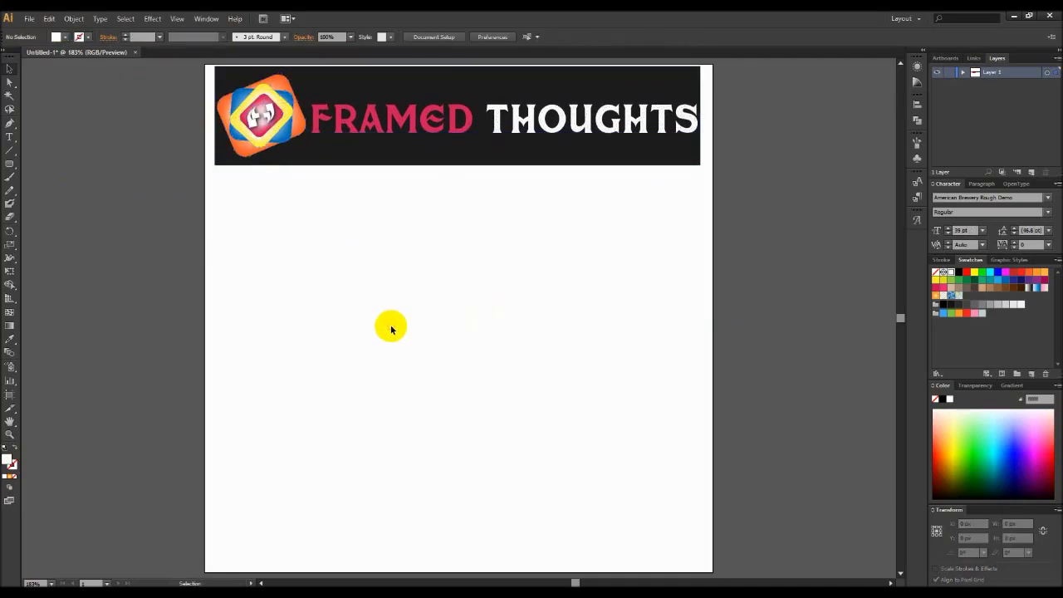